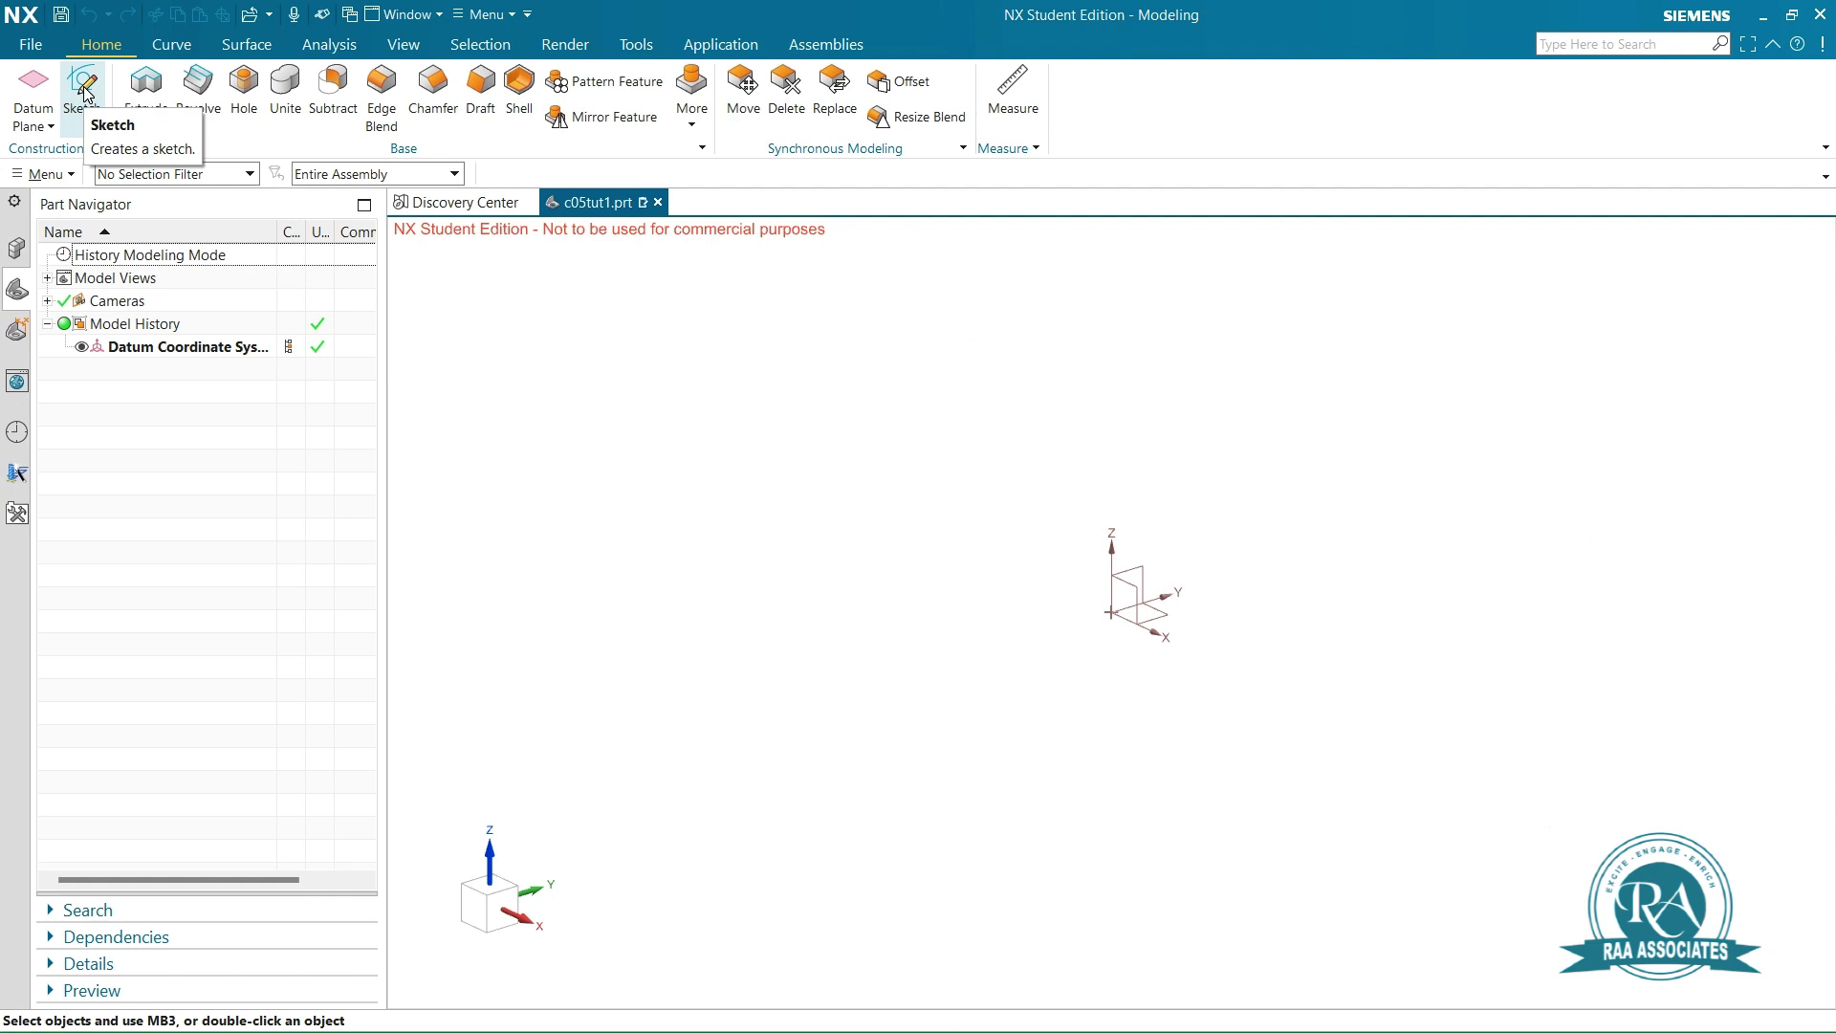
Create a sketch on the YZ plane of the datum coordinate system
left_click(84, 93)
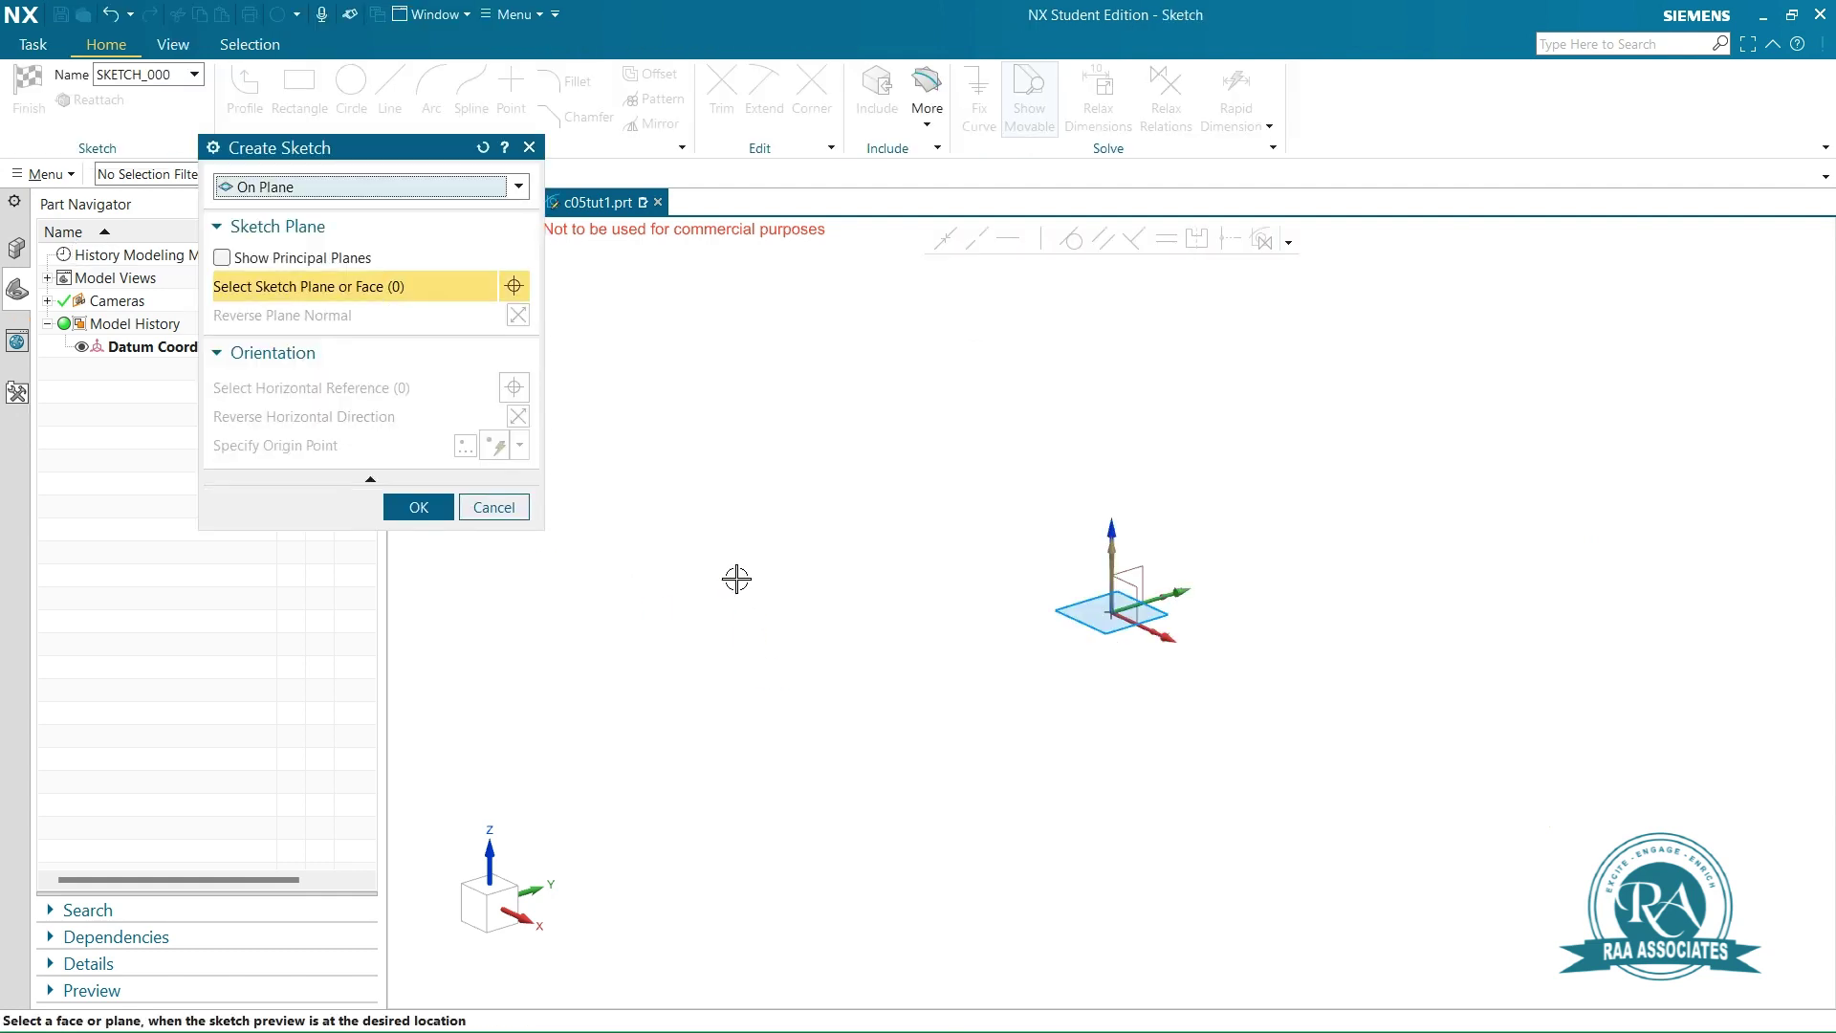
left_click(1140, 569)
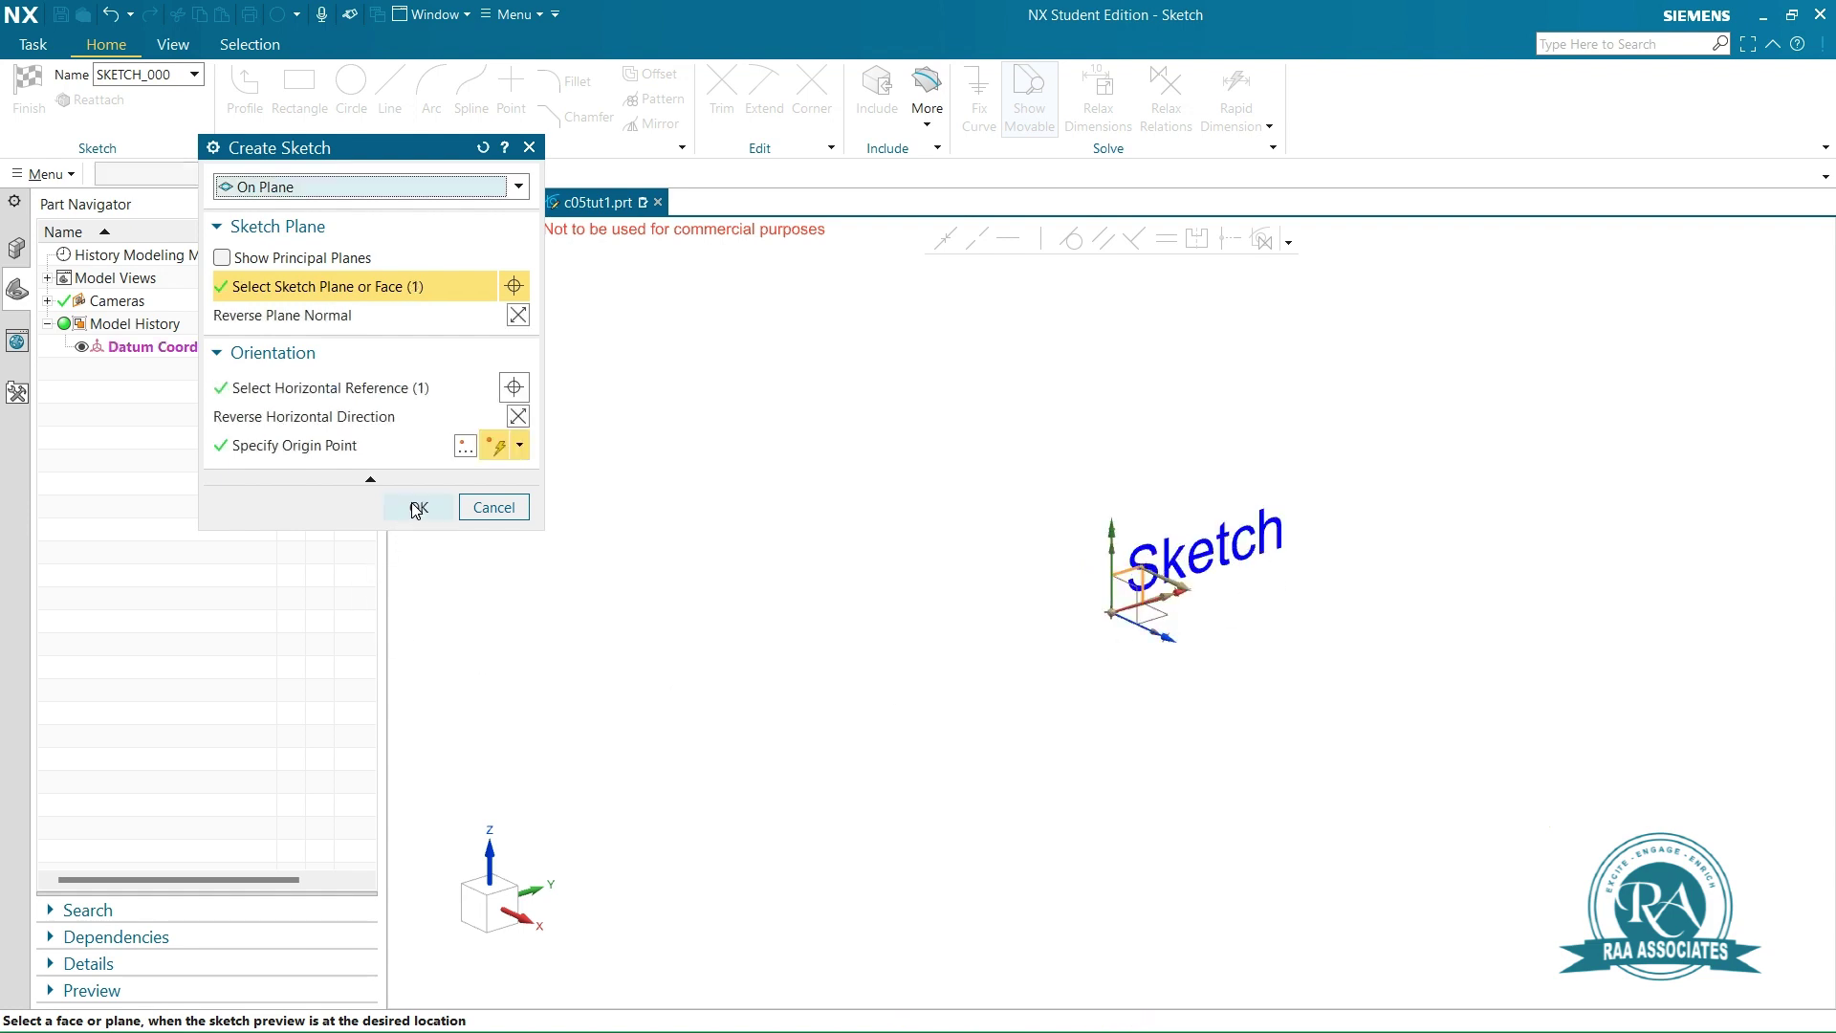
left_click(418, 507)
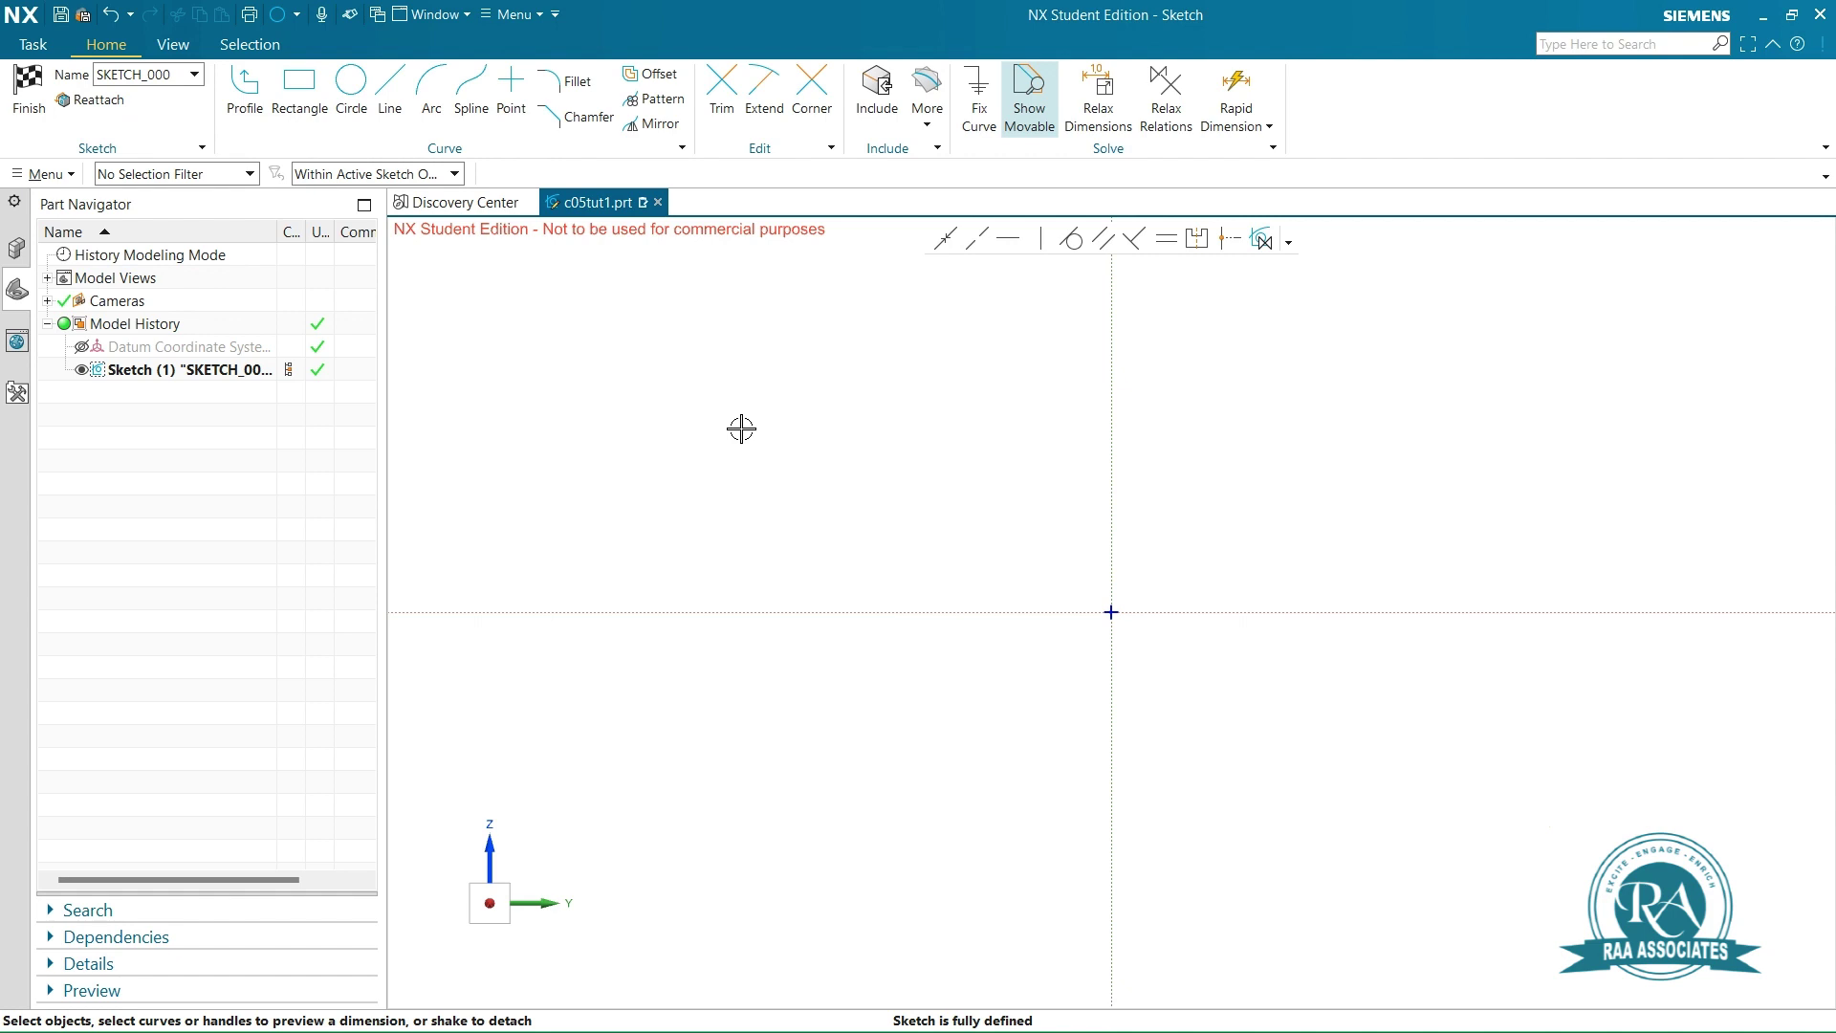
Draw a 145 mm horizontal line from the sketch origin along the positive horizontal axis
left_click(392, 92)
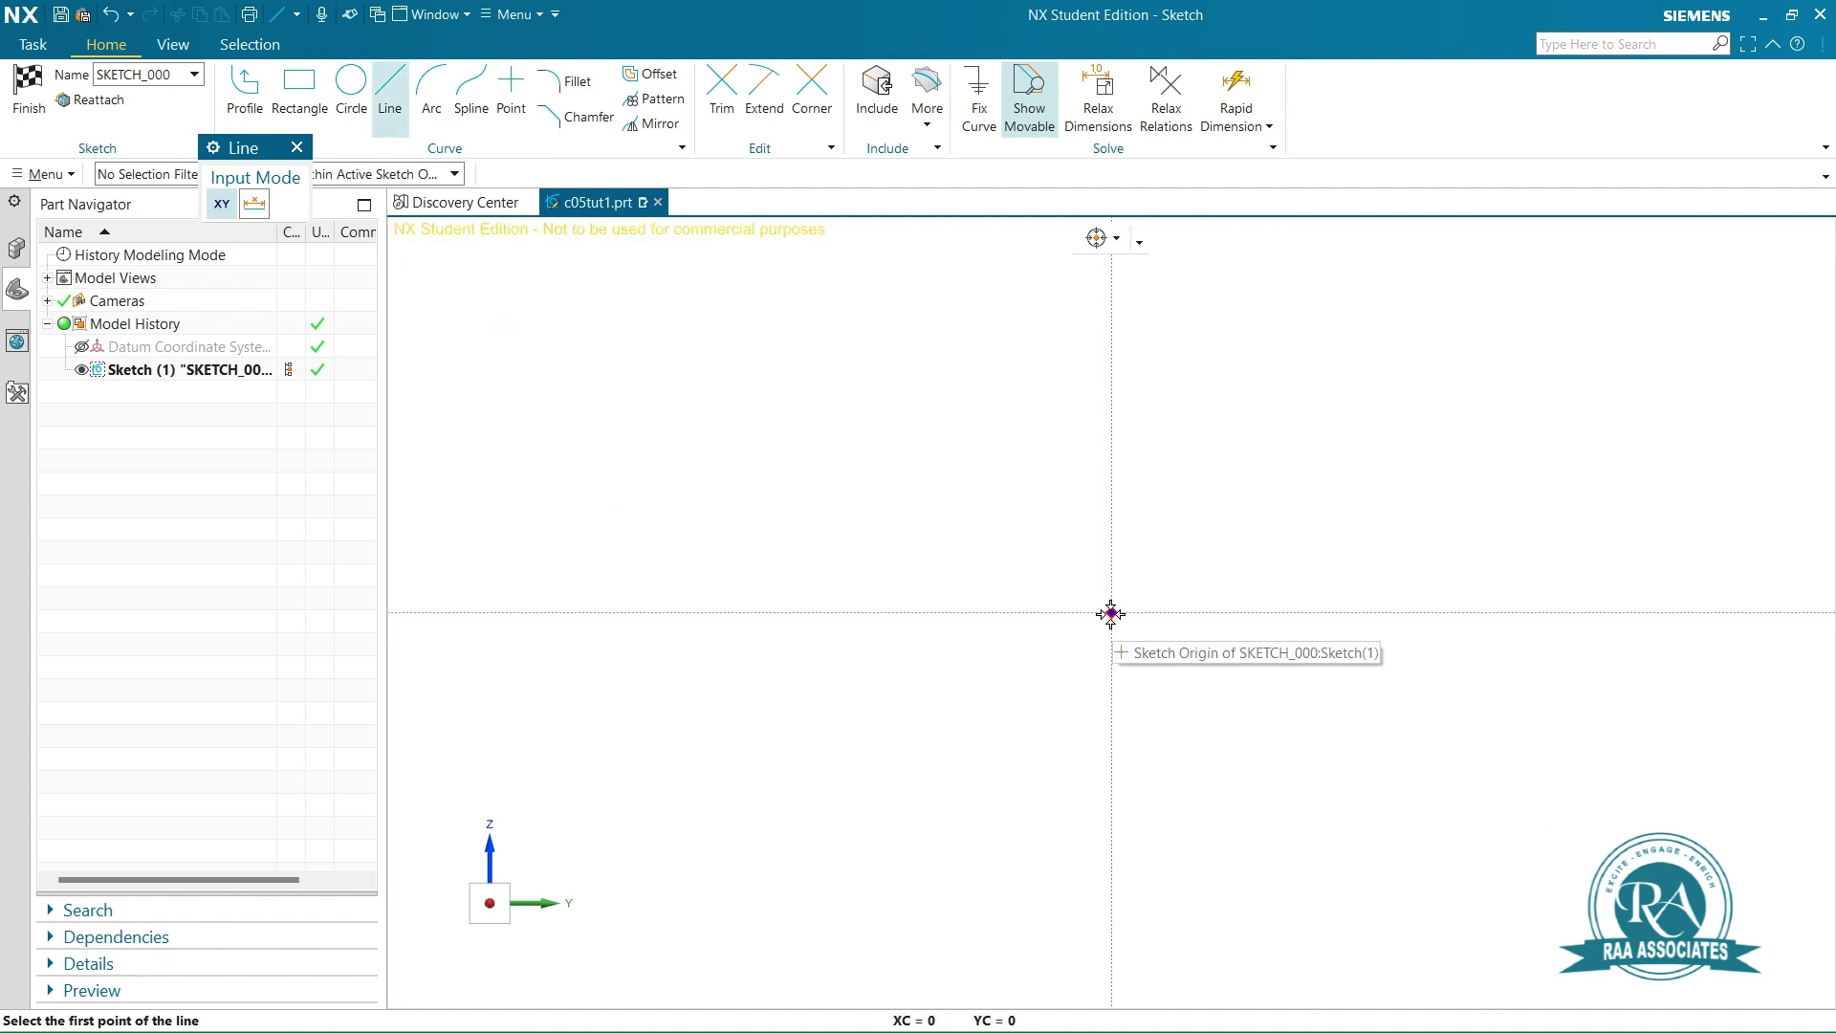
left_click(1110, 613)
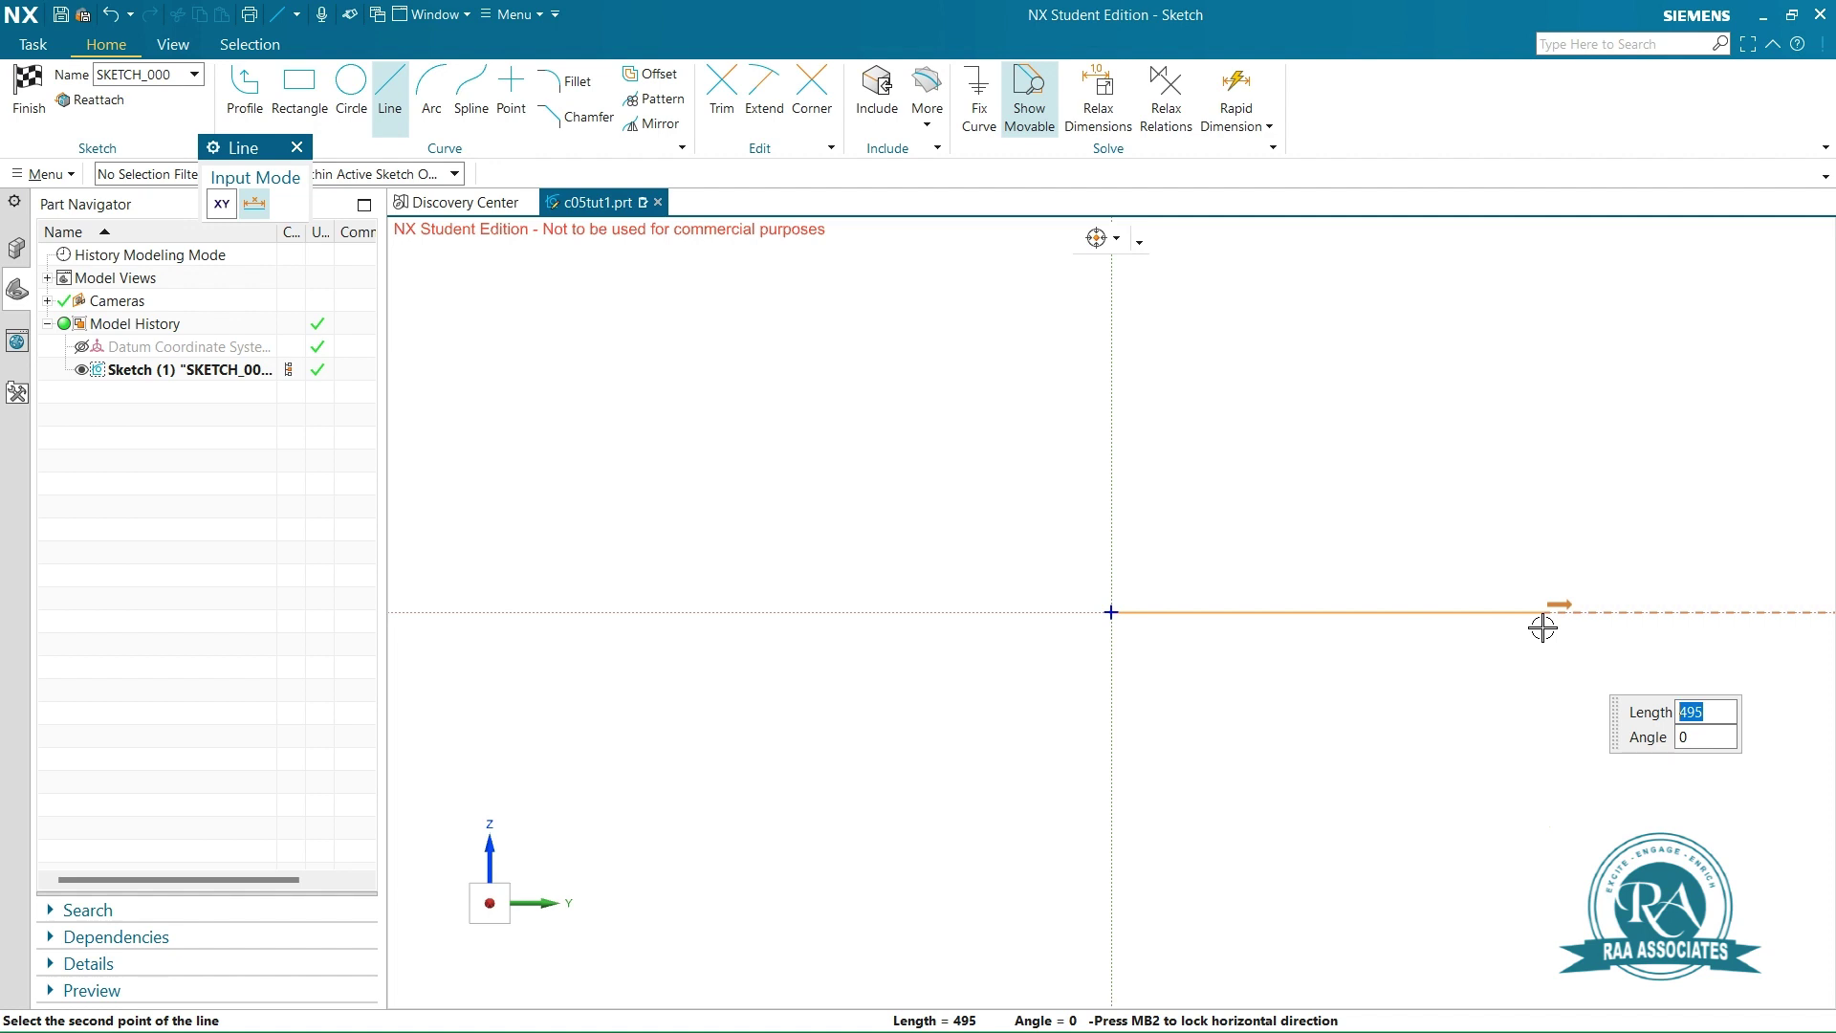
type("145")
key("Return")
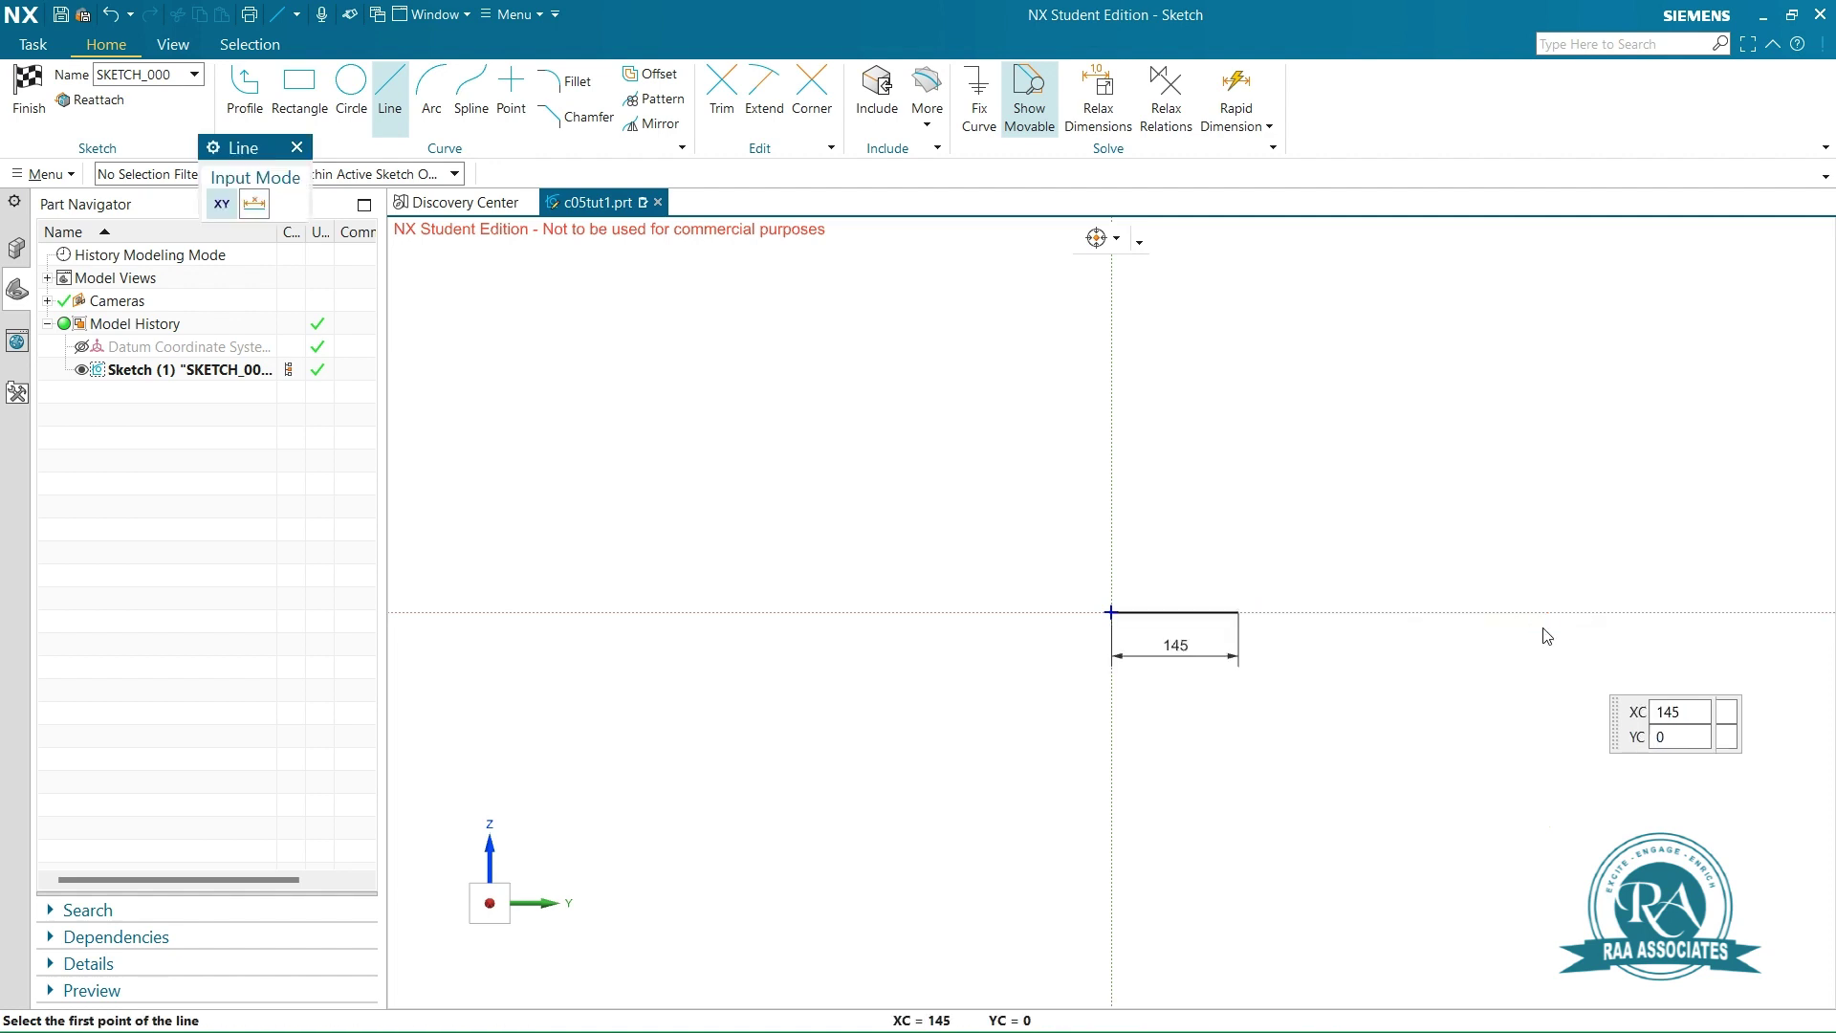
Decrease the text size of the sketch dimensions four times
right_click(1550, 409)
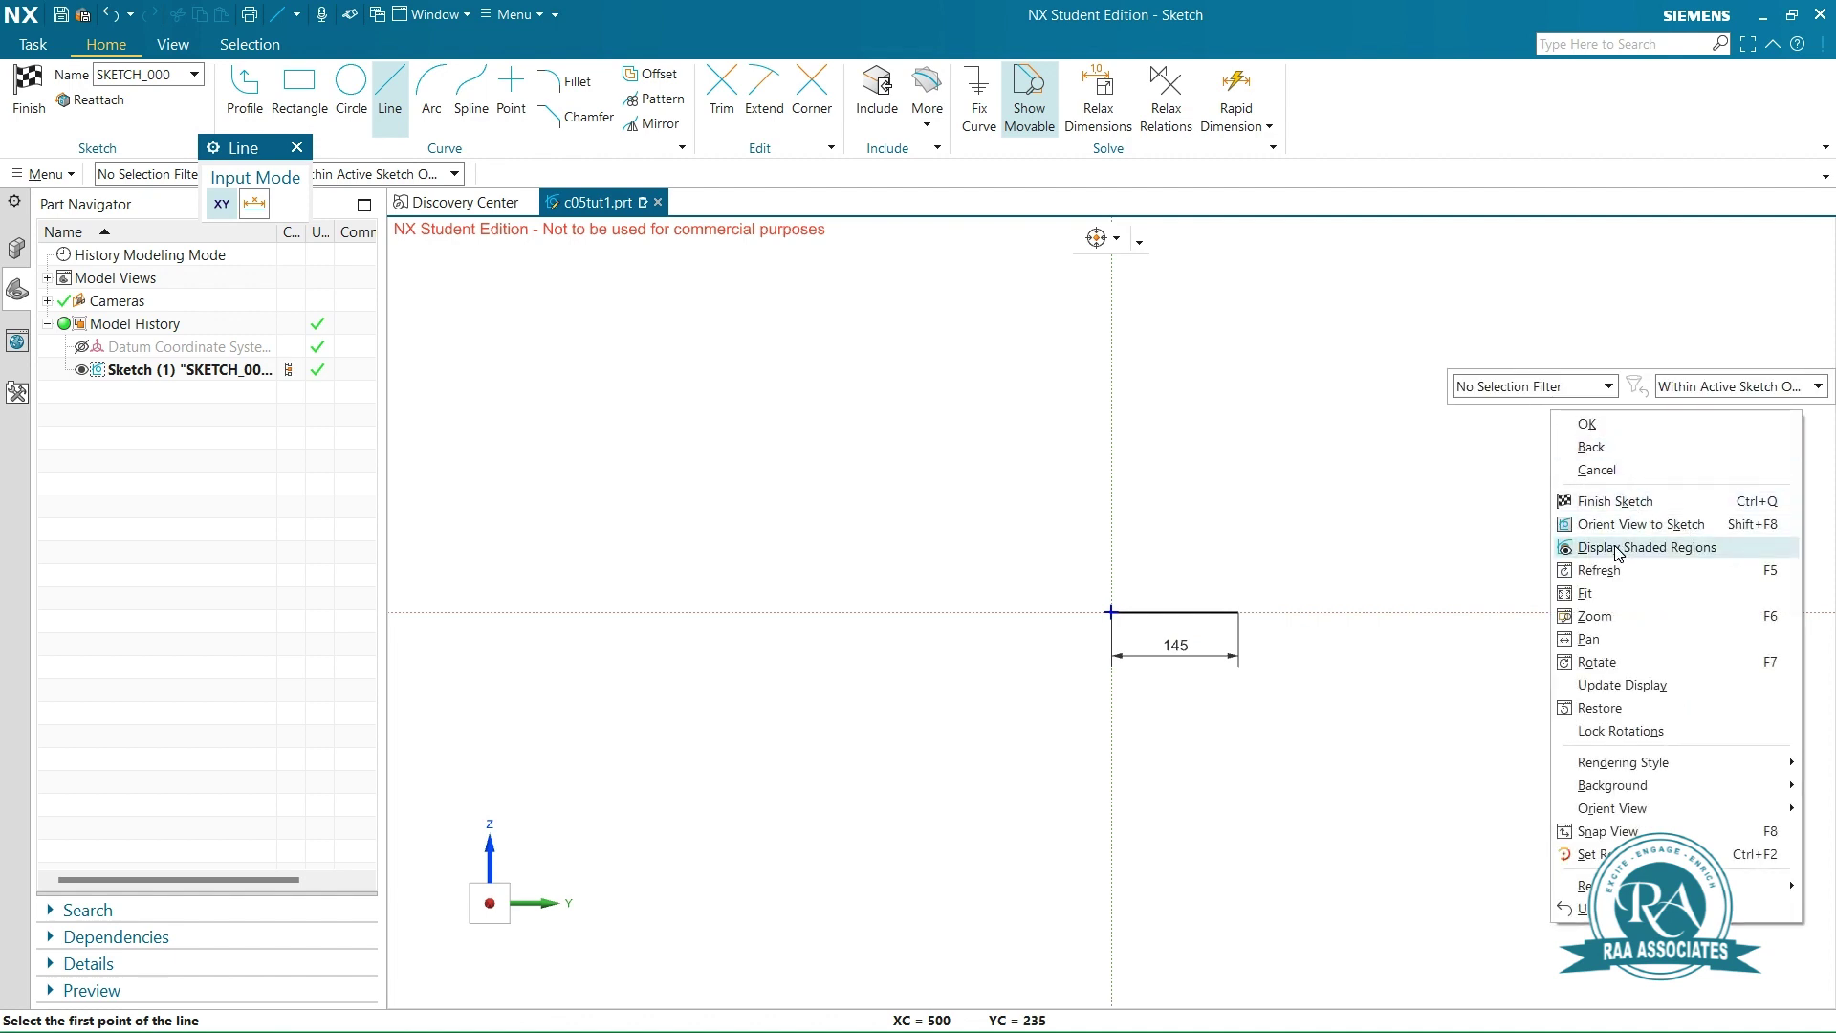
left_click(1604, 594)
scroll(1475, 537, "up", 4)
scroll(1476, 516, "down", 4)
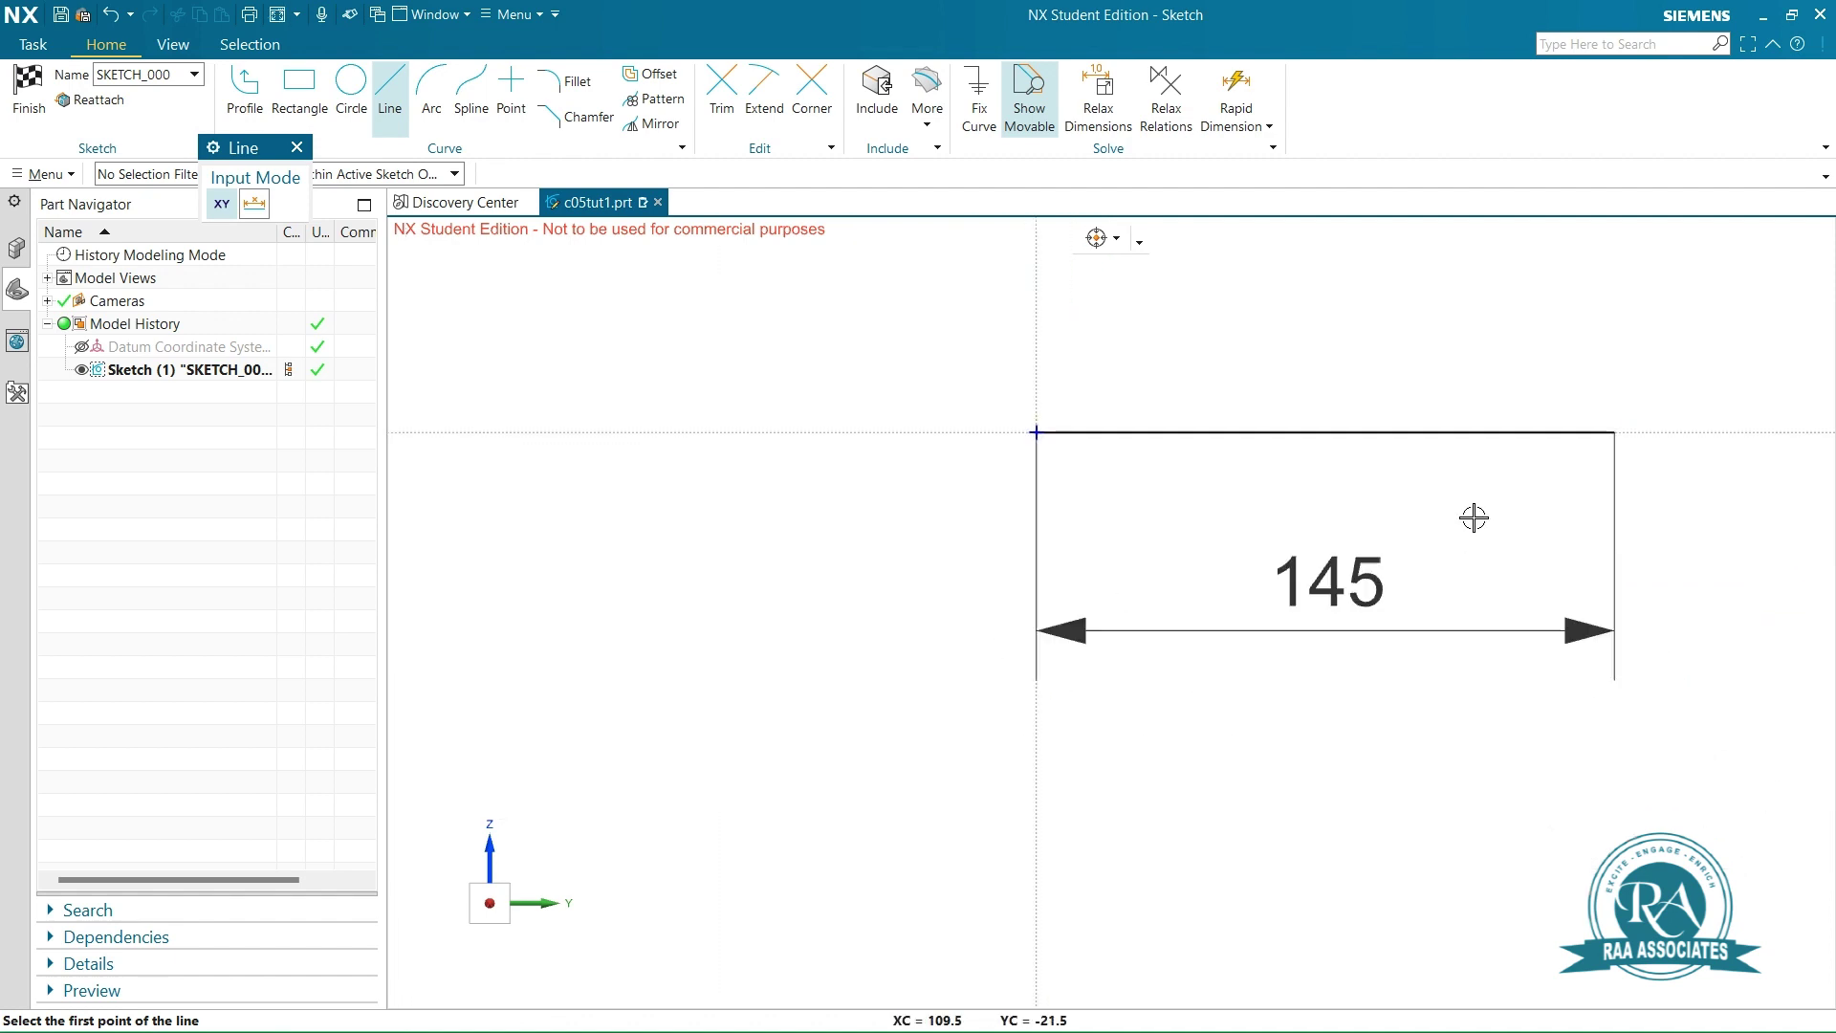
left_click(173, 44)
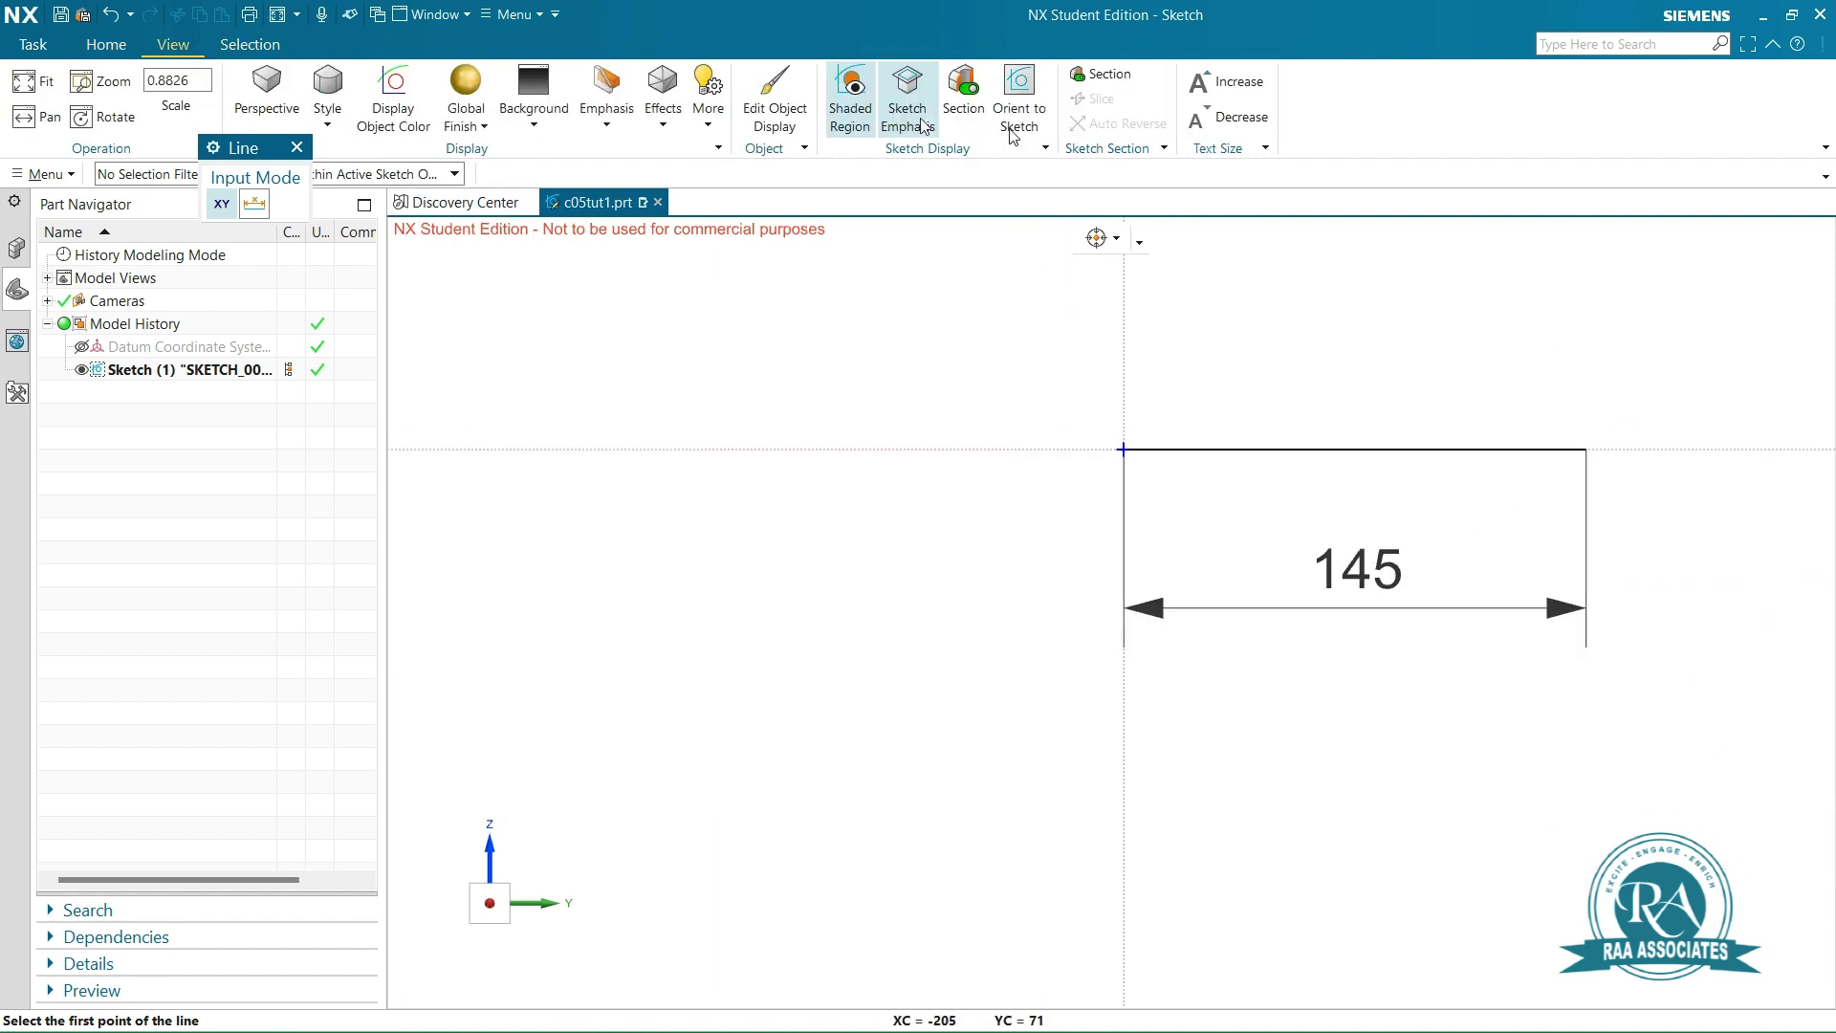
left_click(1236, 122)
left_click(1236, 122)
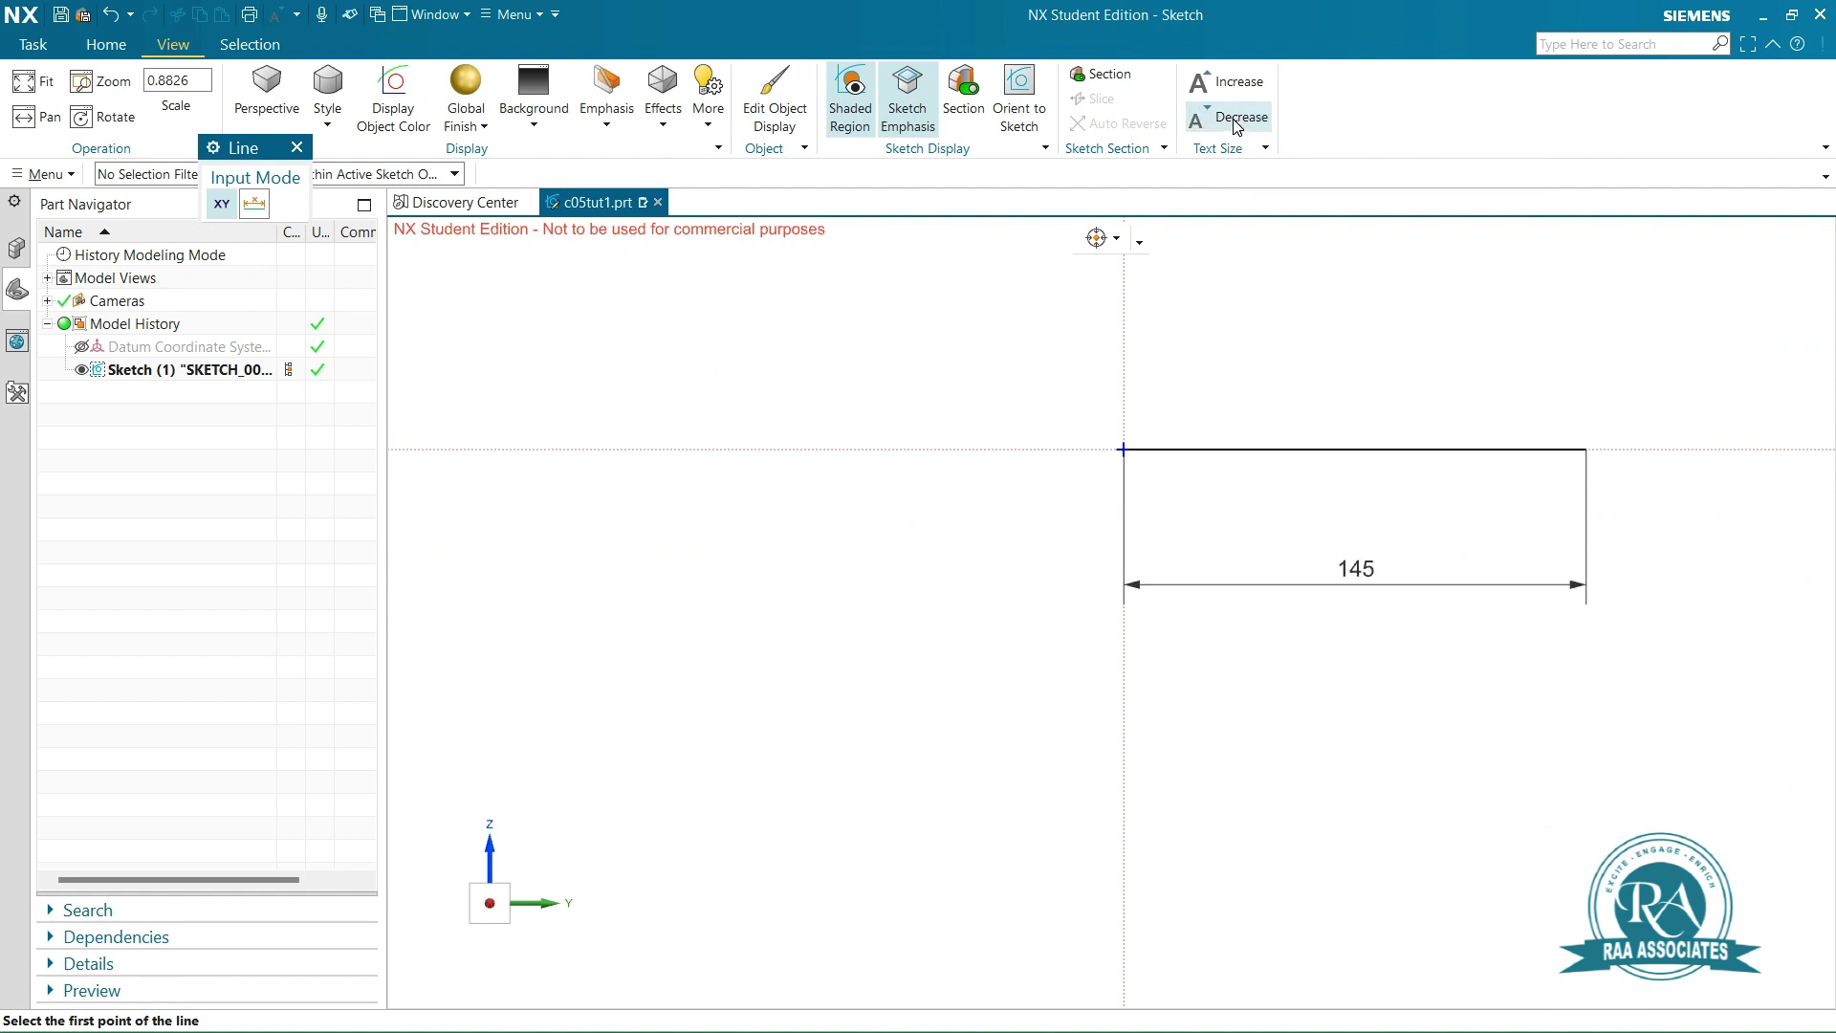
left_click(1236, 122)
left_click(1236, 121)
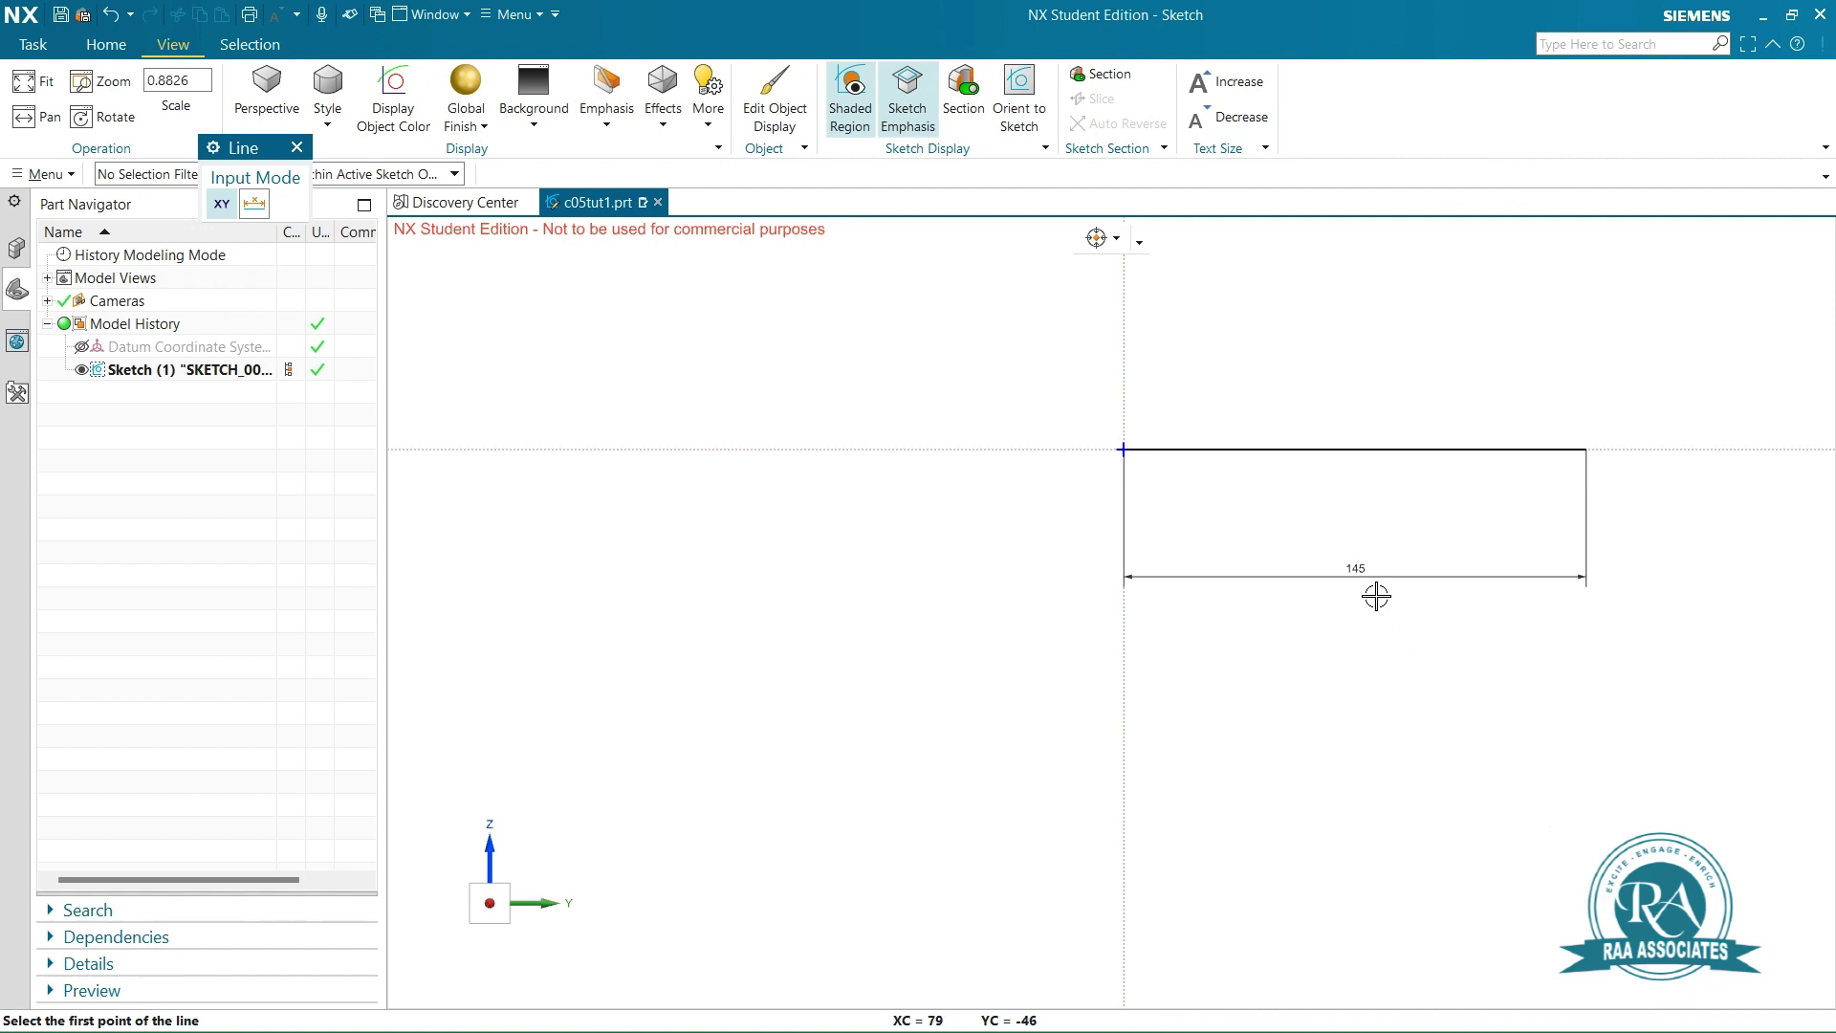
Leave the Line command and move the 145 mm dimension closer beneath the horizontal line
scroll(1454, 449, "down", 2)
scroll(1453, 478, "up", 3)
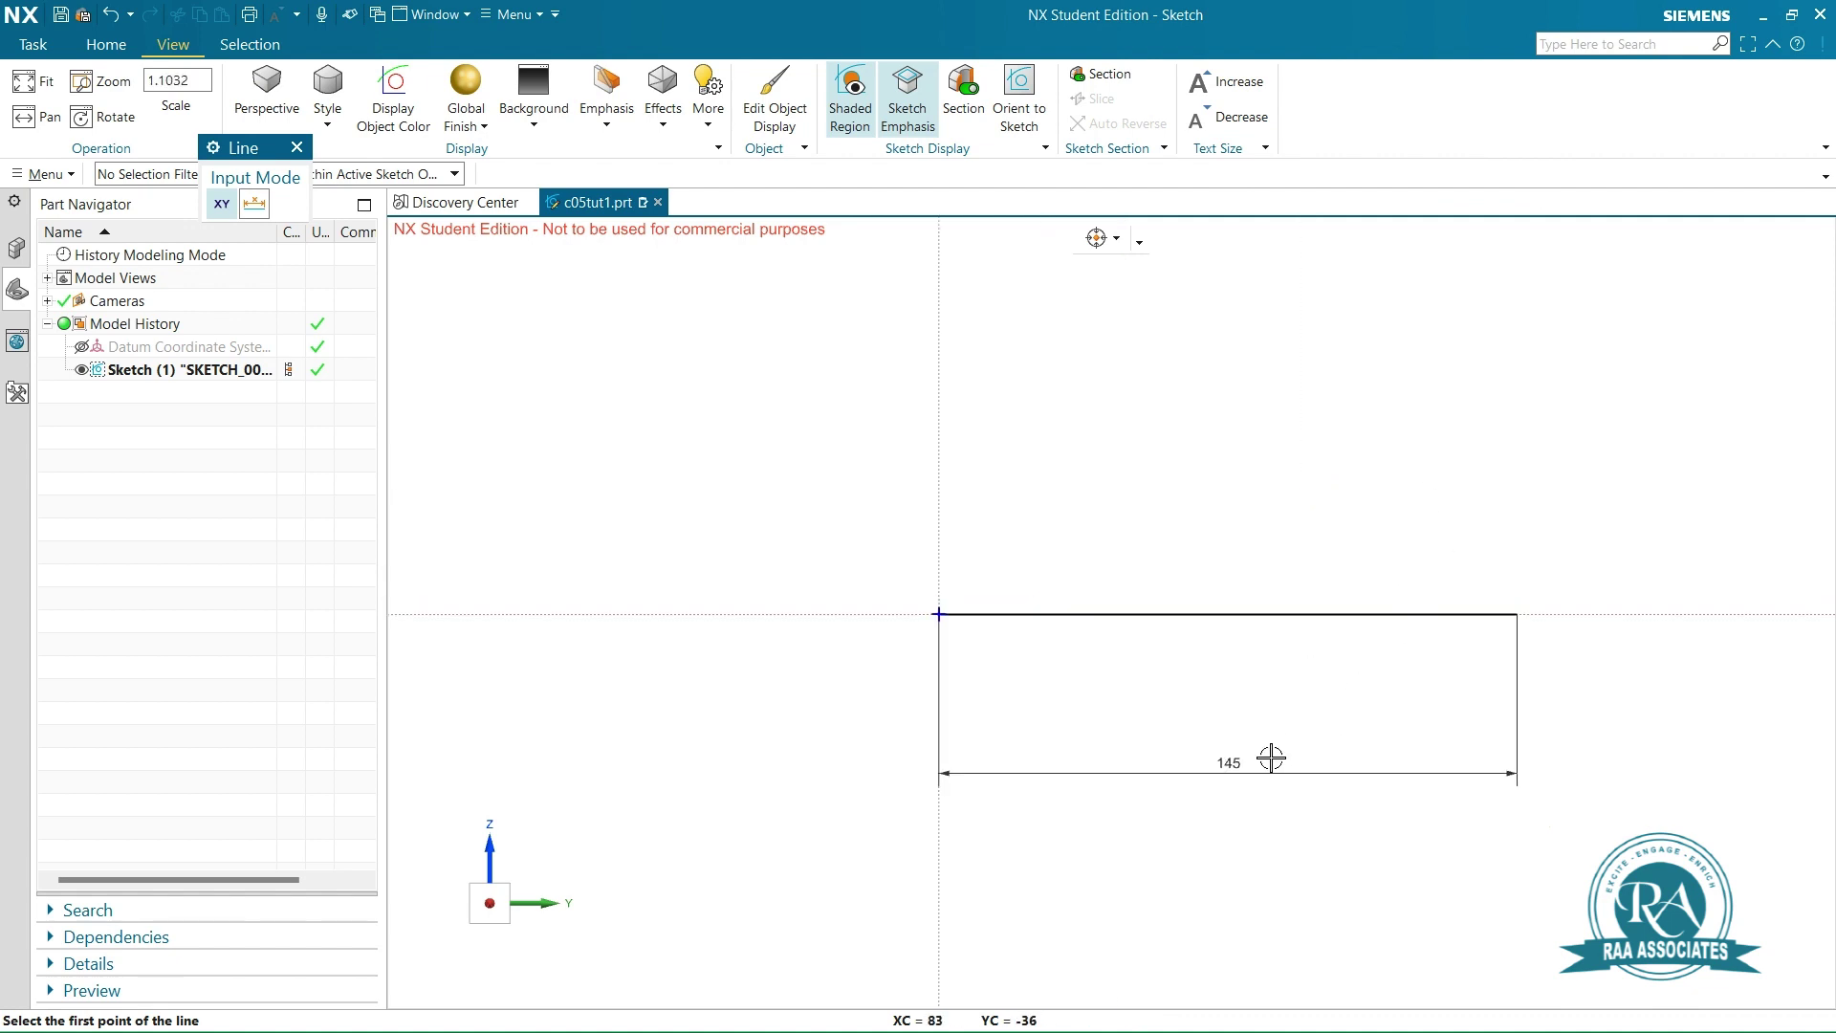
key("Escape")
left_click_drag(1237, 762, 1258, 650)
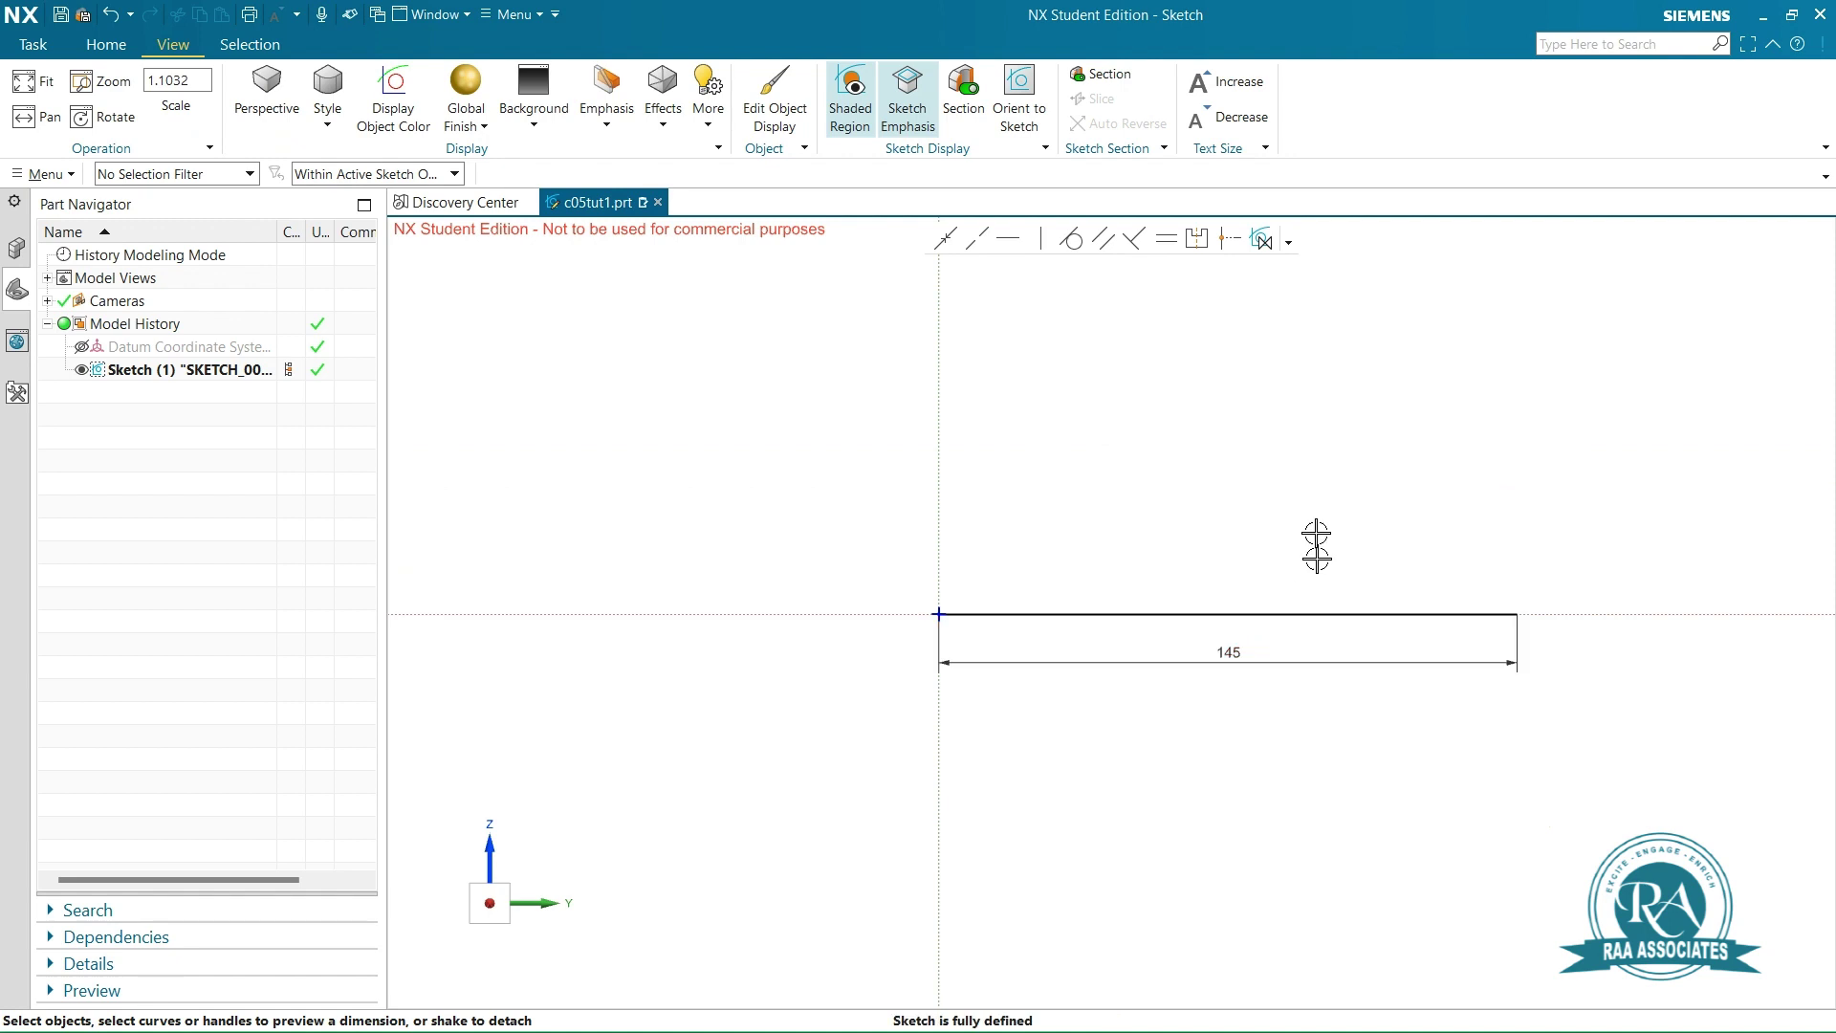
Draw a 90 mm vertical line upward from the sketch origin and place its dimension outside the L-shaped profile
left_click(106, 44)
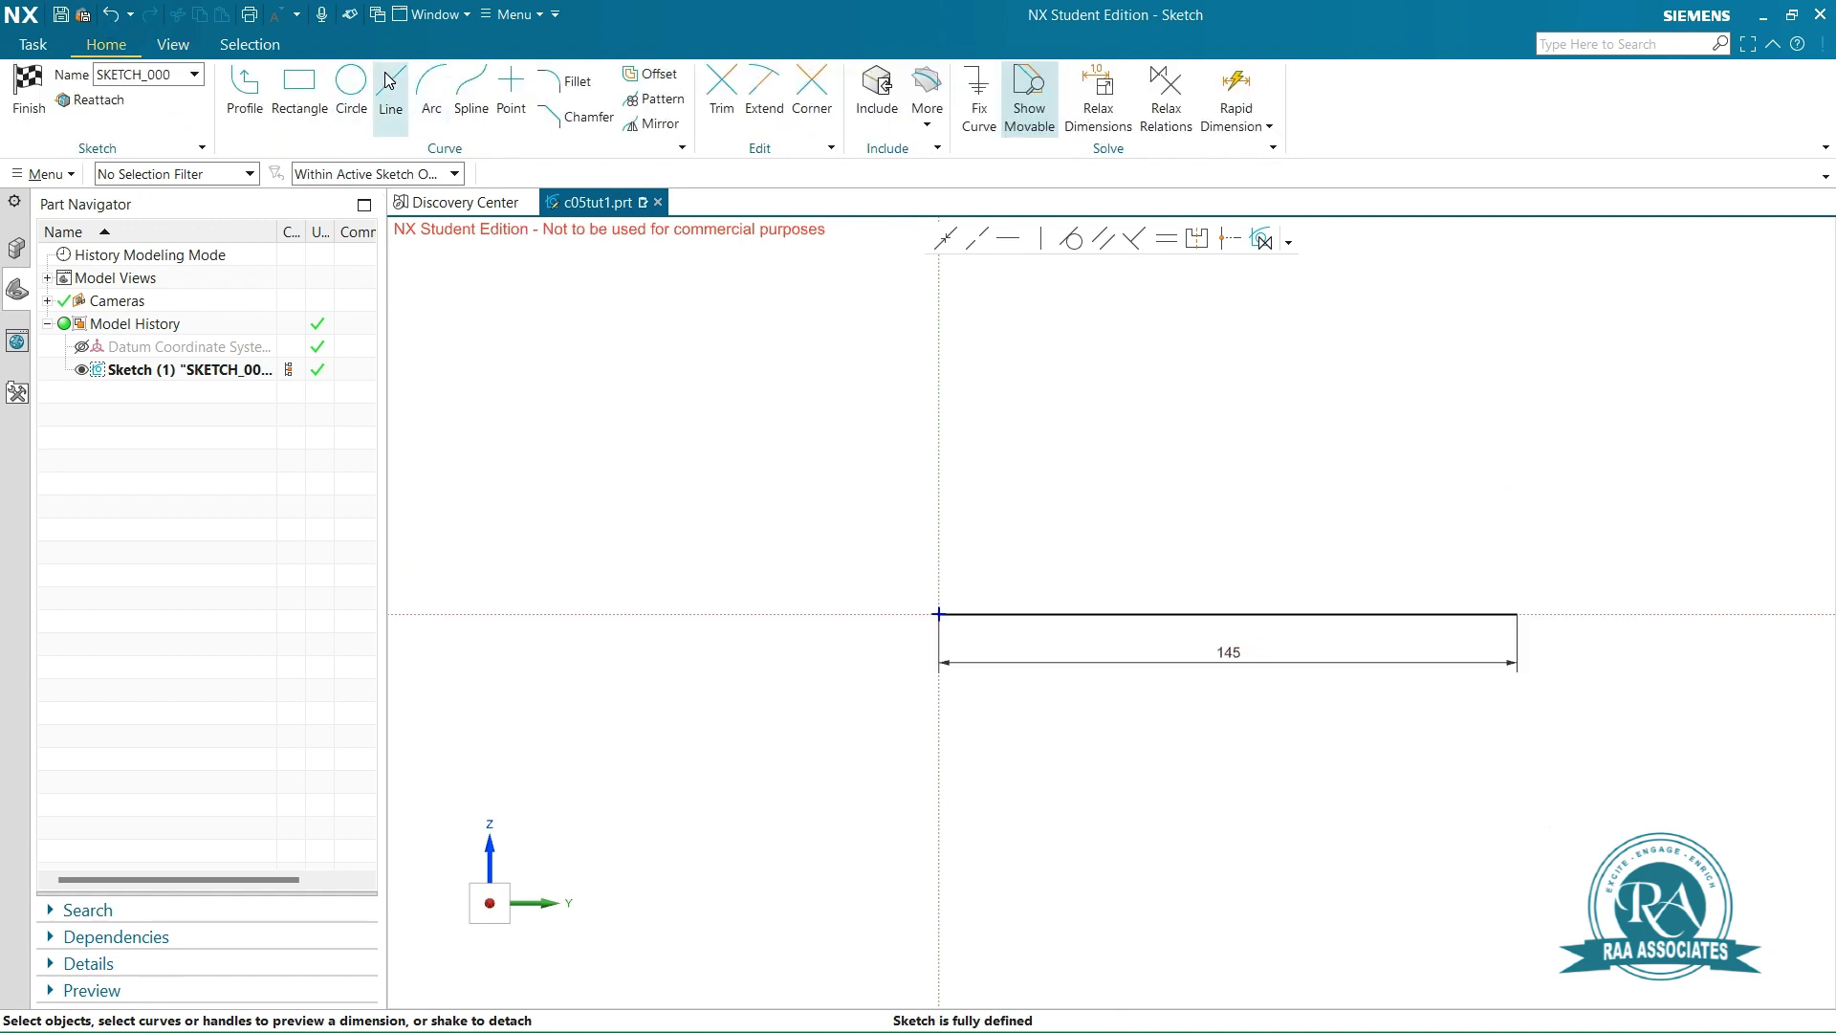
left_click(389, 91)
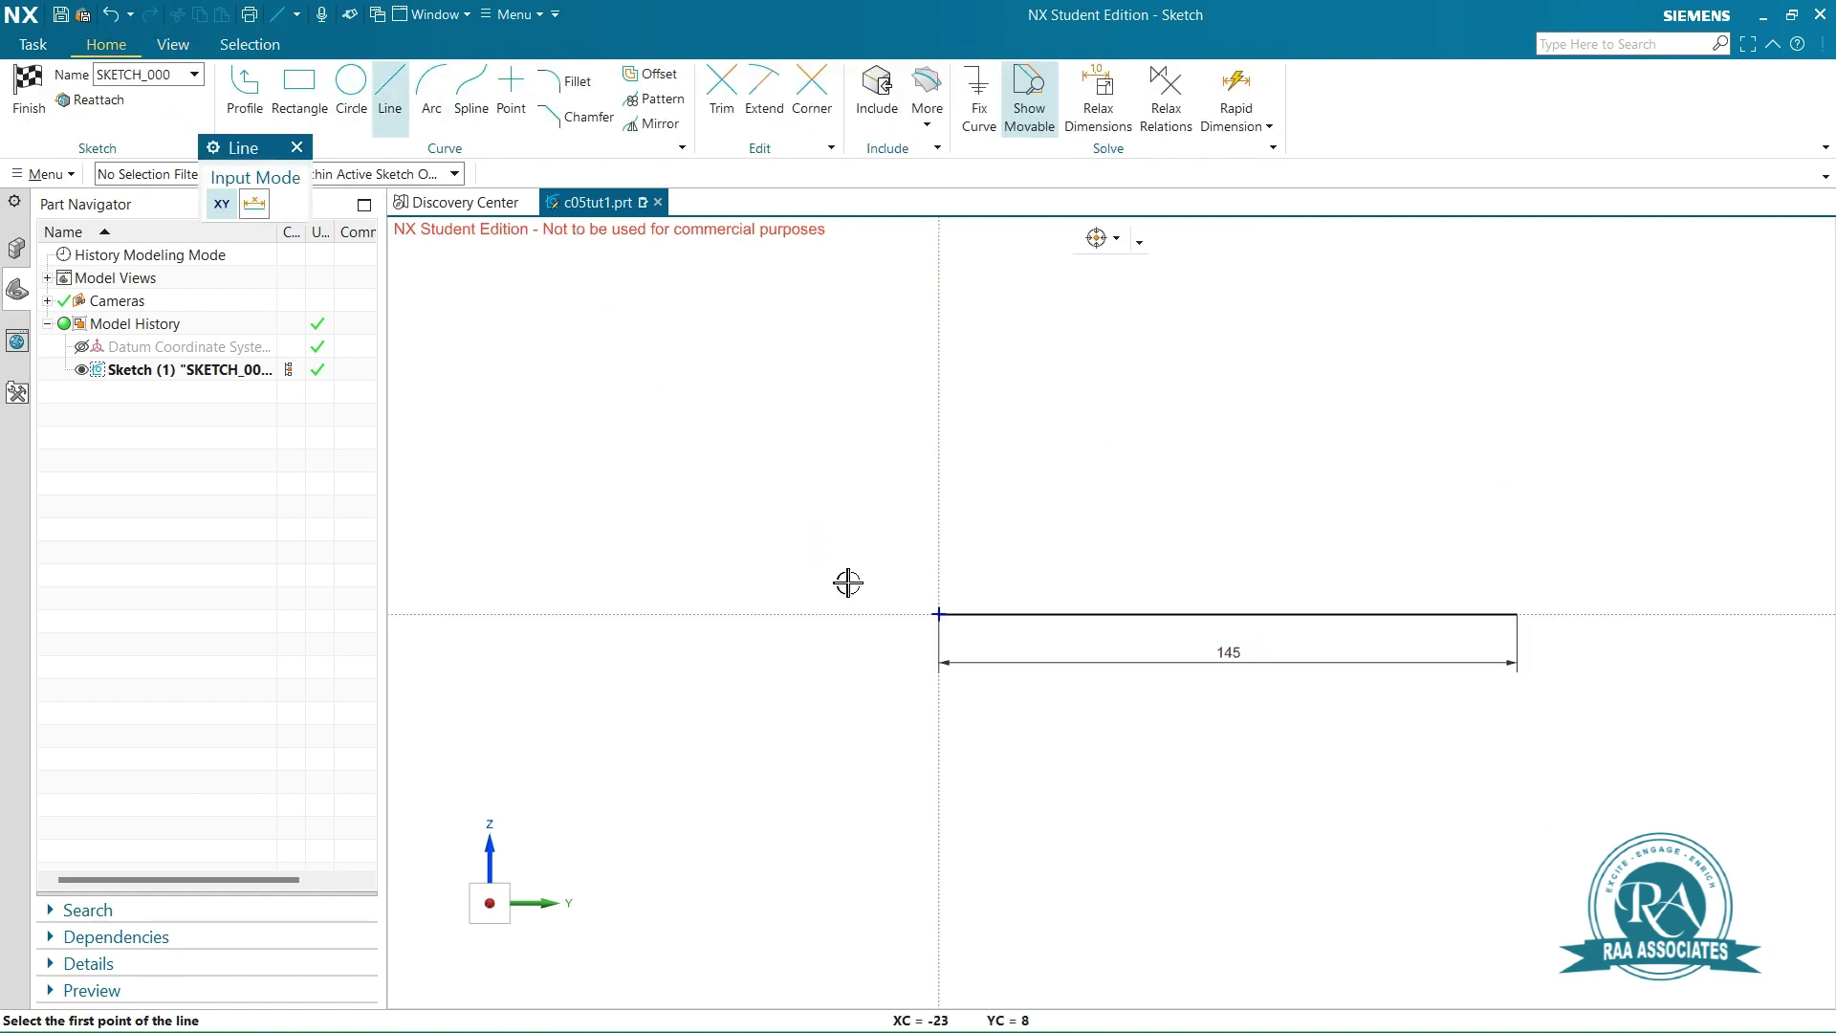
left_click(938, 612)
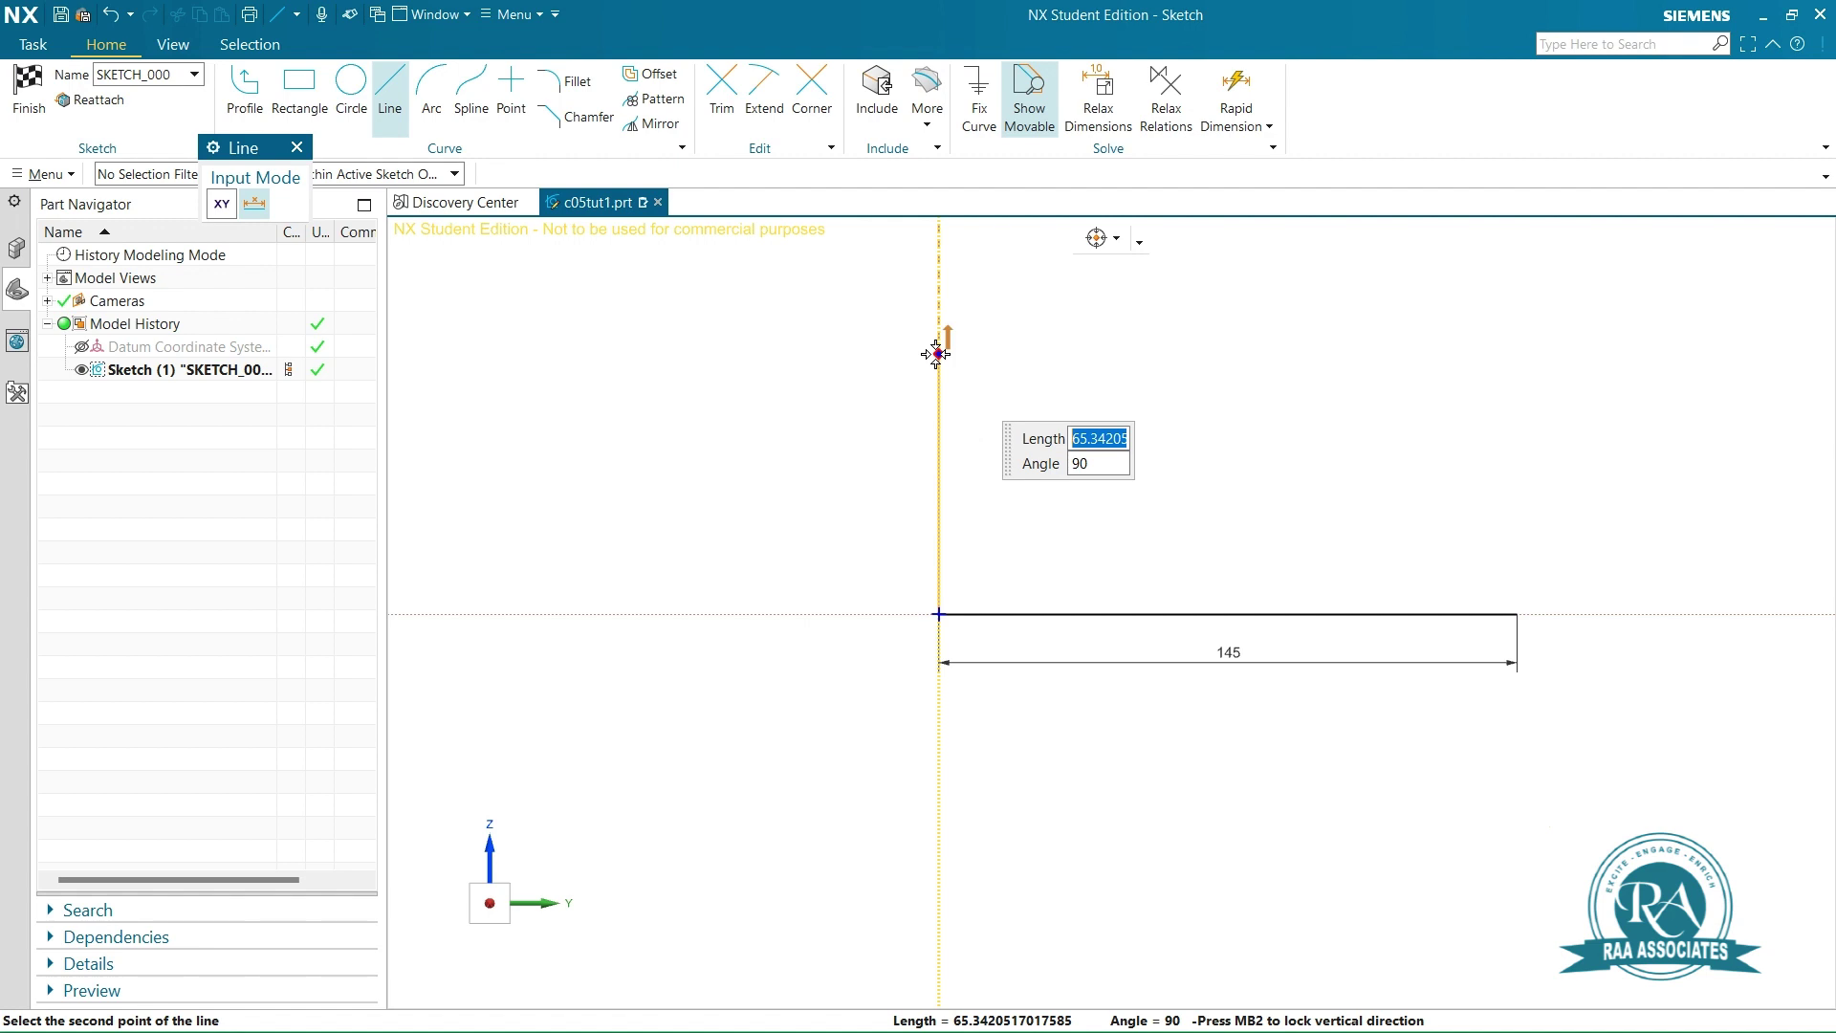
type("90")
key("Return")
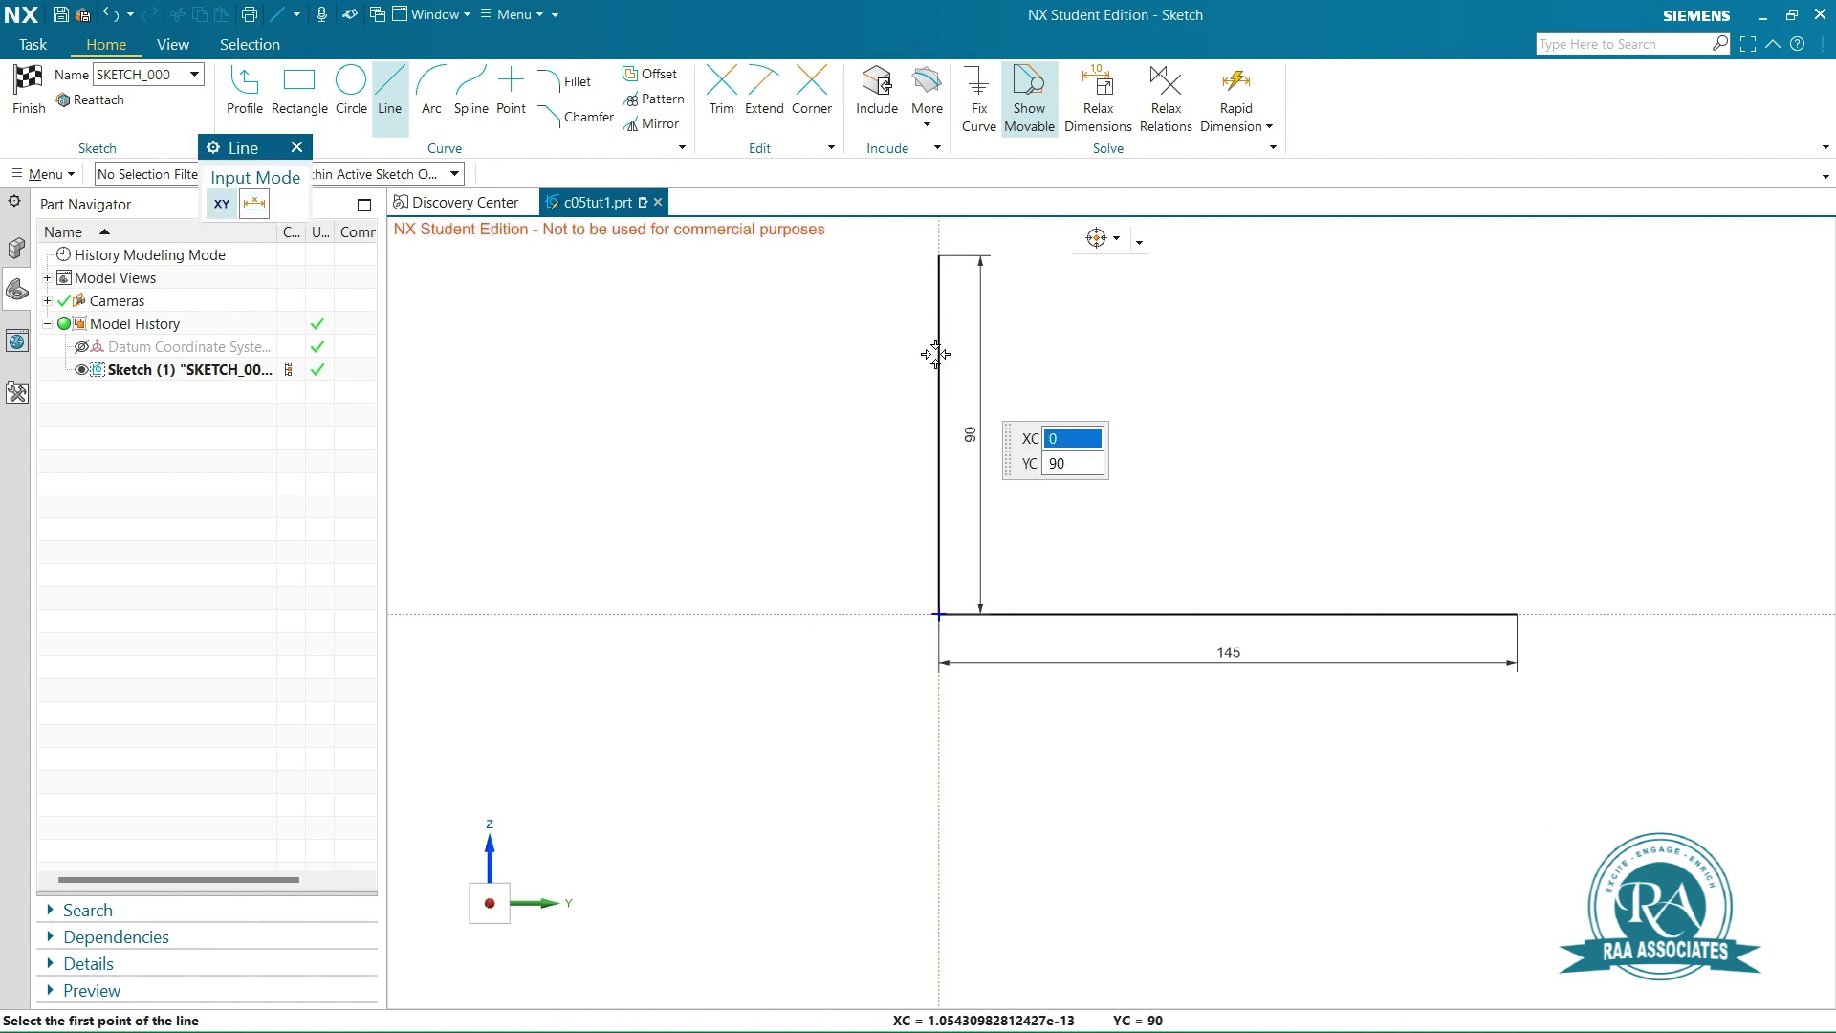
key("Escape")
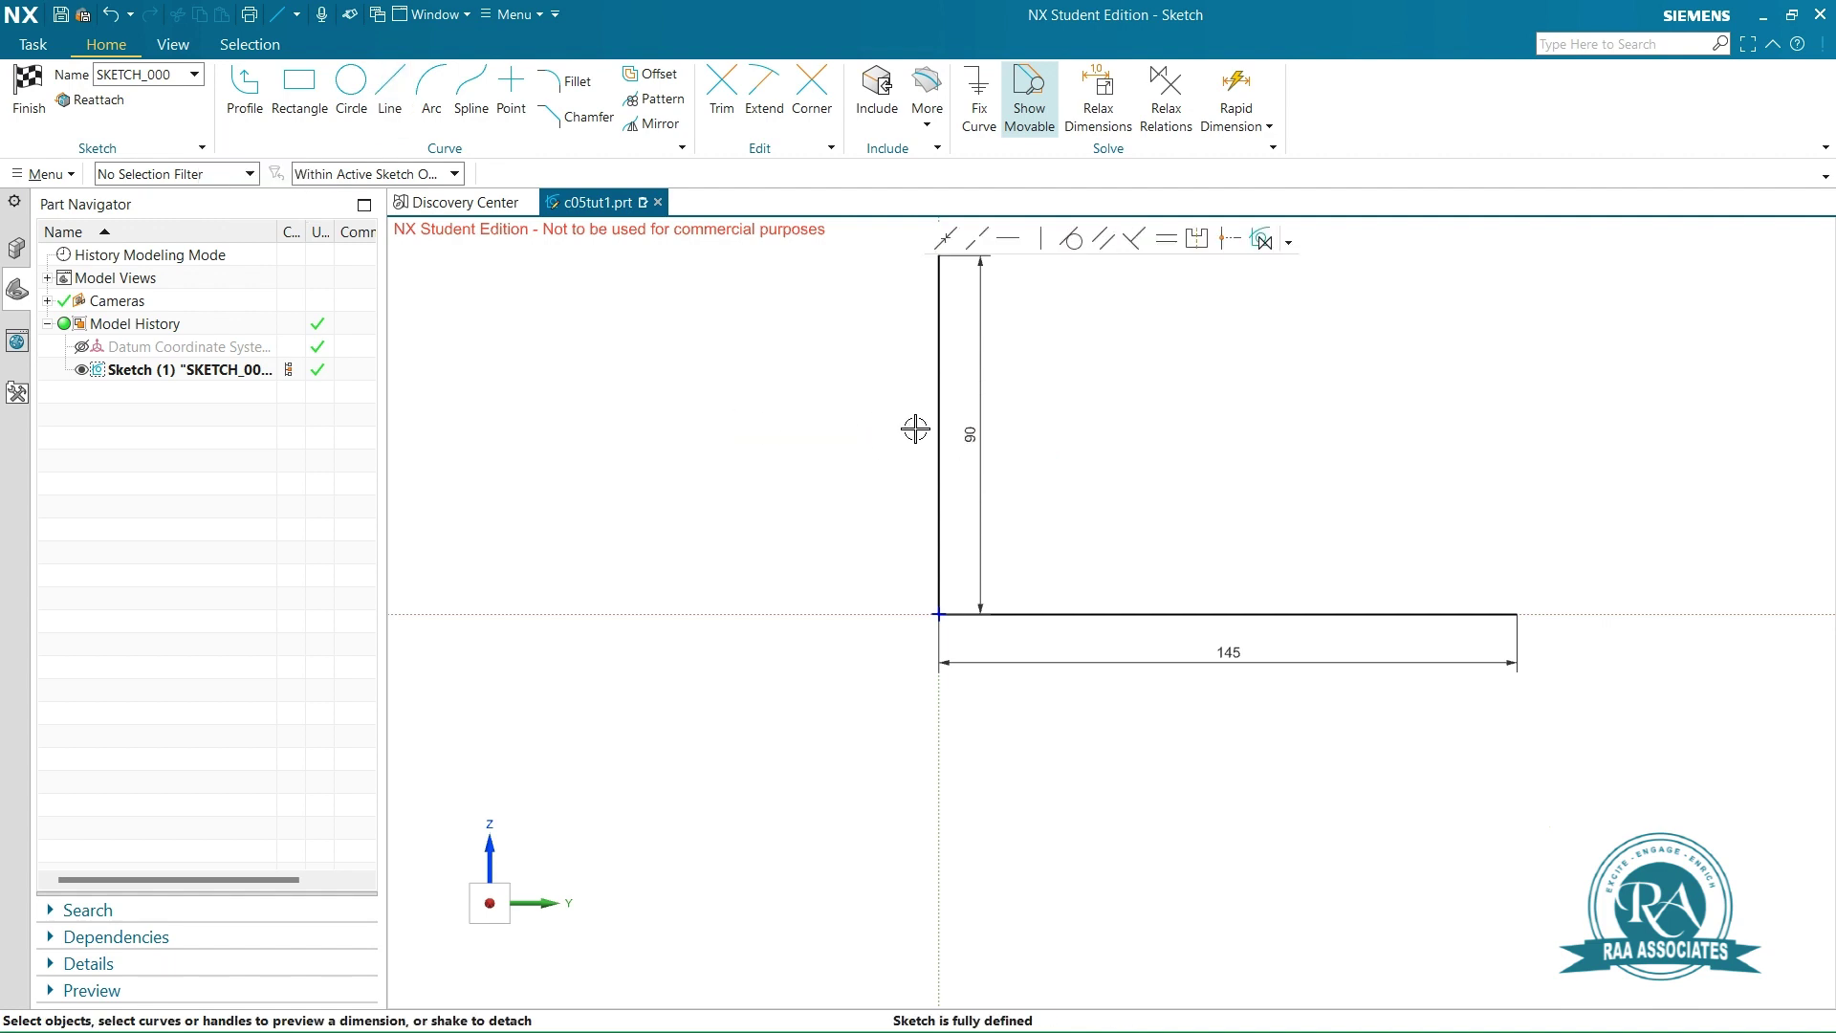
mouse_move(962, 437)
left_mouse_down()
mouse_move(721, 431)
mouse_move(1078, 491)
mouse_move(887, 440)
left_mouse_up()
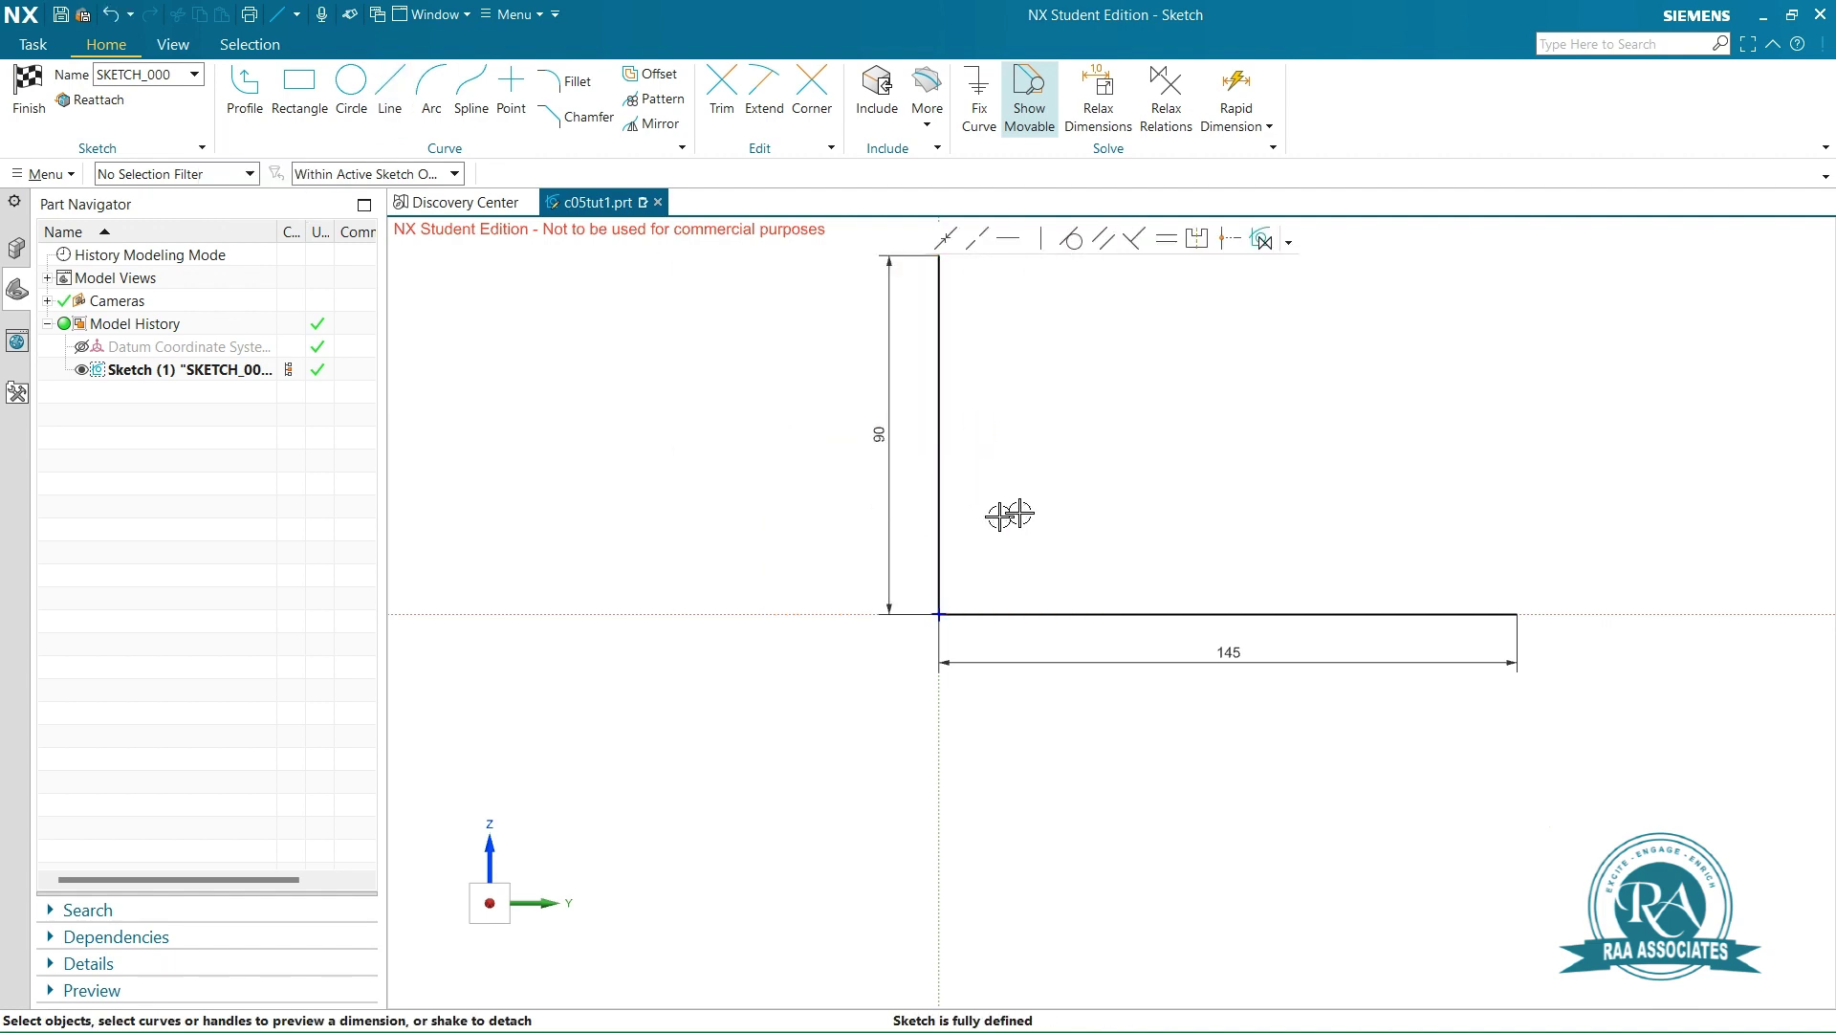
Finish the sketch and return to the modeling environment
right_click(1245, 393)
left_click(1291, 409)
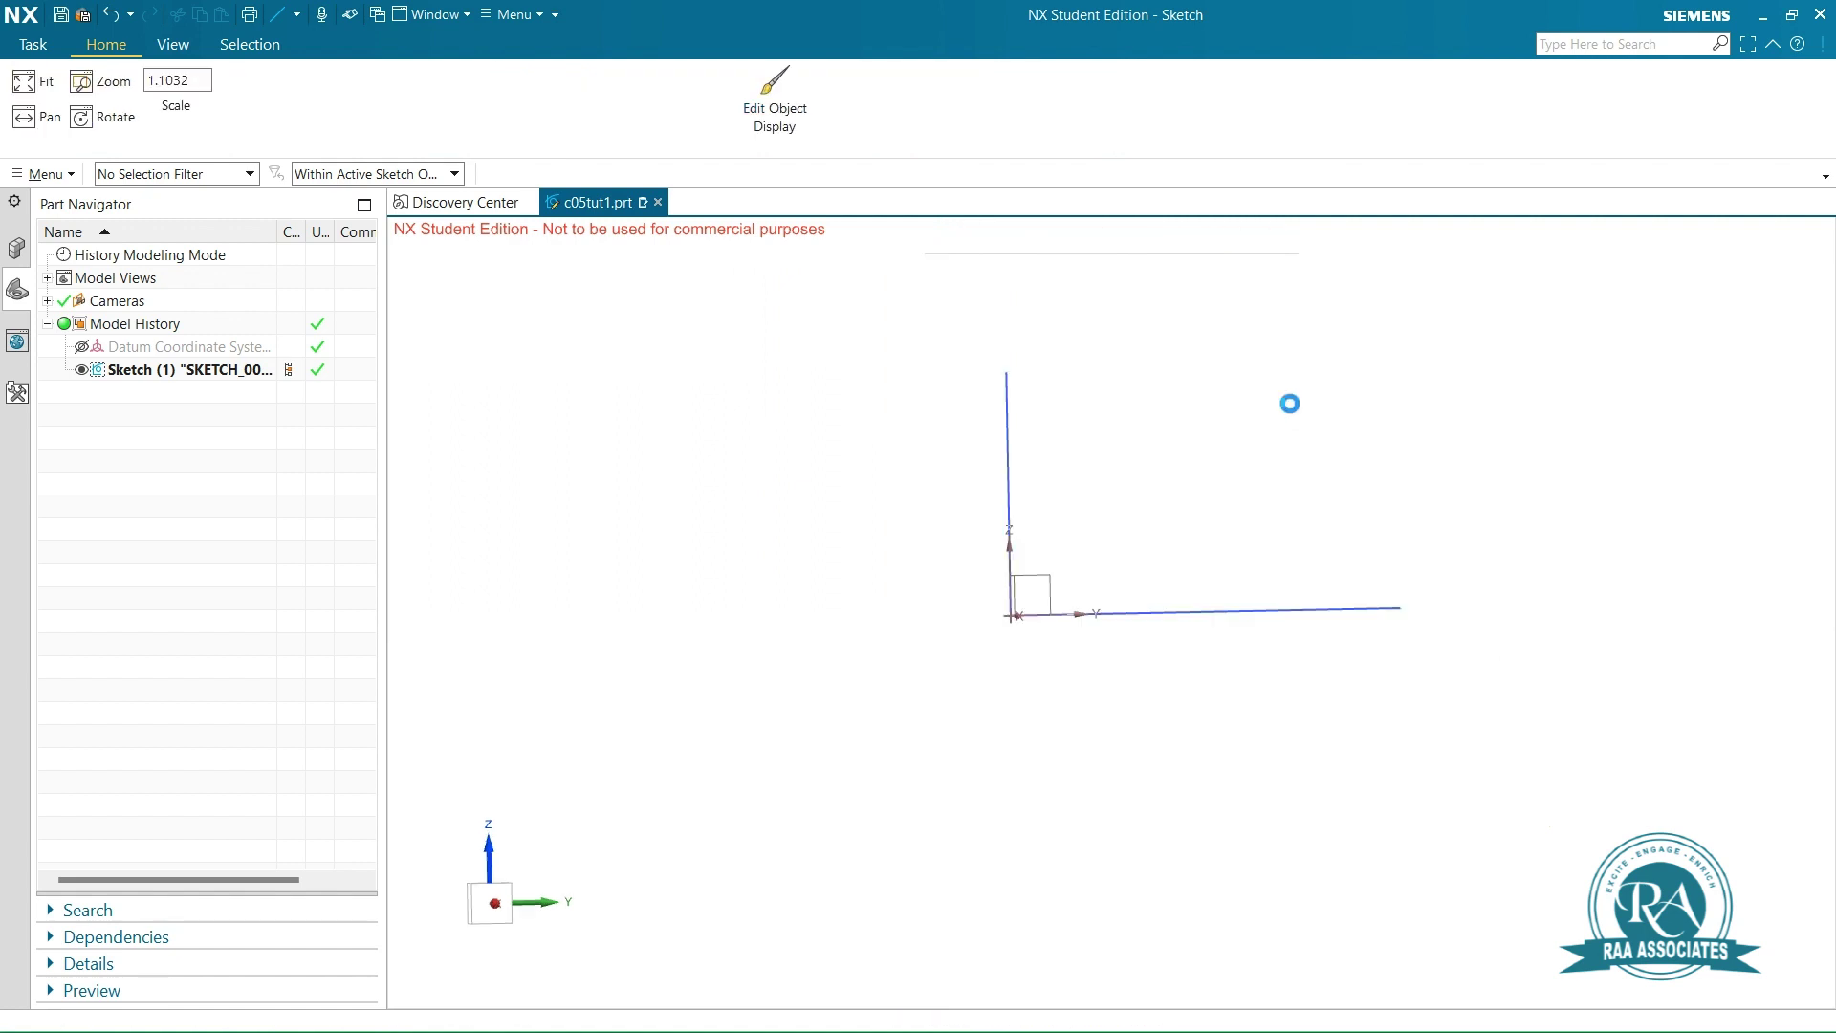
scroll(1220, 550, "up", 3)
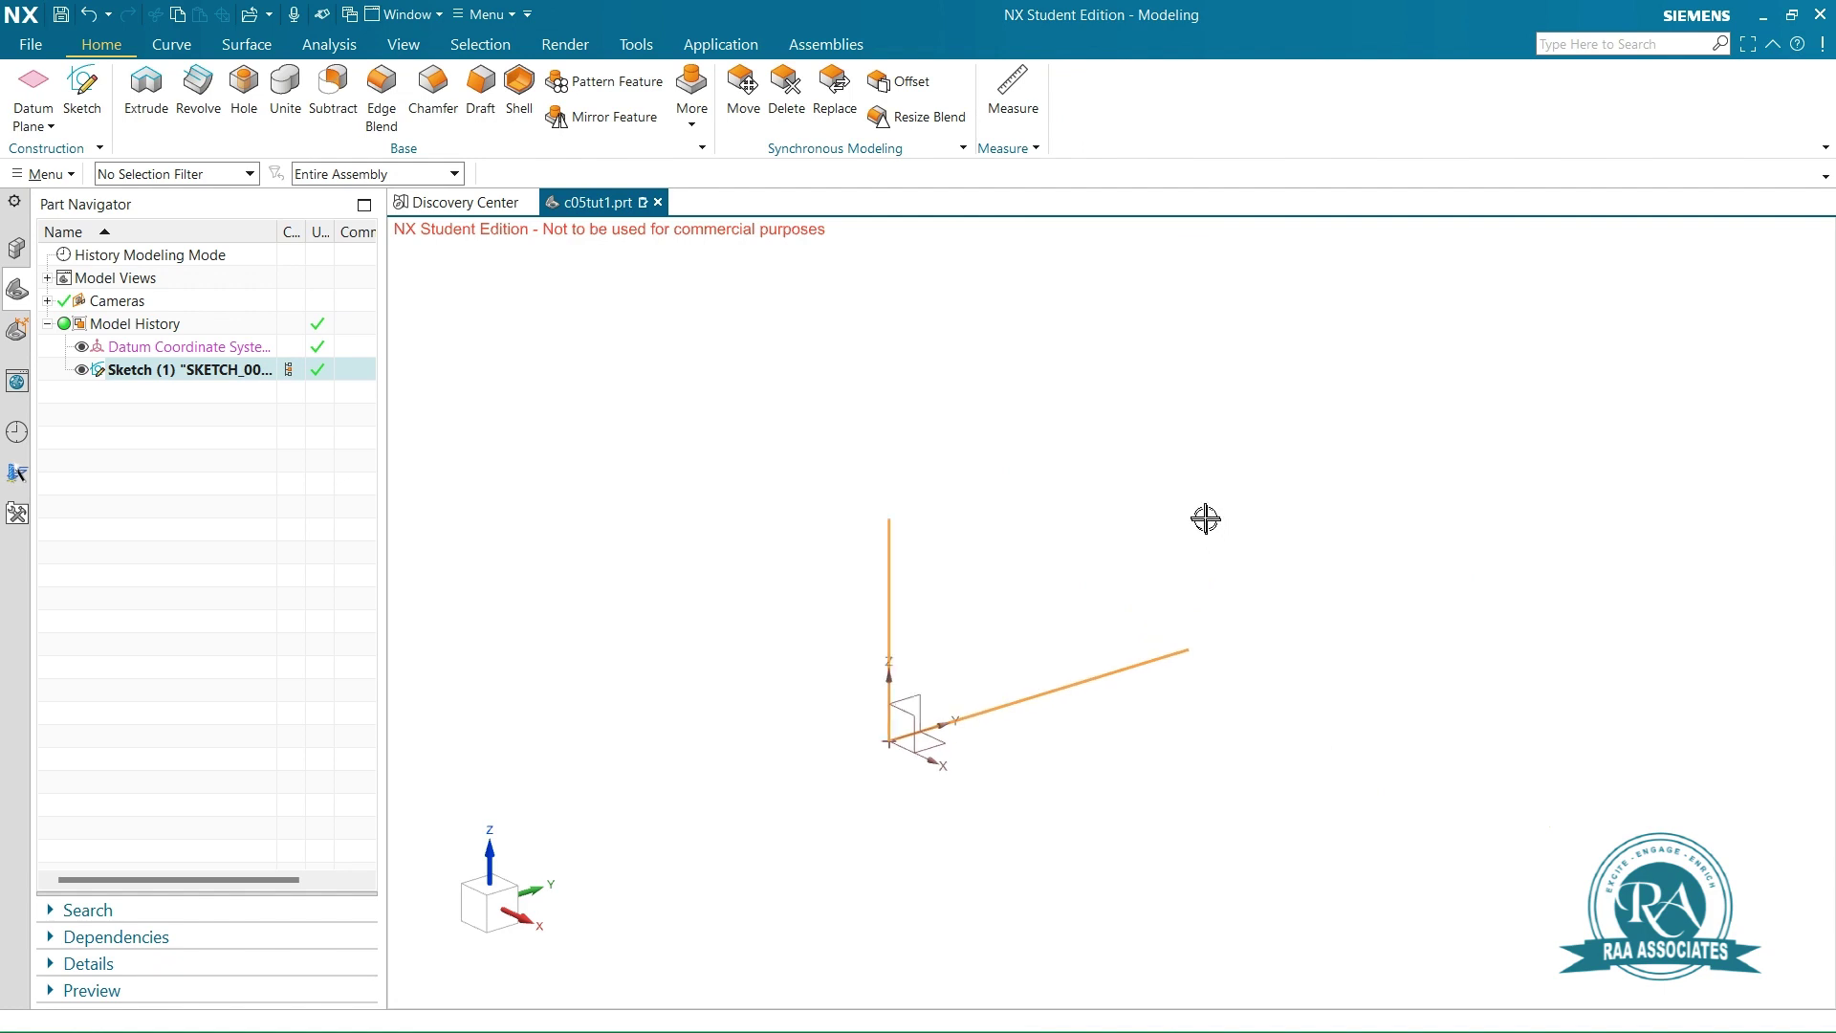
Start an Extrude of the two sketch lines using Symmetric Value limits with a distance of 36 mm
left_click(147, 88)
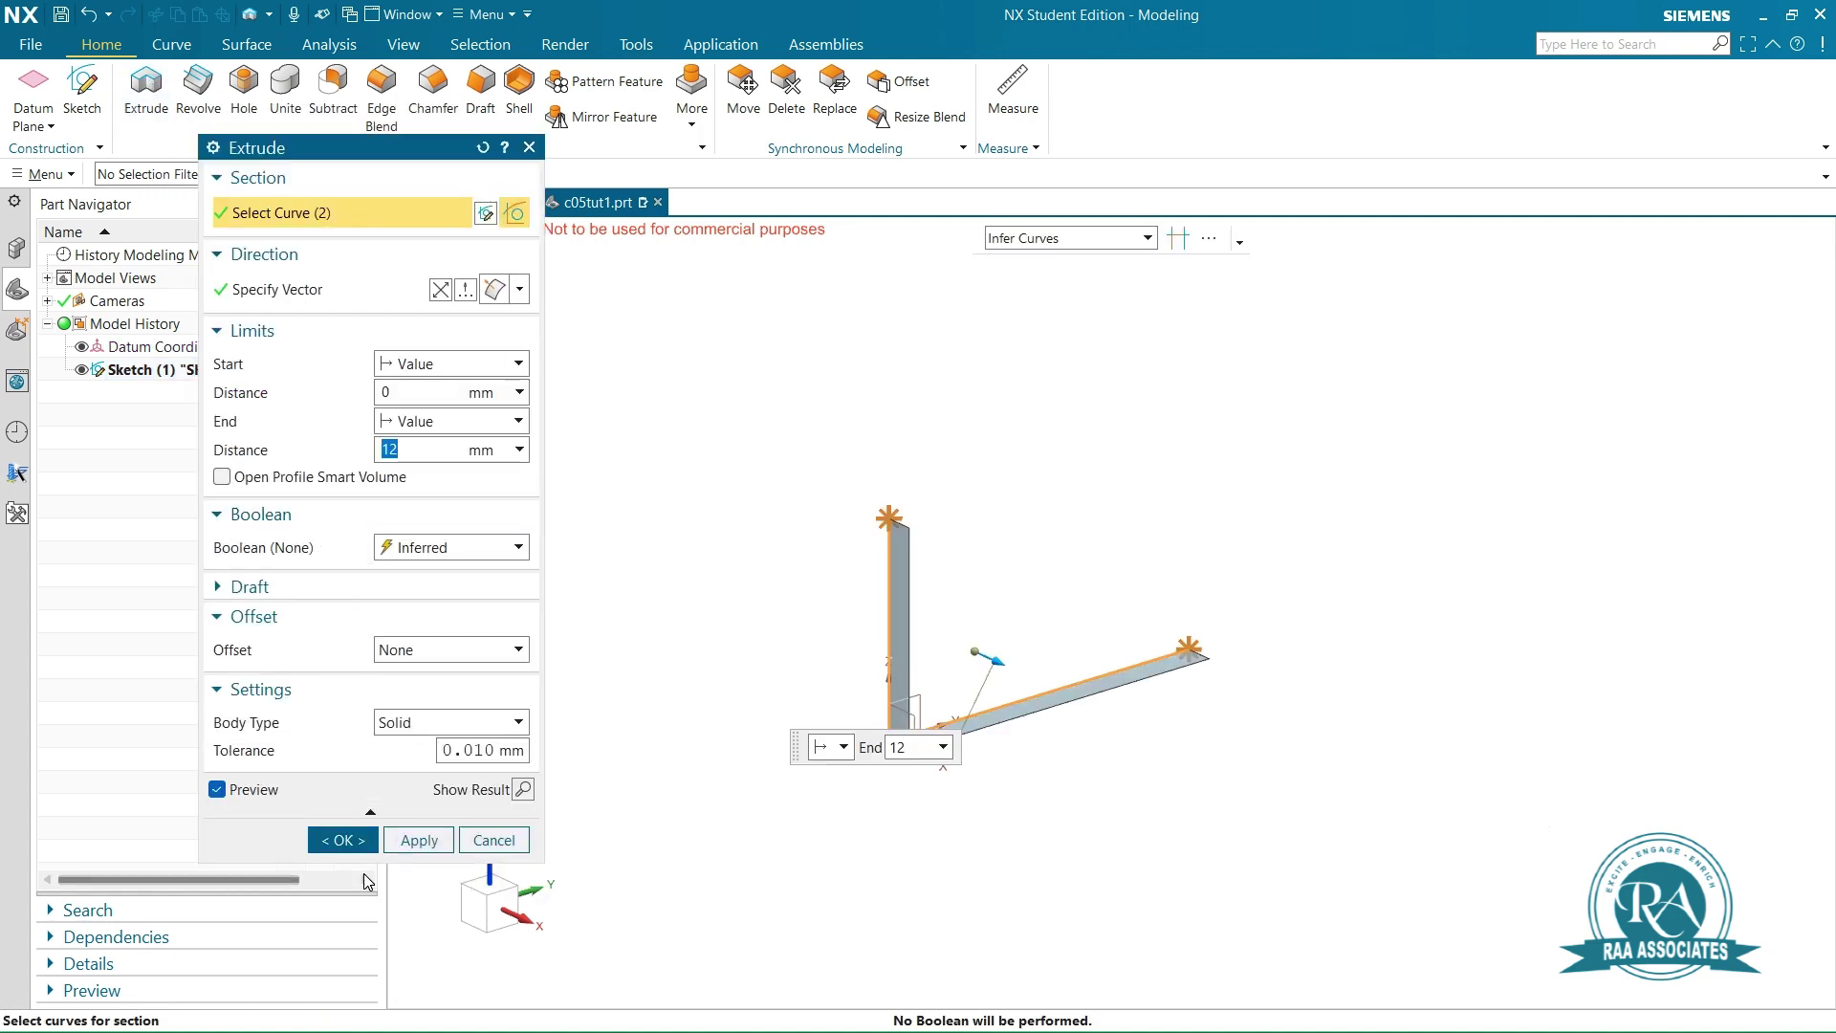
left_click(370, 811)
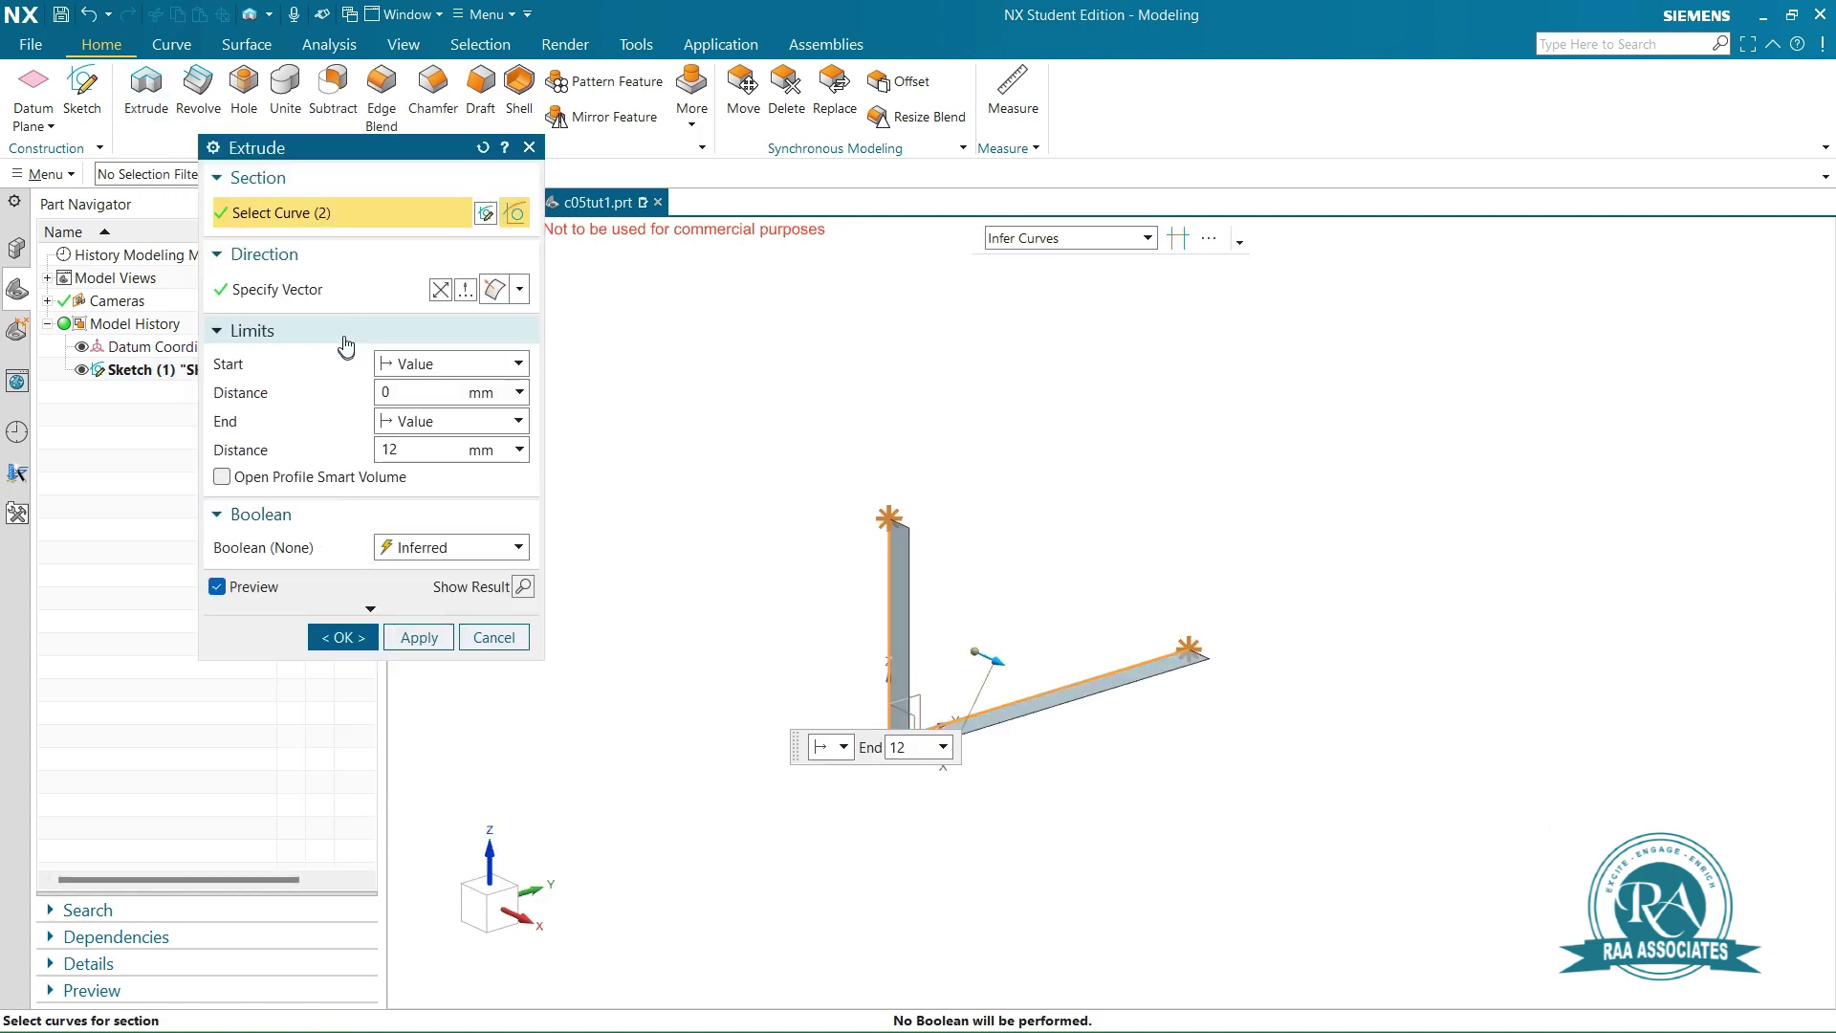
left_click(417, 365)
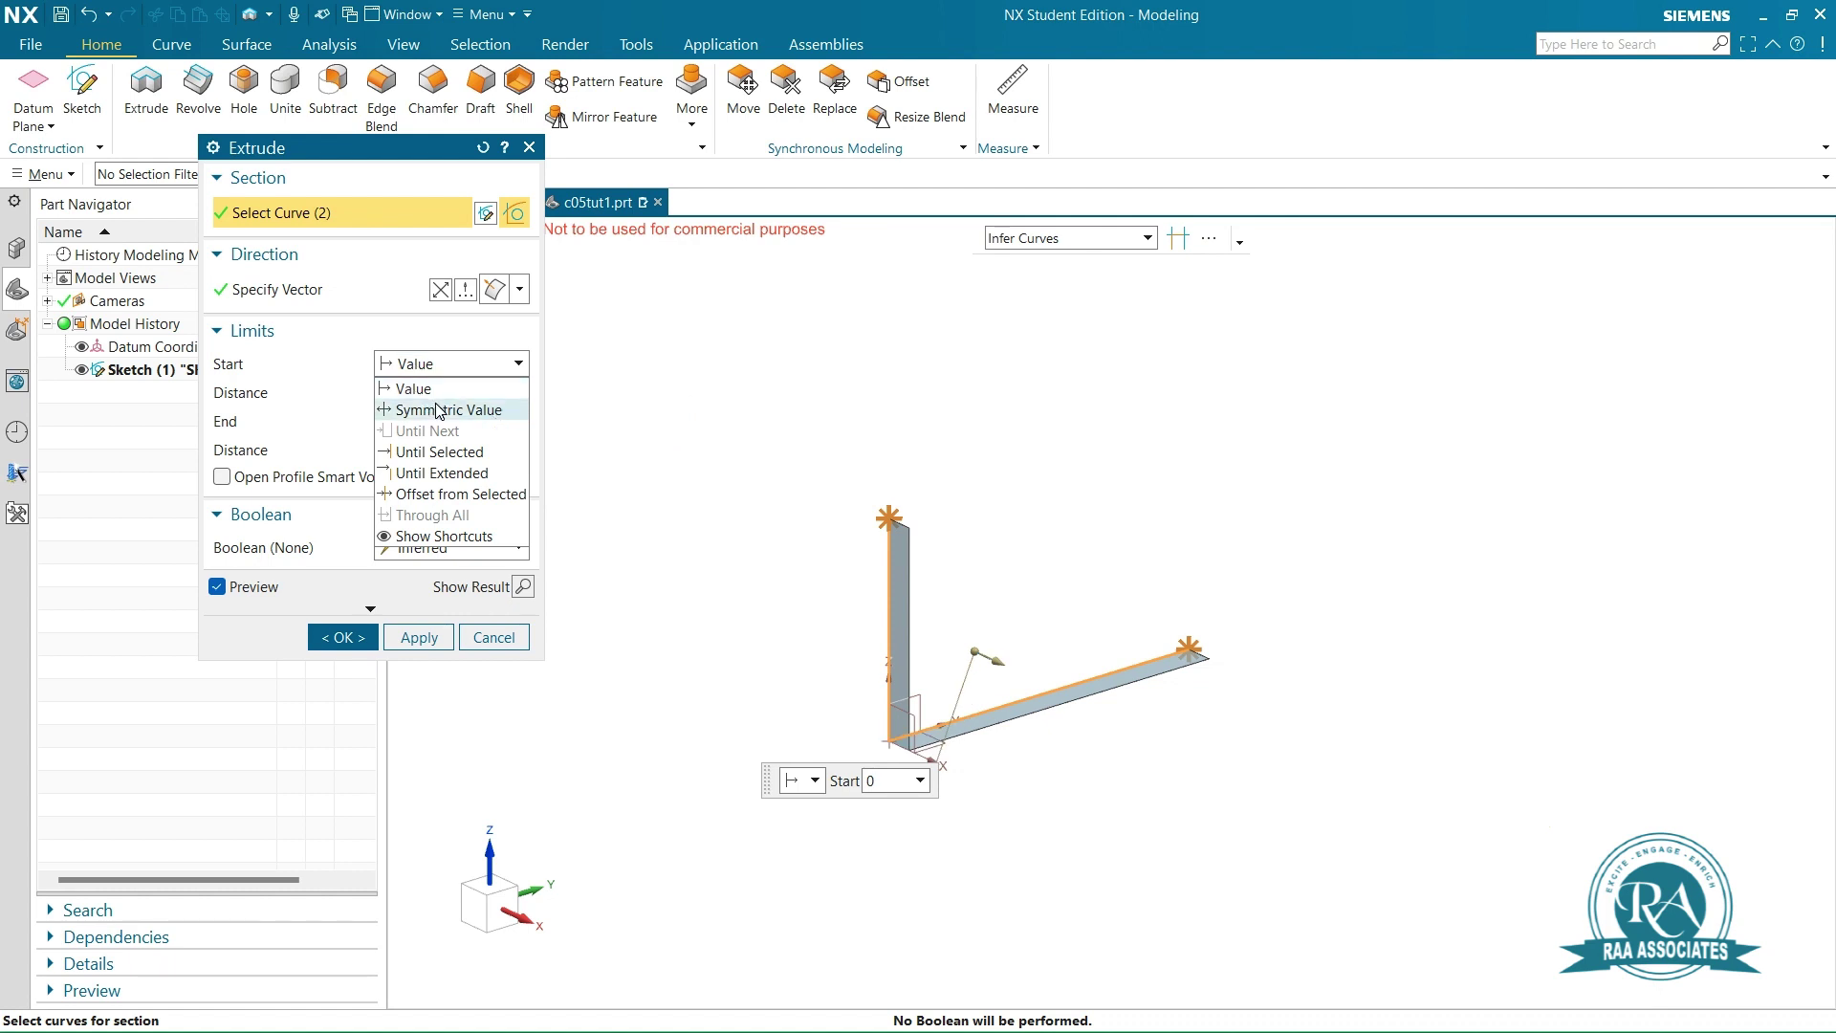
left_click(438, 407)
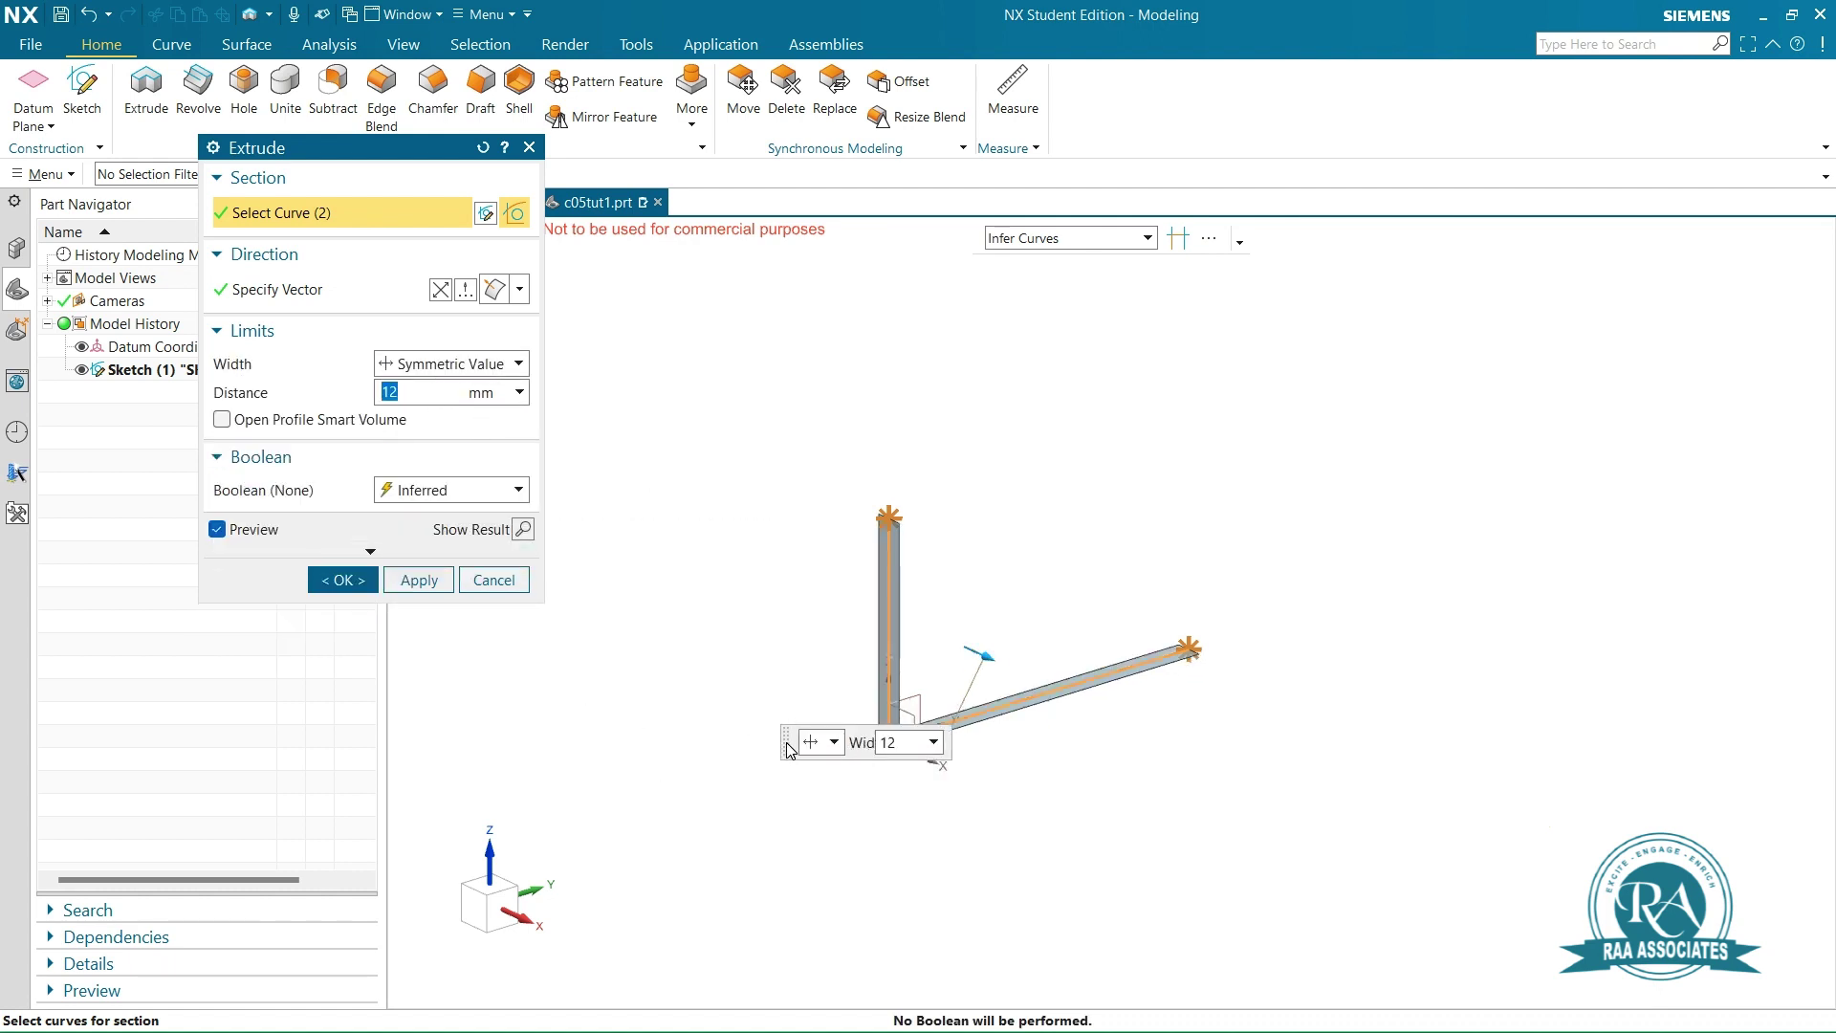
left_click(835, 744)
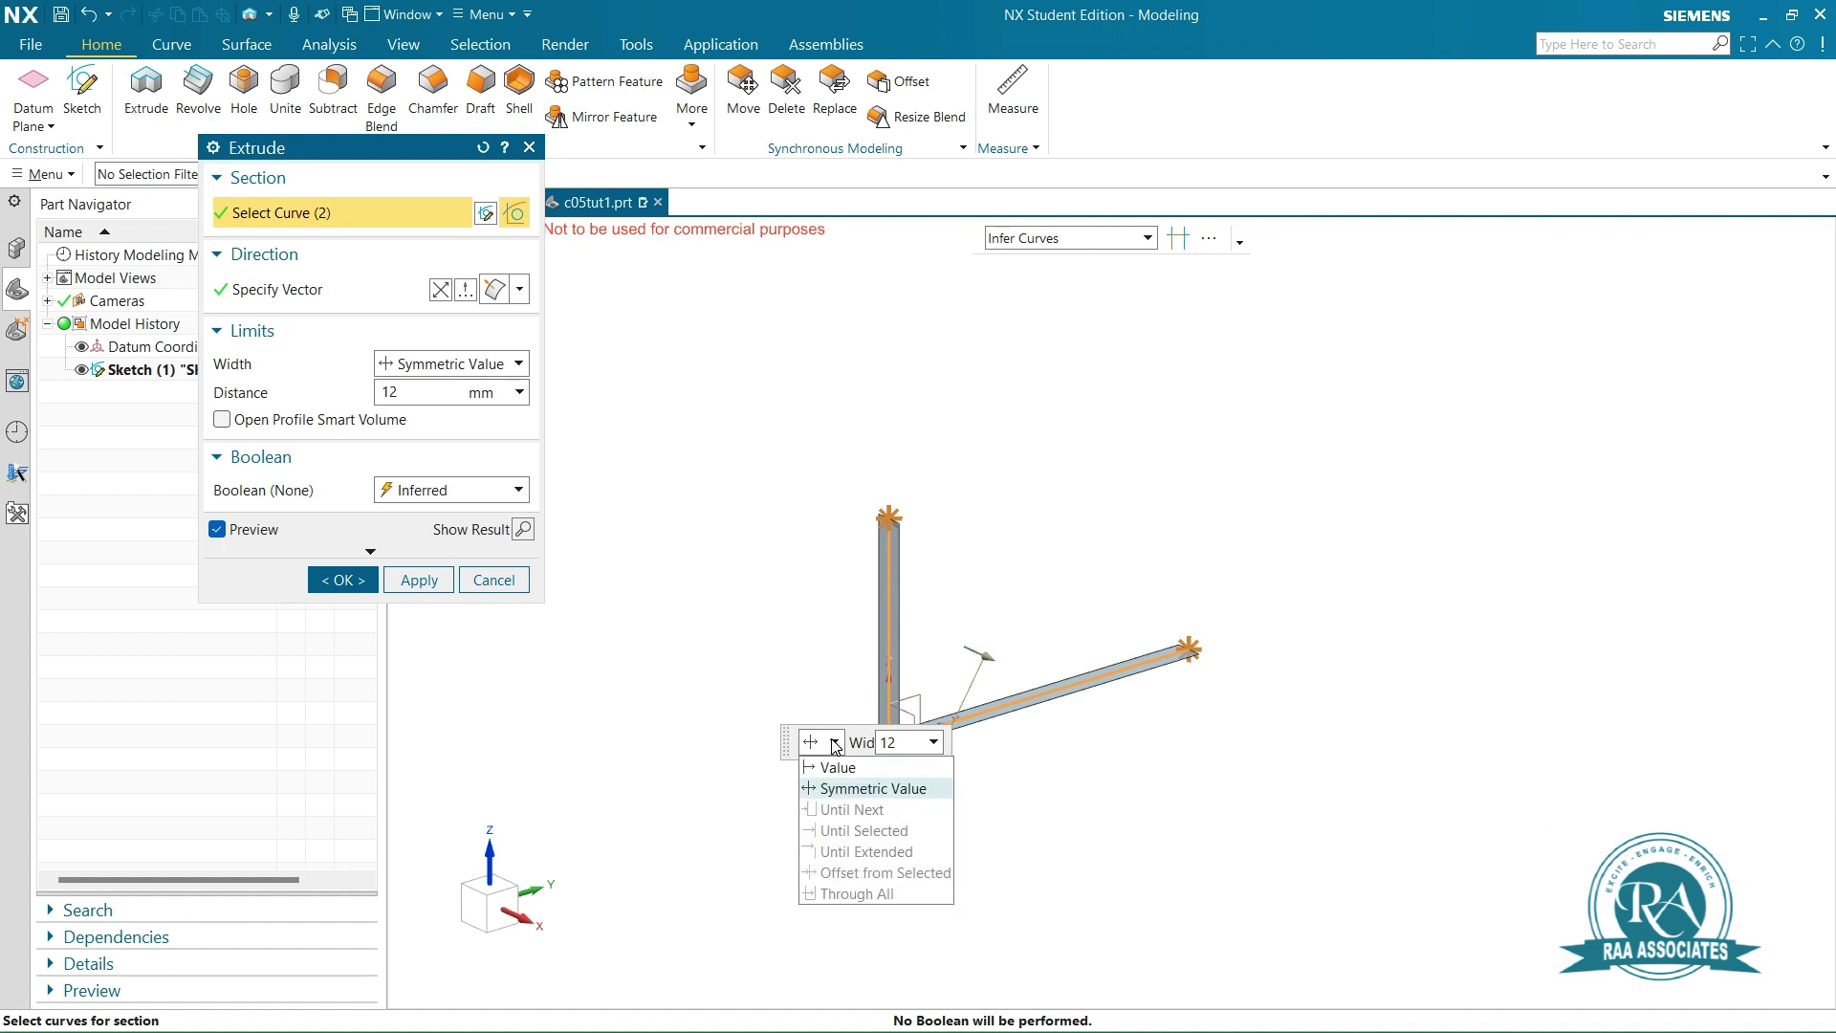
left_click(844, 783)
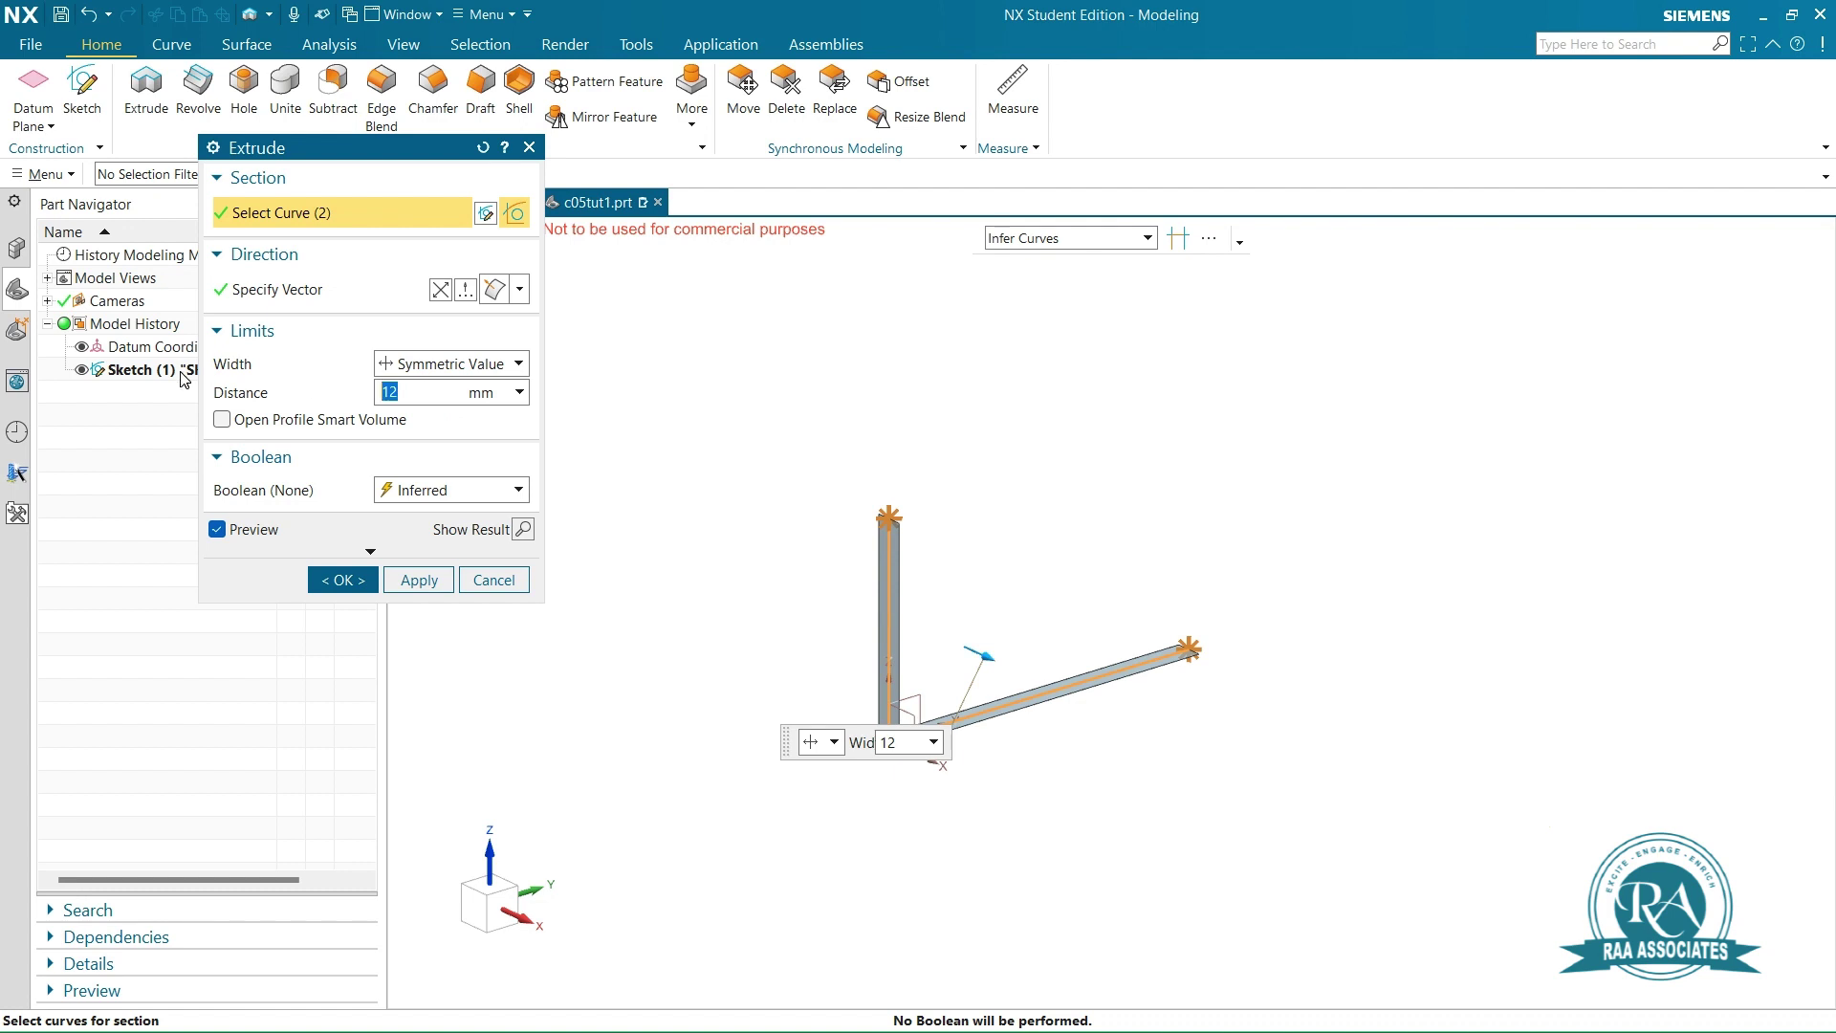
type("36")
key("Return")
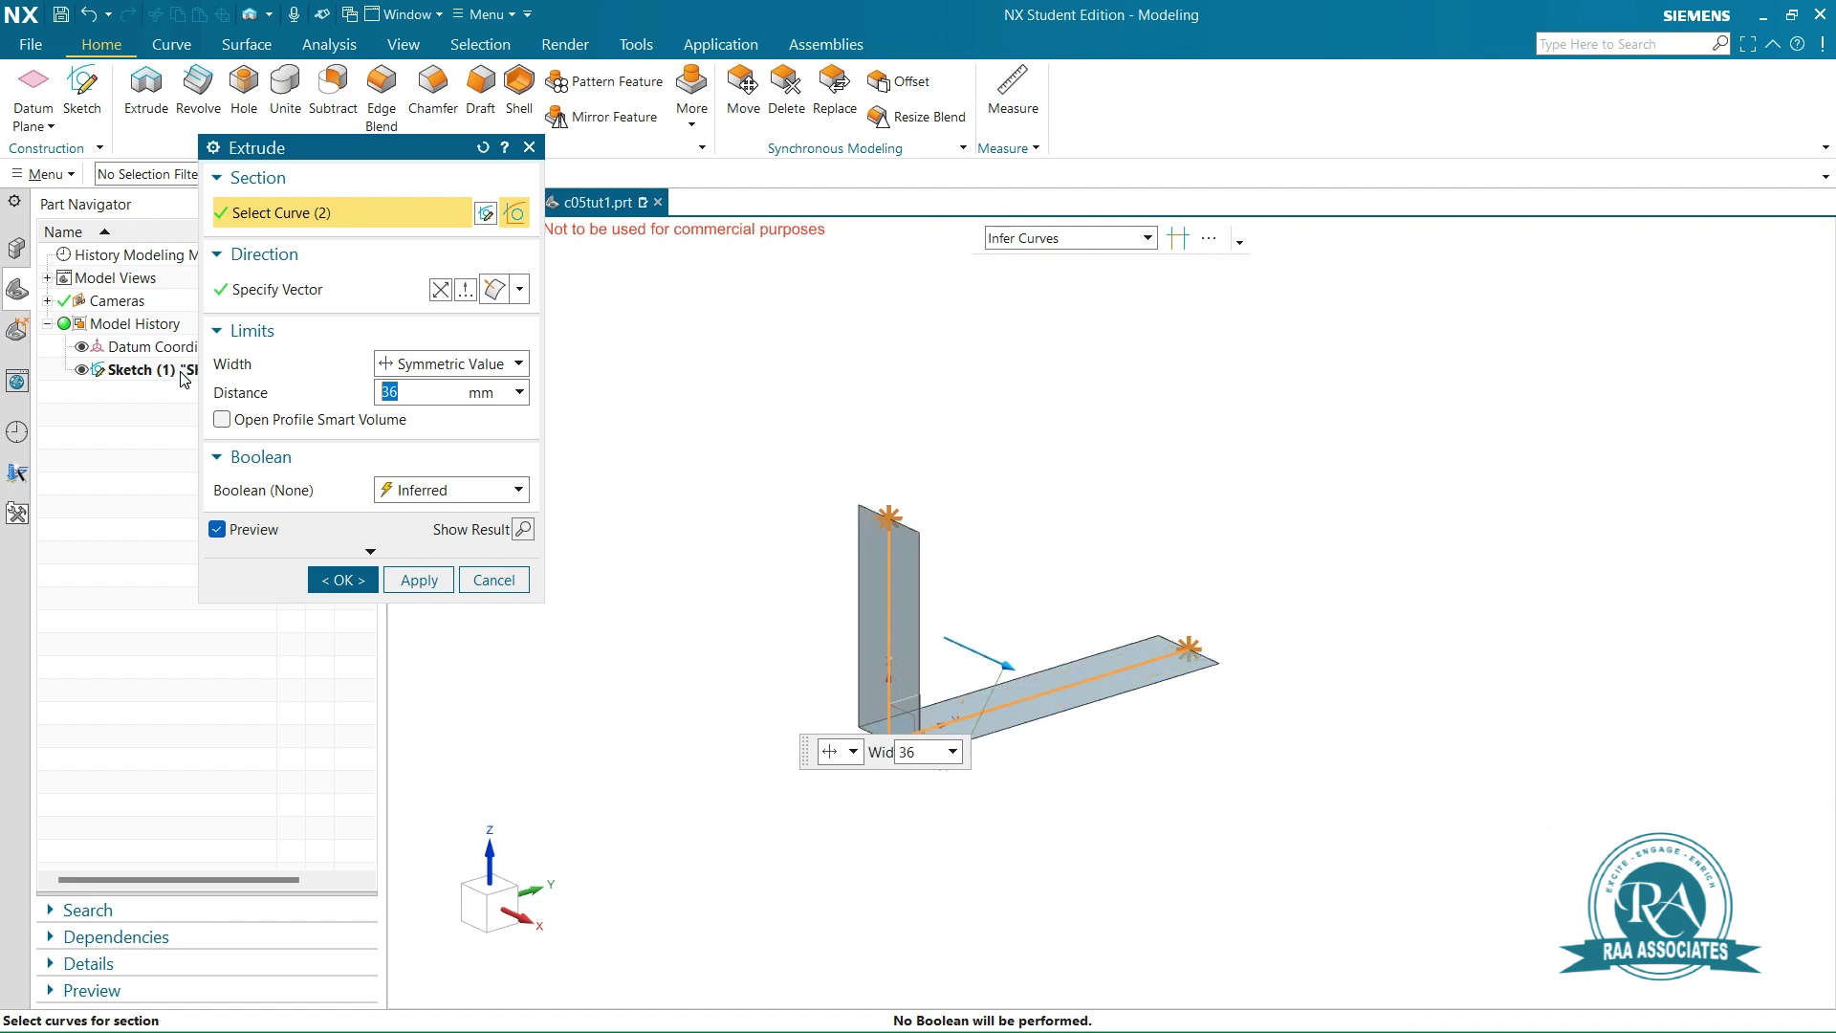
Change the extrude limits to Value, with a start distance of -36 mm and an end distance of 36 mm
left_click(952, 752)
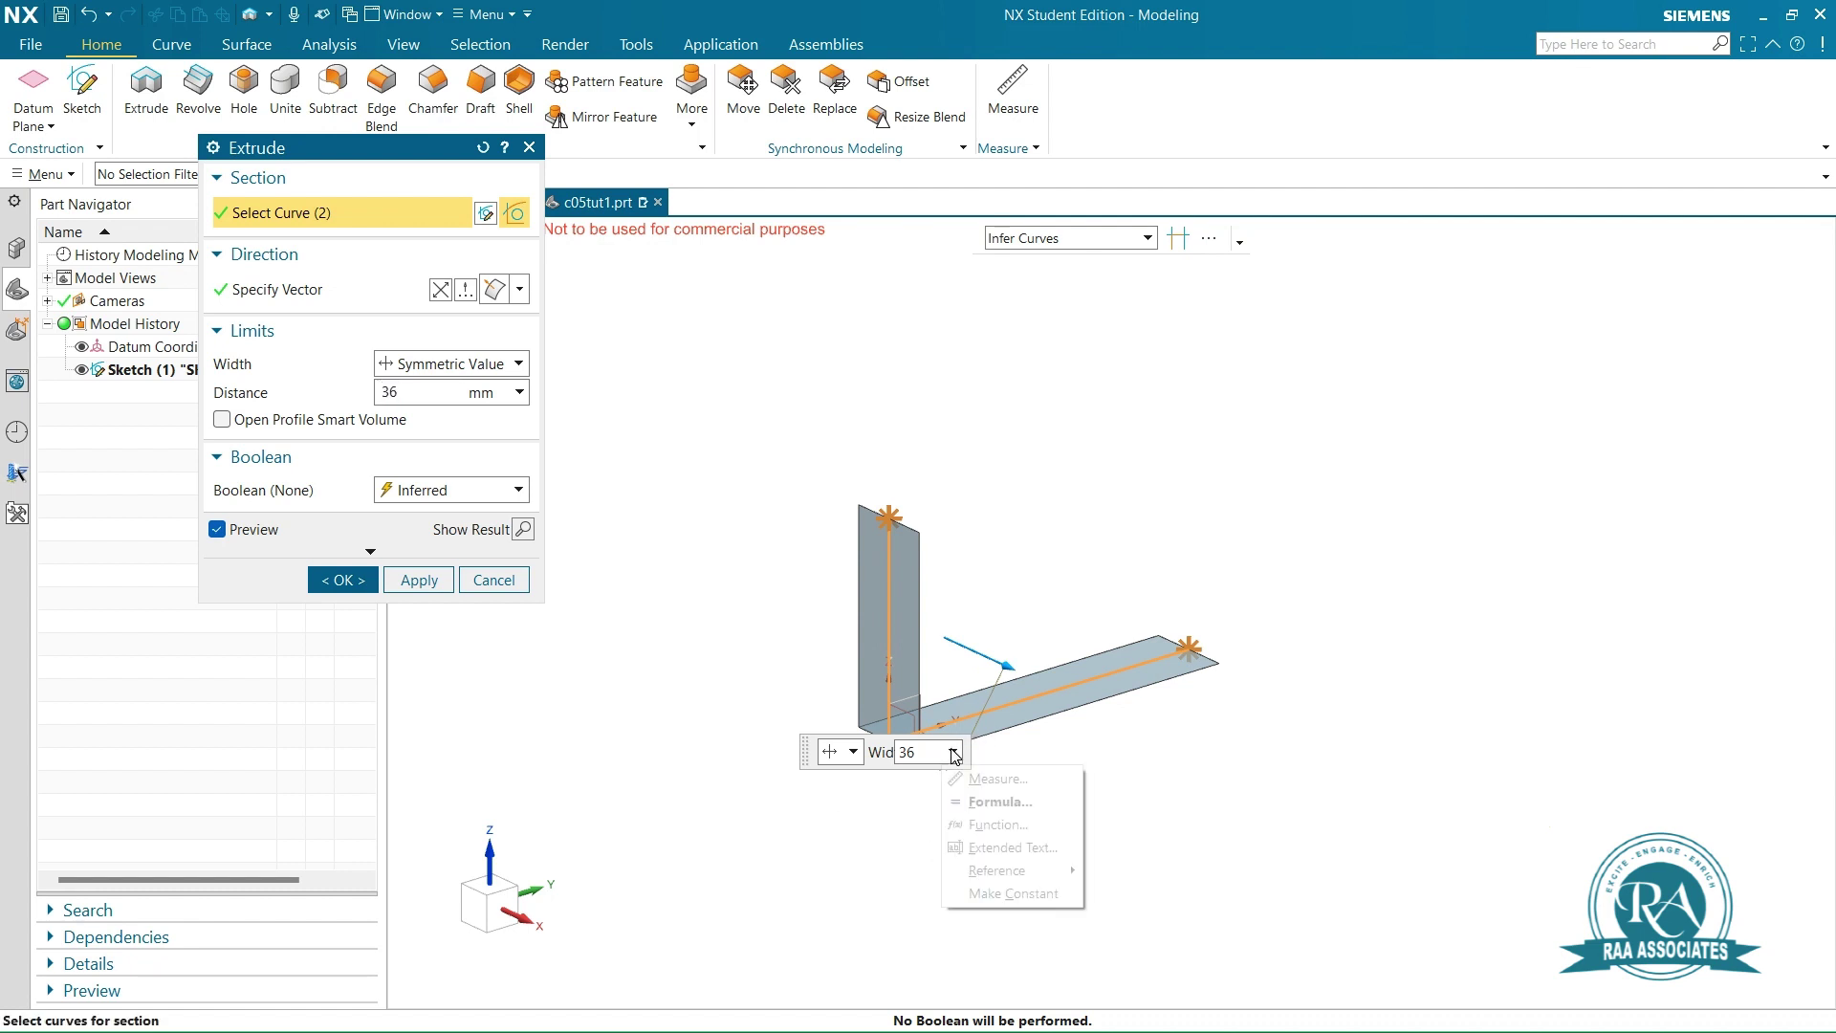
left_click(483, 365)
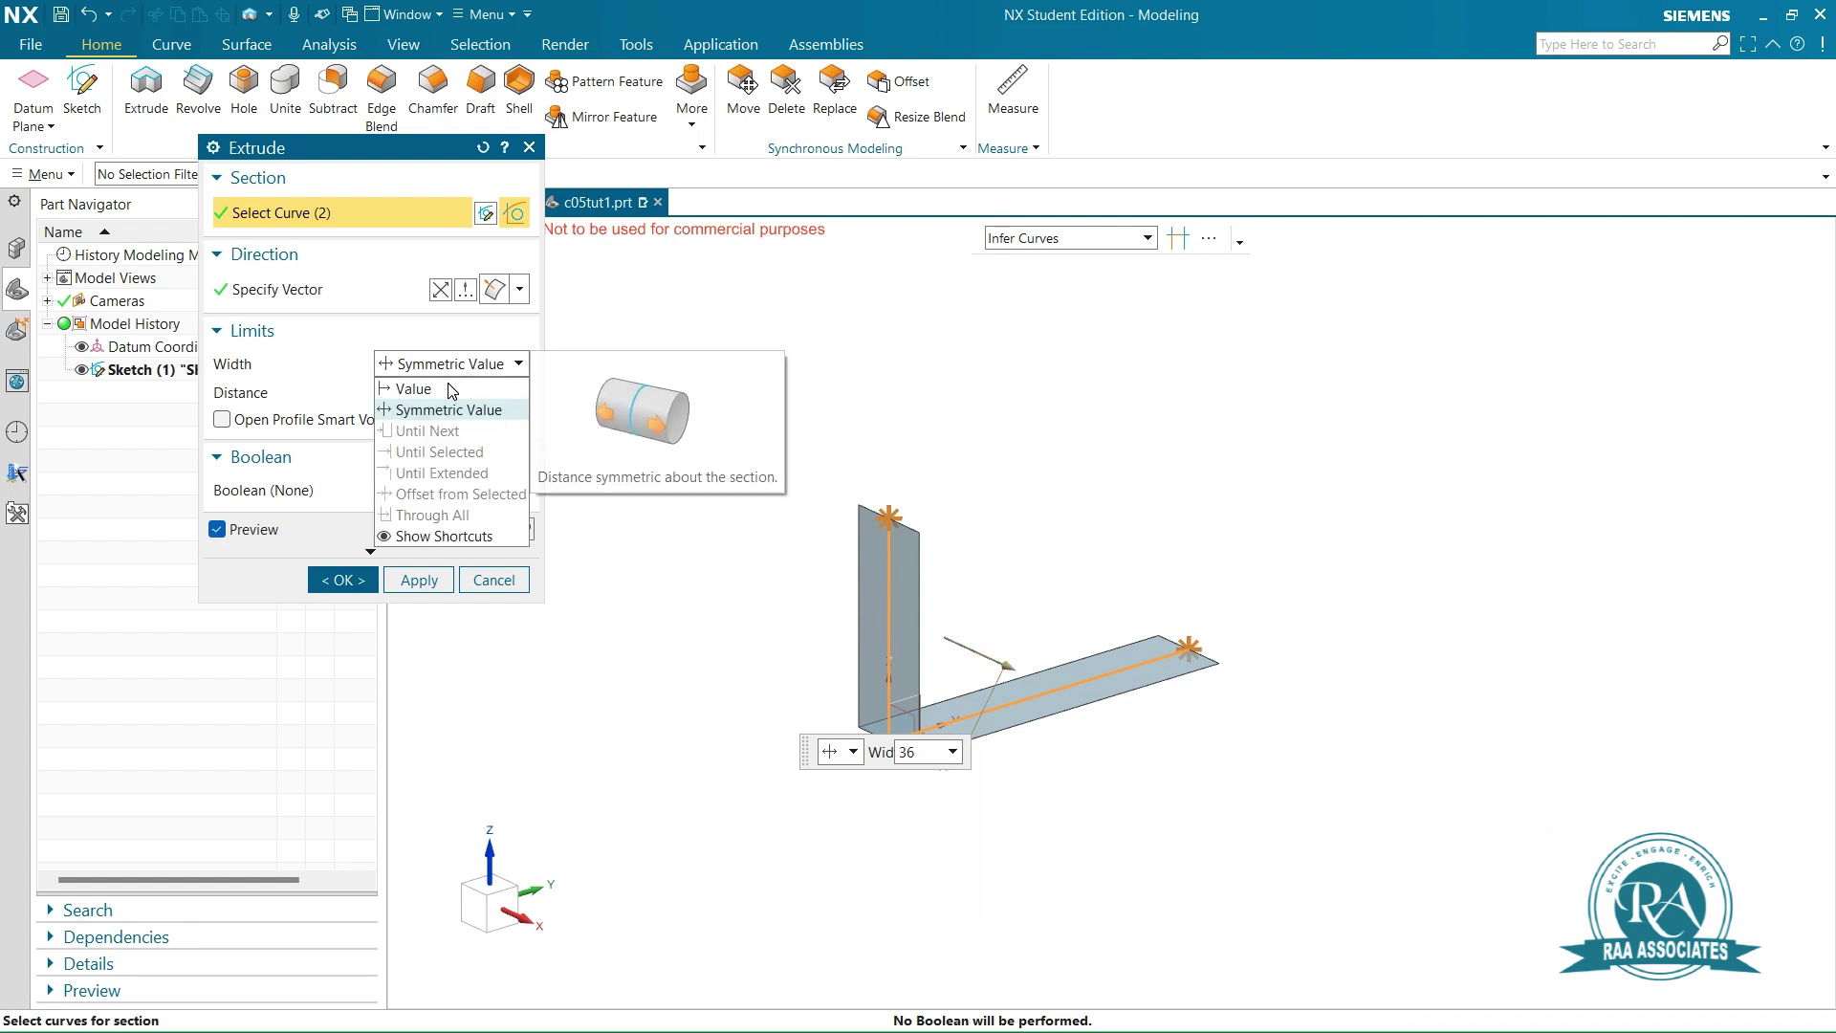
left_click(530, 390)
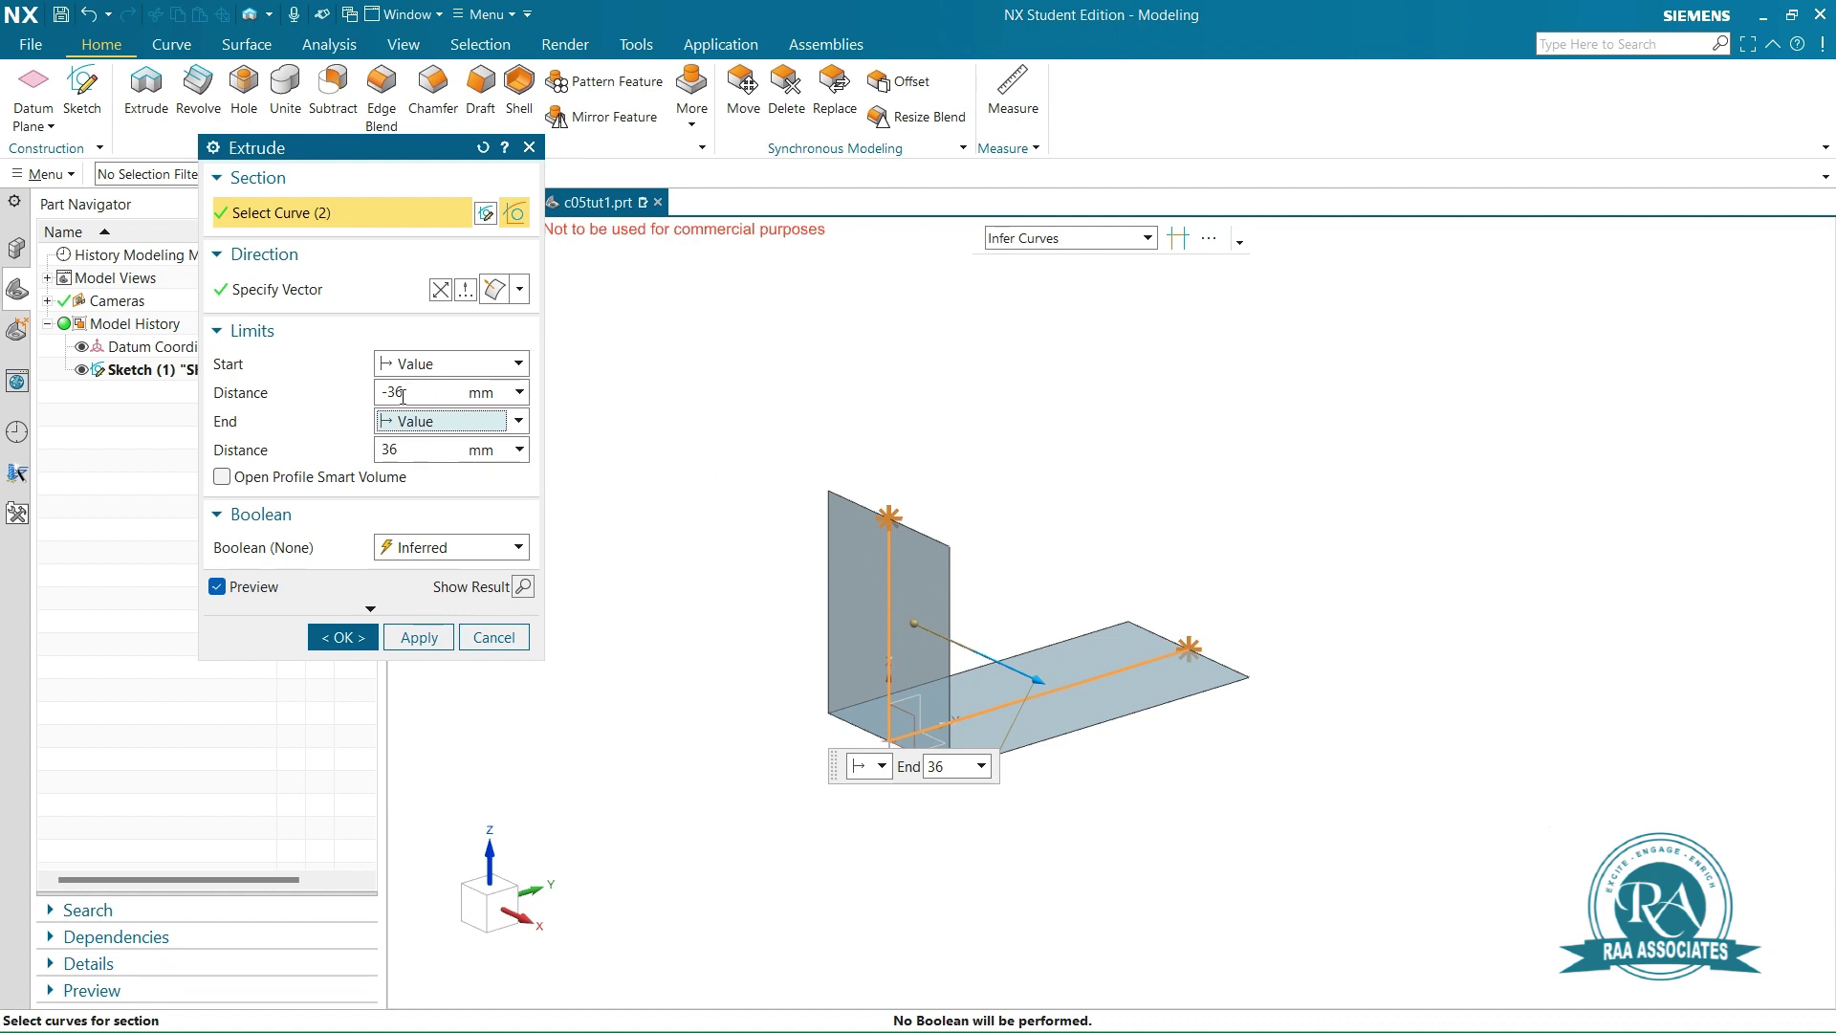
Complete the extrude with a Two-Sided offset of 25 mm start and 0 mm end, and hide its sketch
left_click(372, 612)
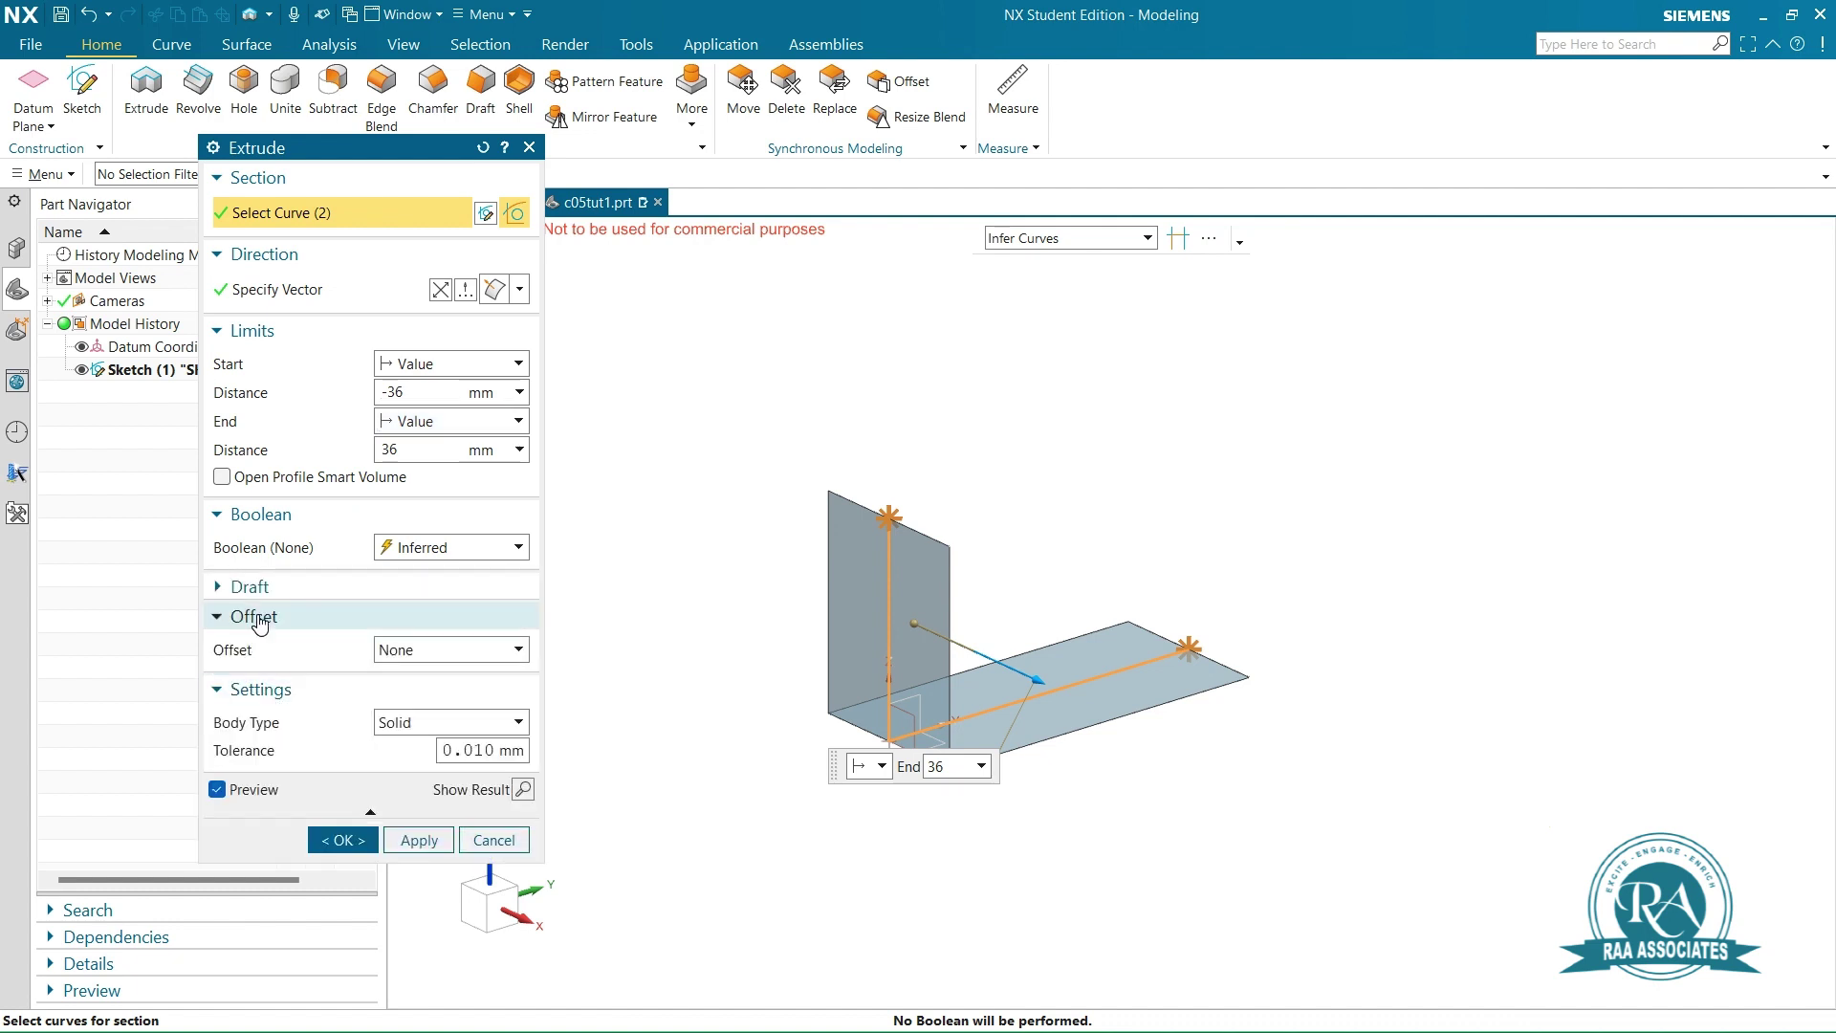
left_click(462, 658)
left_click(438, 717)
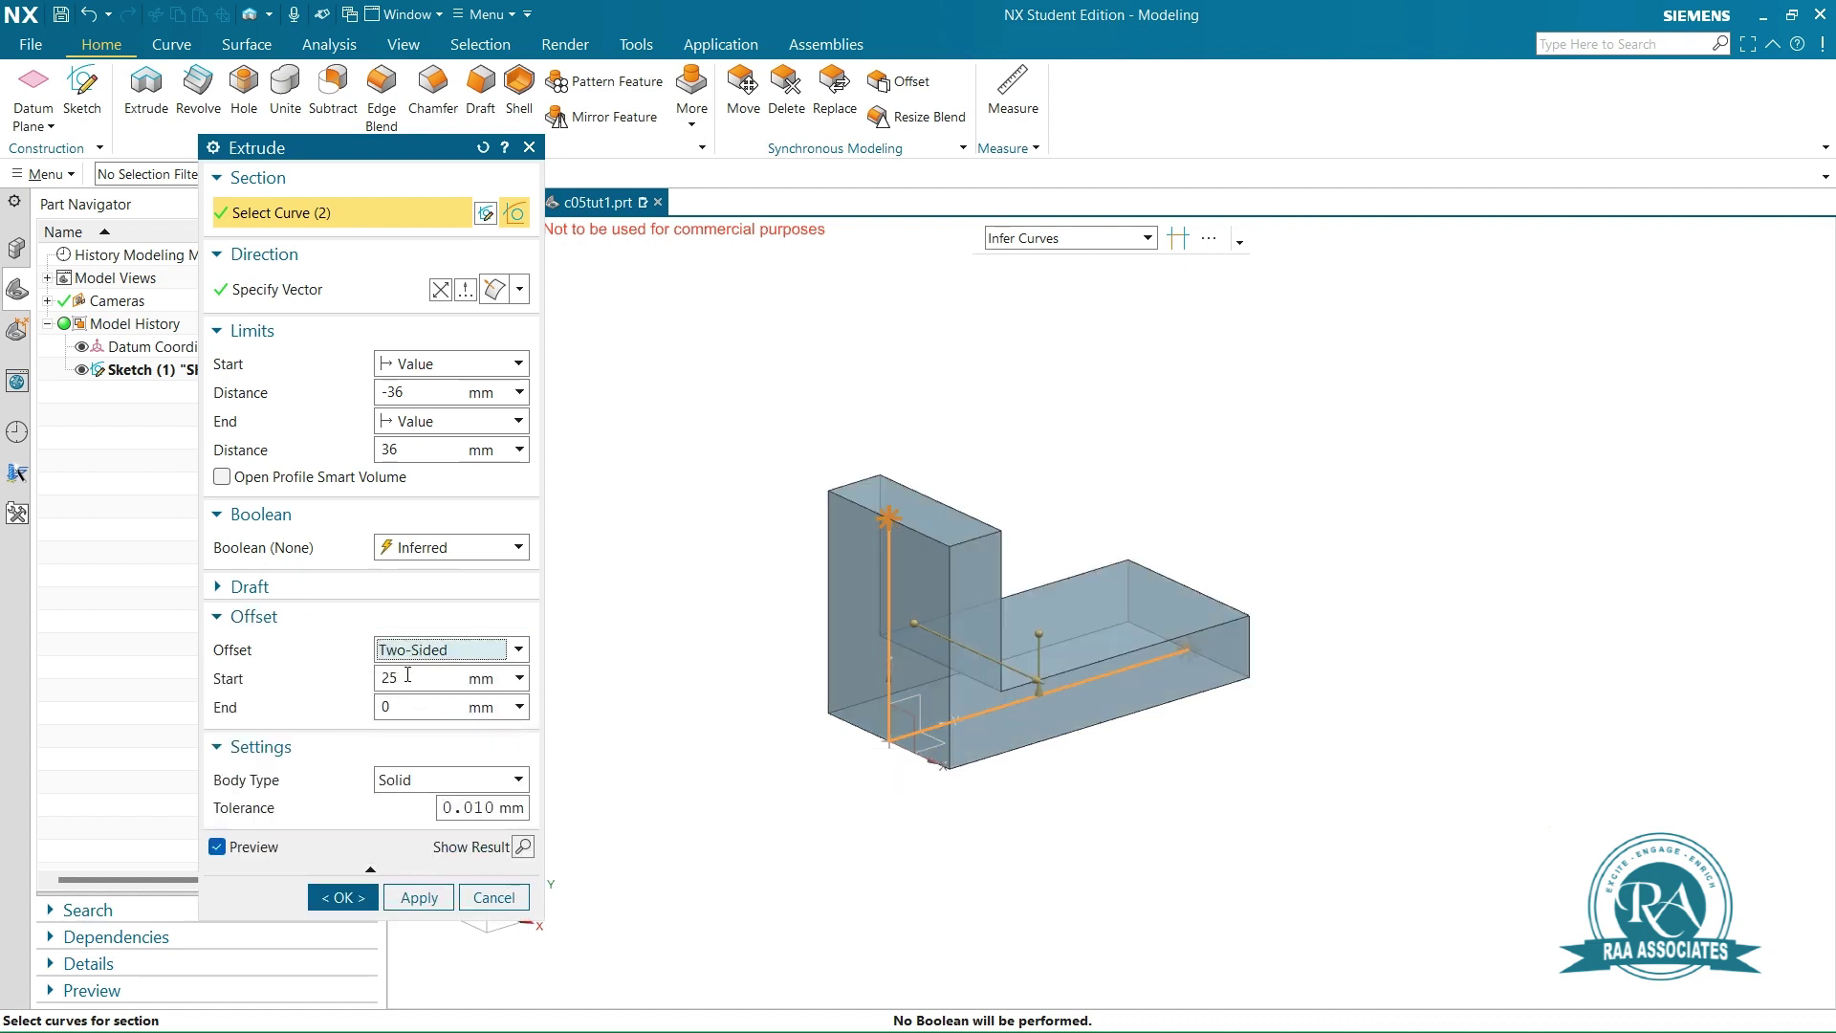
double_click(407, 675)
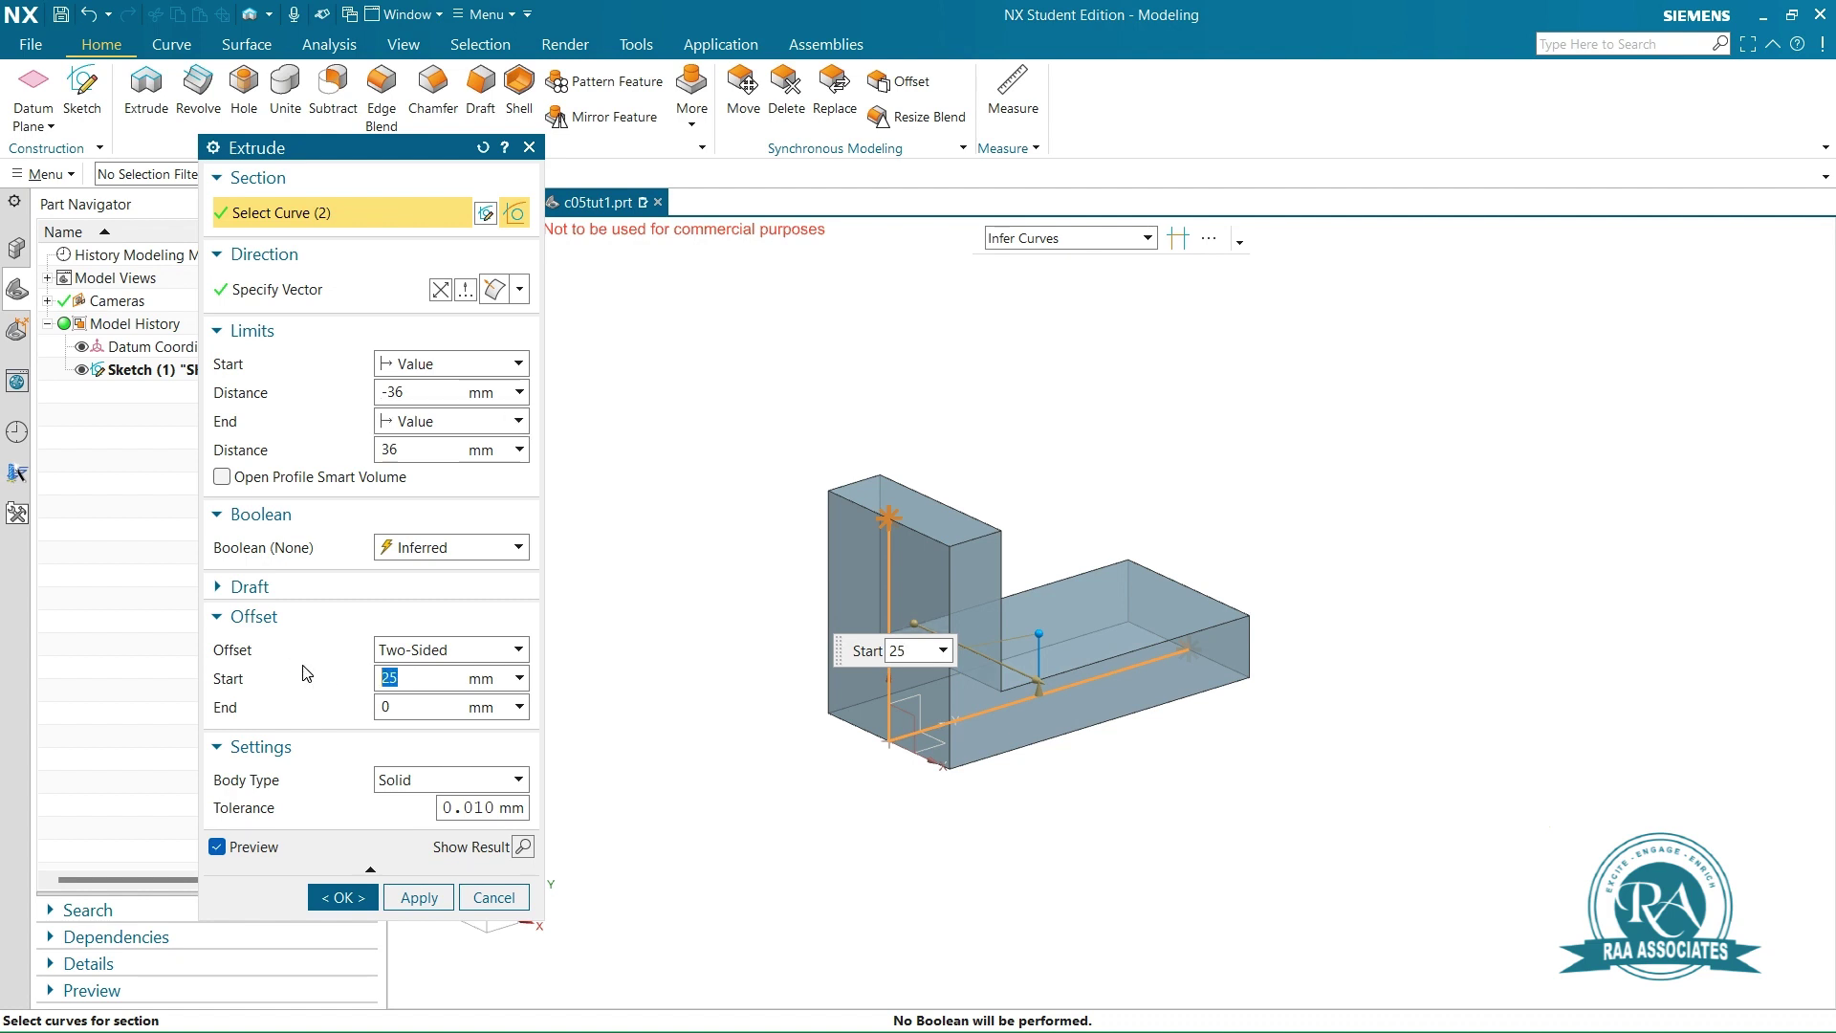
left_click(419, 709)
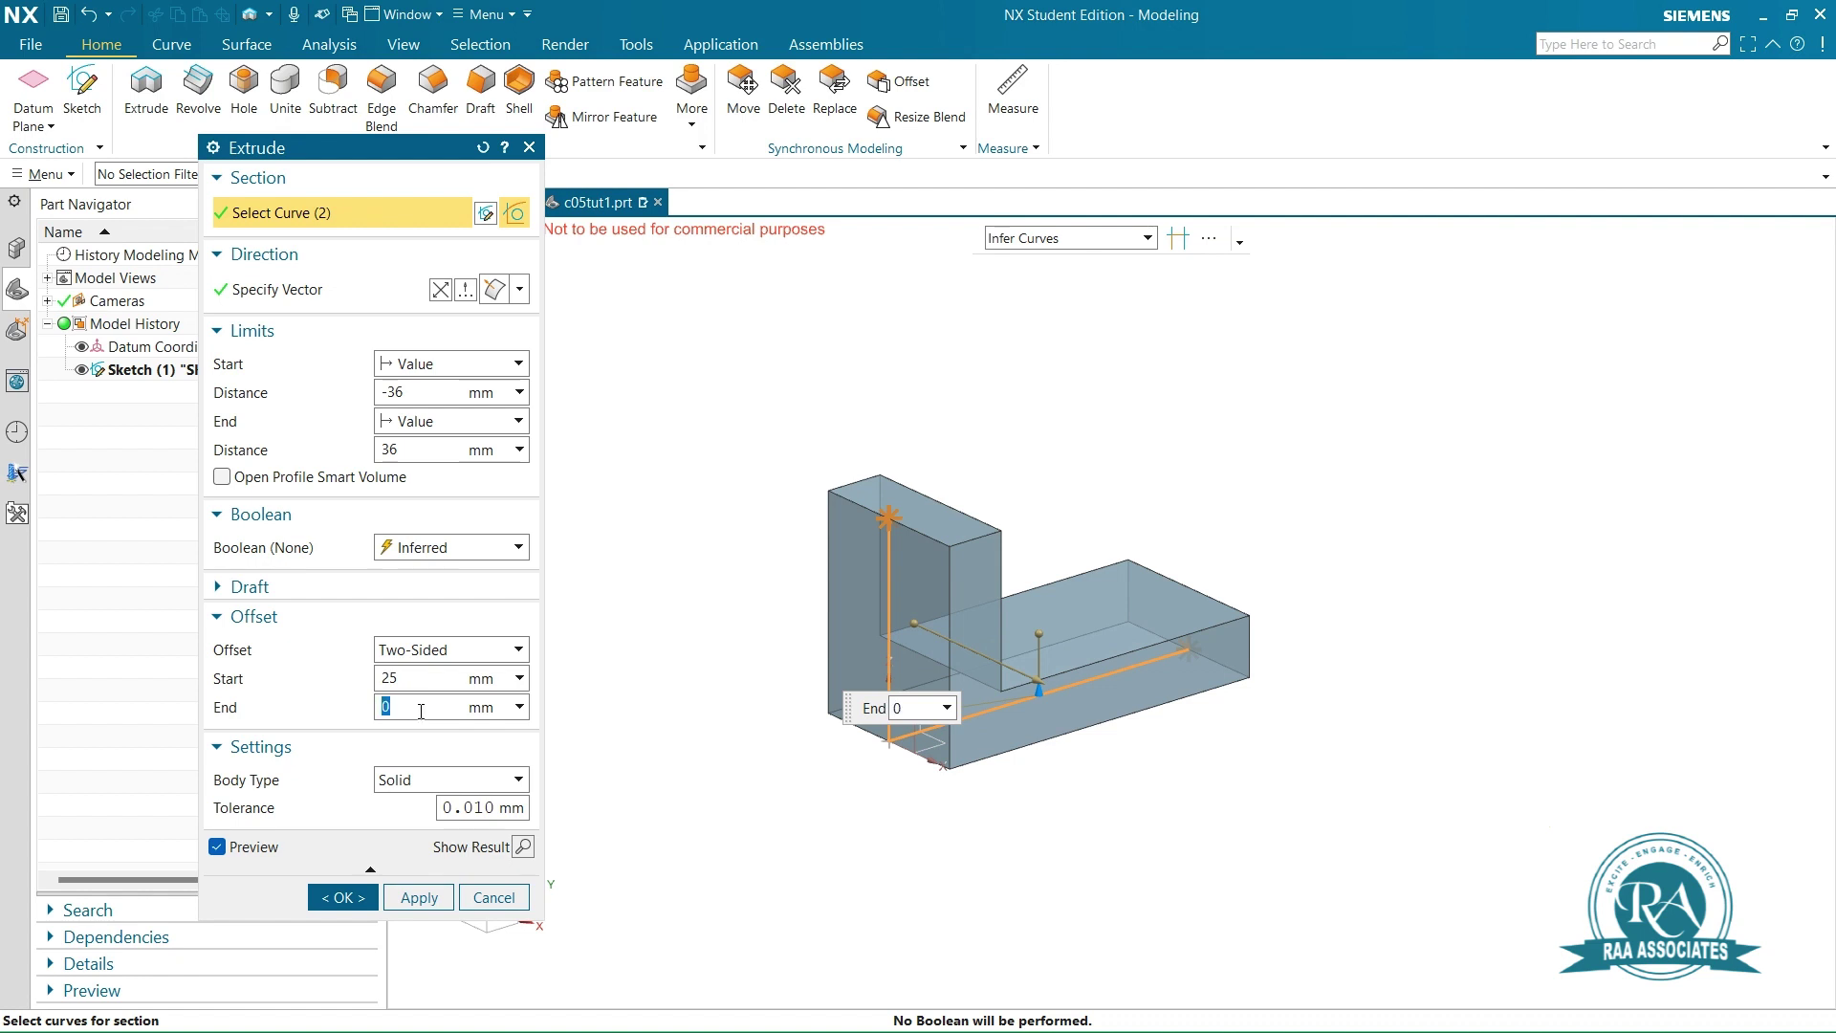
scroll(1123, 622, "up", 2)
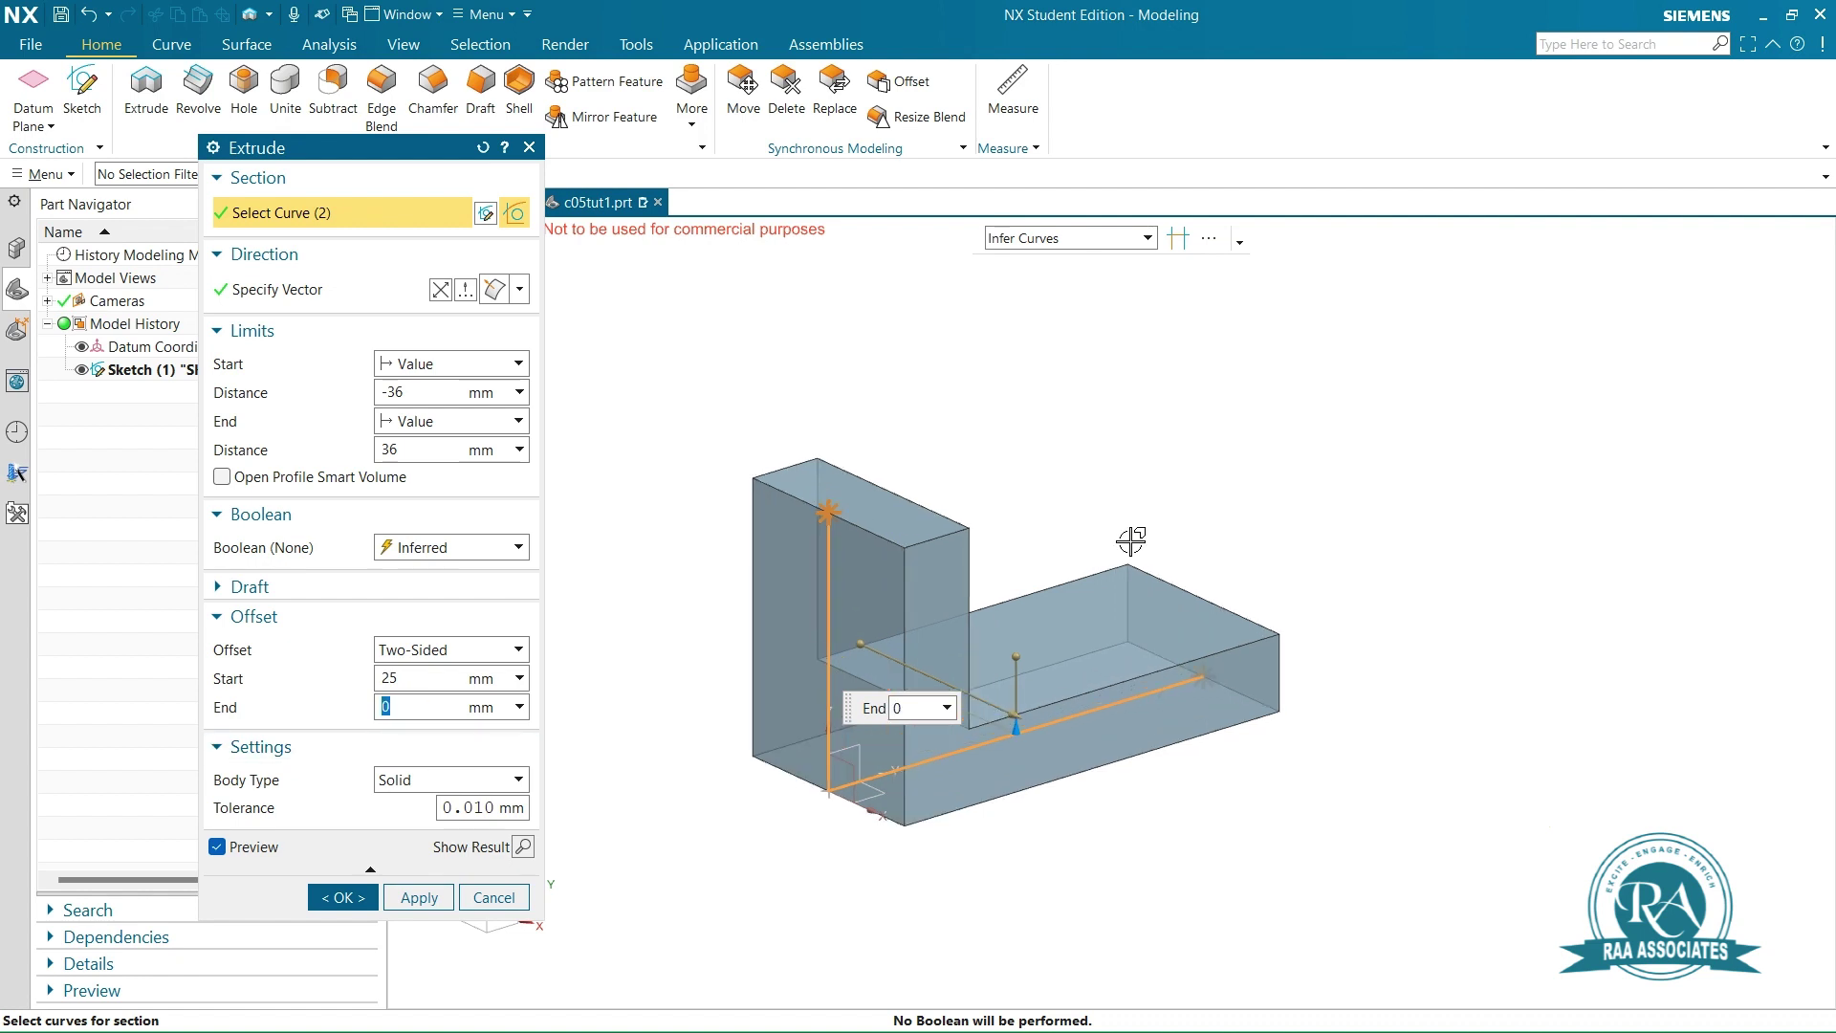
left_click(346, 895)
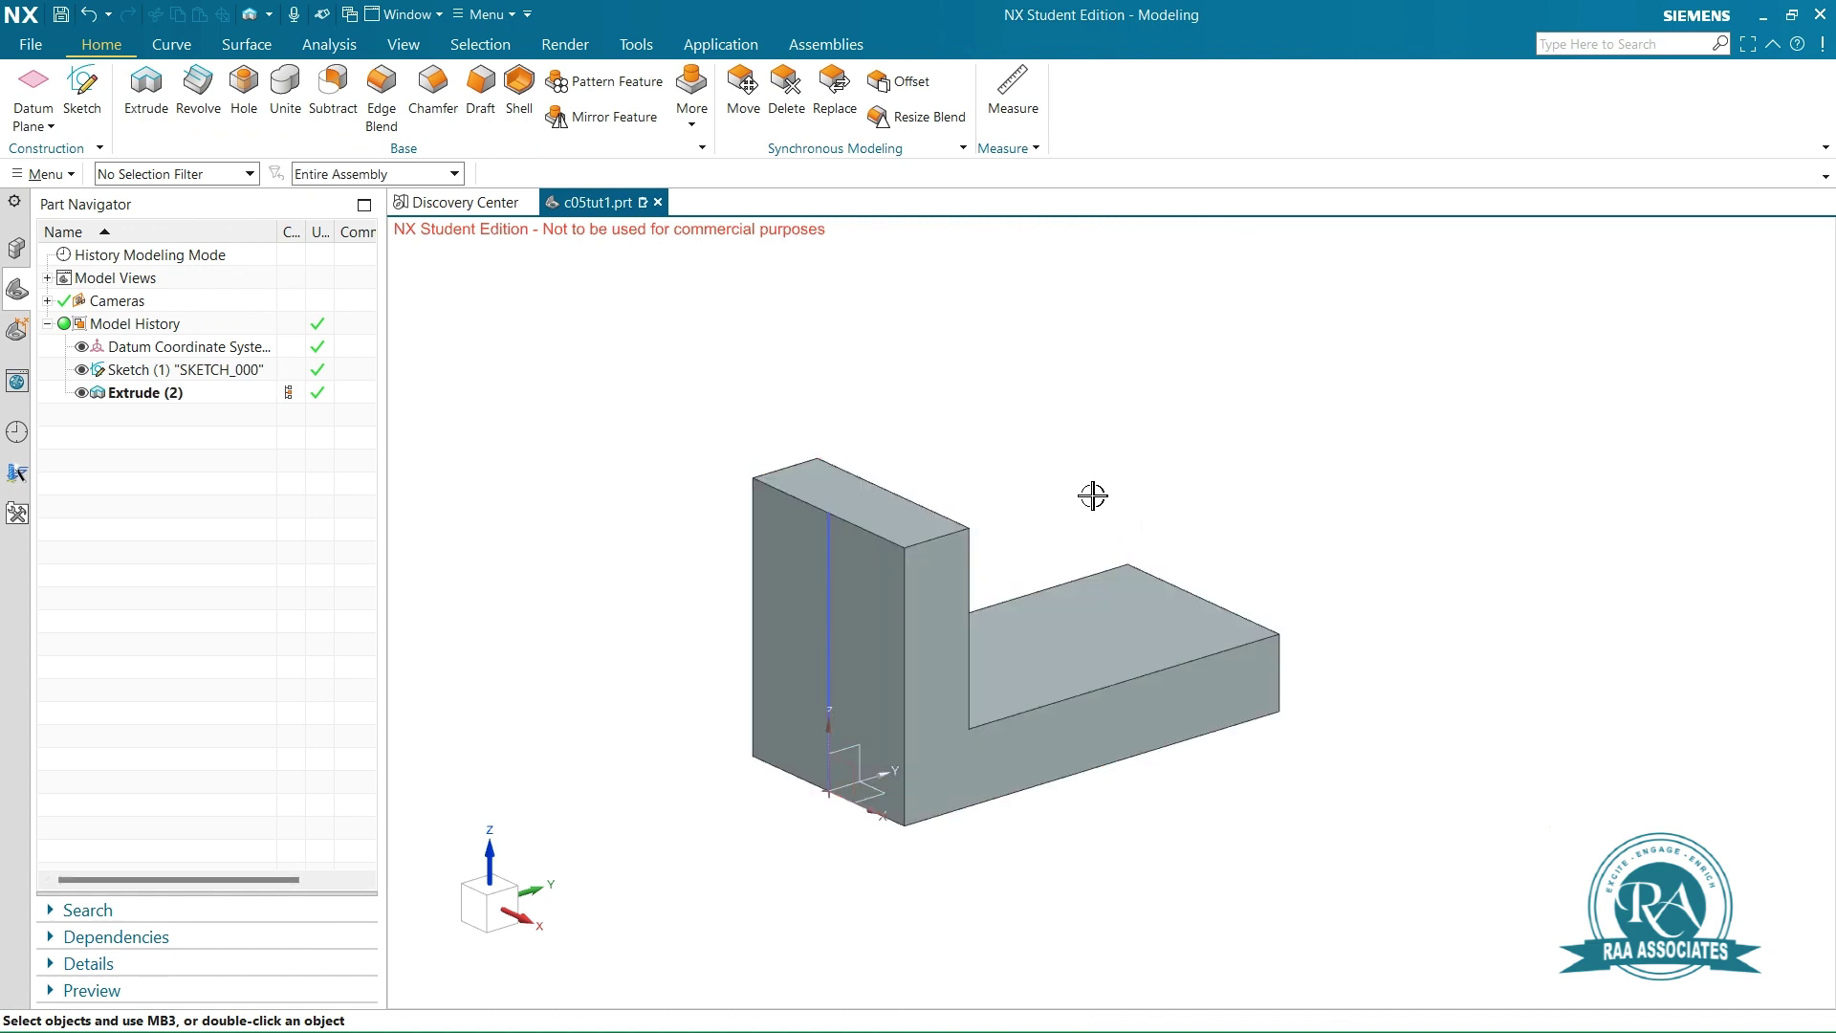
left_click(83, 370)
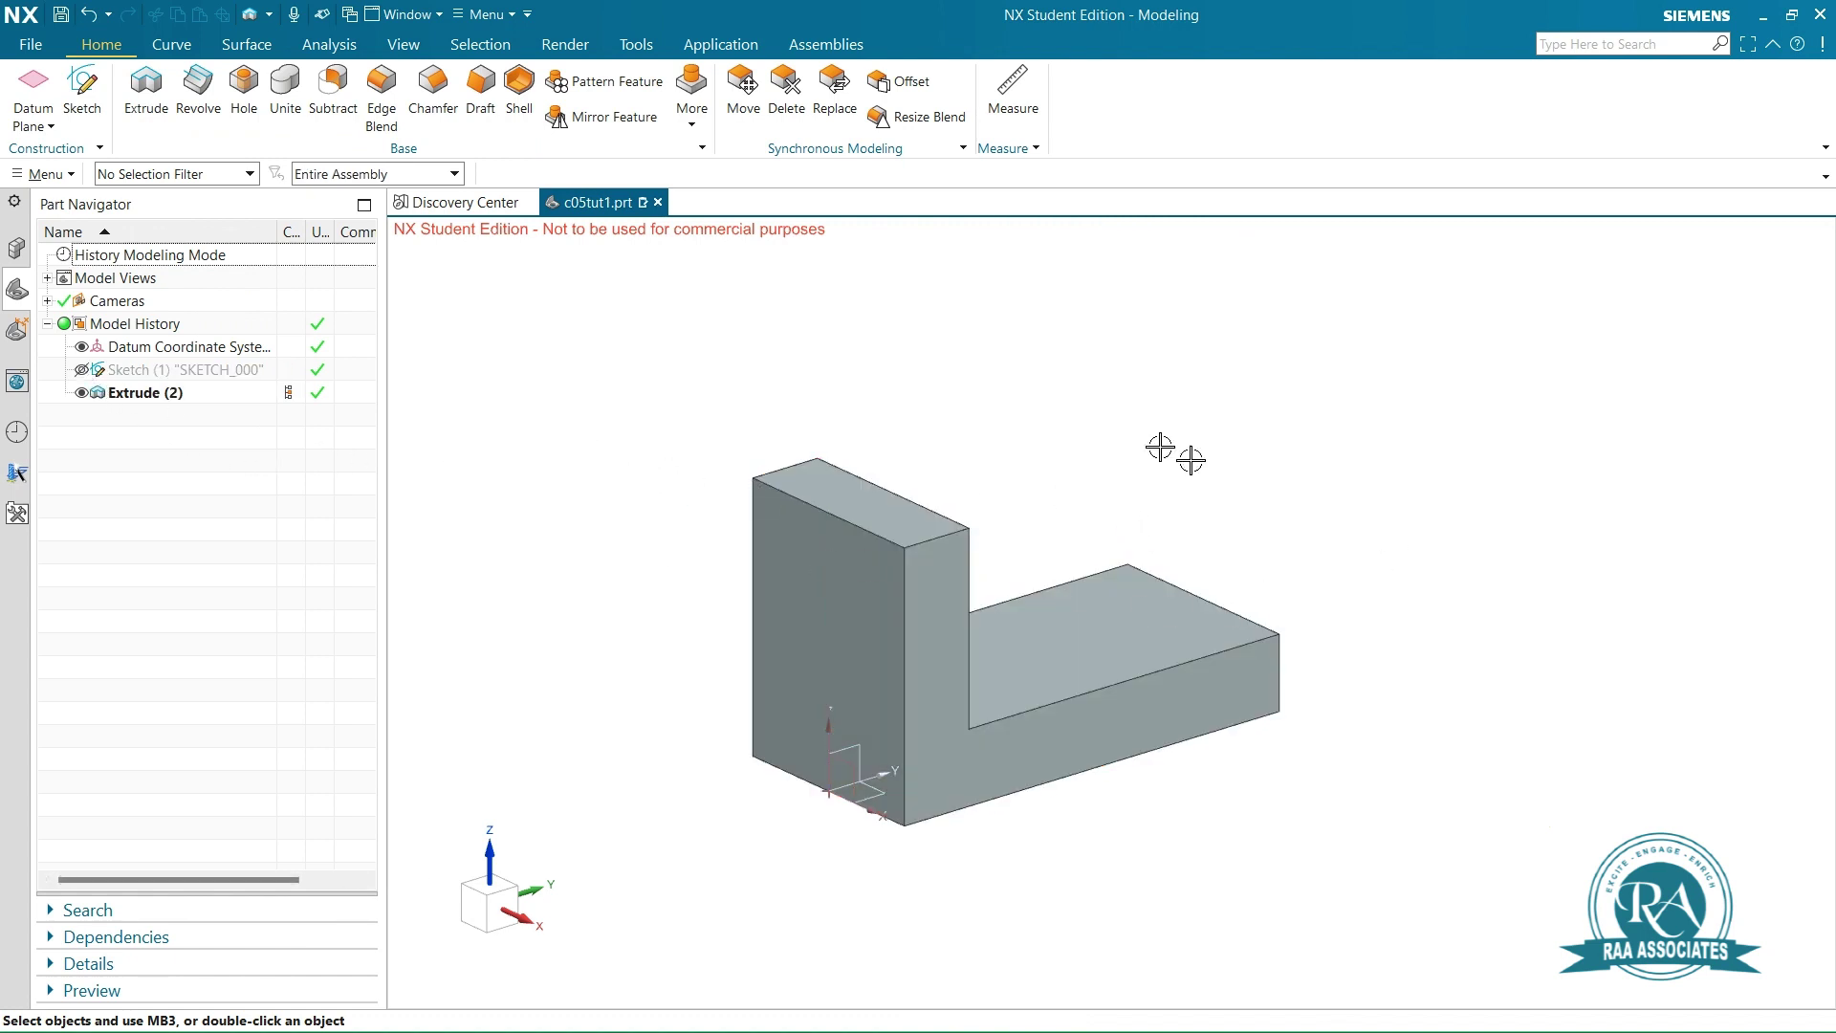
Create a new sketch on the L-shaped side face of the solid
left_click(83, 86)
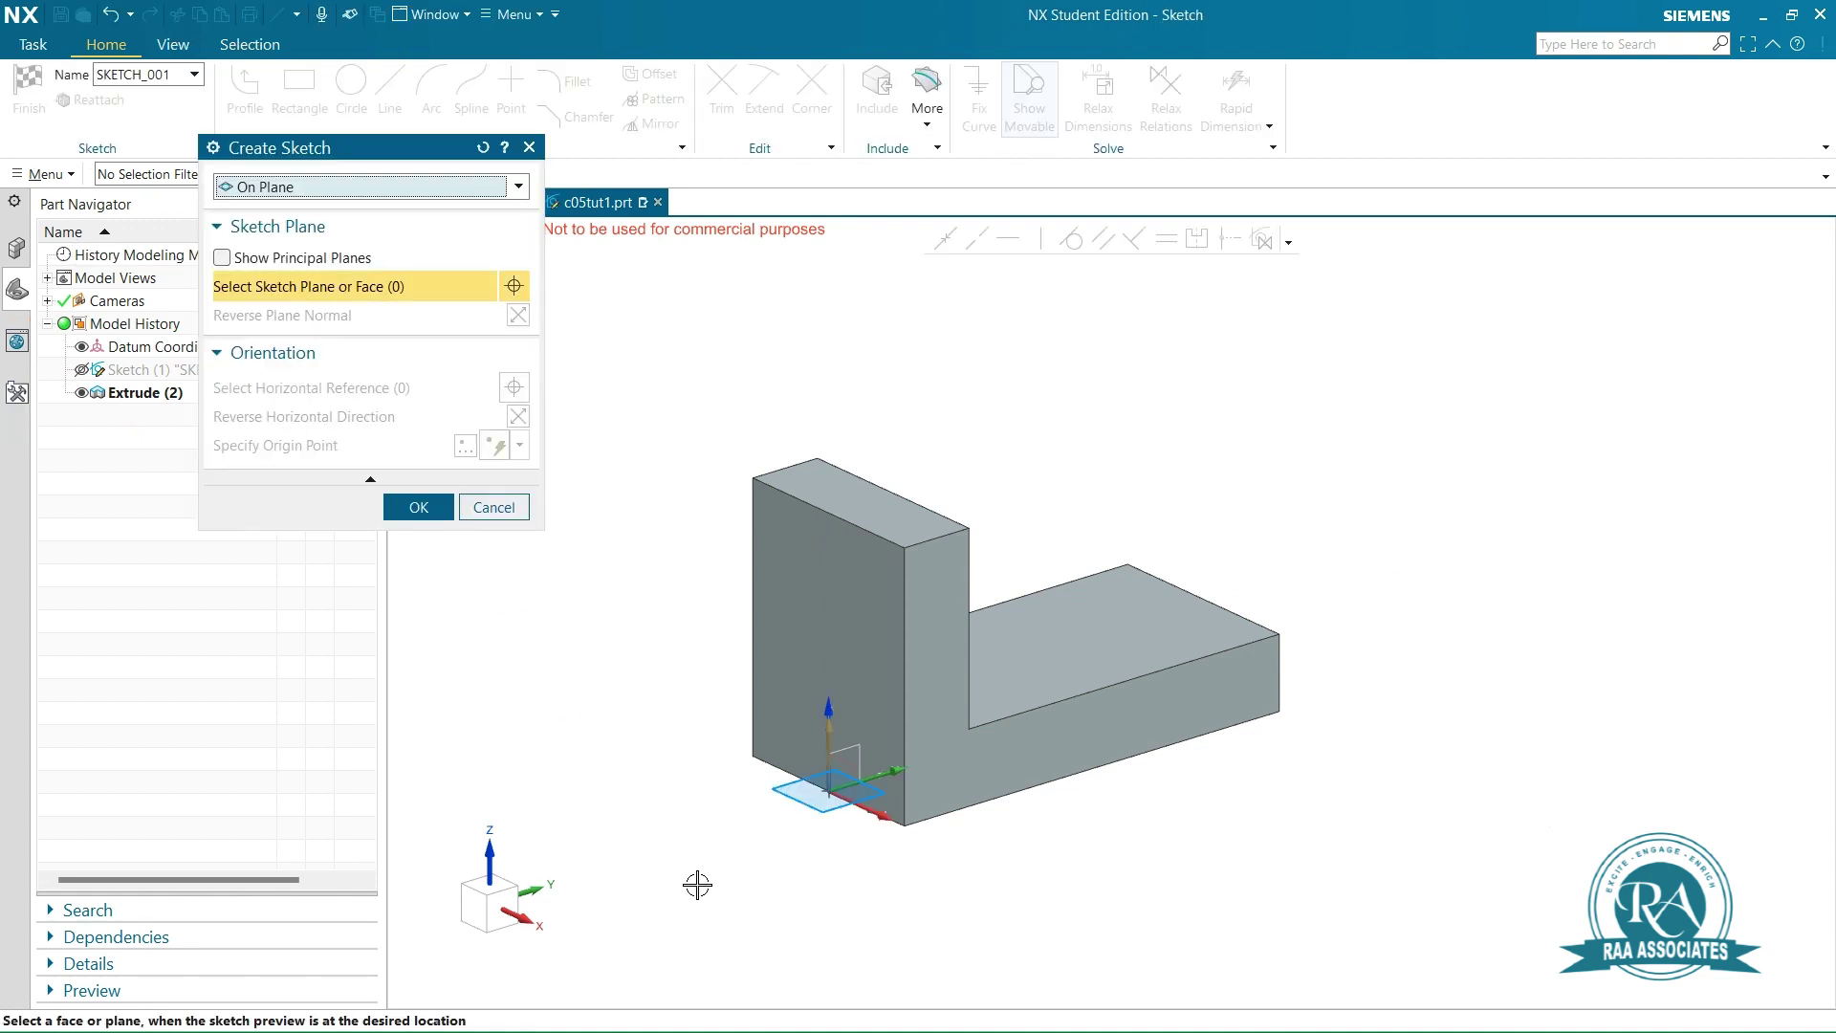
left_click(222, 257)
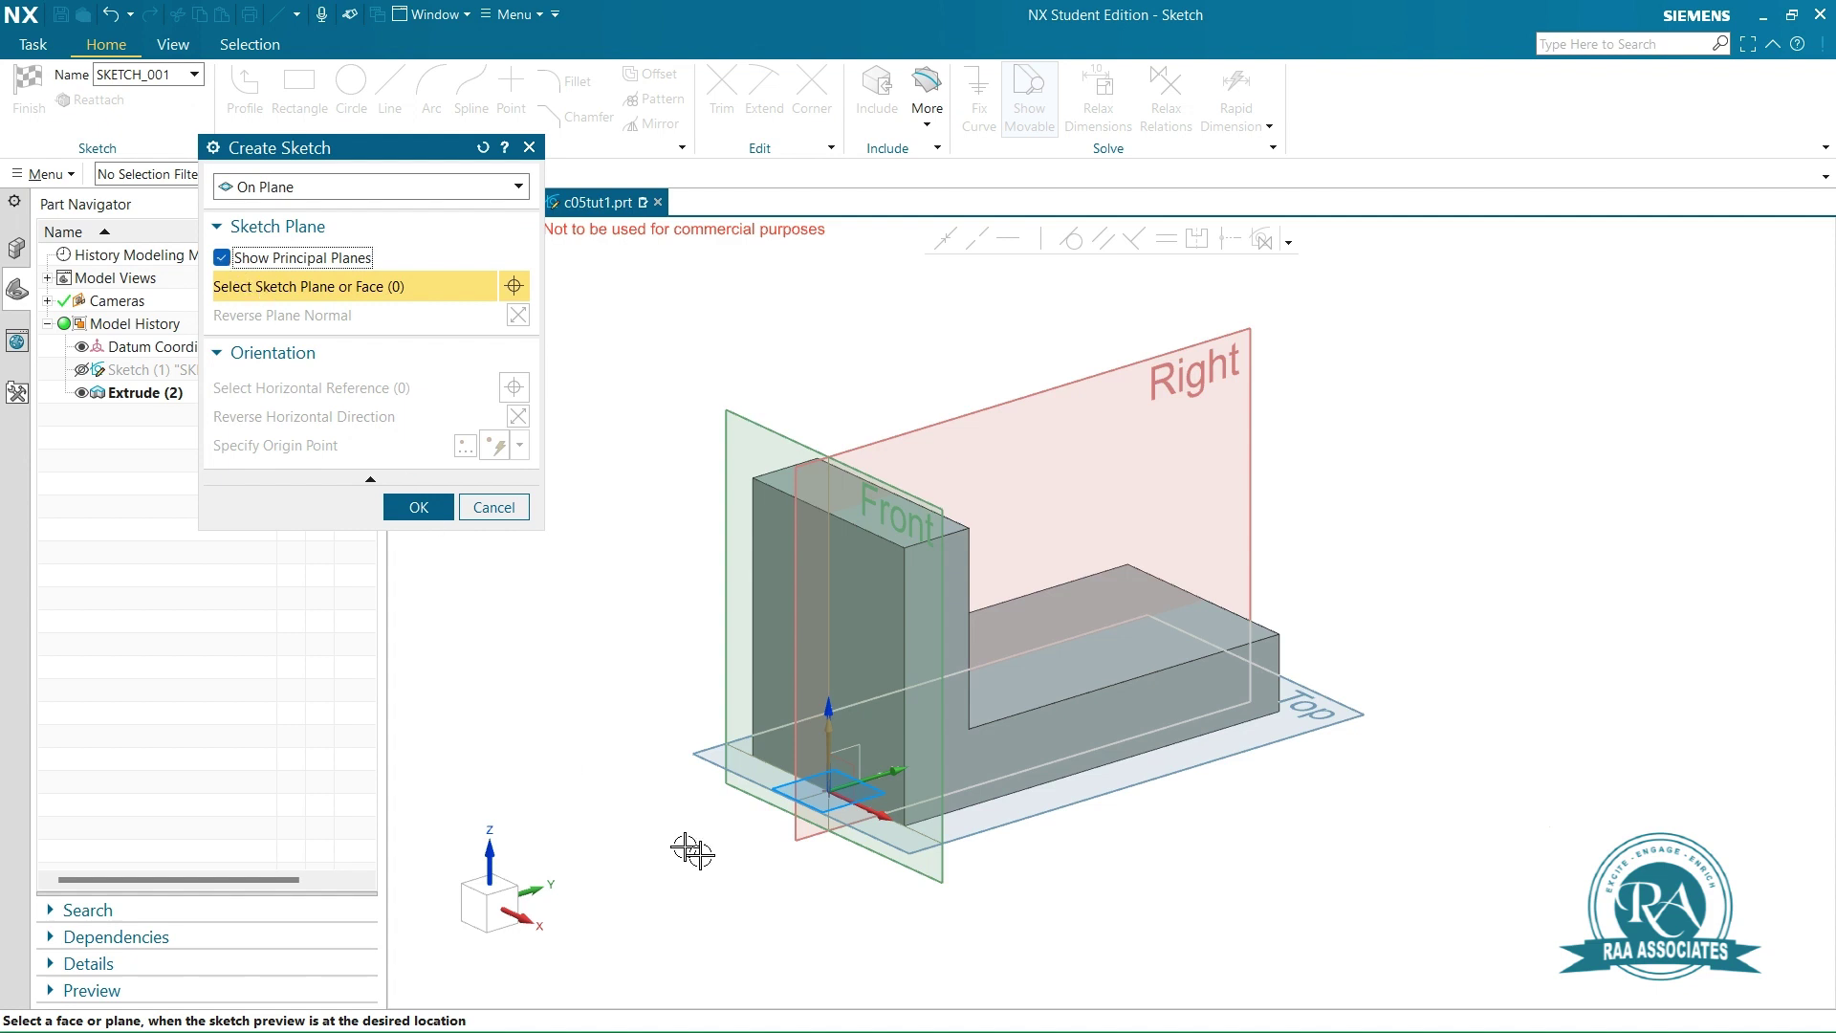
left_click(222, 257)
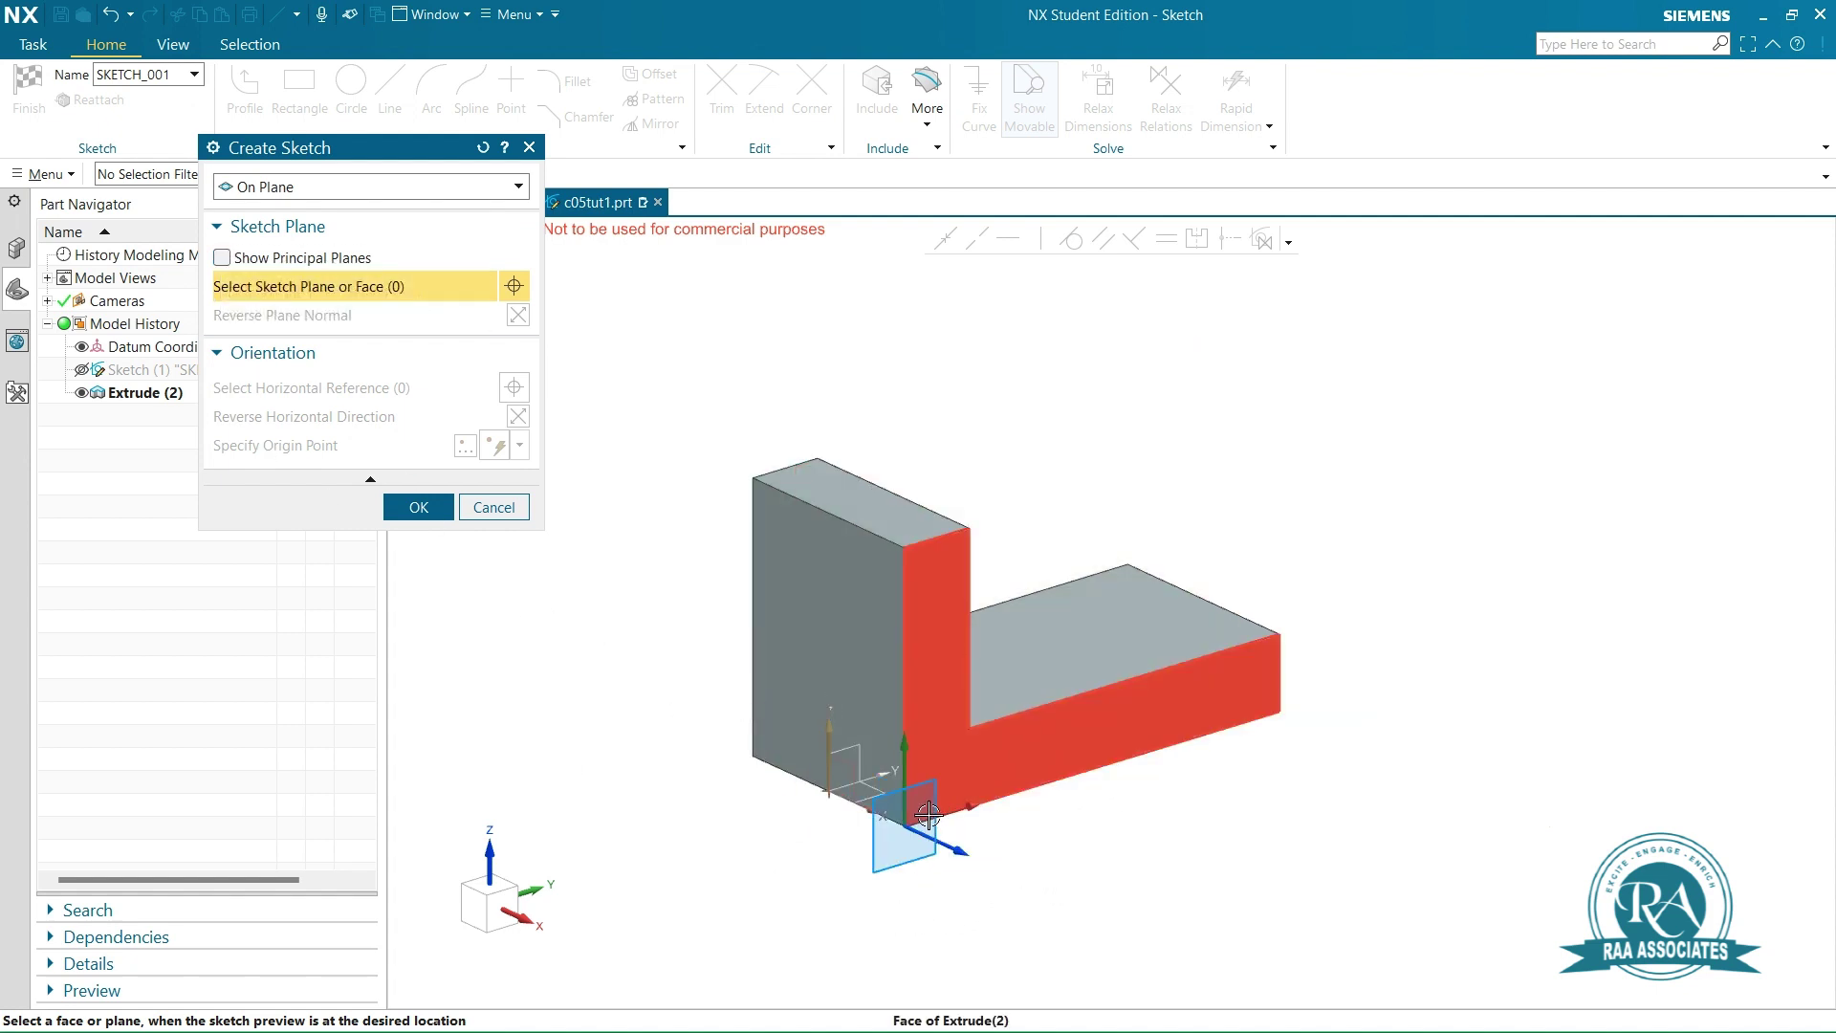
left_click(951, 796)
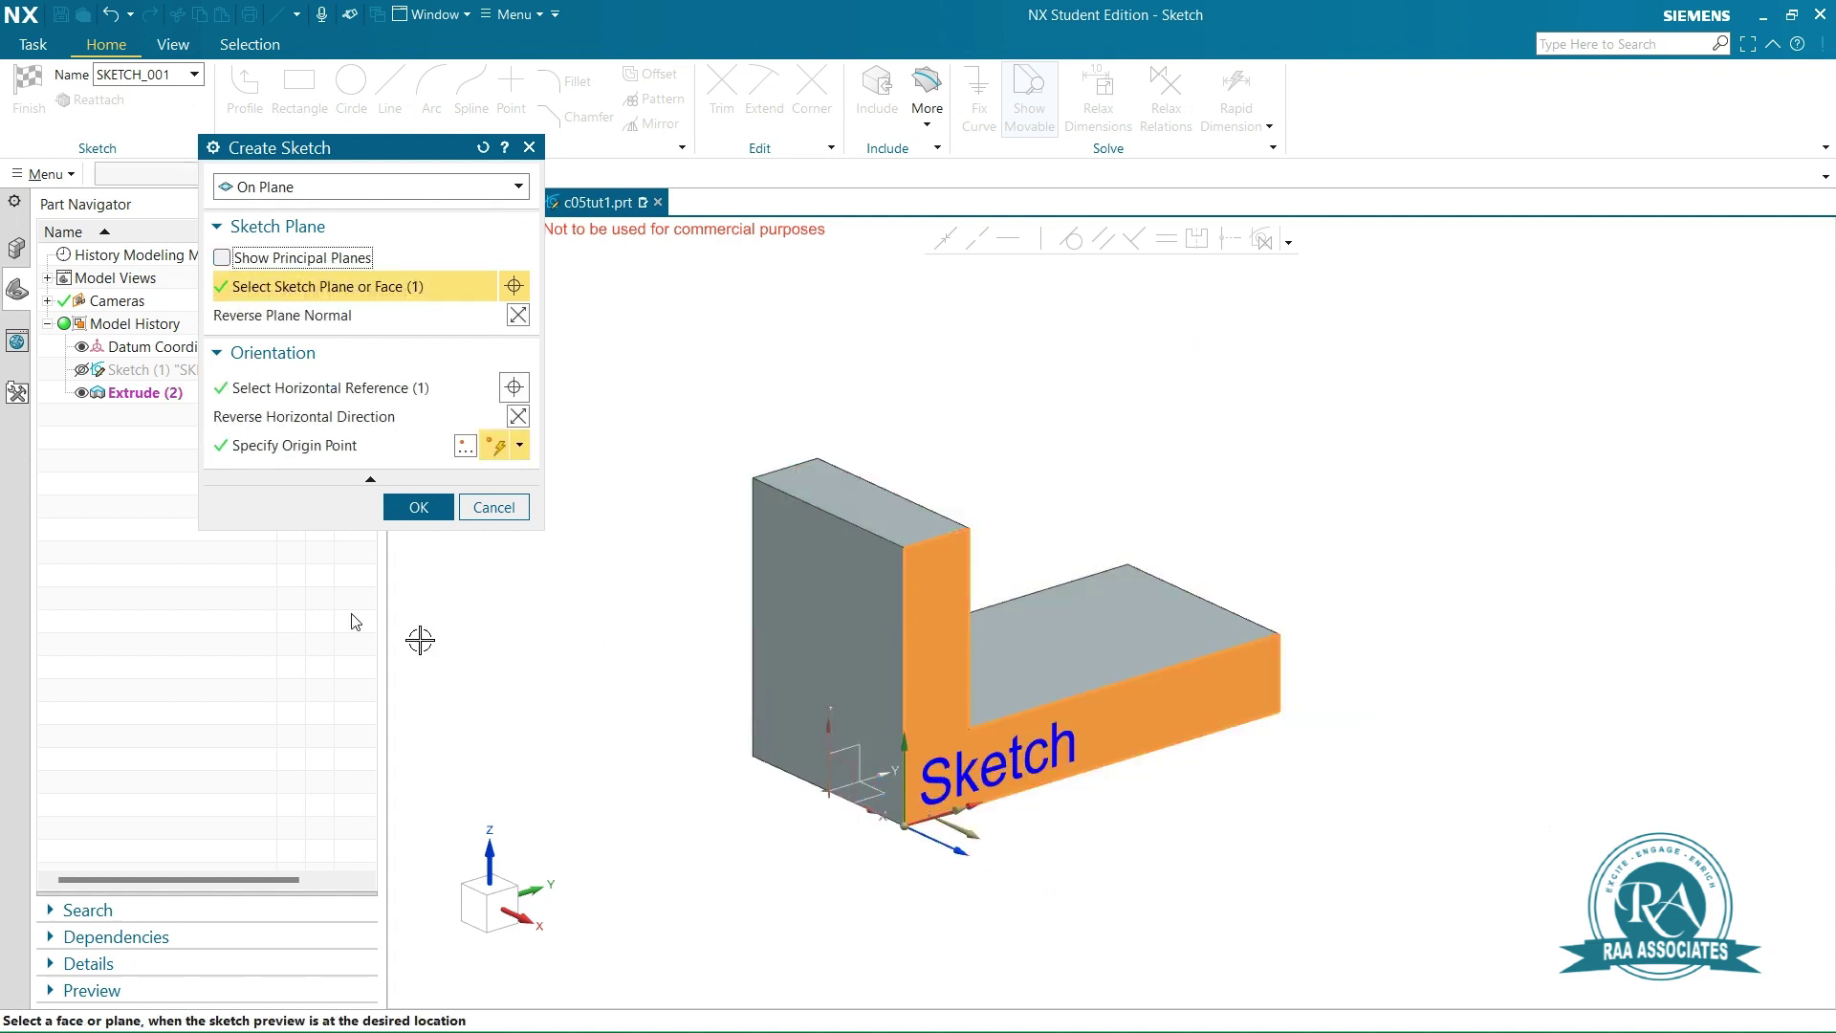
left_click(419, 508)
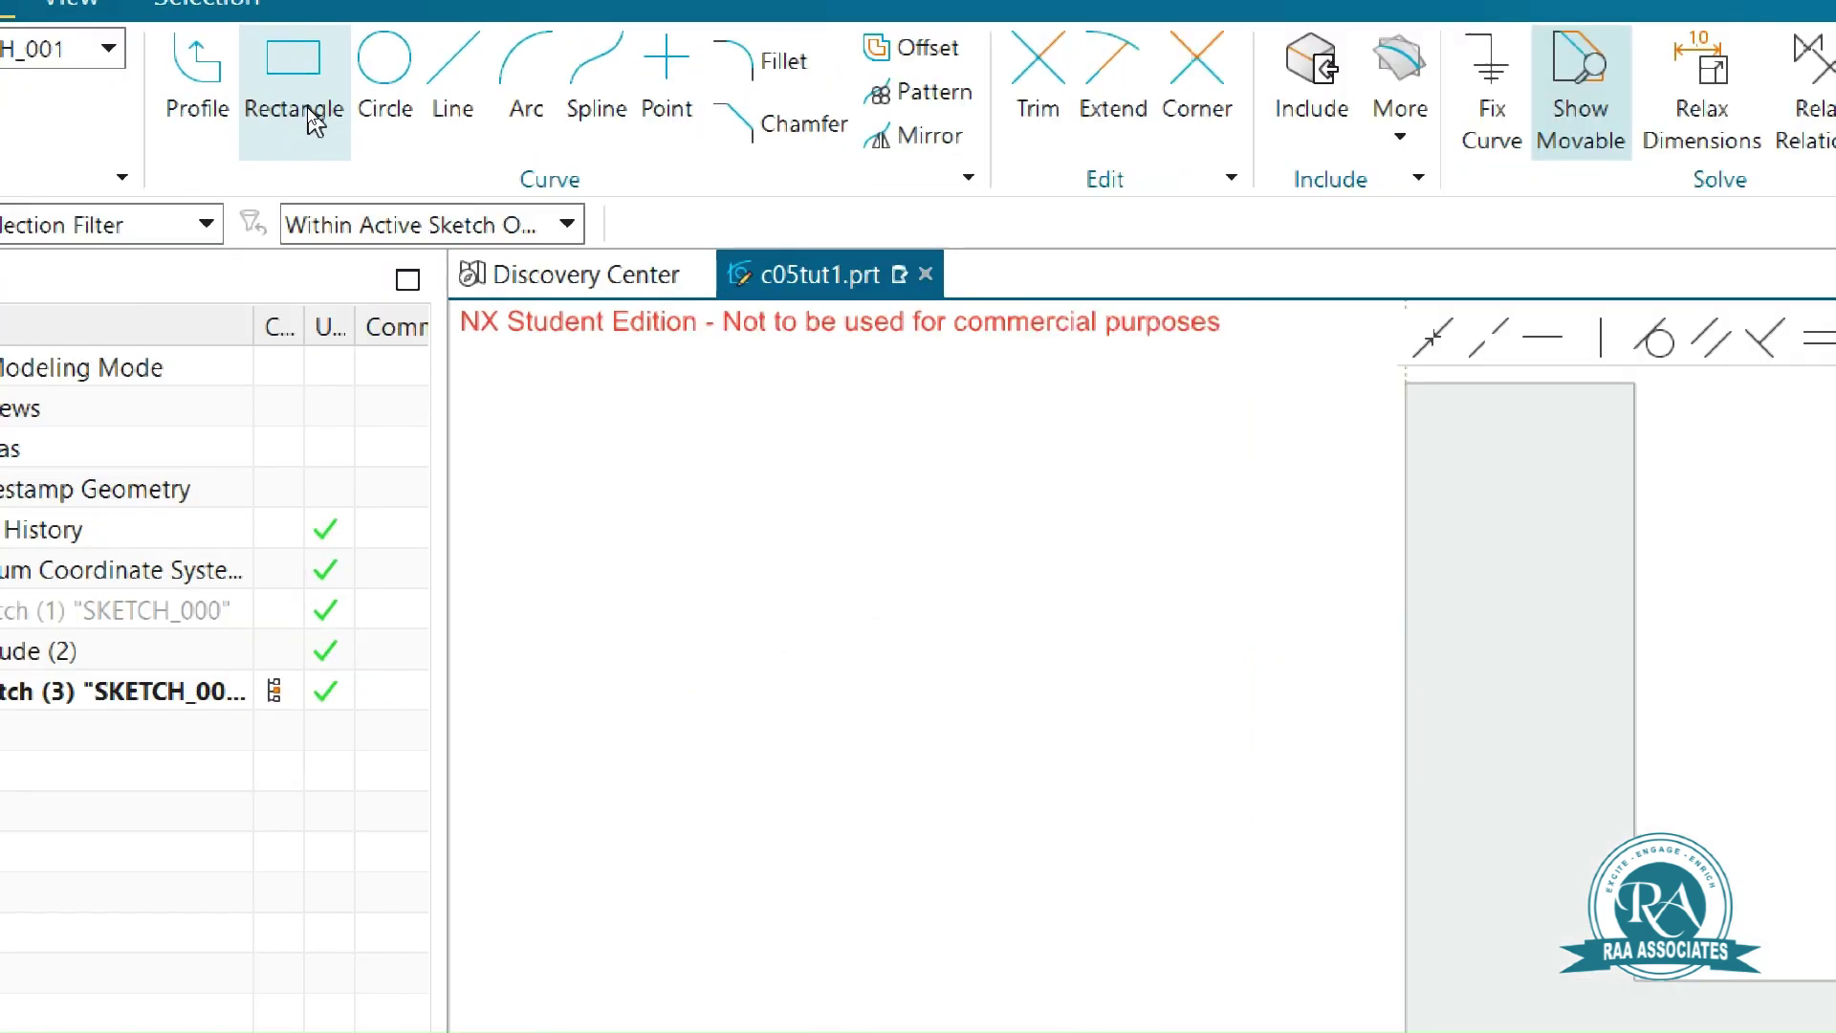
Draw a rectangle 72 mm wide and 6 mm high from the sketch origin along the bottom edge, and finish the sketch
left_click(311, 84)
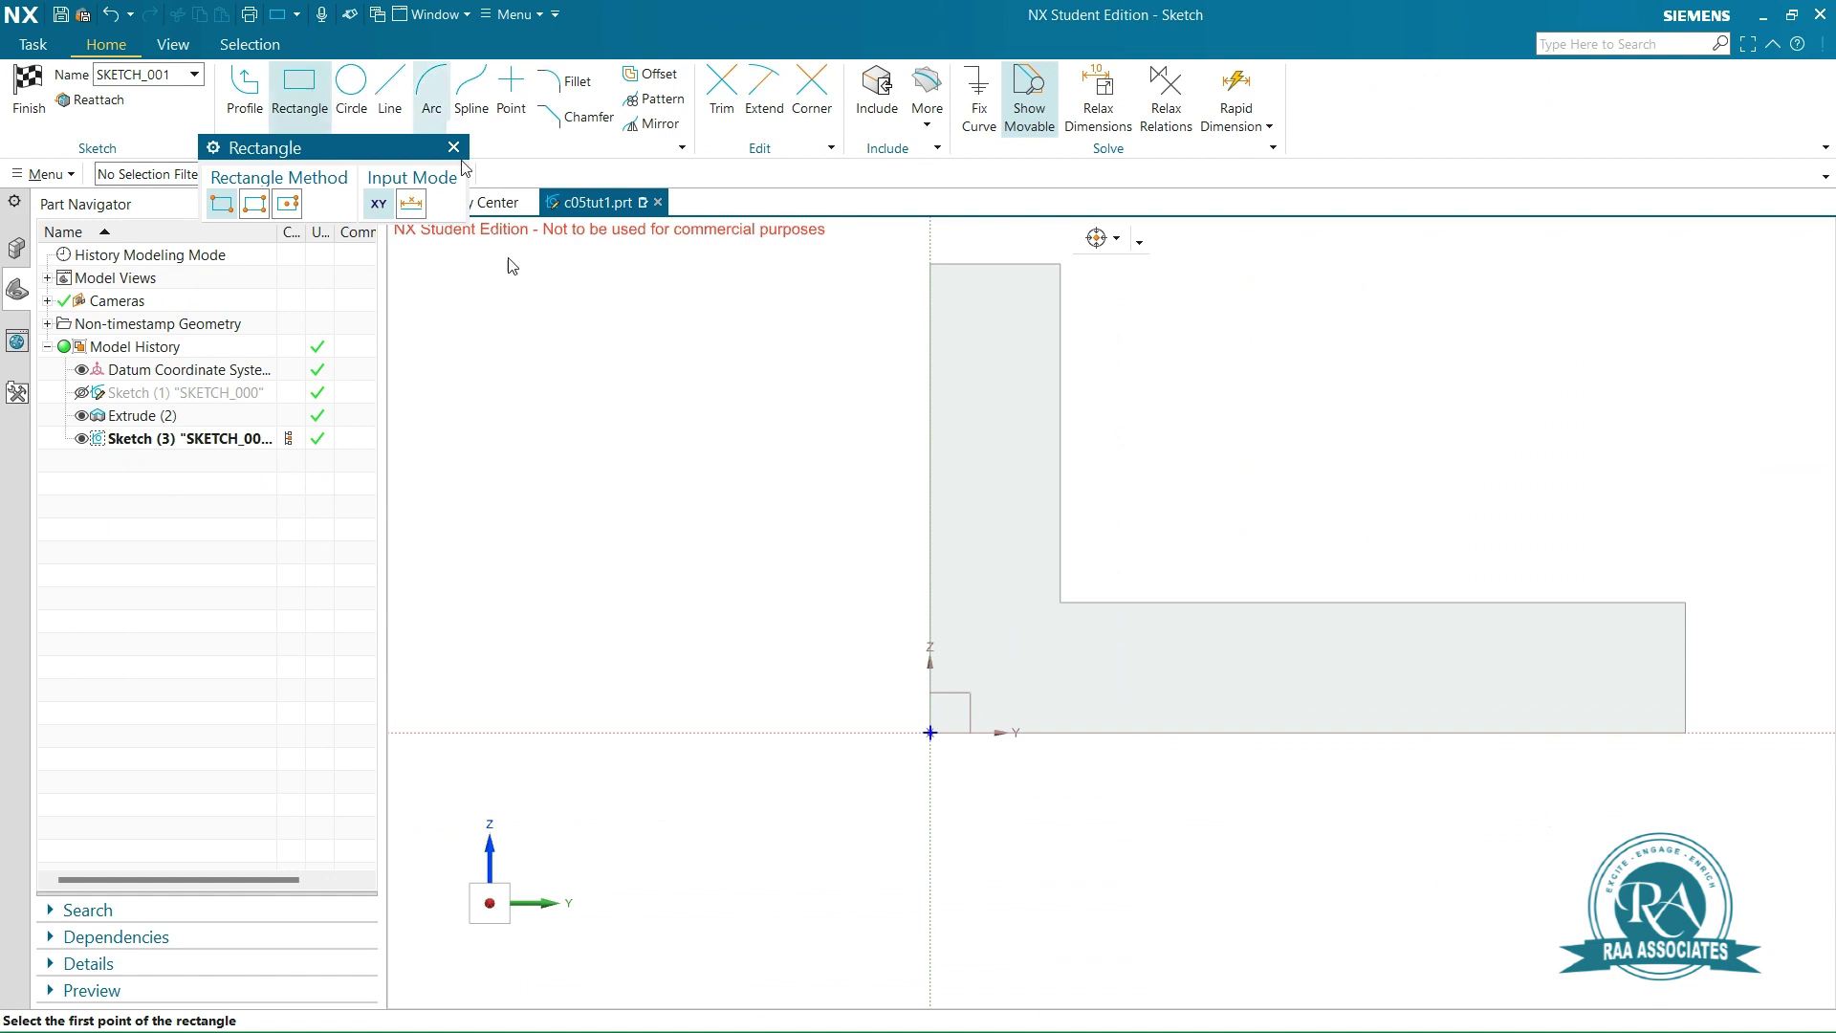
left_click(930, 732)
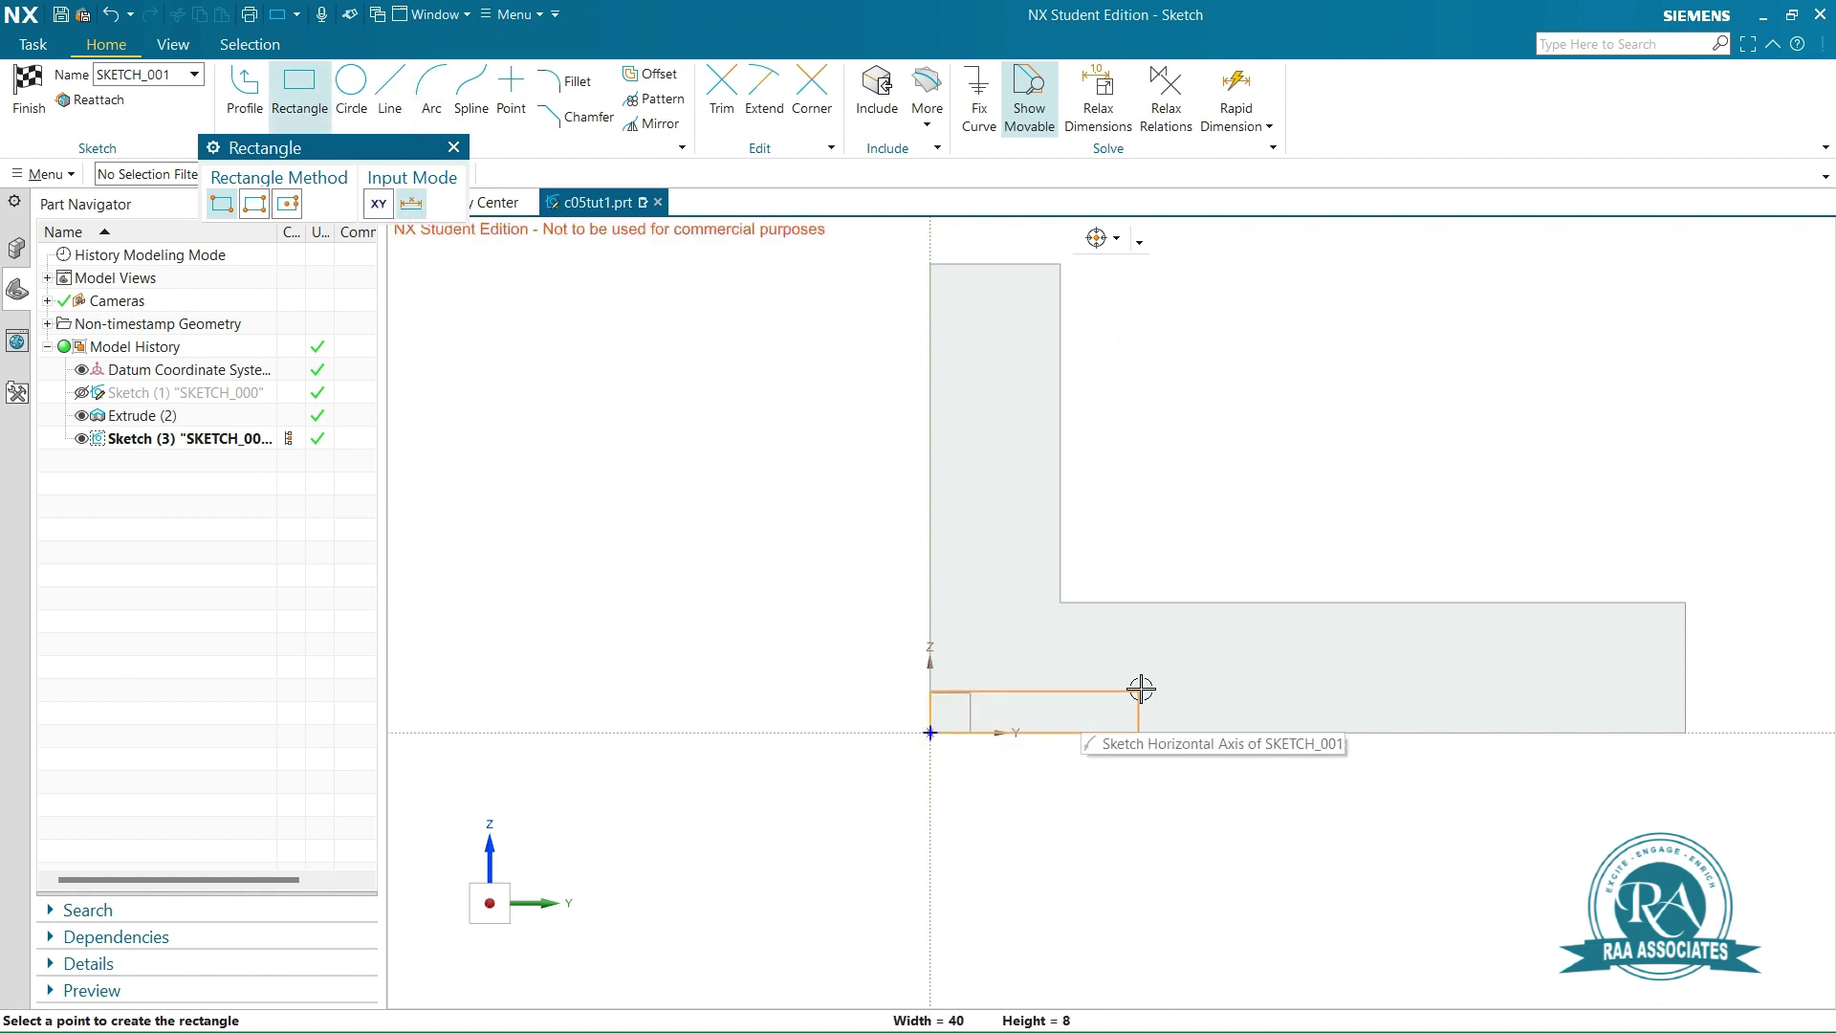
mouse_move(1140, 689)
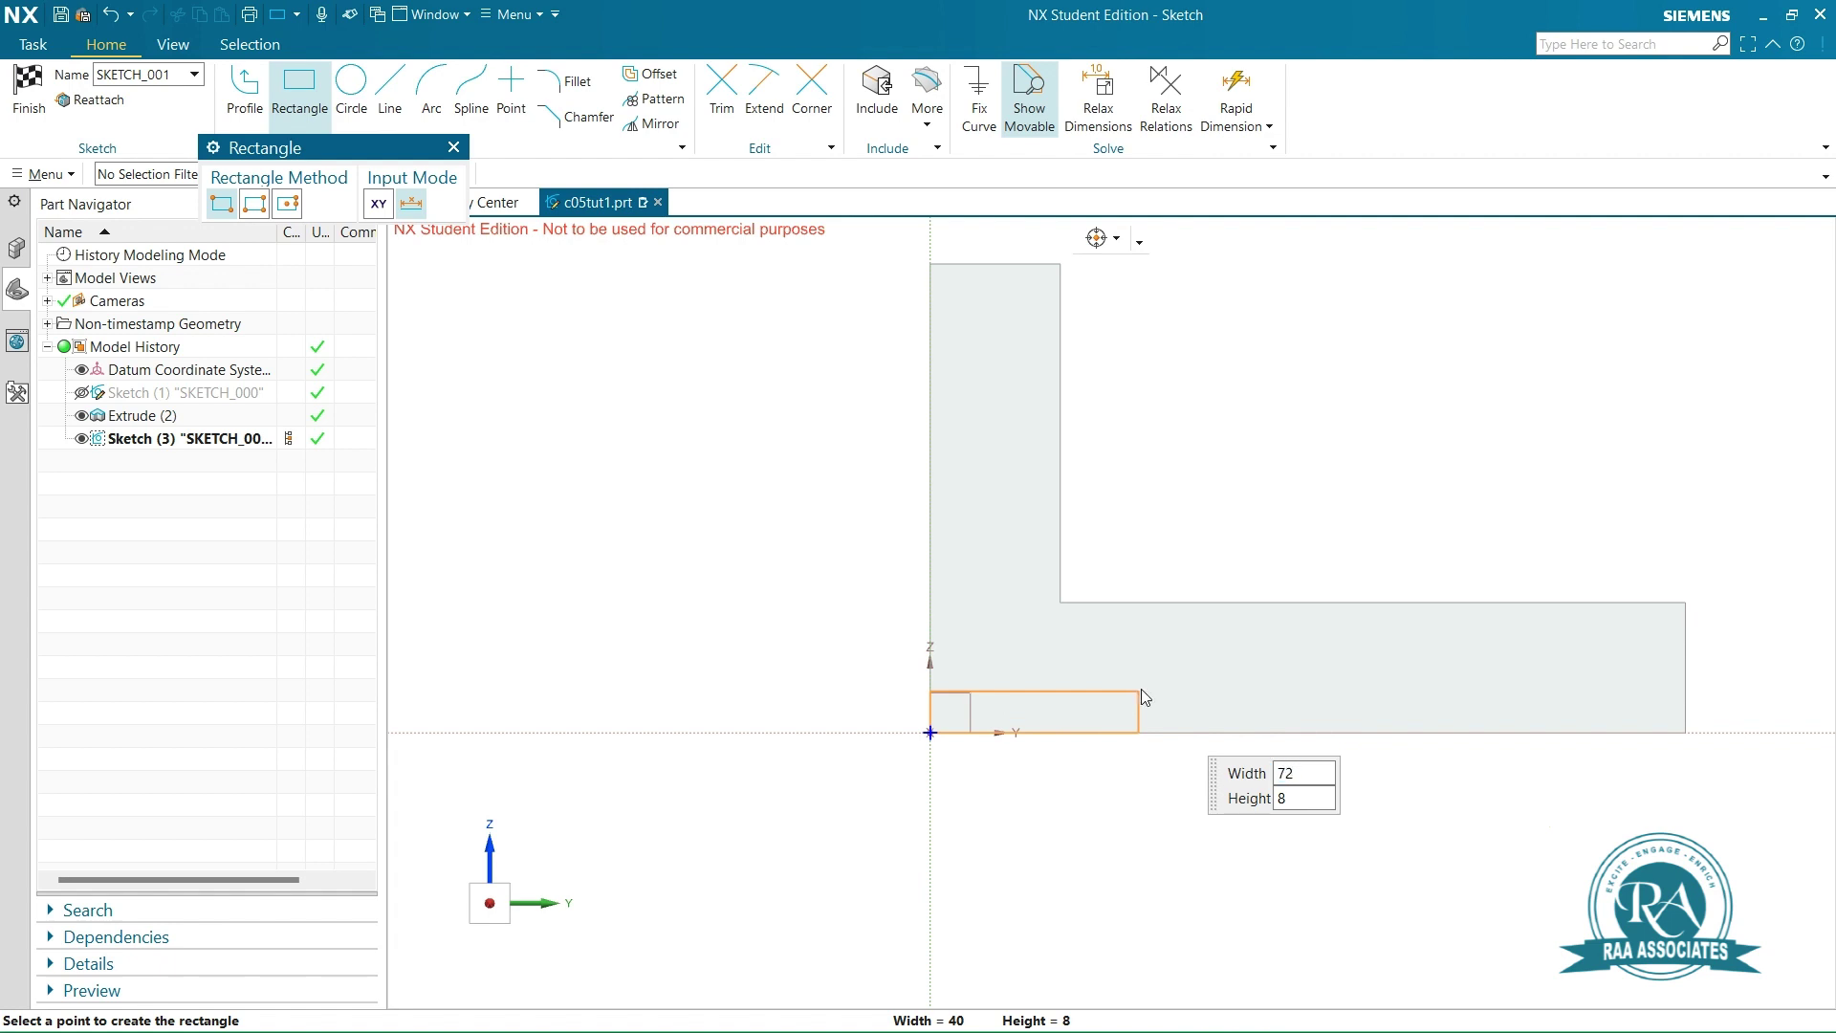
key("Tab")
key("BackSpace")
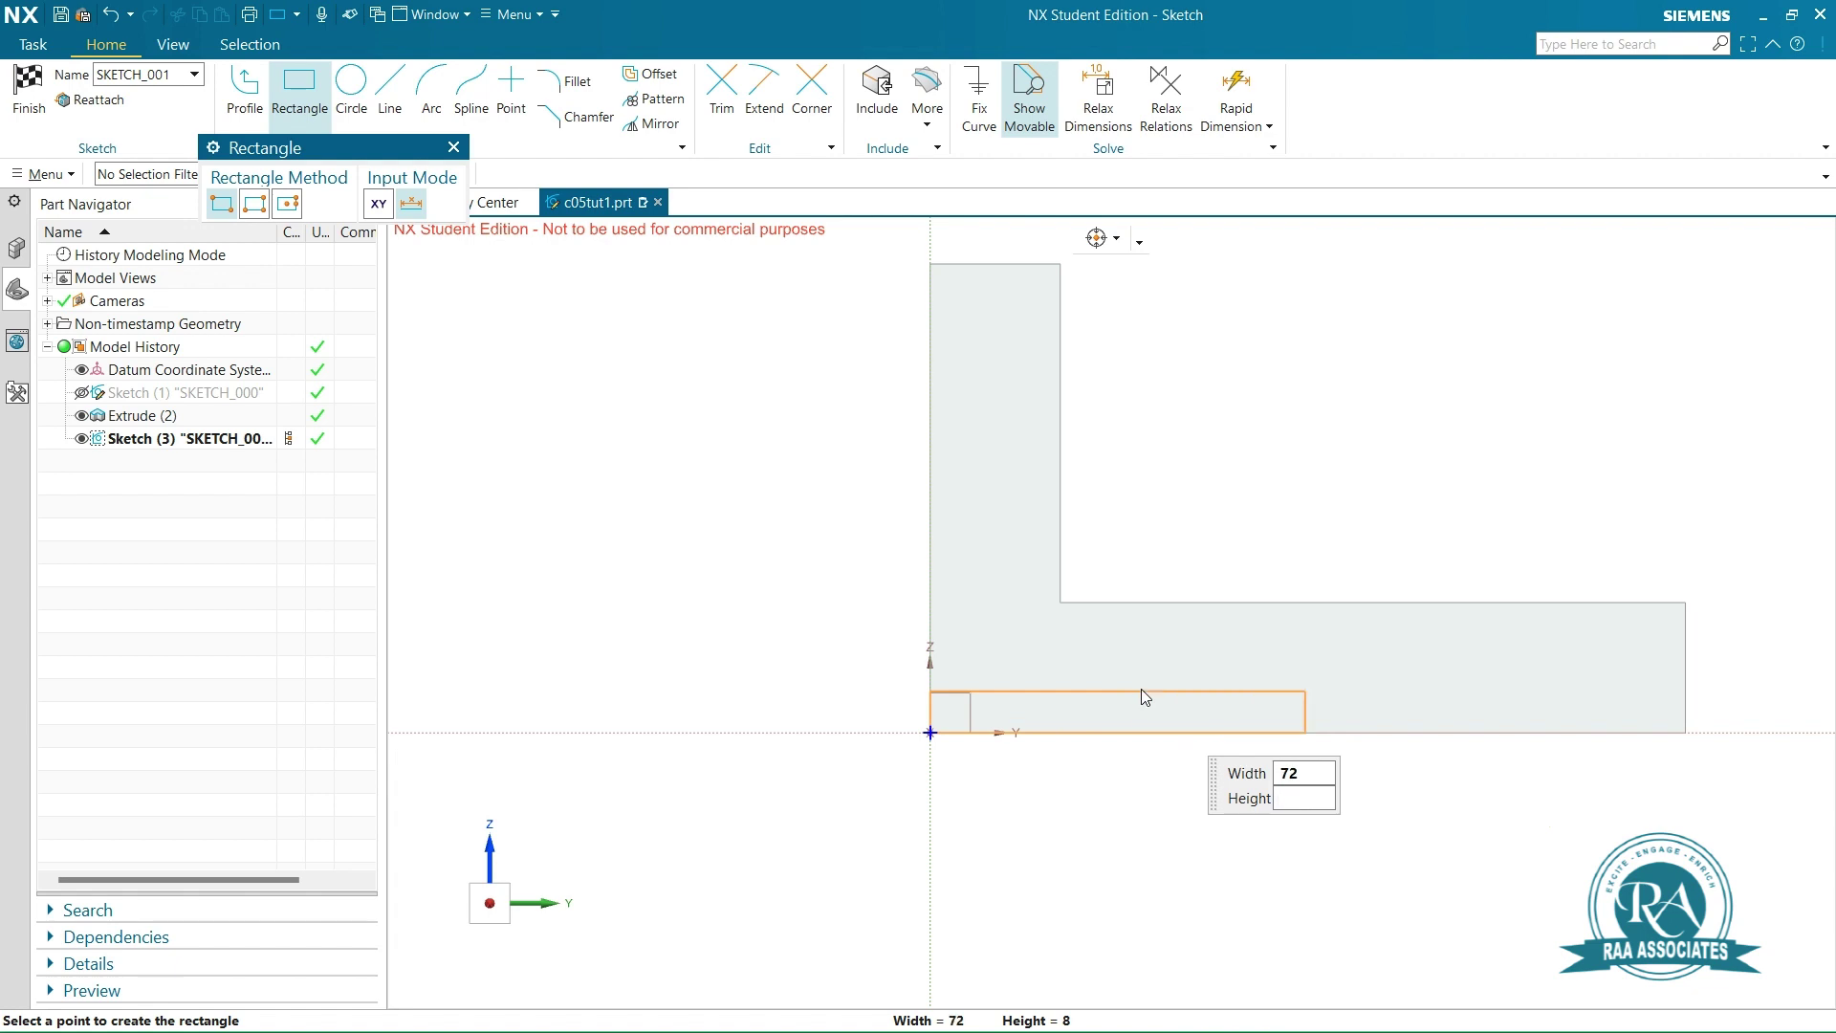
type("6")
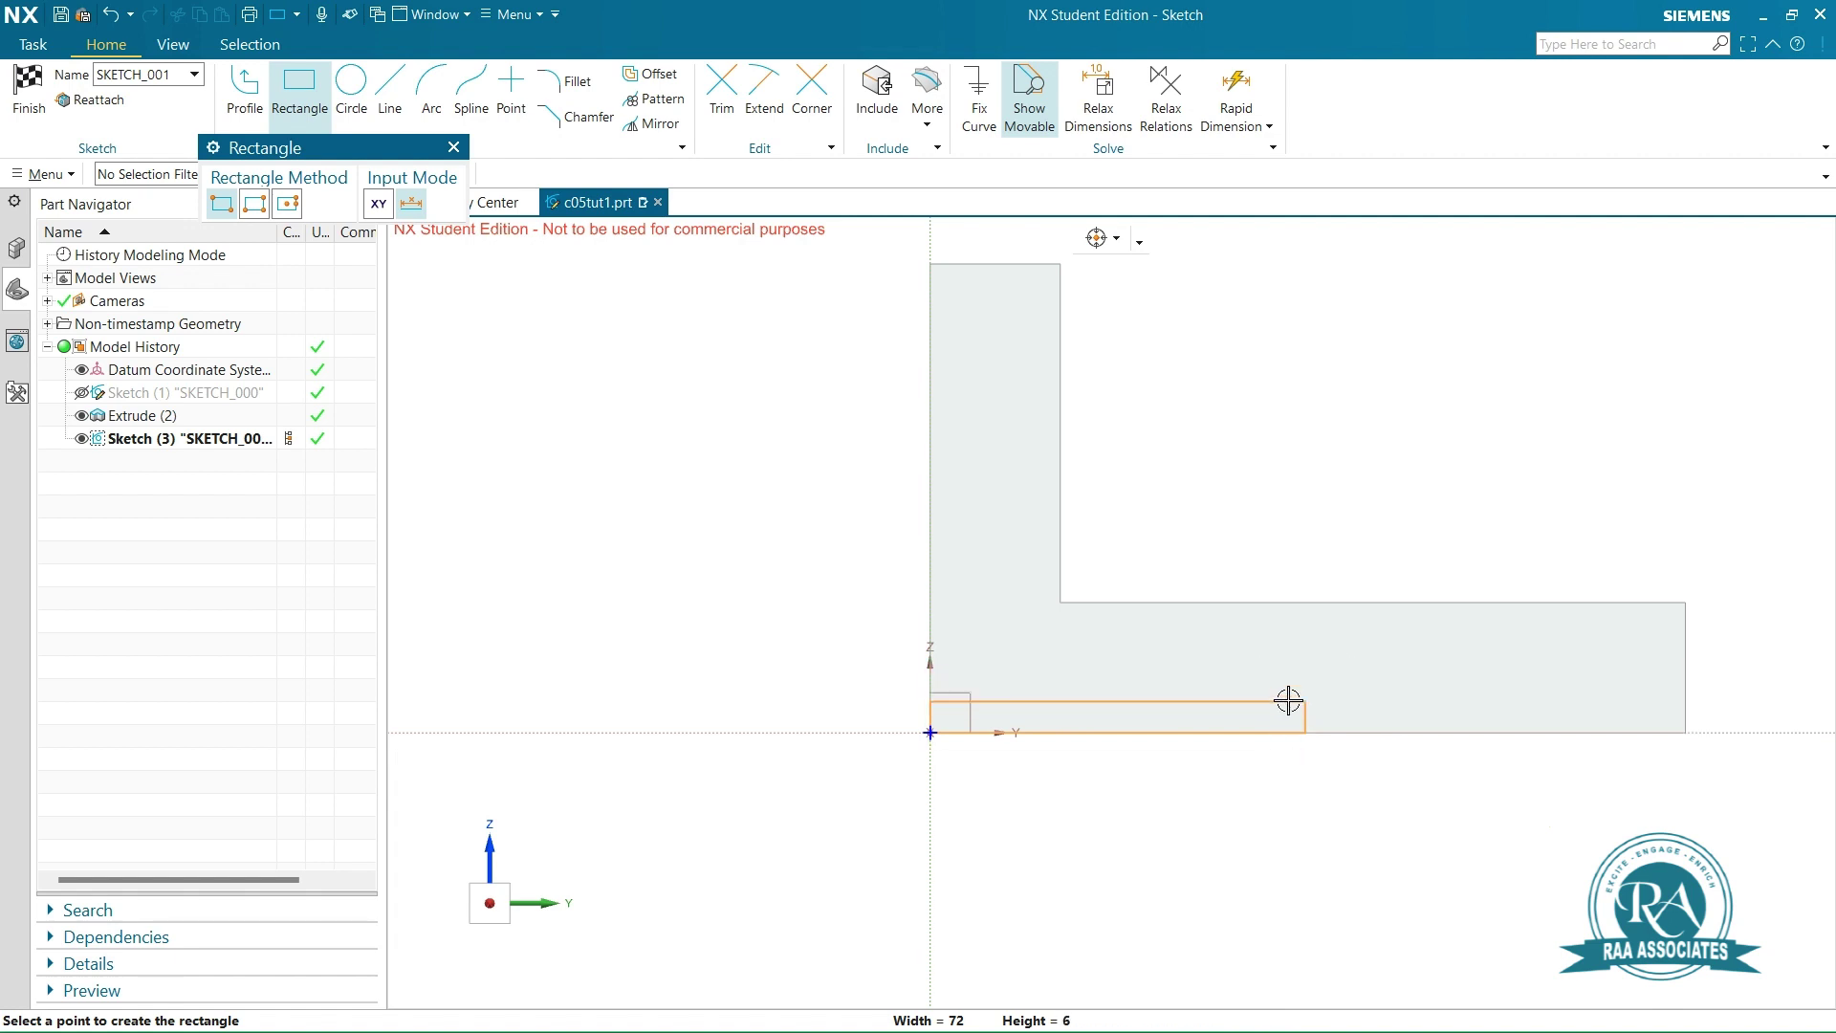
mouse_move(1288, 701)
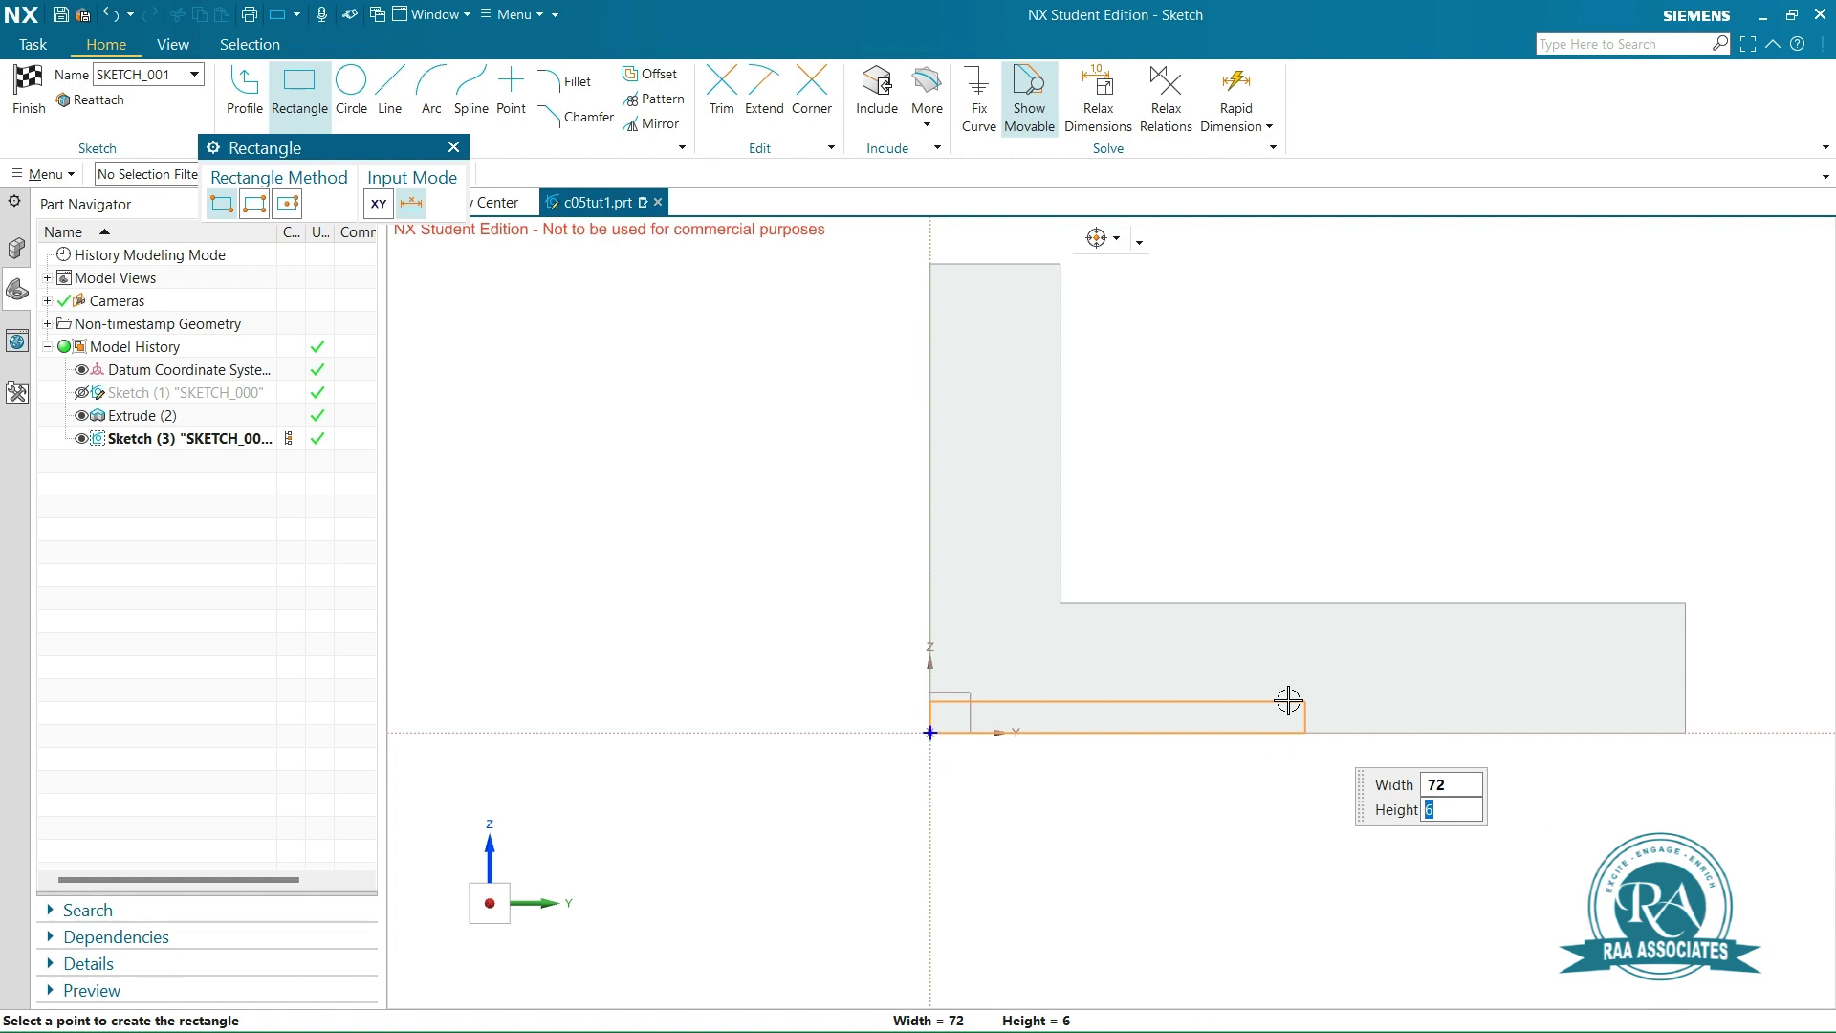
key("Tab")
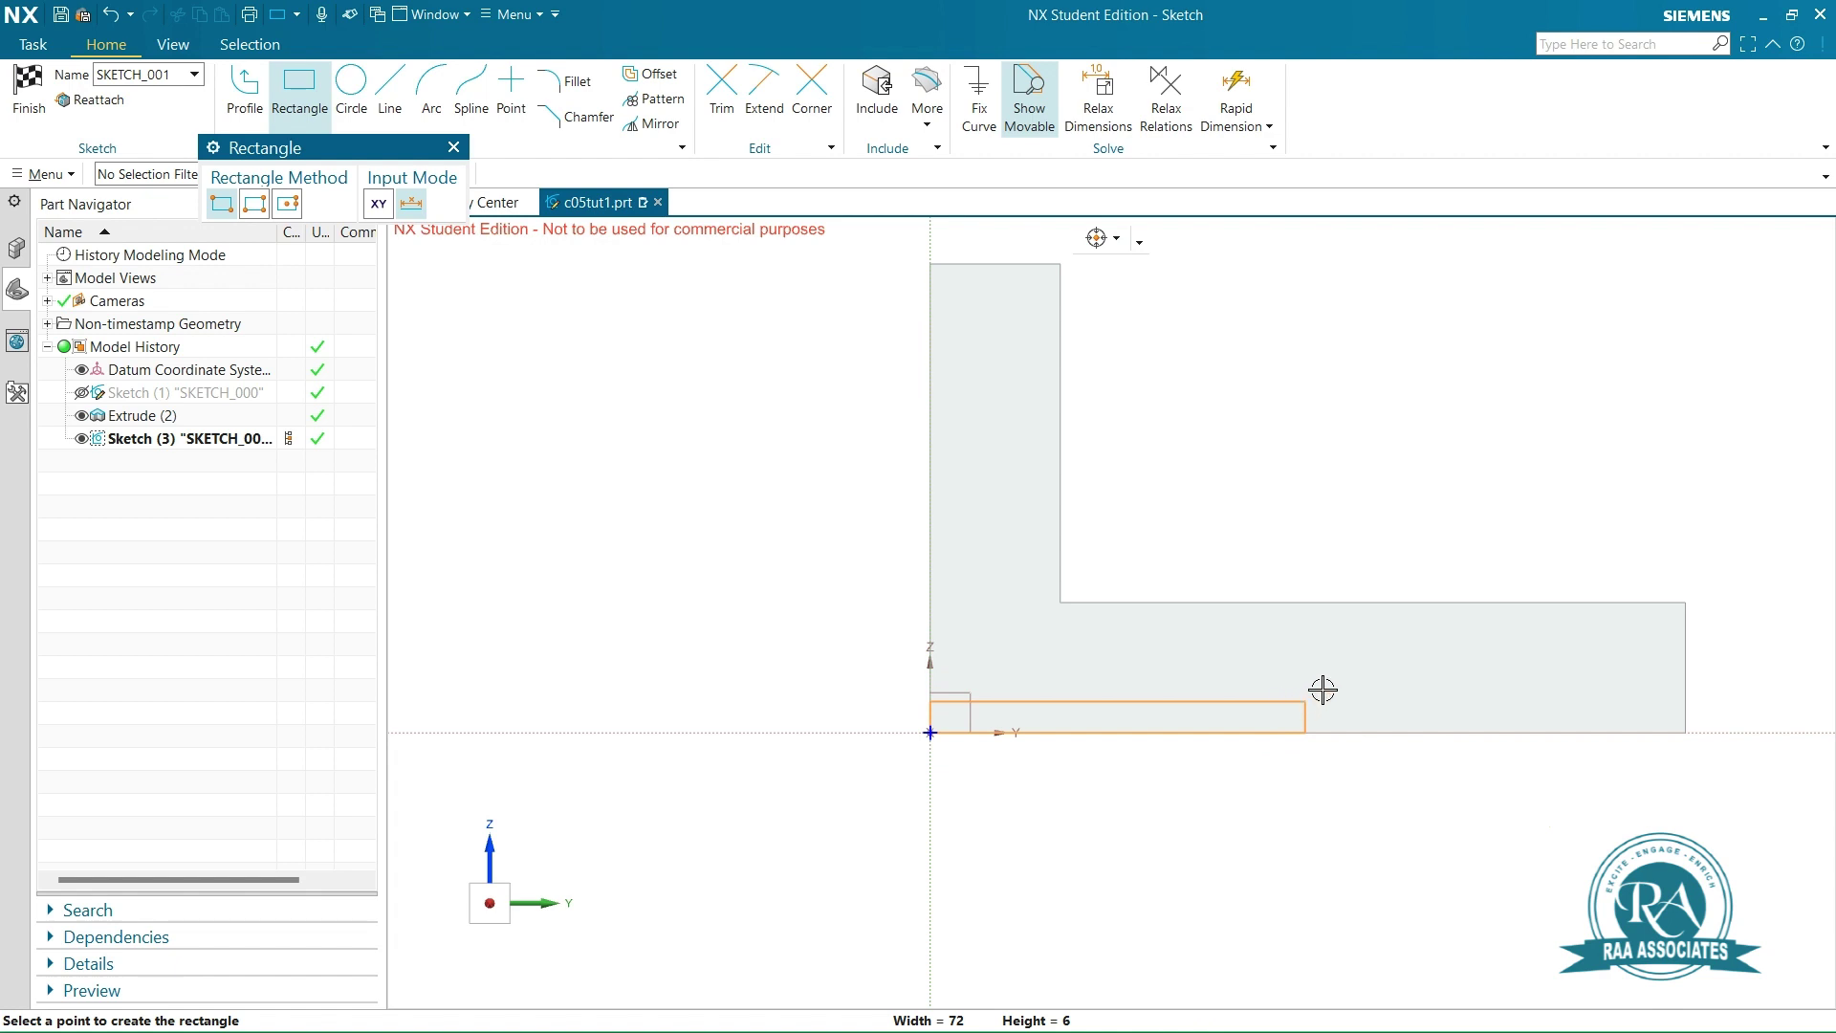
left_click(1320, 695)
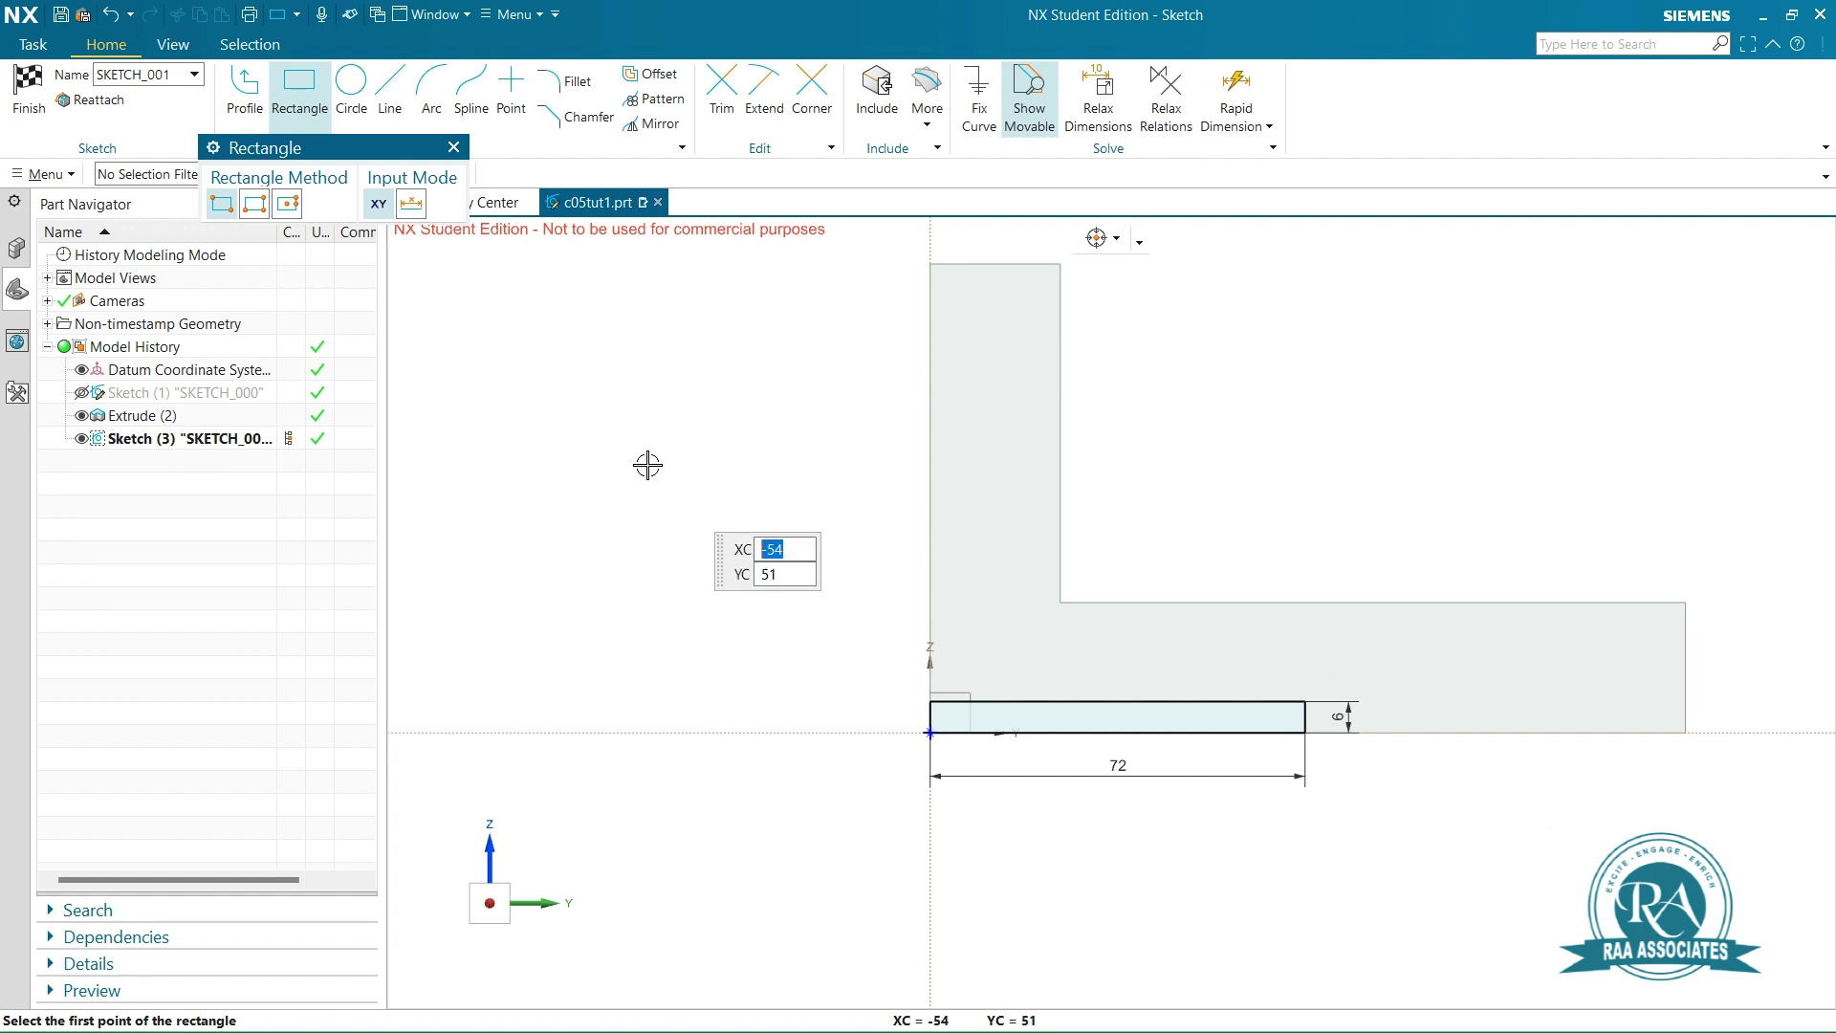
key("Escape")
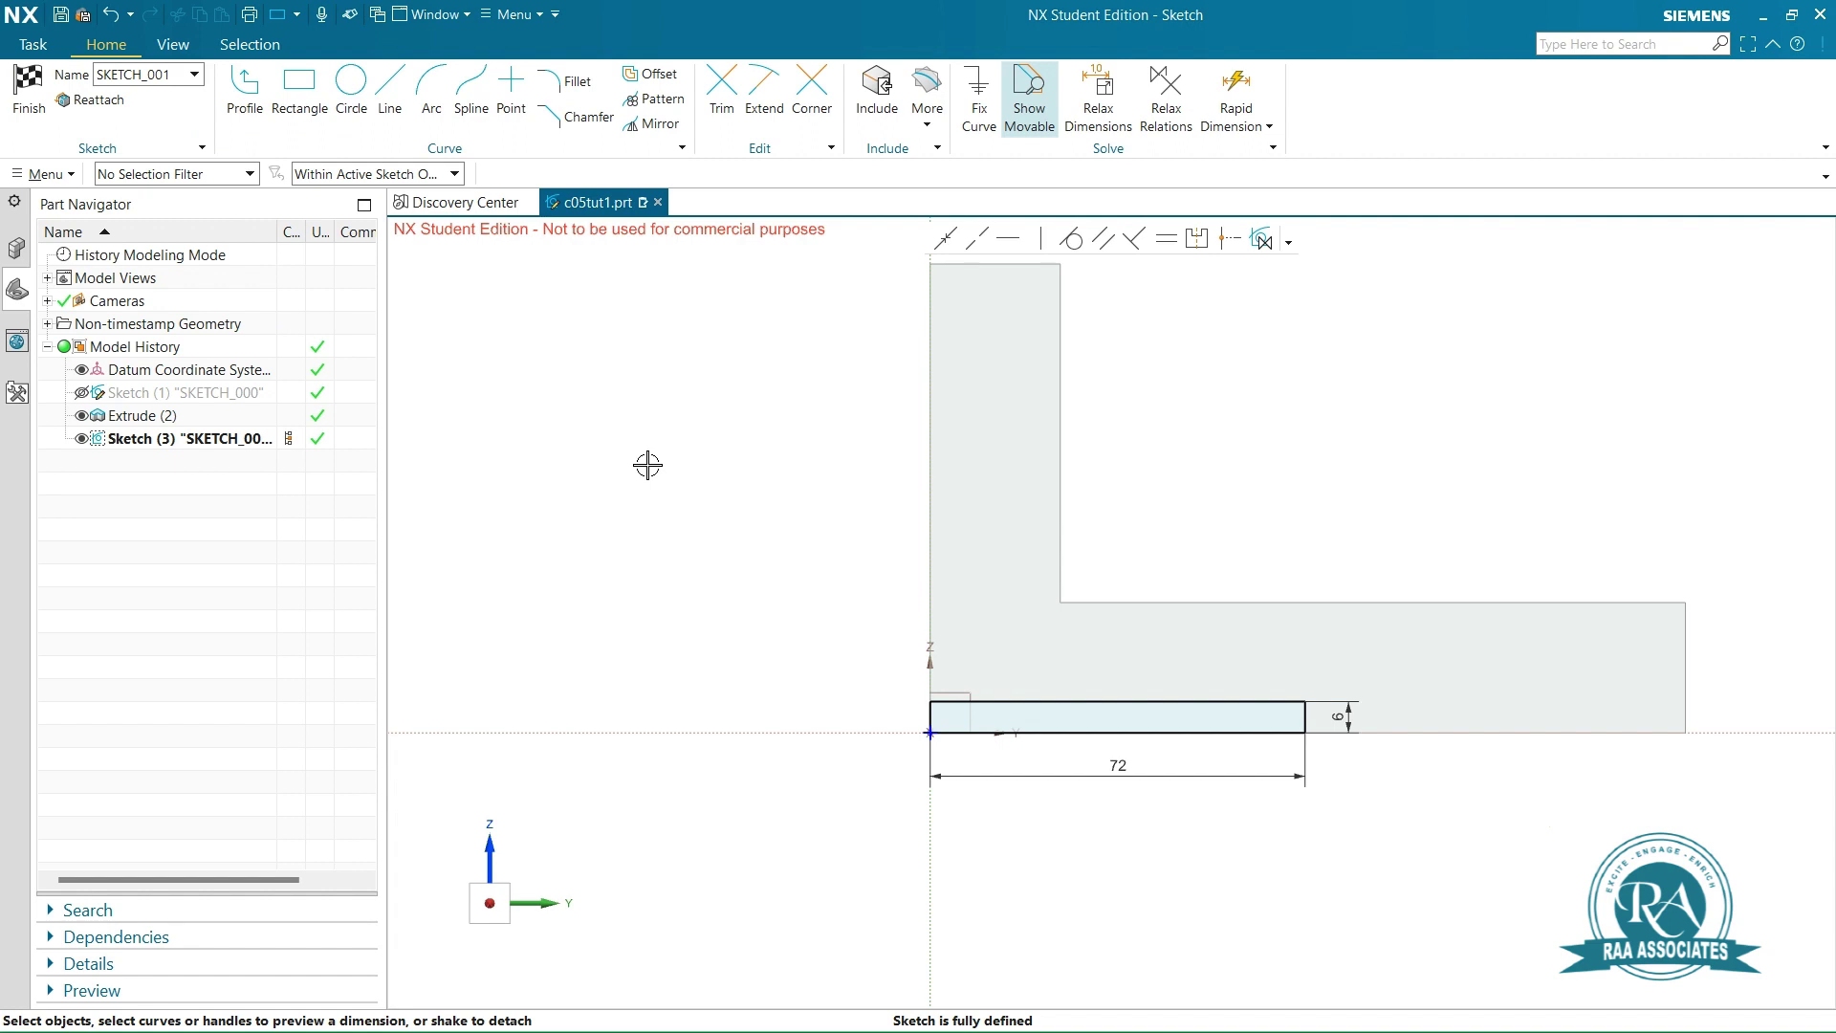
right_click(647, 465)
left_click(694, 476)
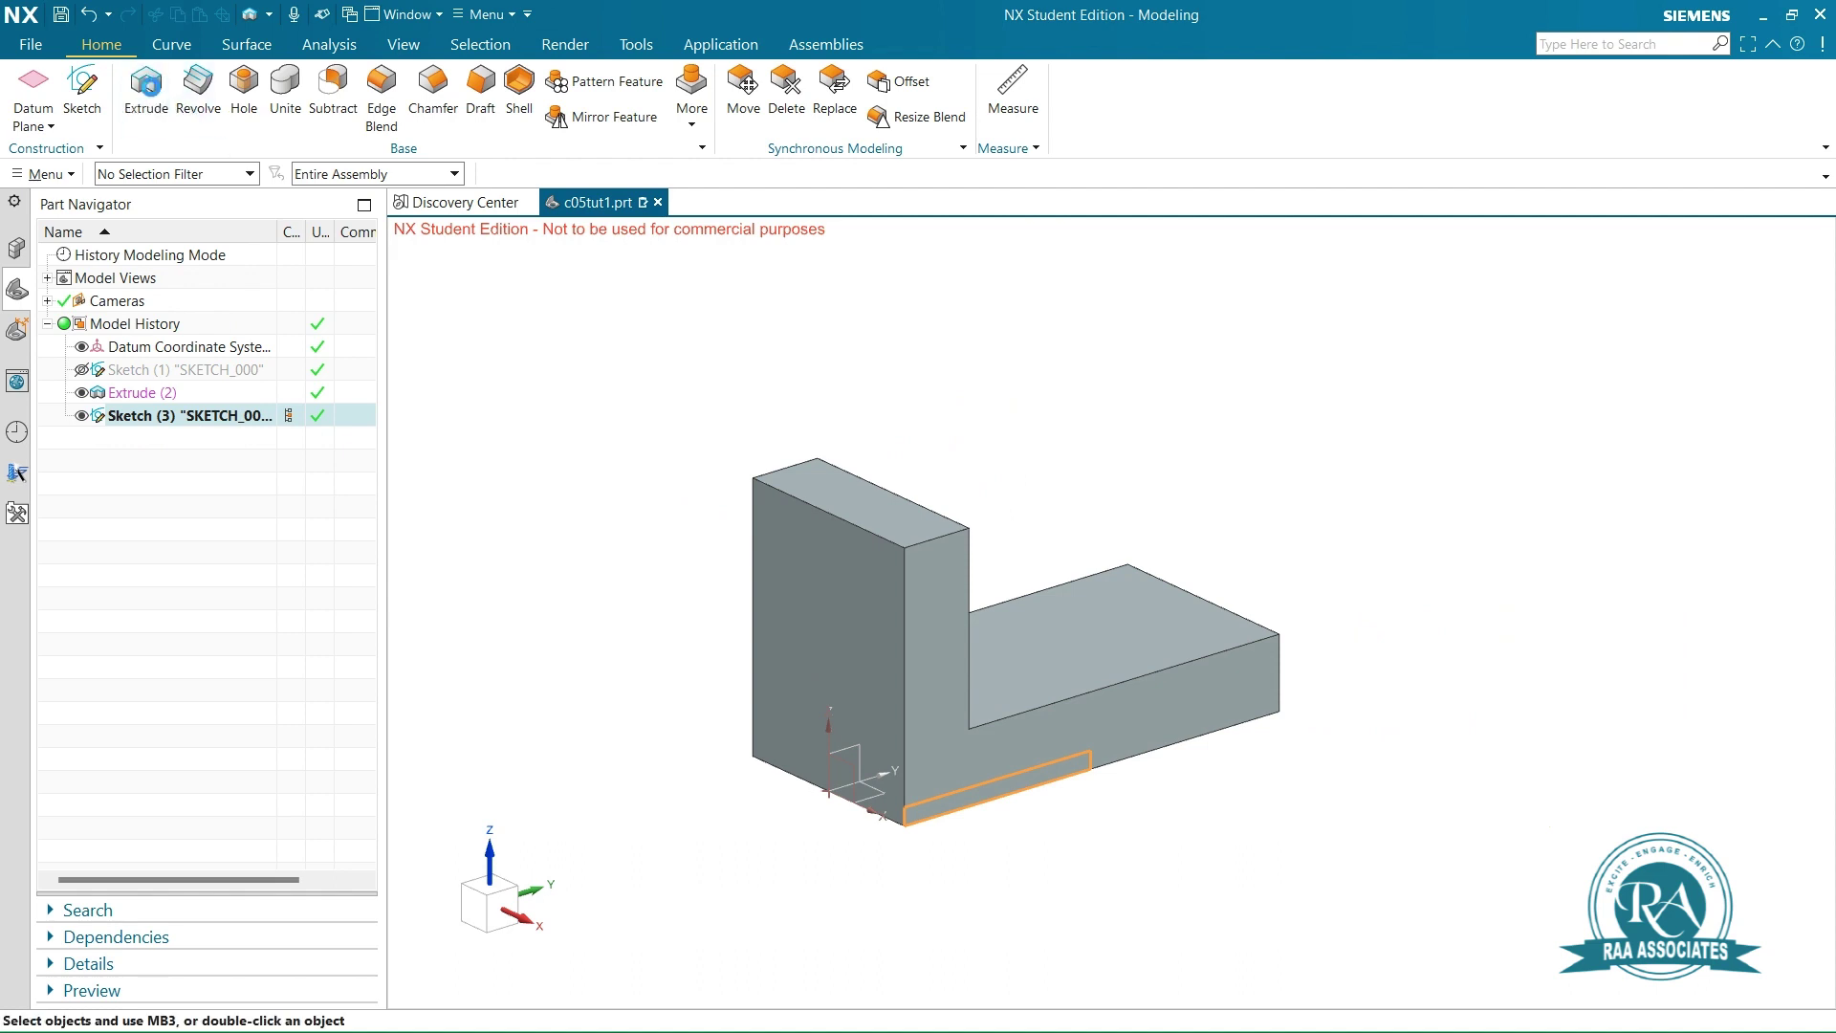
Extrude the rectangle in the reversed direction from 0 to 50 mm with Boolean Subtract to cut the underside of the body
left_click(148, 86)
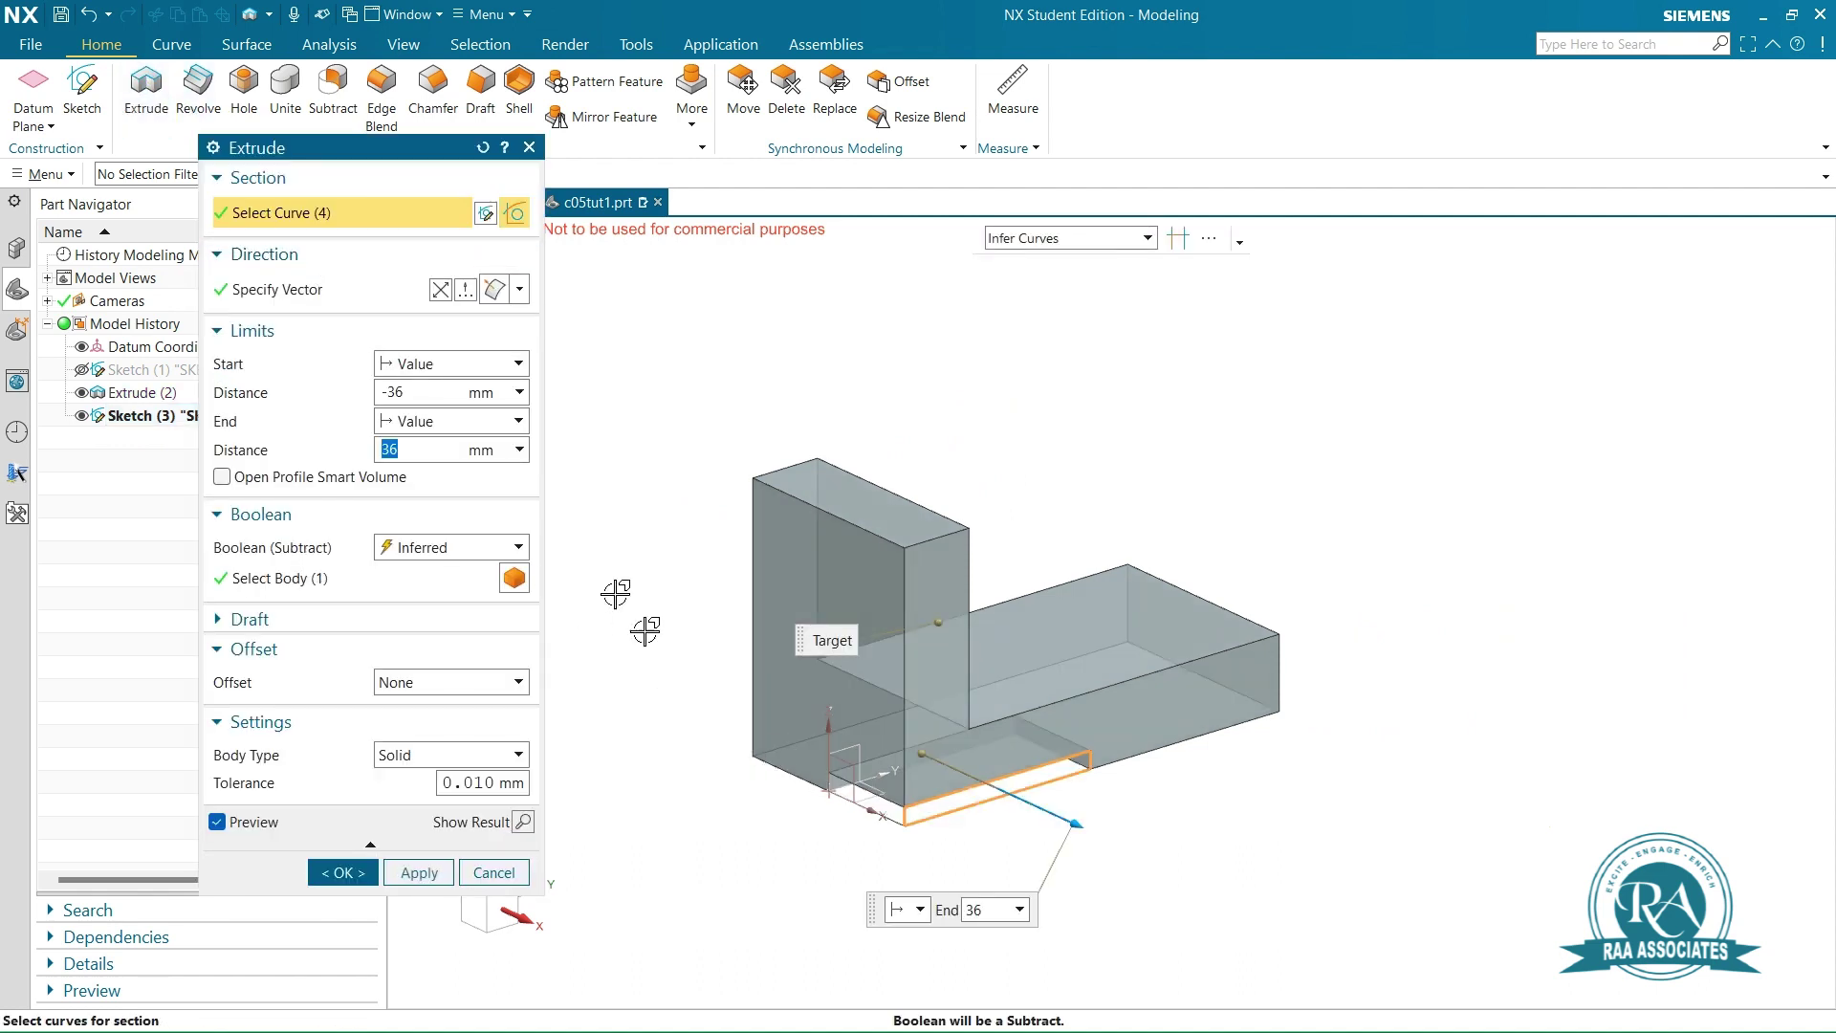
left_click(447, 291)
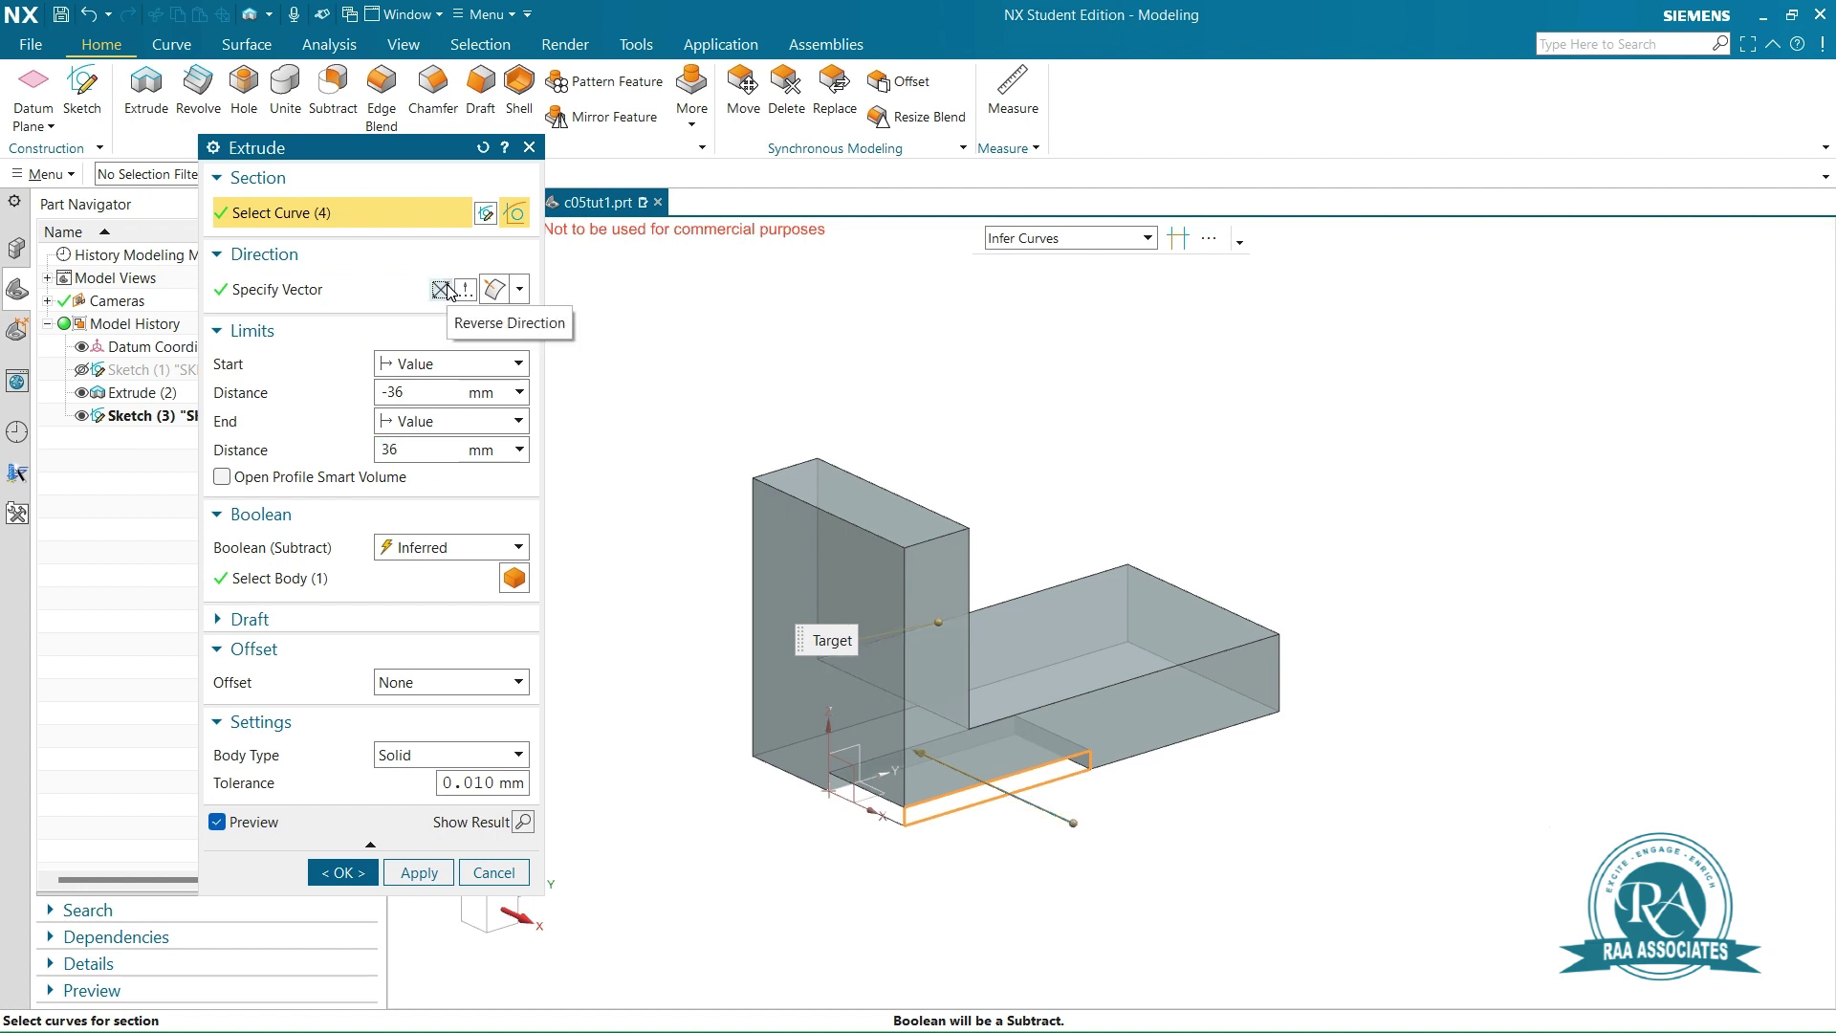
left_click(437, 372)
left_click(433, 390)
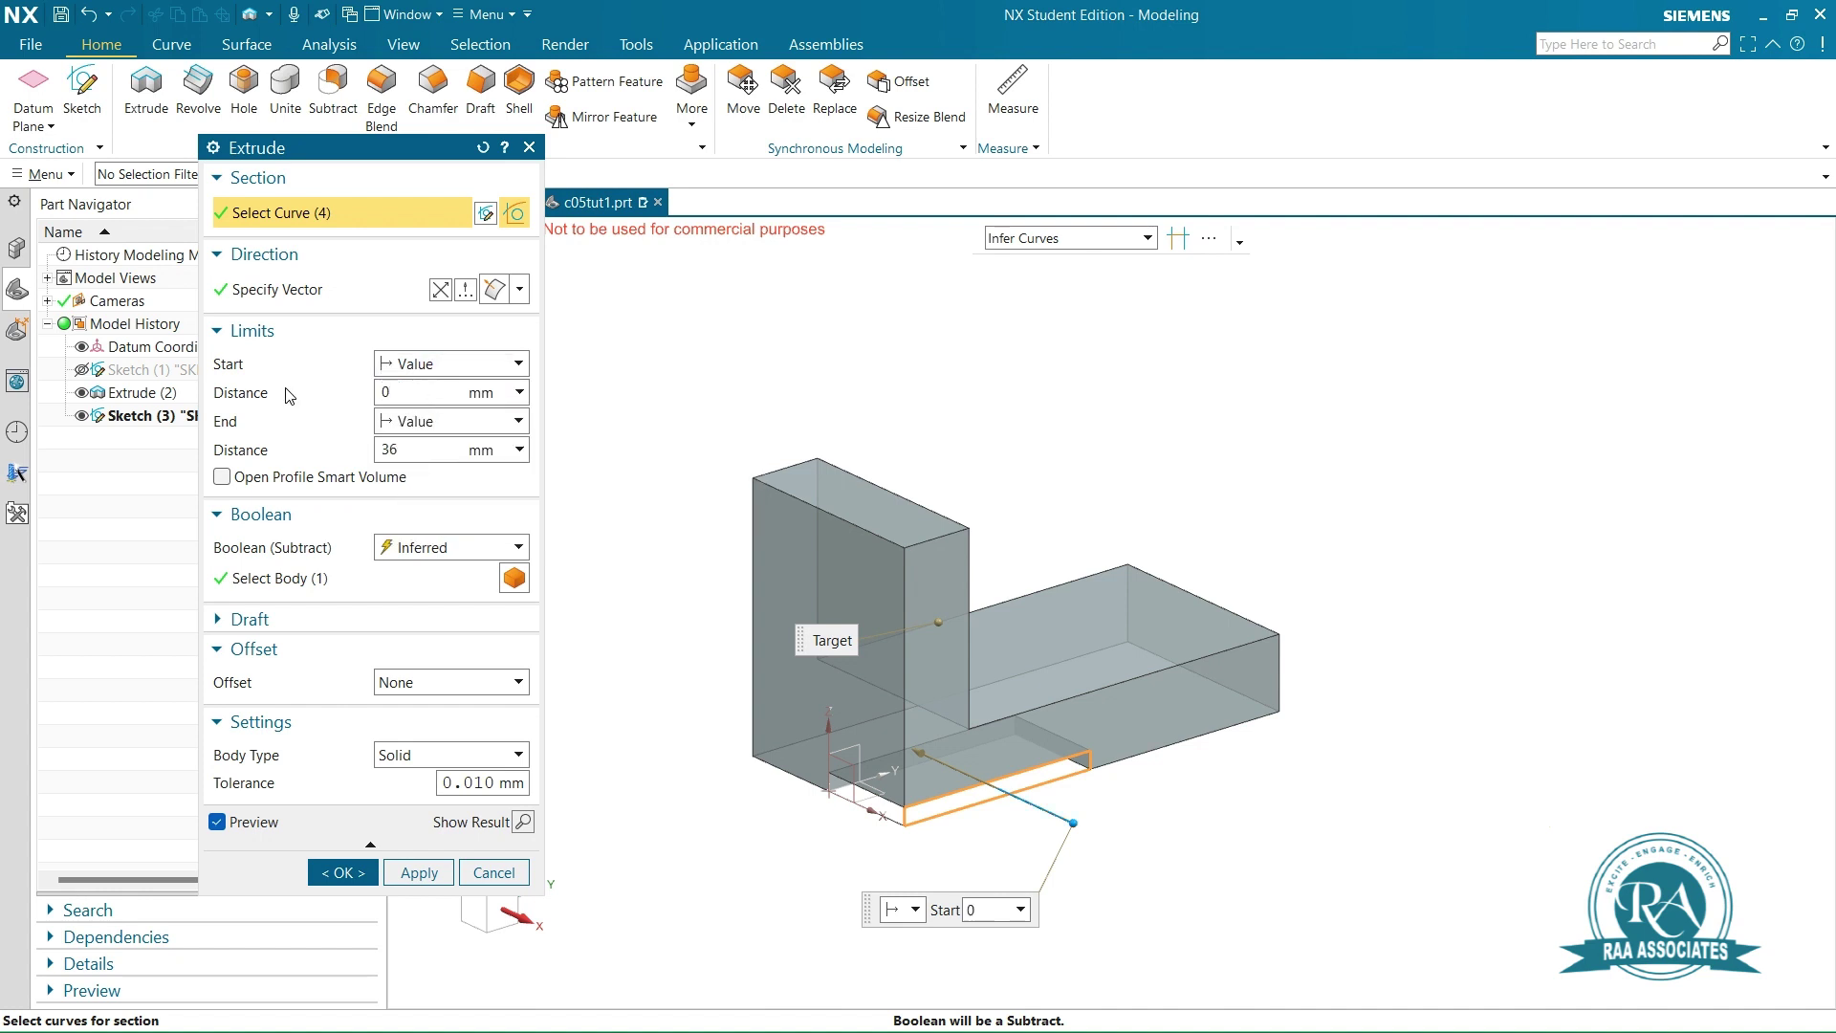
double_click(439, 448)
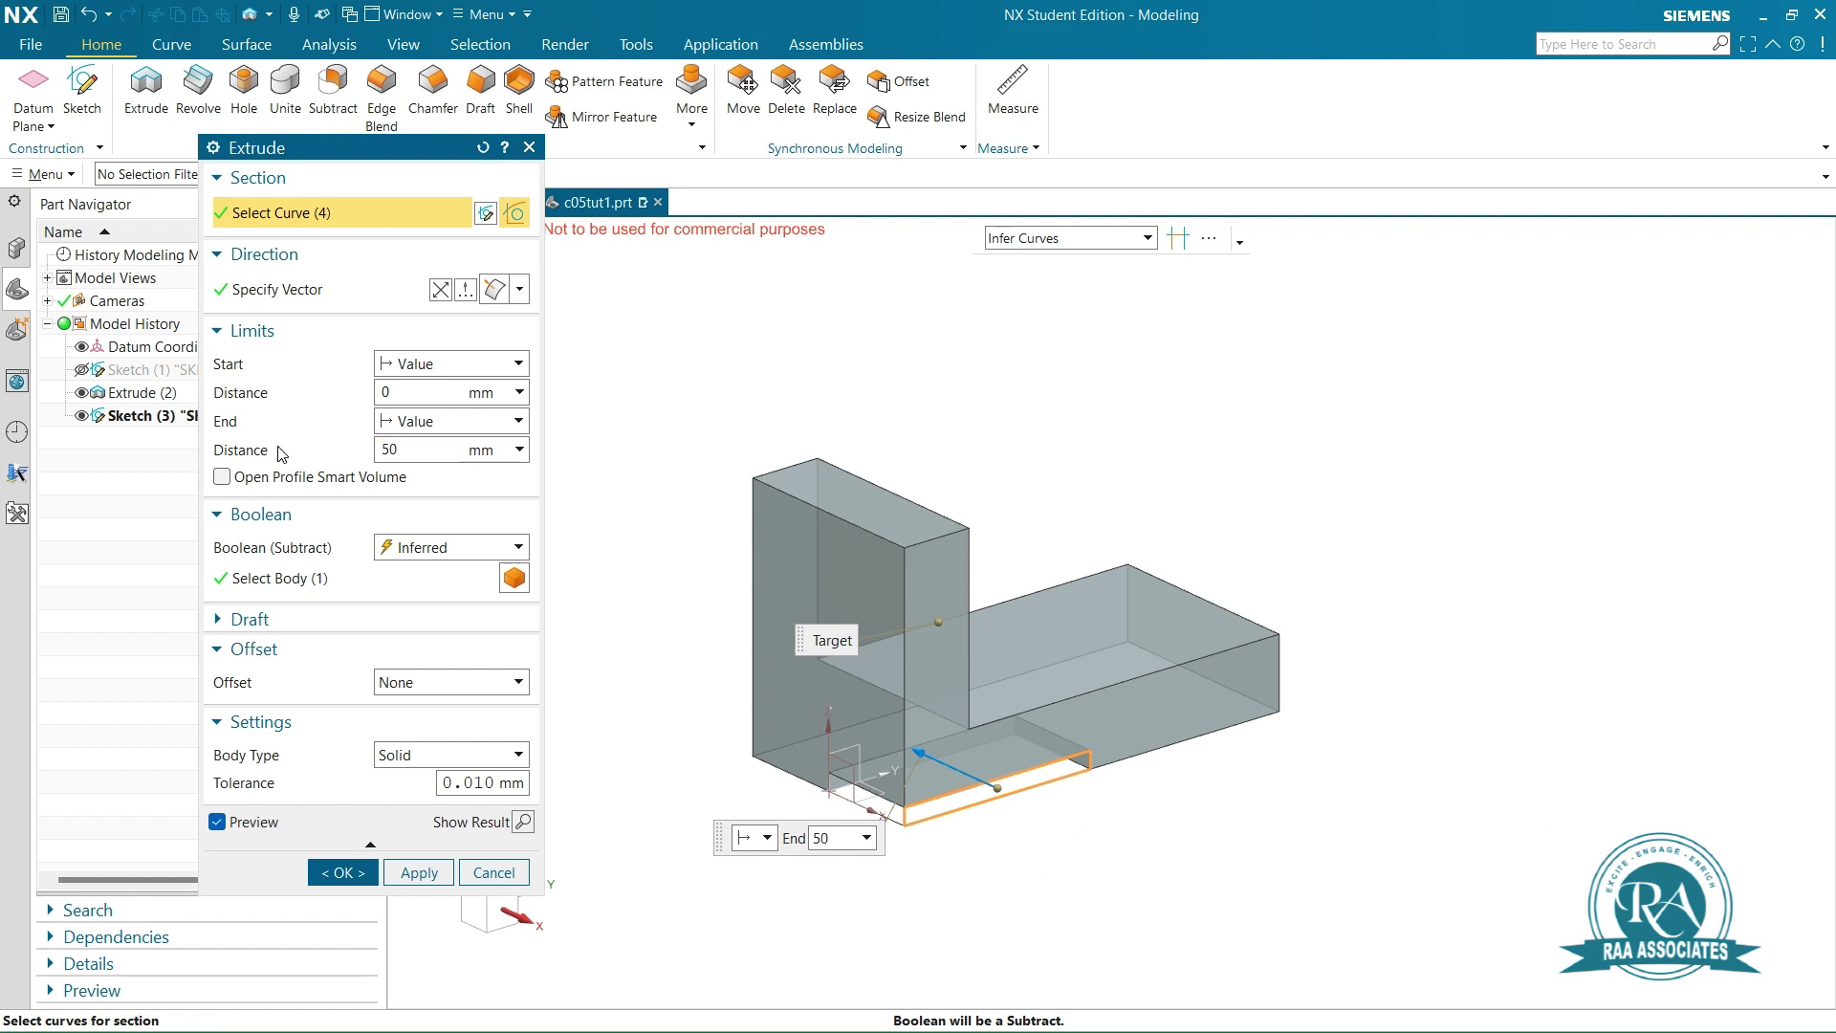
left_click(468, 550)
left_click(435, 614)
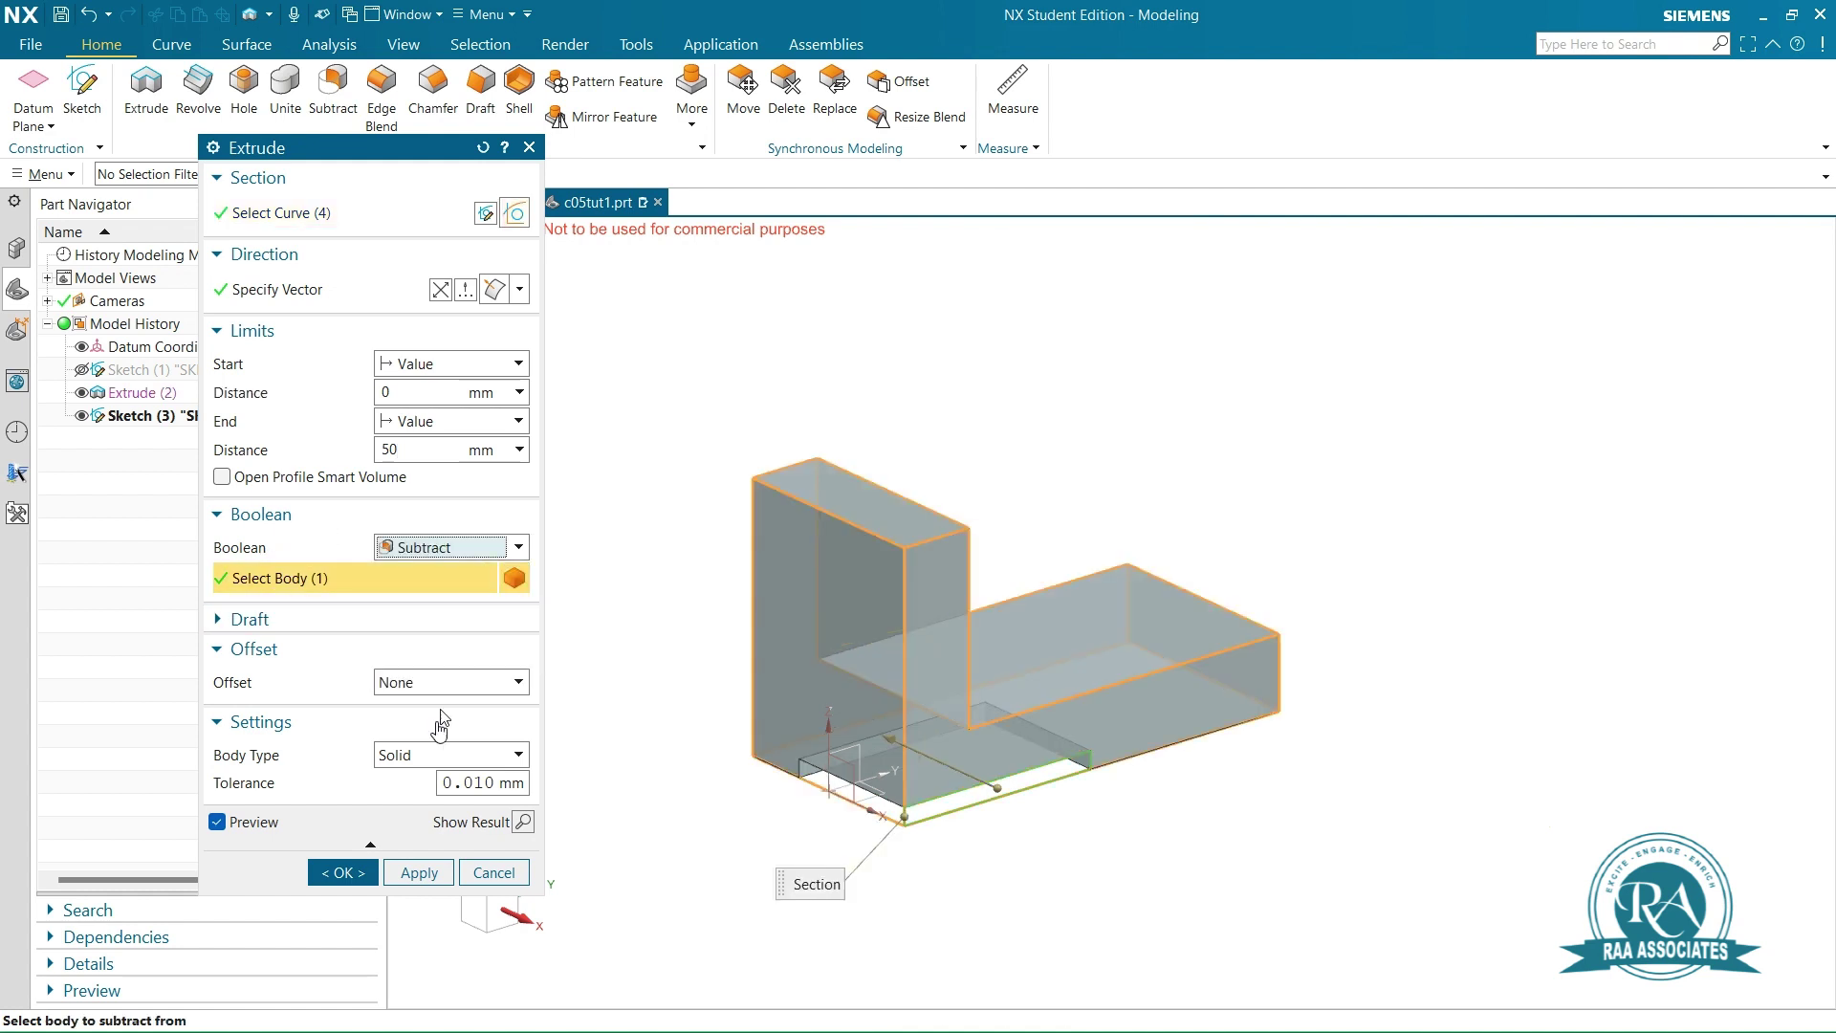
left_click(345, 874)
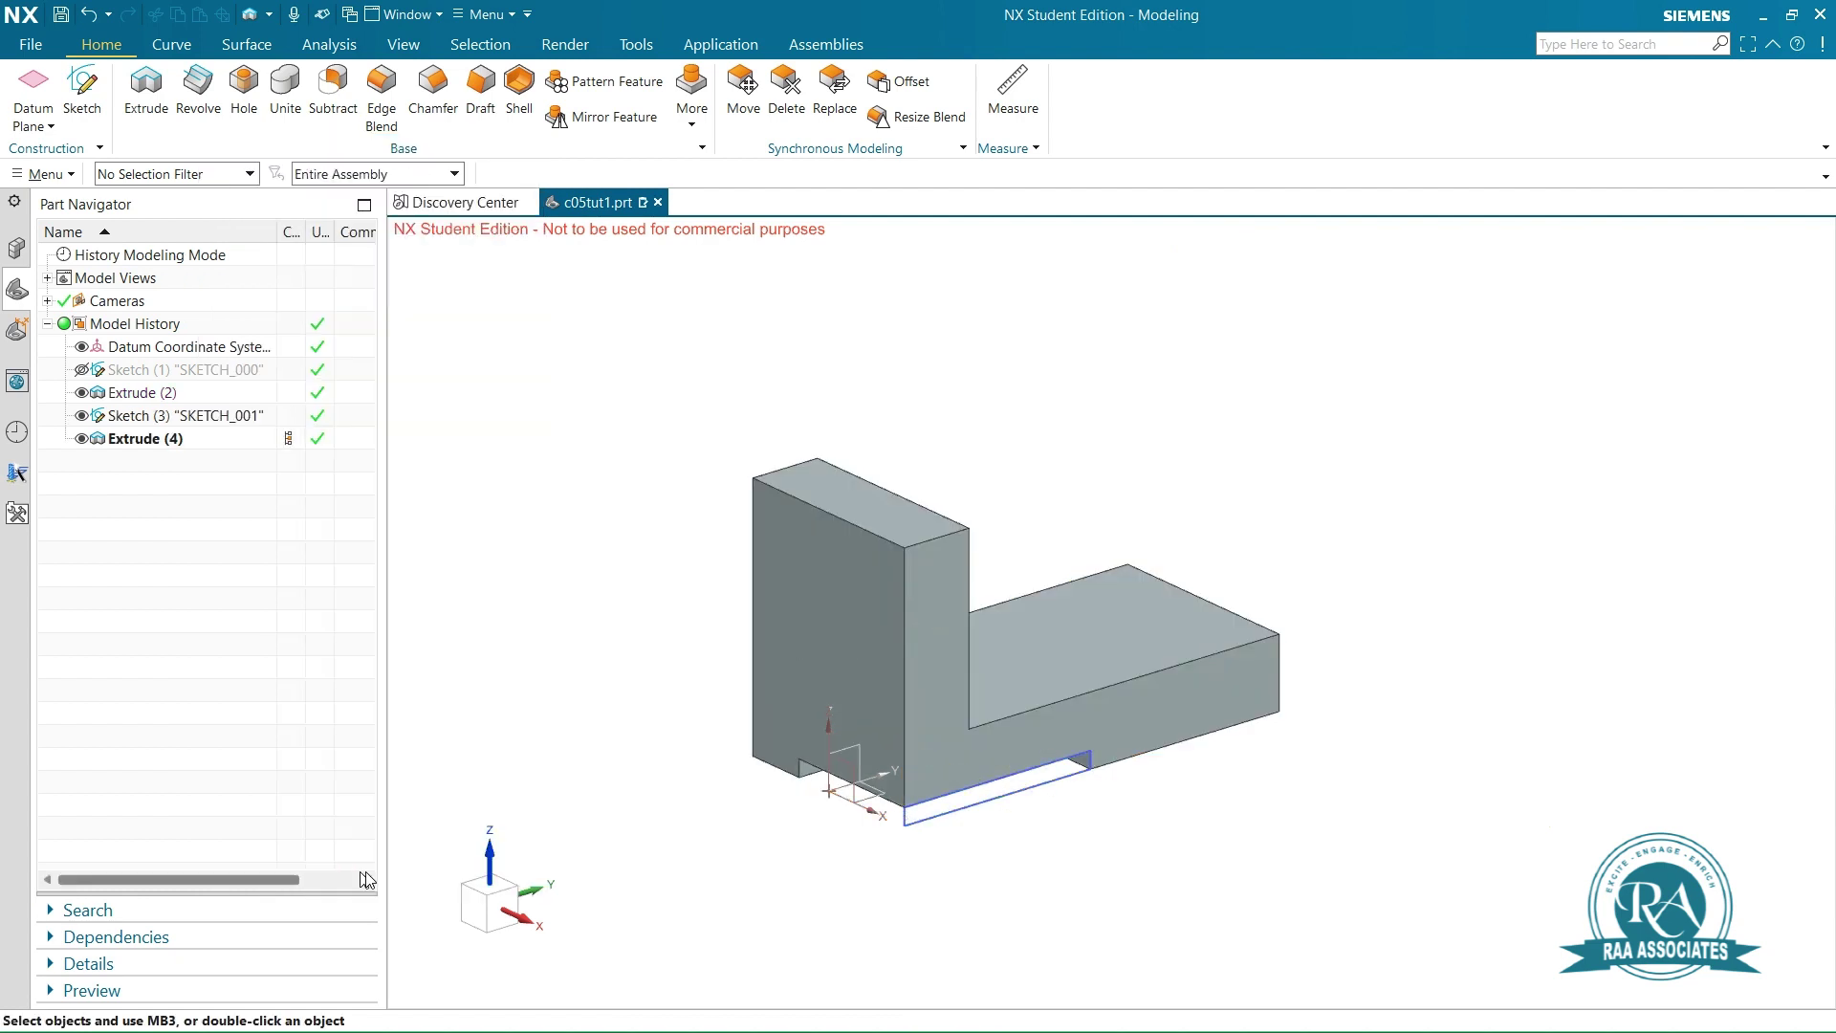
Hide the rectangle sketch used for the underside cut
scroll(1166, 826, "up", 3)
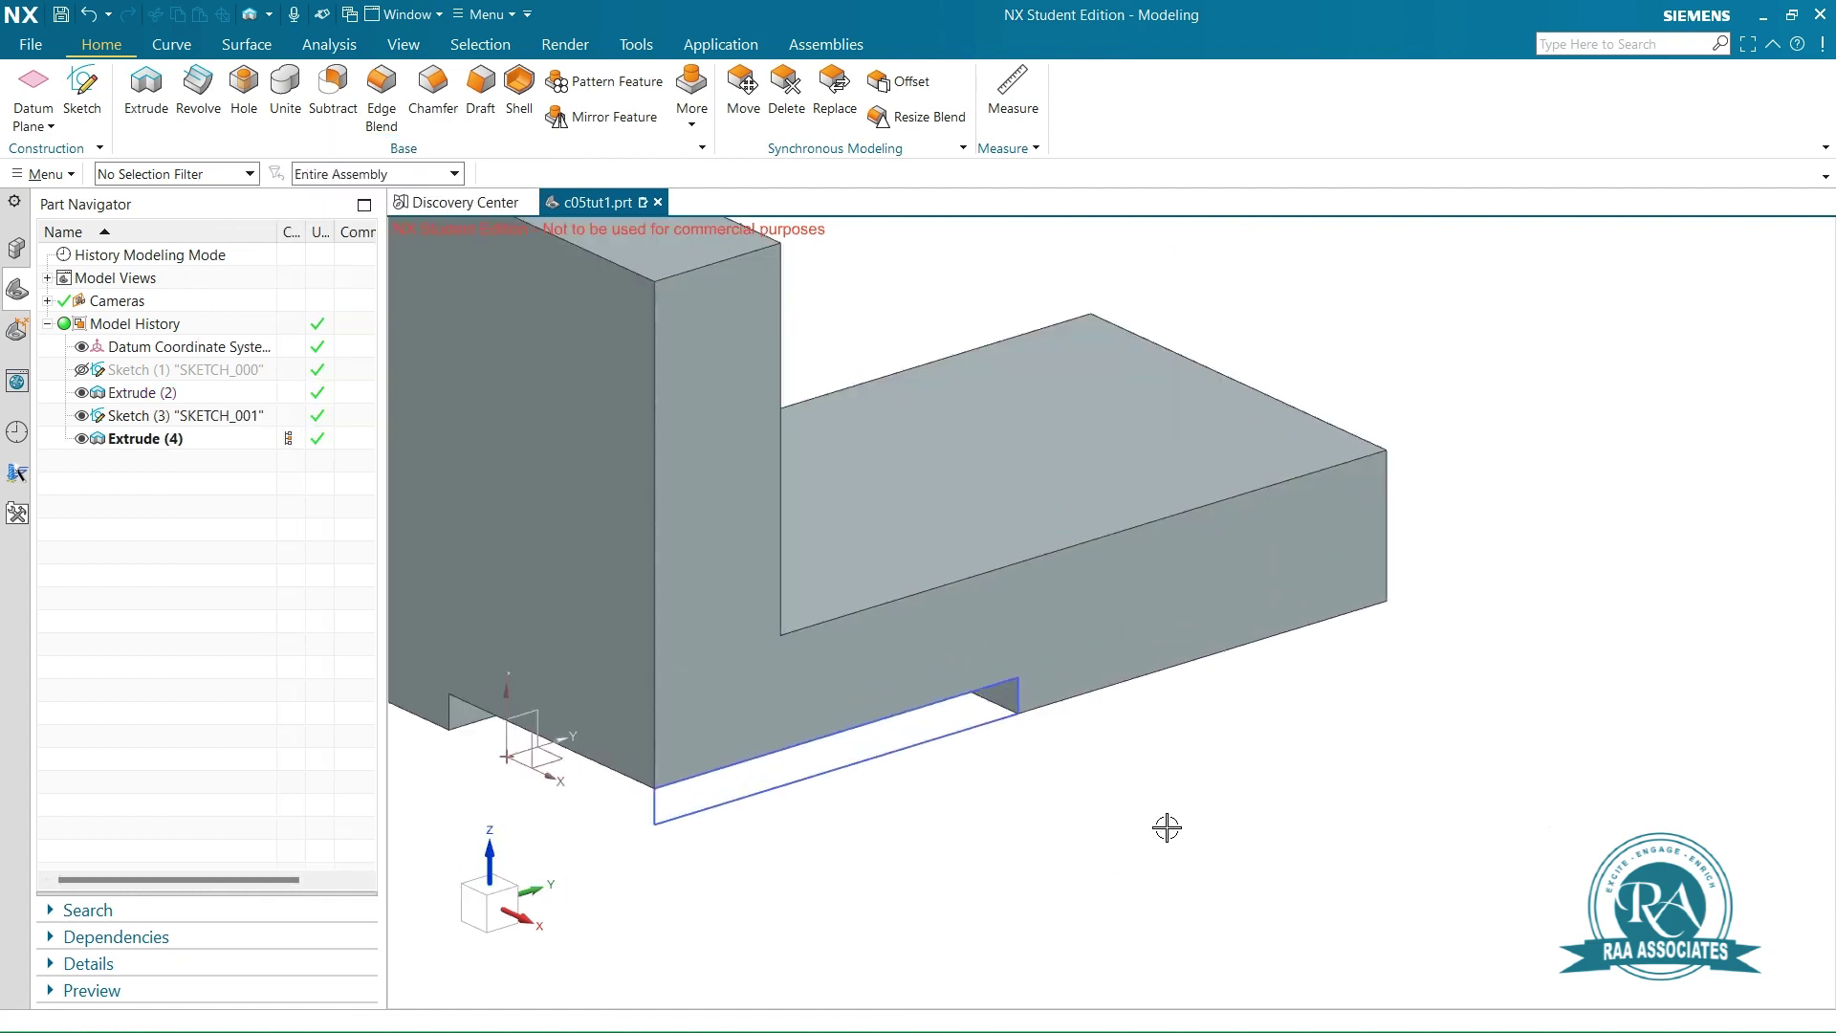
scroll(1166, 826, "down", 2)
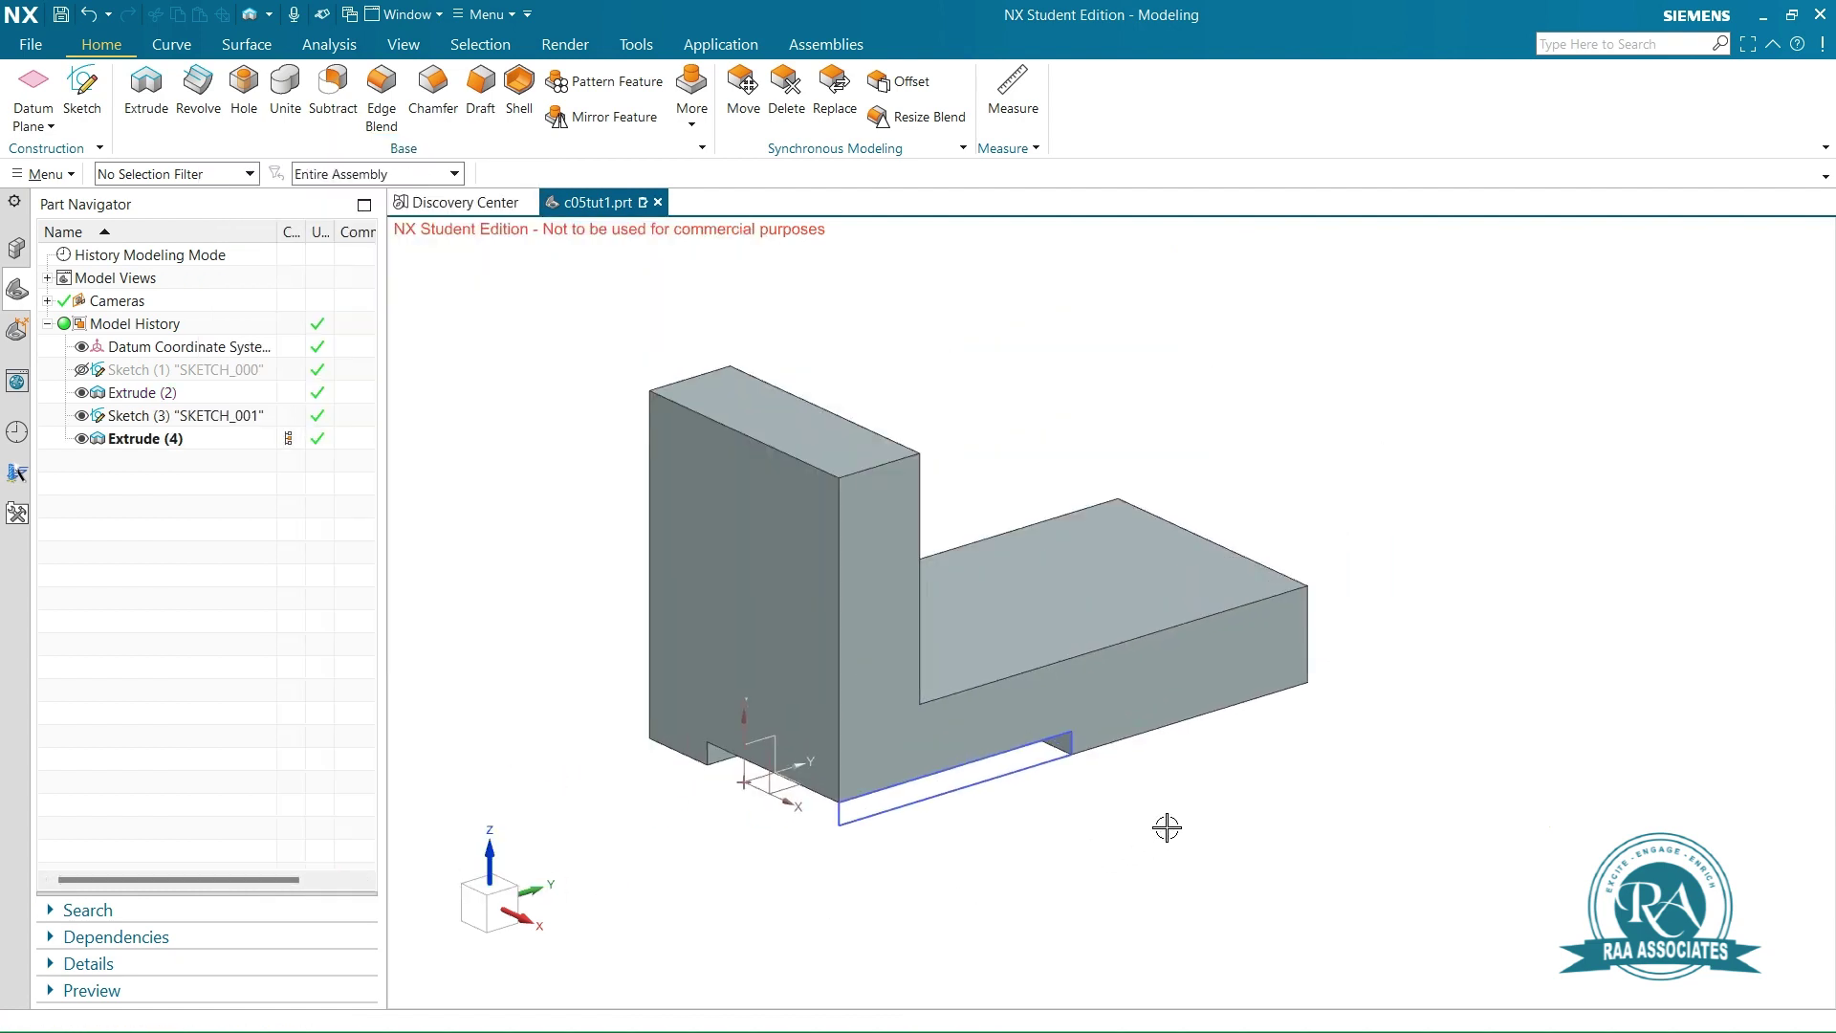
left_click(83, 417)
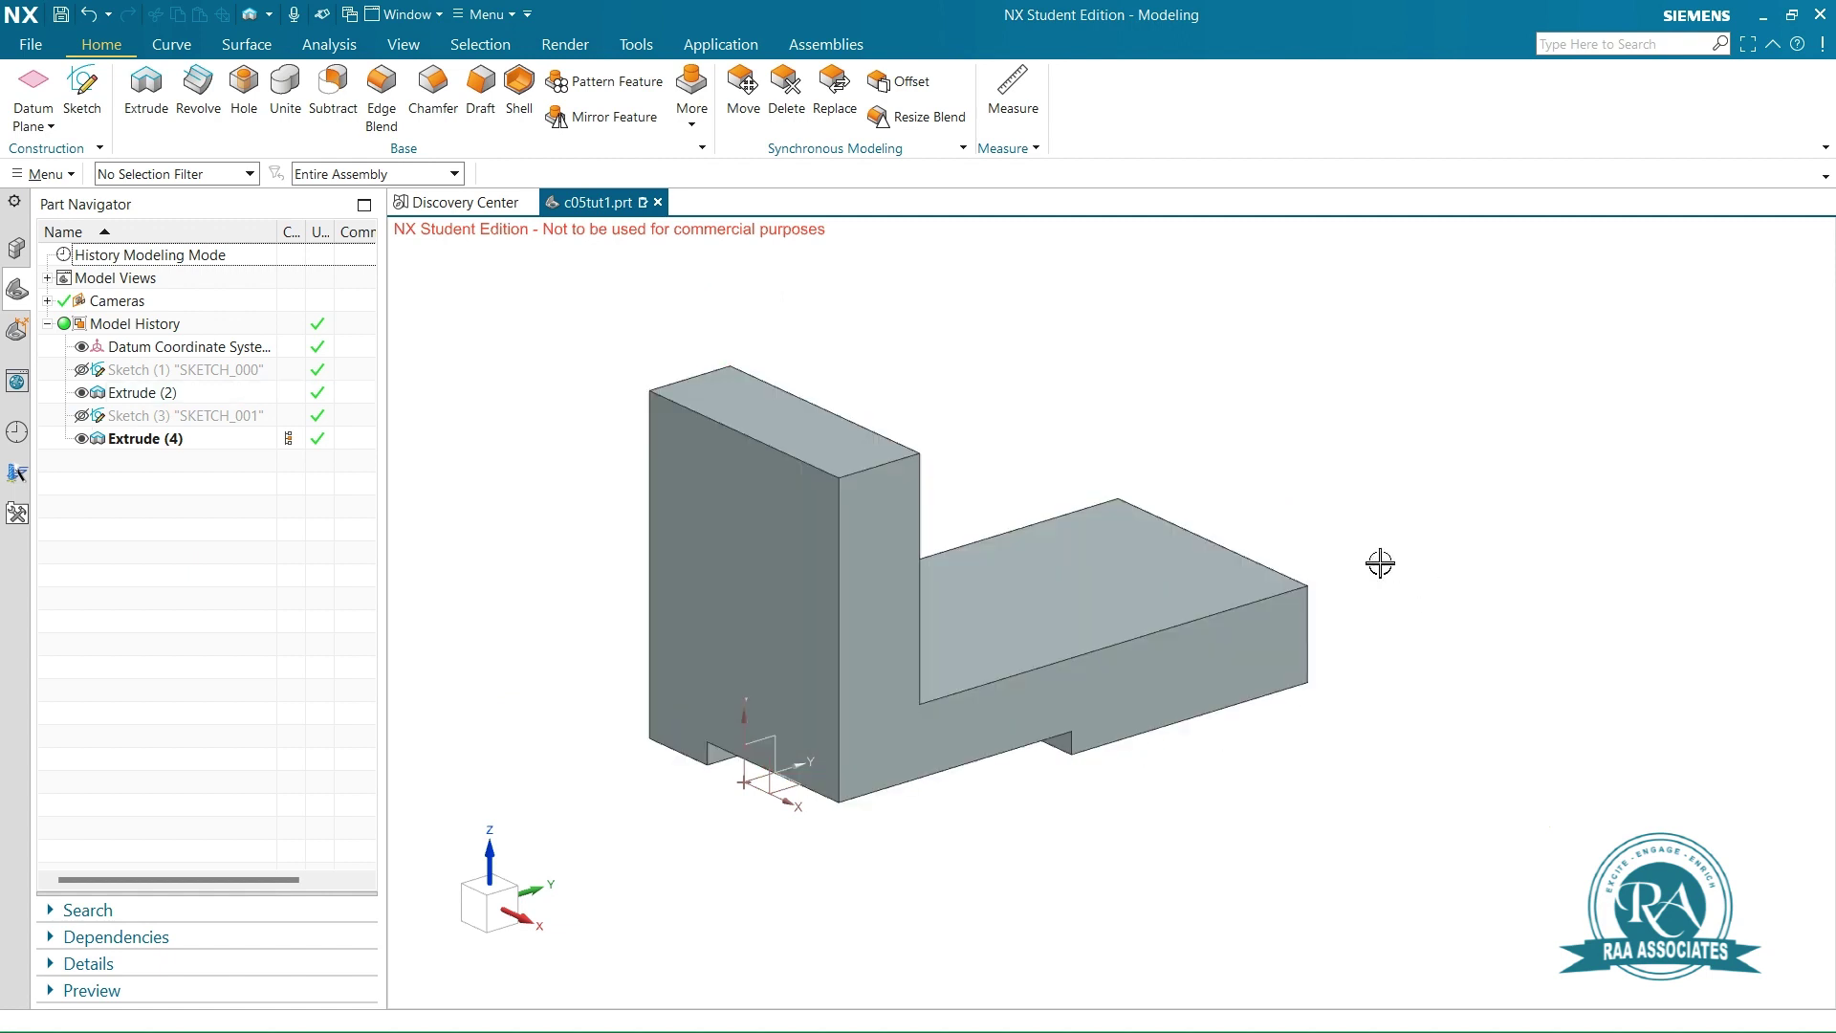
Create a new sketch on the upper face of the horizontal leg
mouse_move(1381, 561)
middle_mouse_down()
mouse_move(1403, 453)
mouse_move(1368, 583)
middle_mouse_up()
left_click(82, 88)
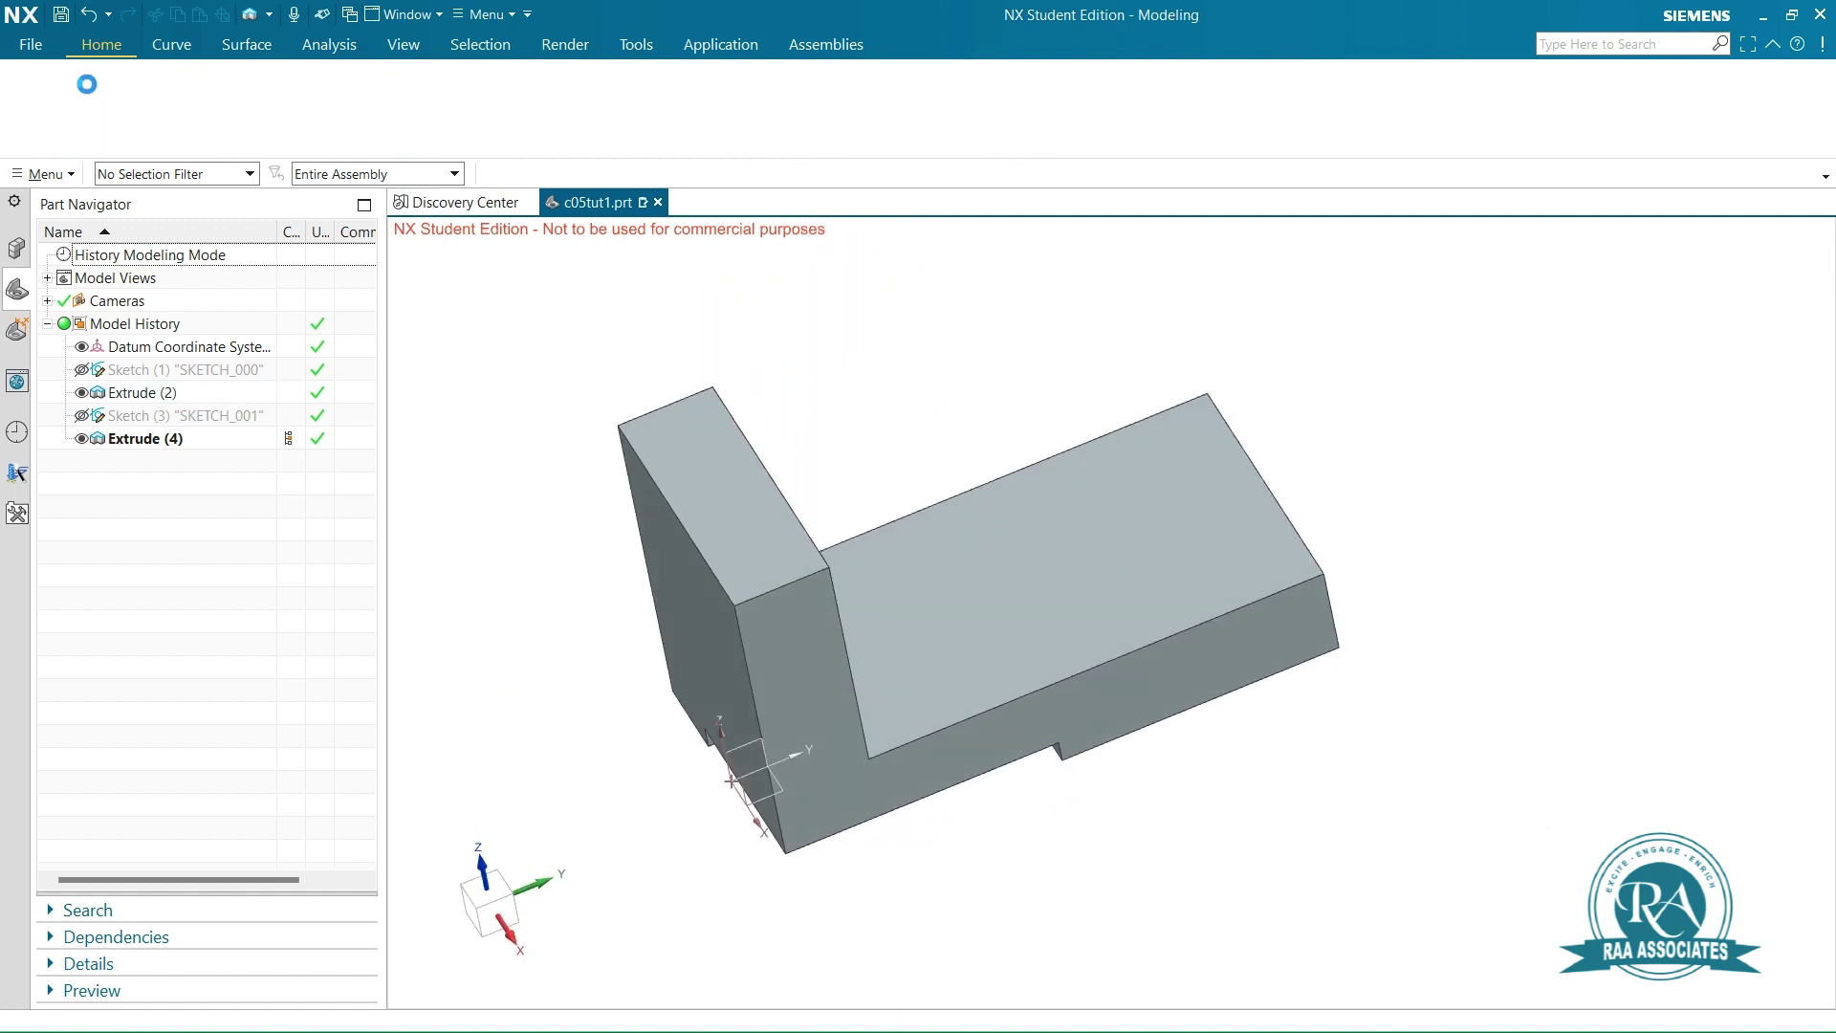
left_click(1264, 491)
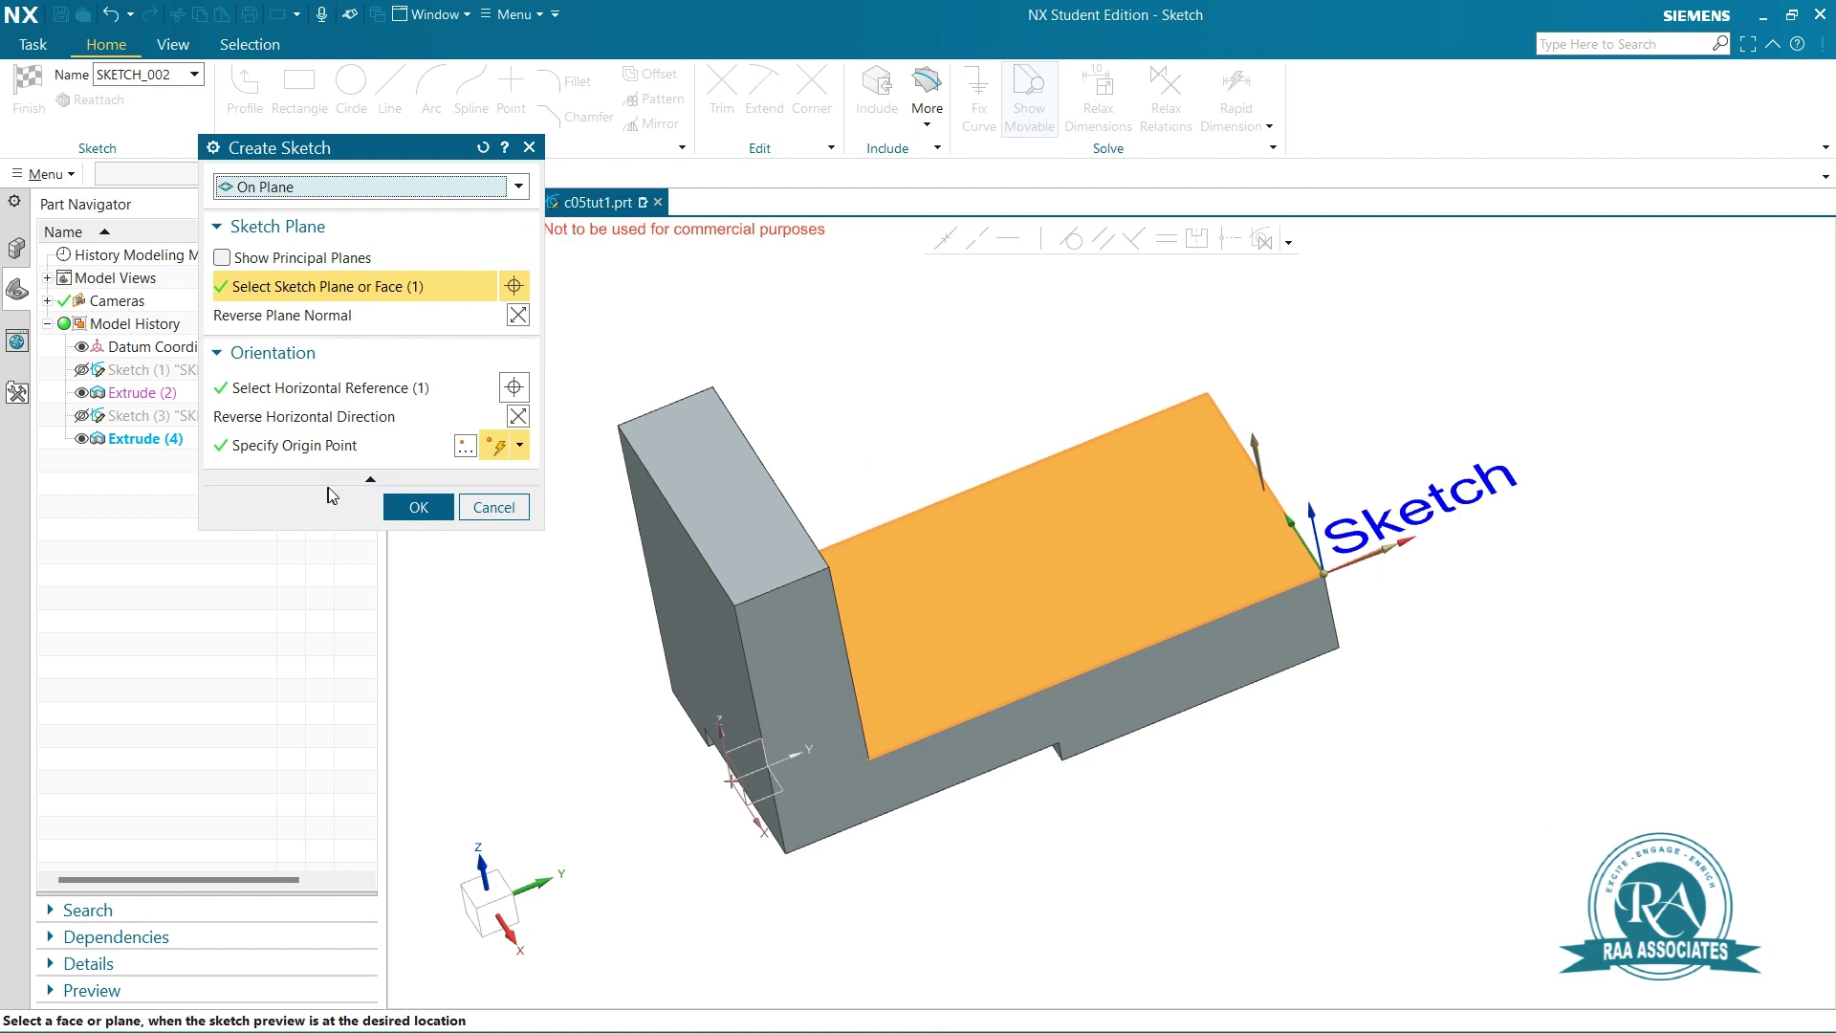
left_click(419, 509)
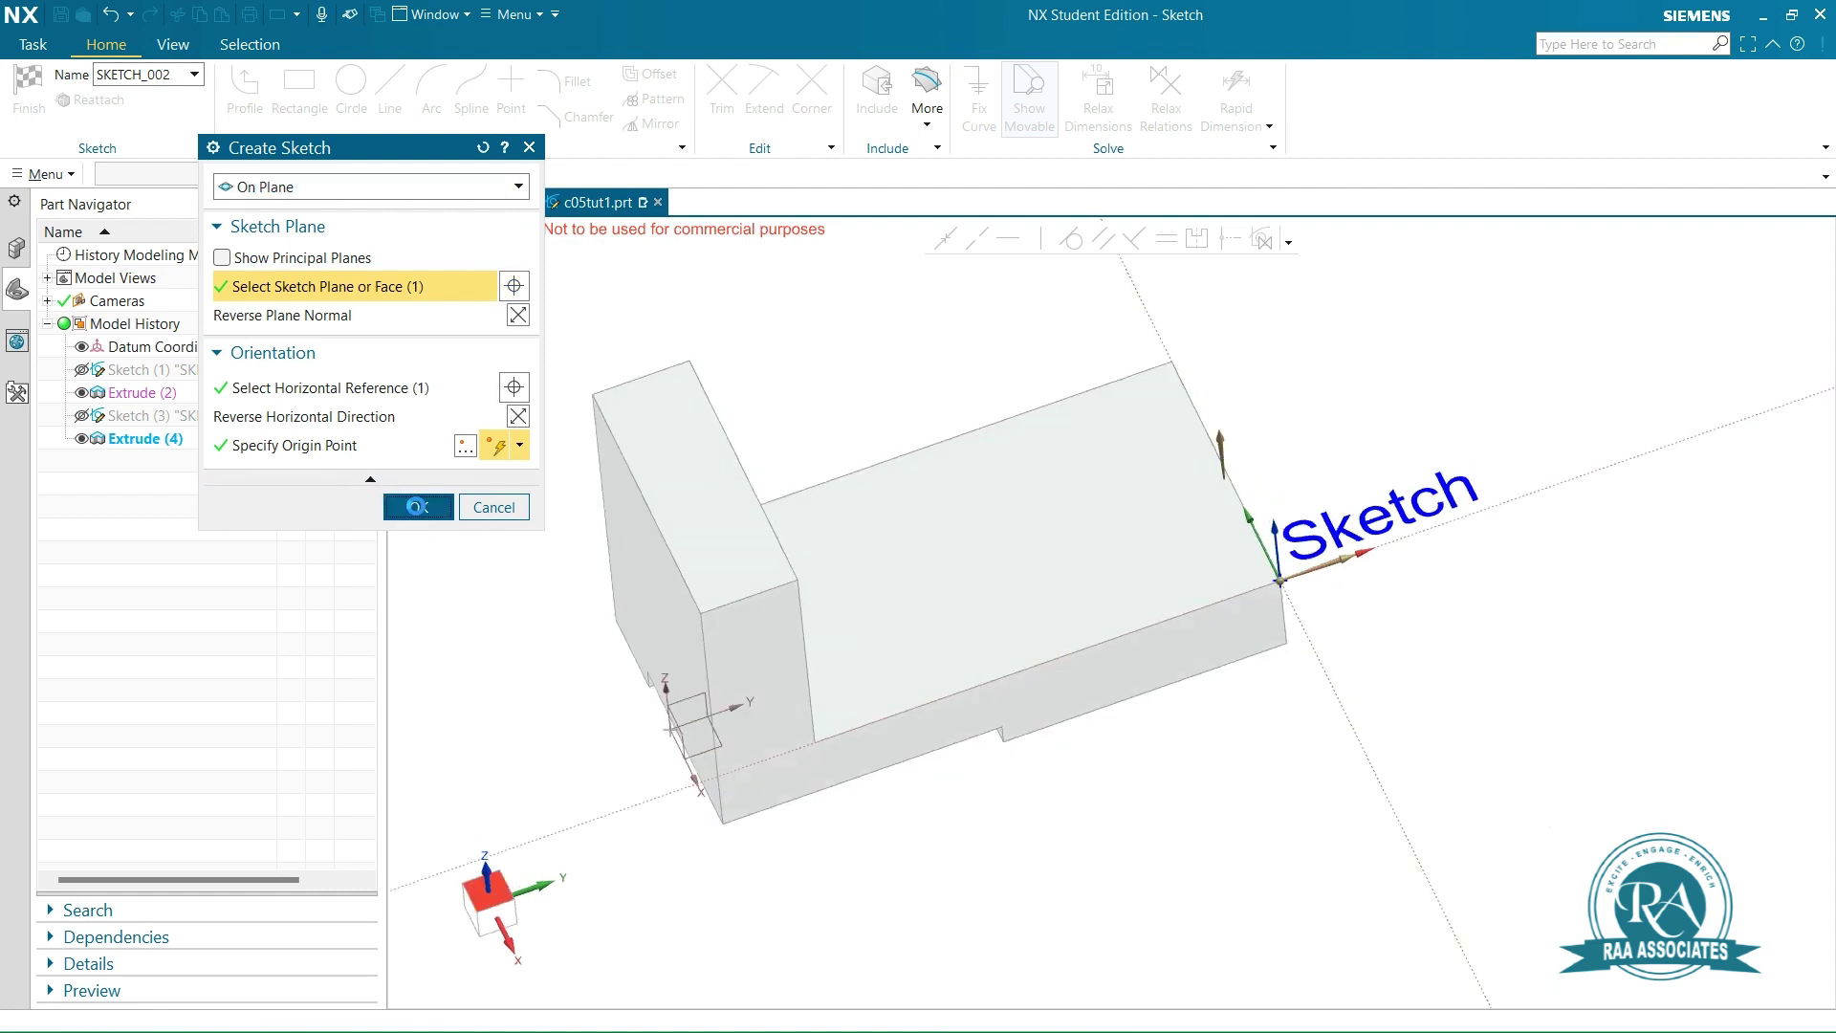
scroll(964, 312, "up", 5)
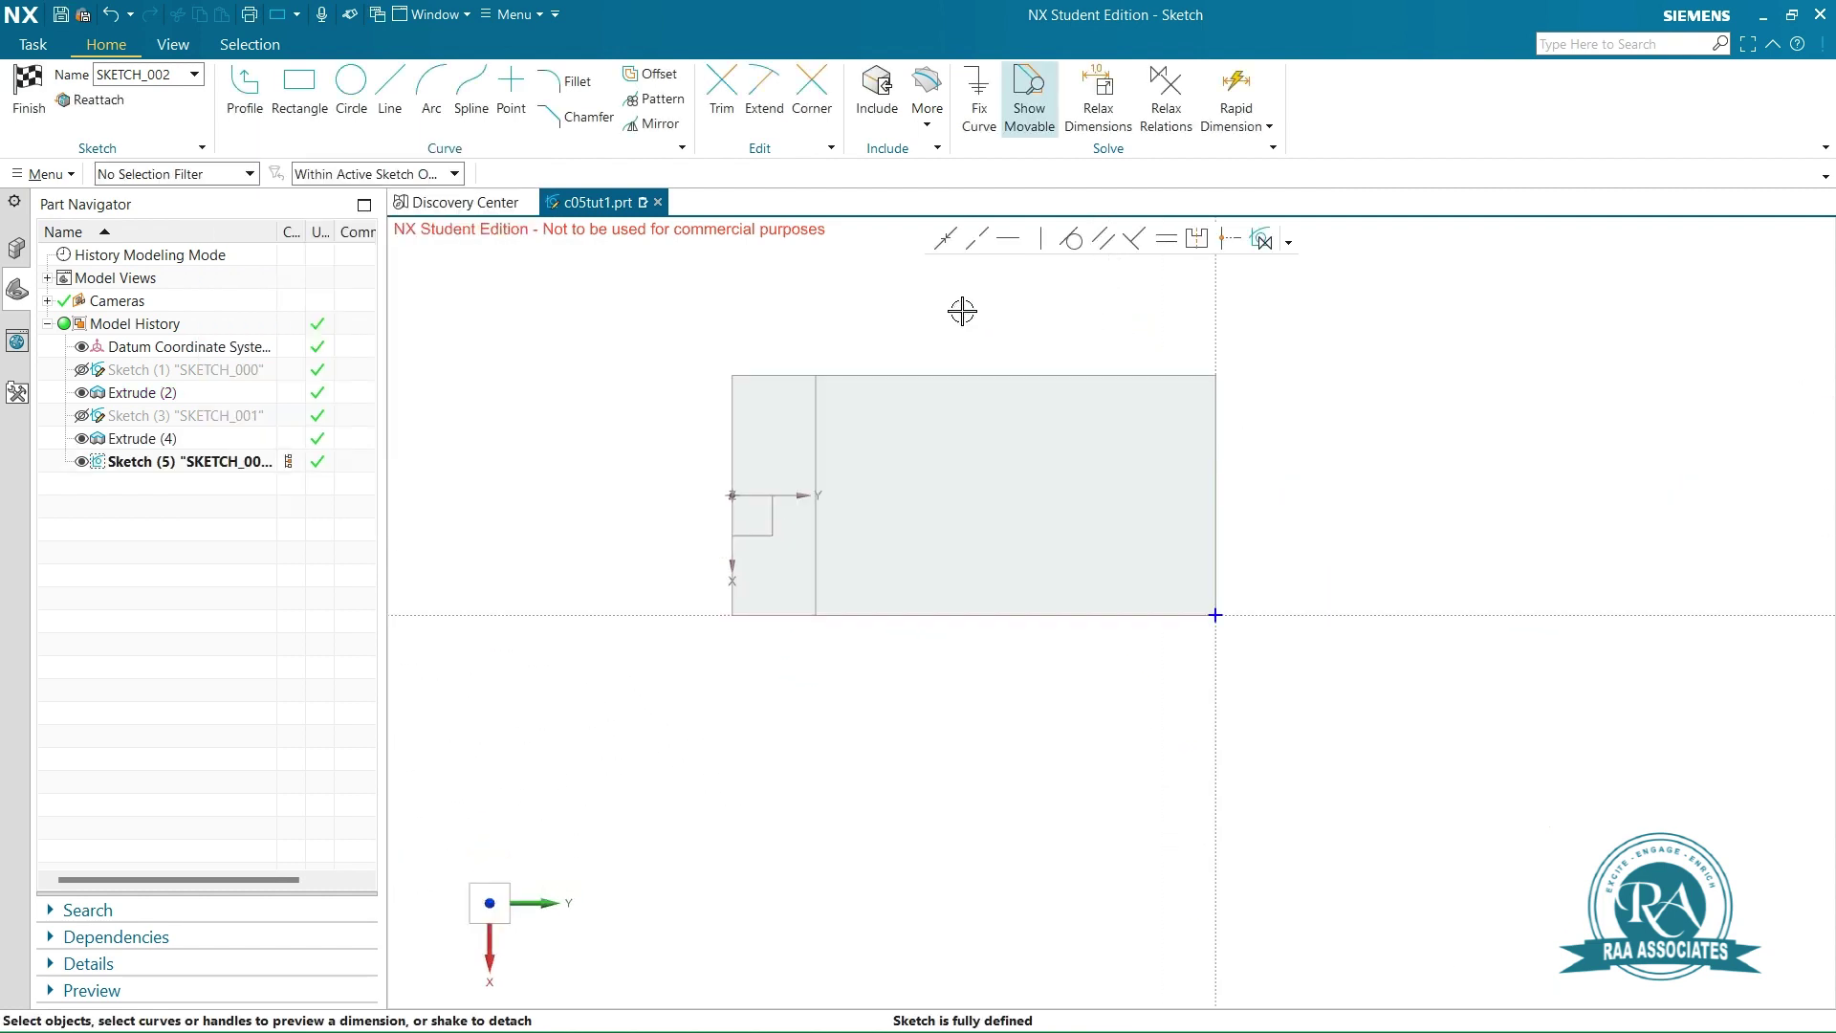
Include the datum coordinate system's Y axis in the sketch as a reference line along the middle of the part
left_click(877, 90)
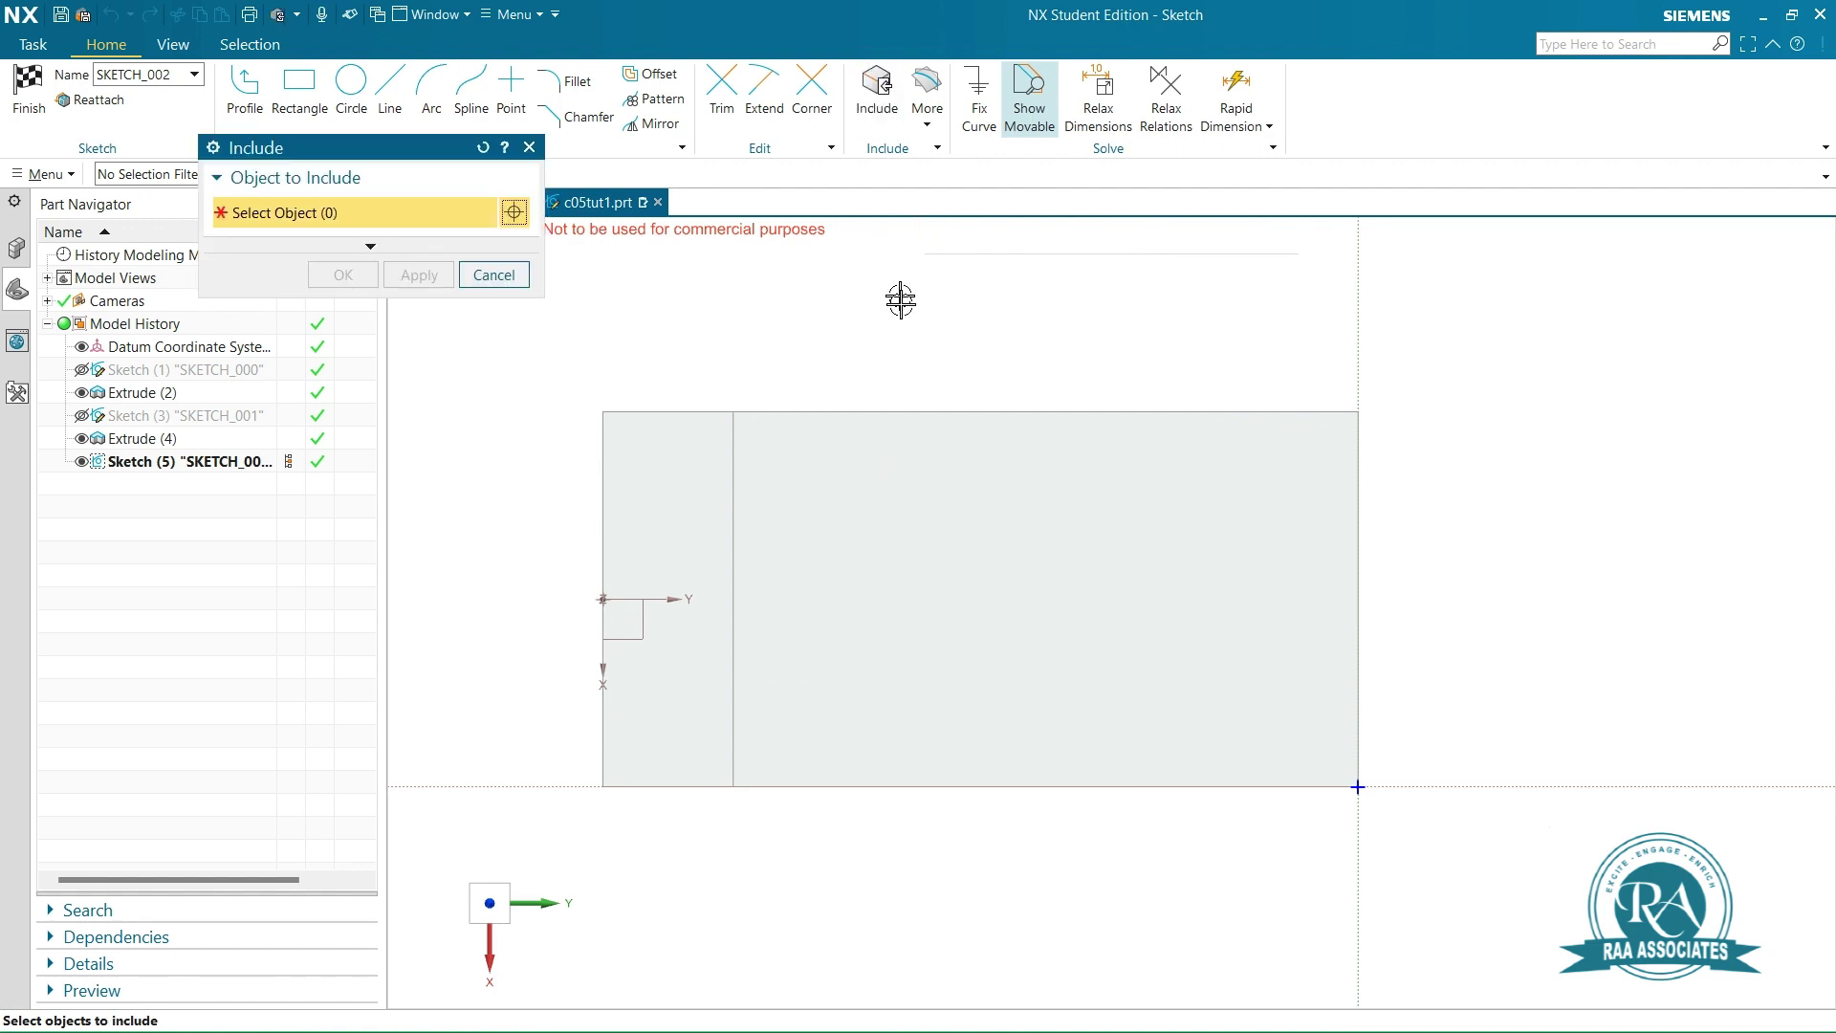
left_click_drag(575, 579, 703, 615)
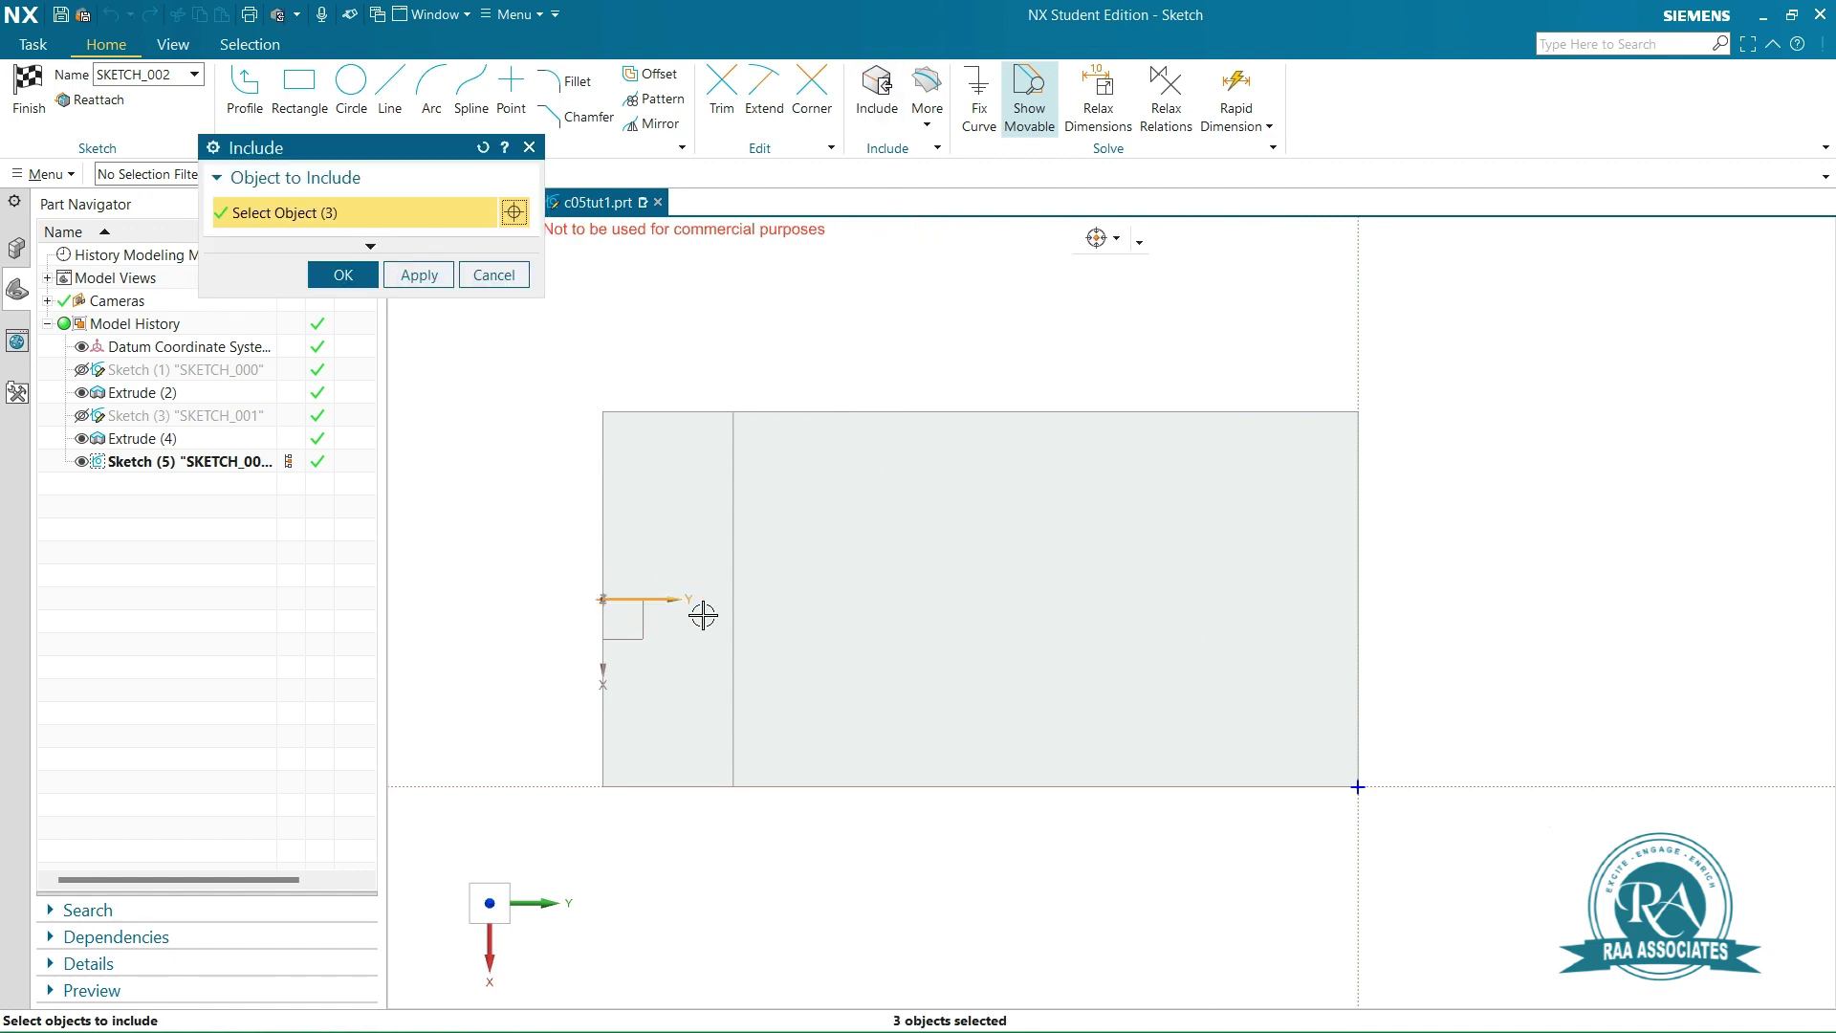
left_click(350, 274)
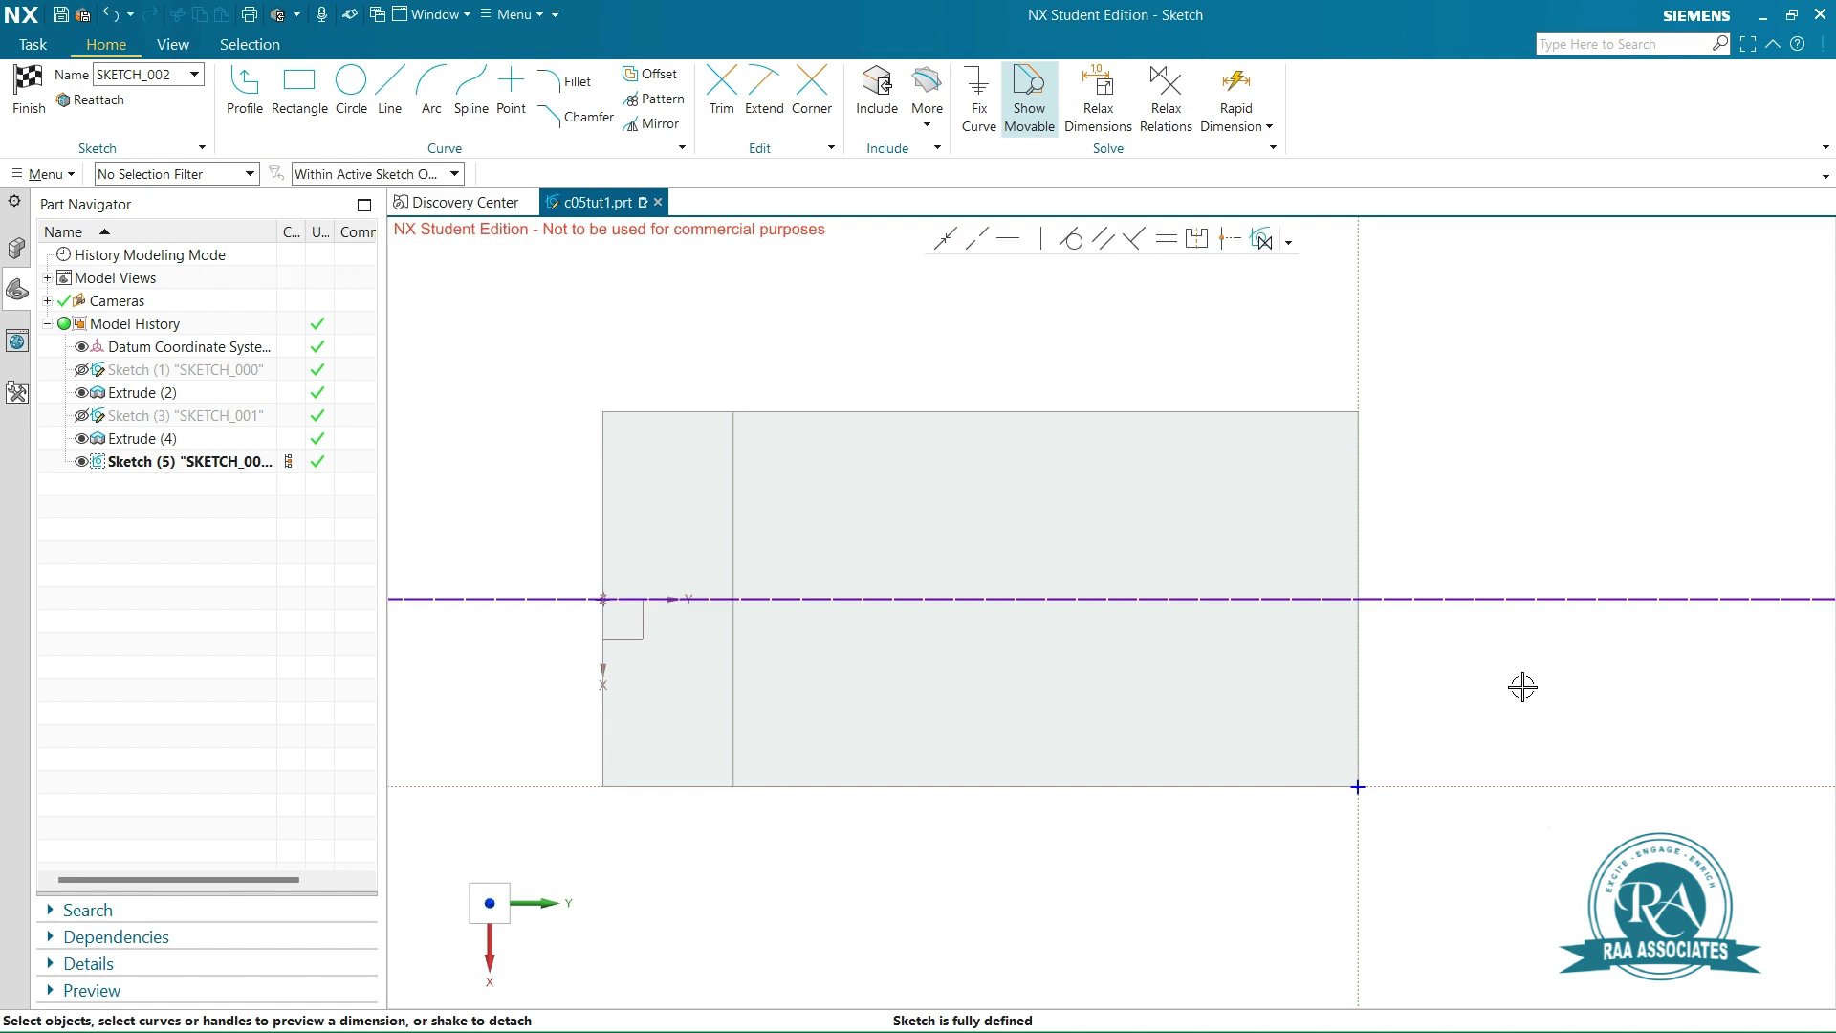
Project the free end edge of the horizontal leg into the sketch as a curve
scroll(1523, 687, "up", 1)
scroll(1522, 687, "down", 2)
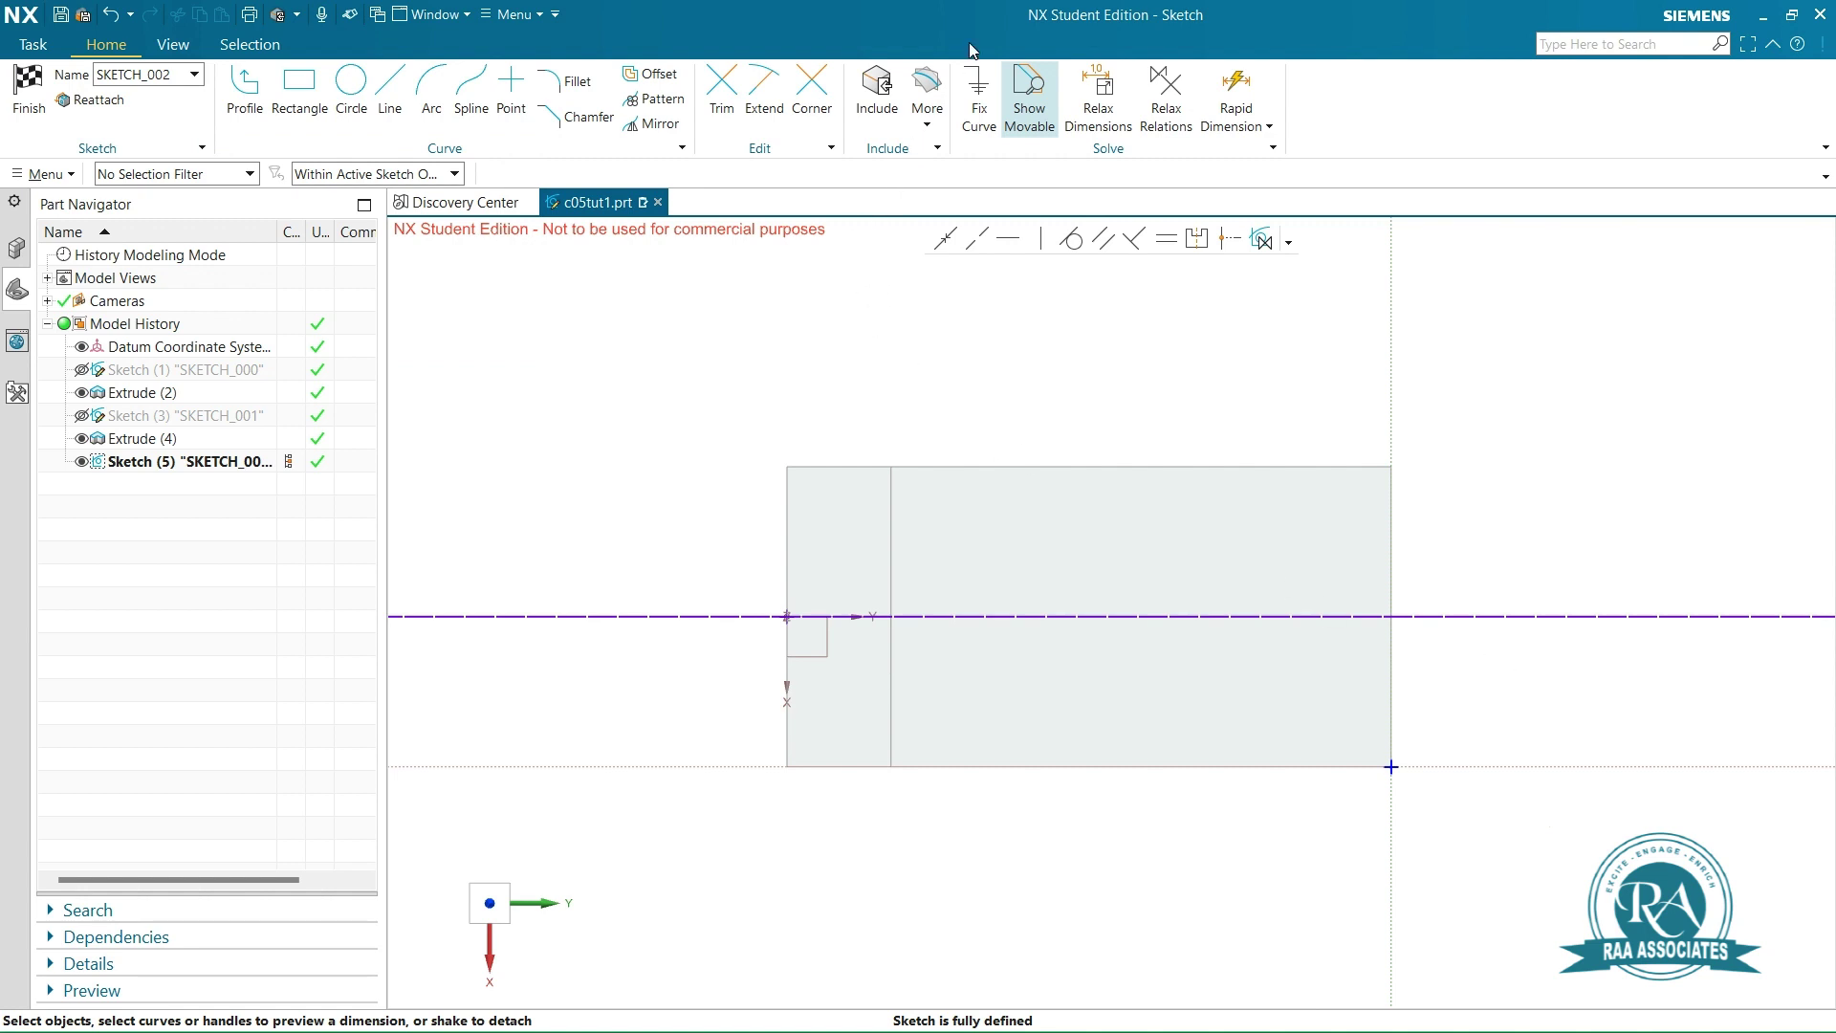
left_click(935, 103)
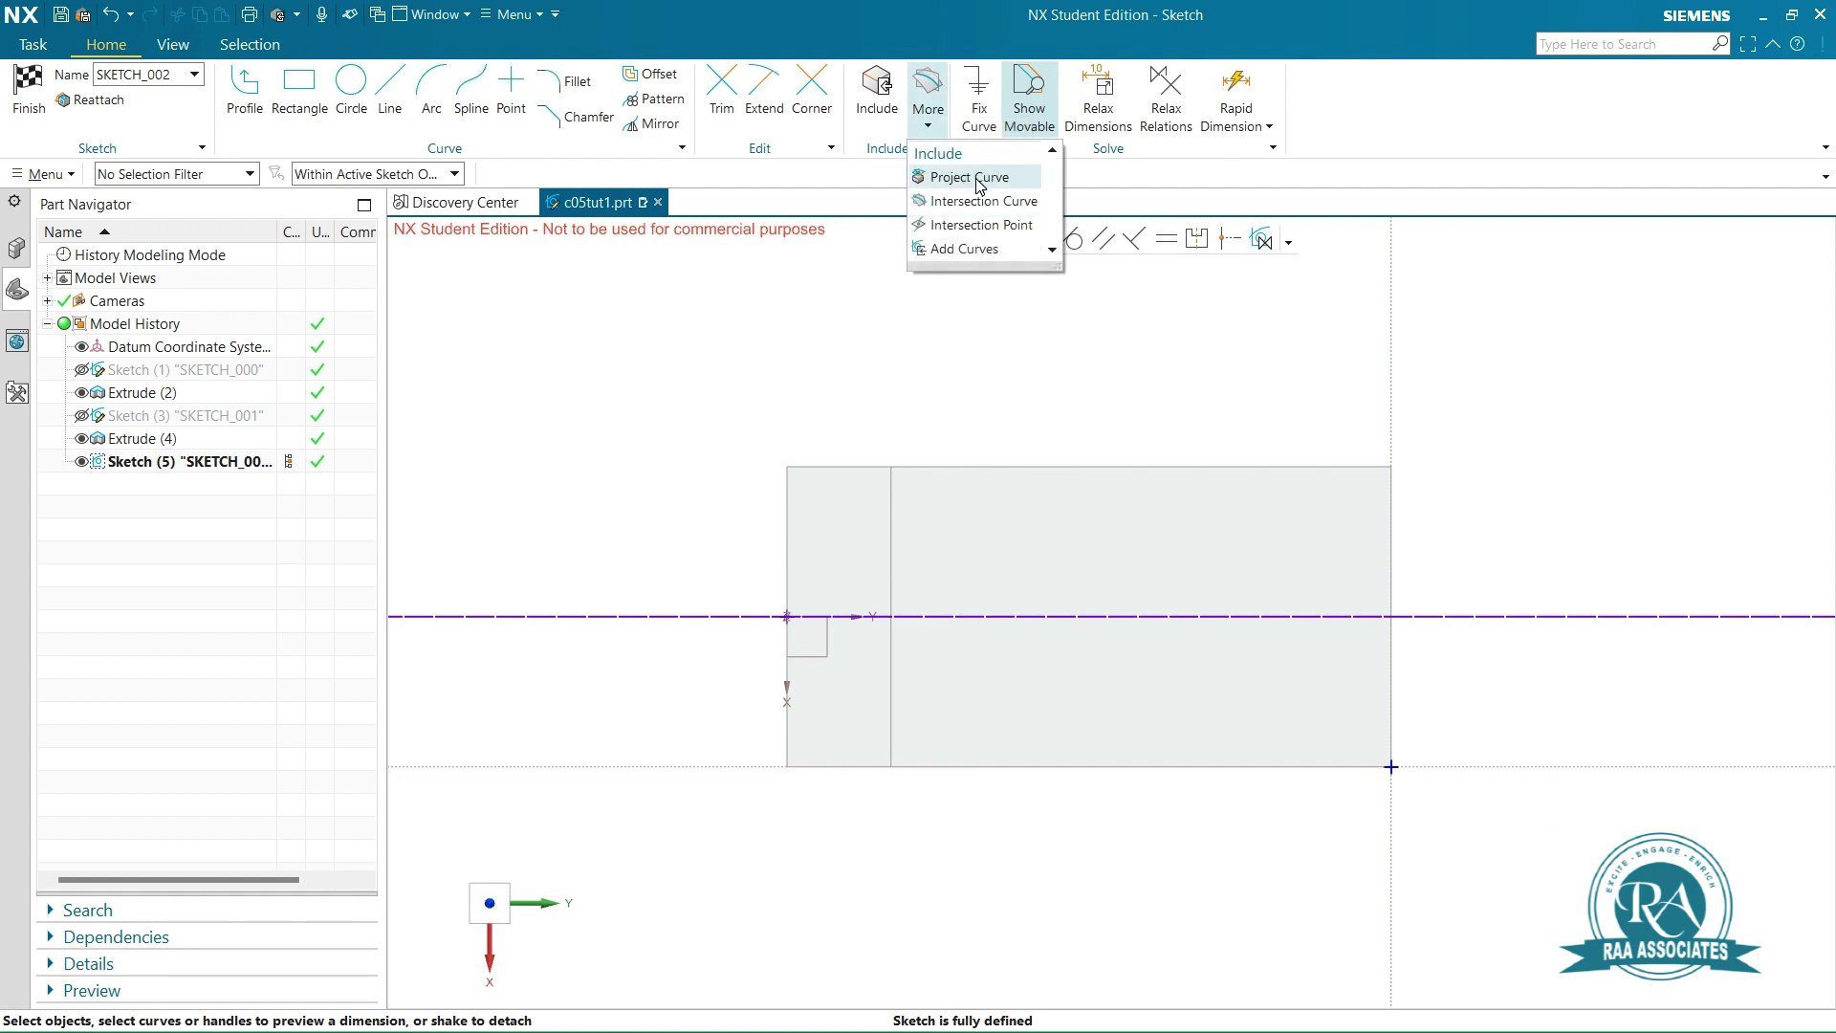
left_click(969, 178)
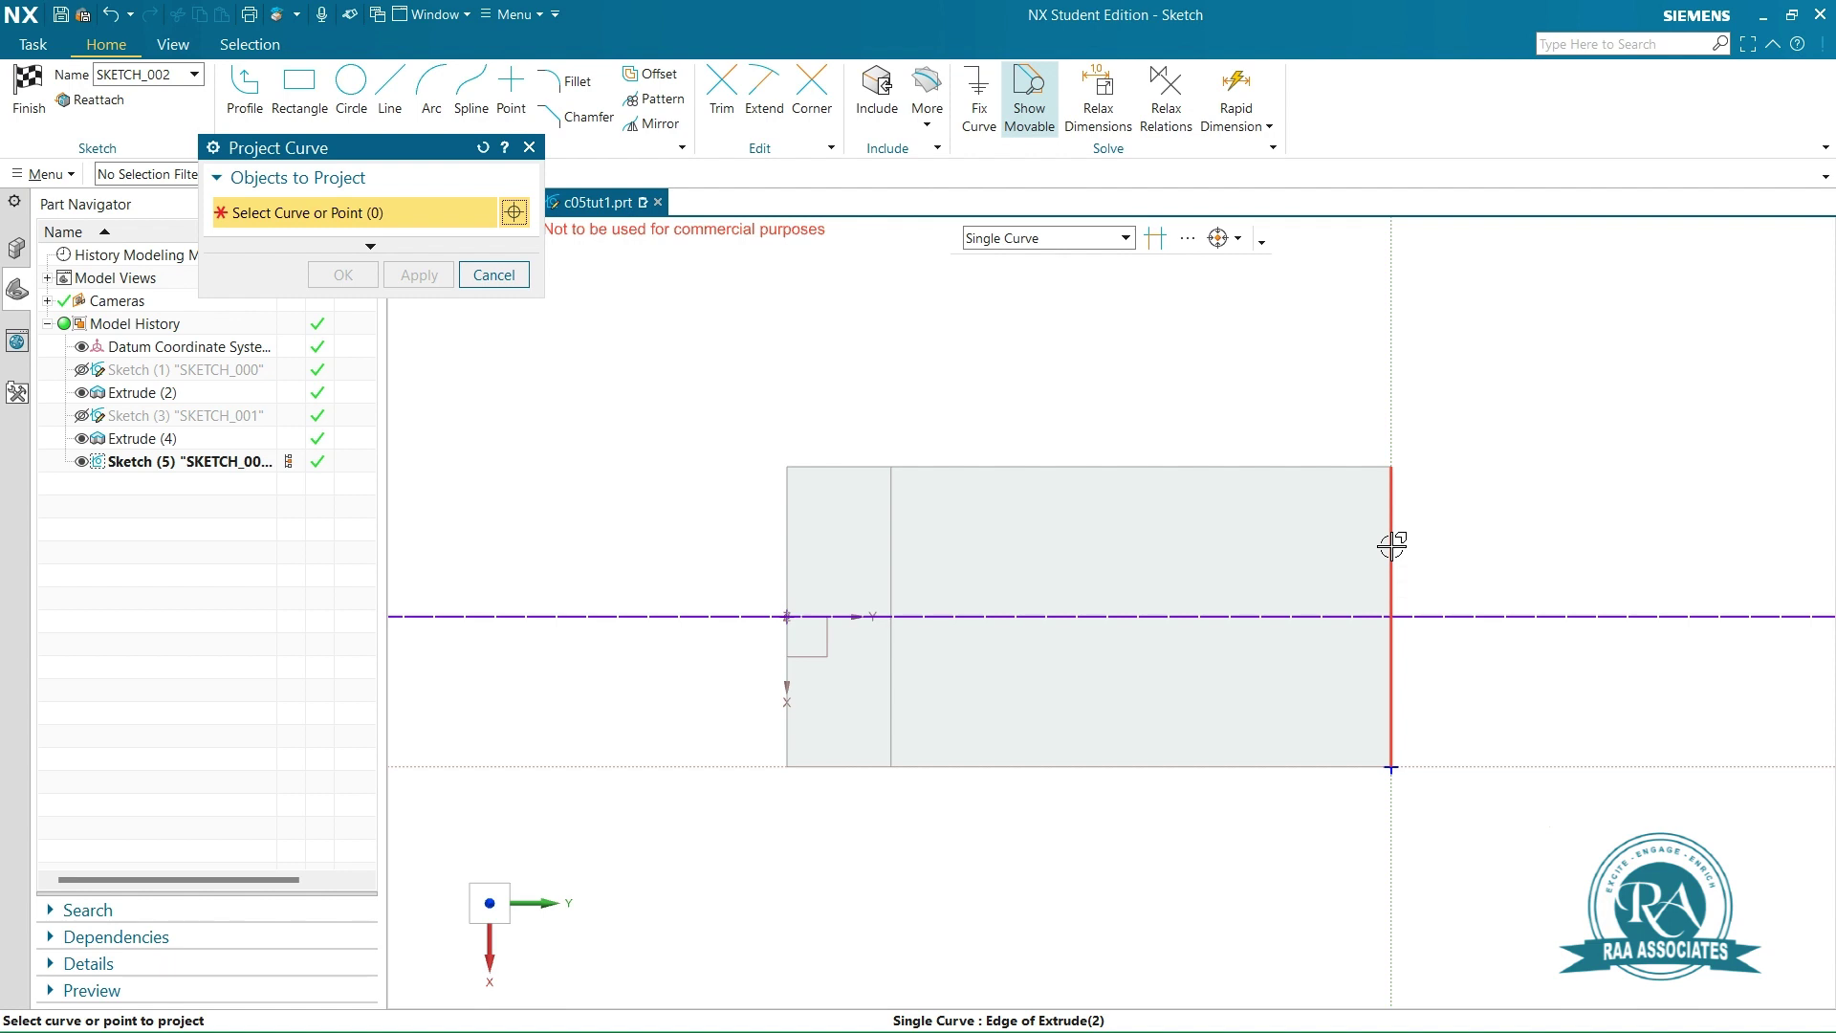
left_click(1393, 545)
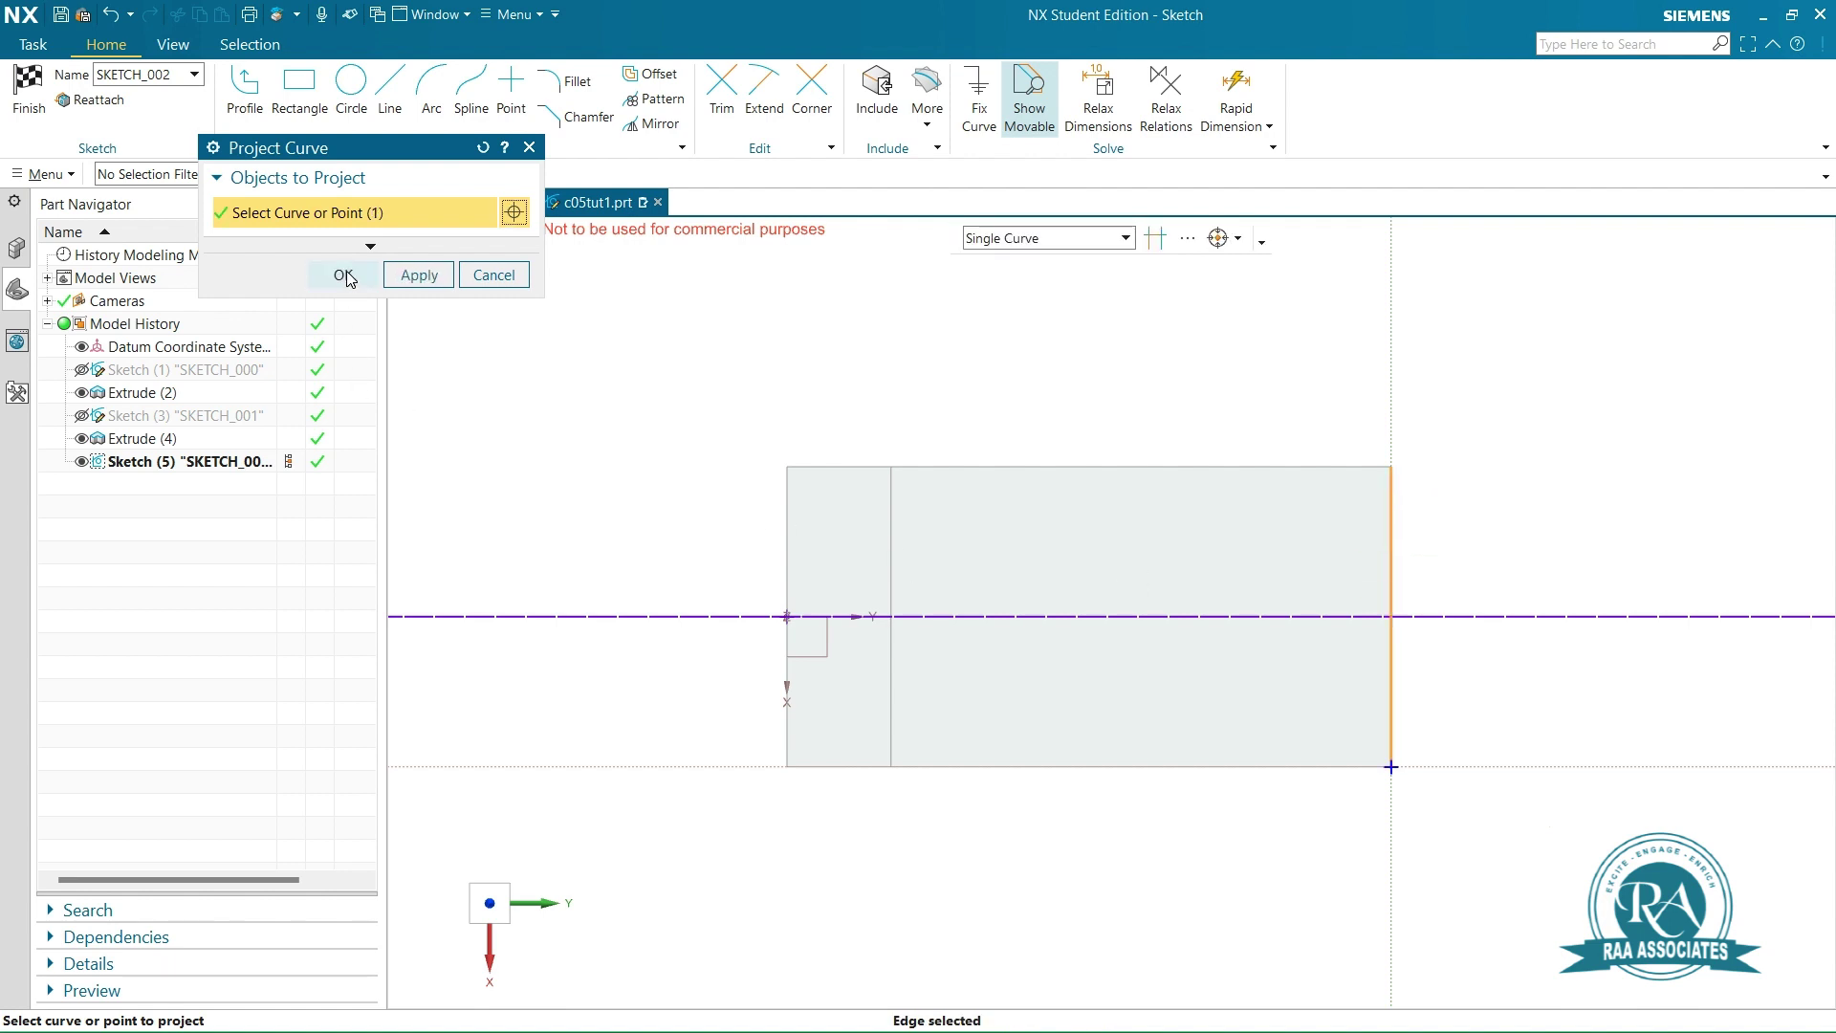
left_click(344, 275)
Draw a 24 mm diameter circle centred on the included Y axis, on the horizontal leg near its free end
scroll(1601, 551, "up", 1)
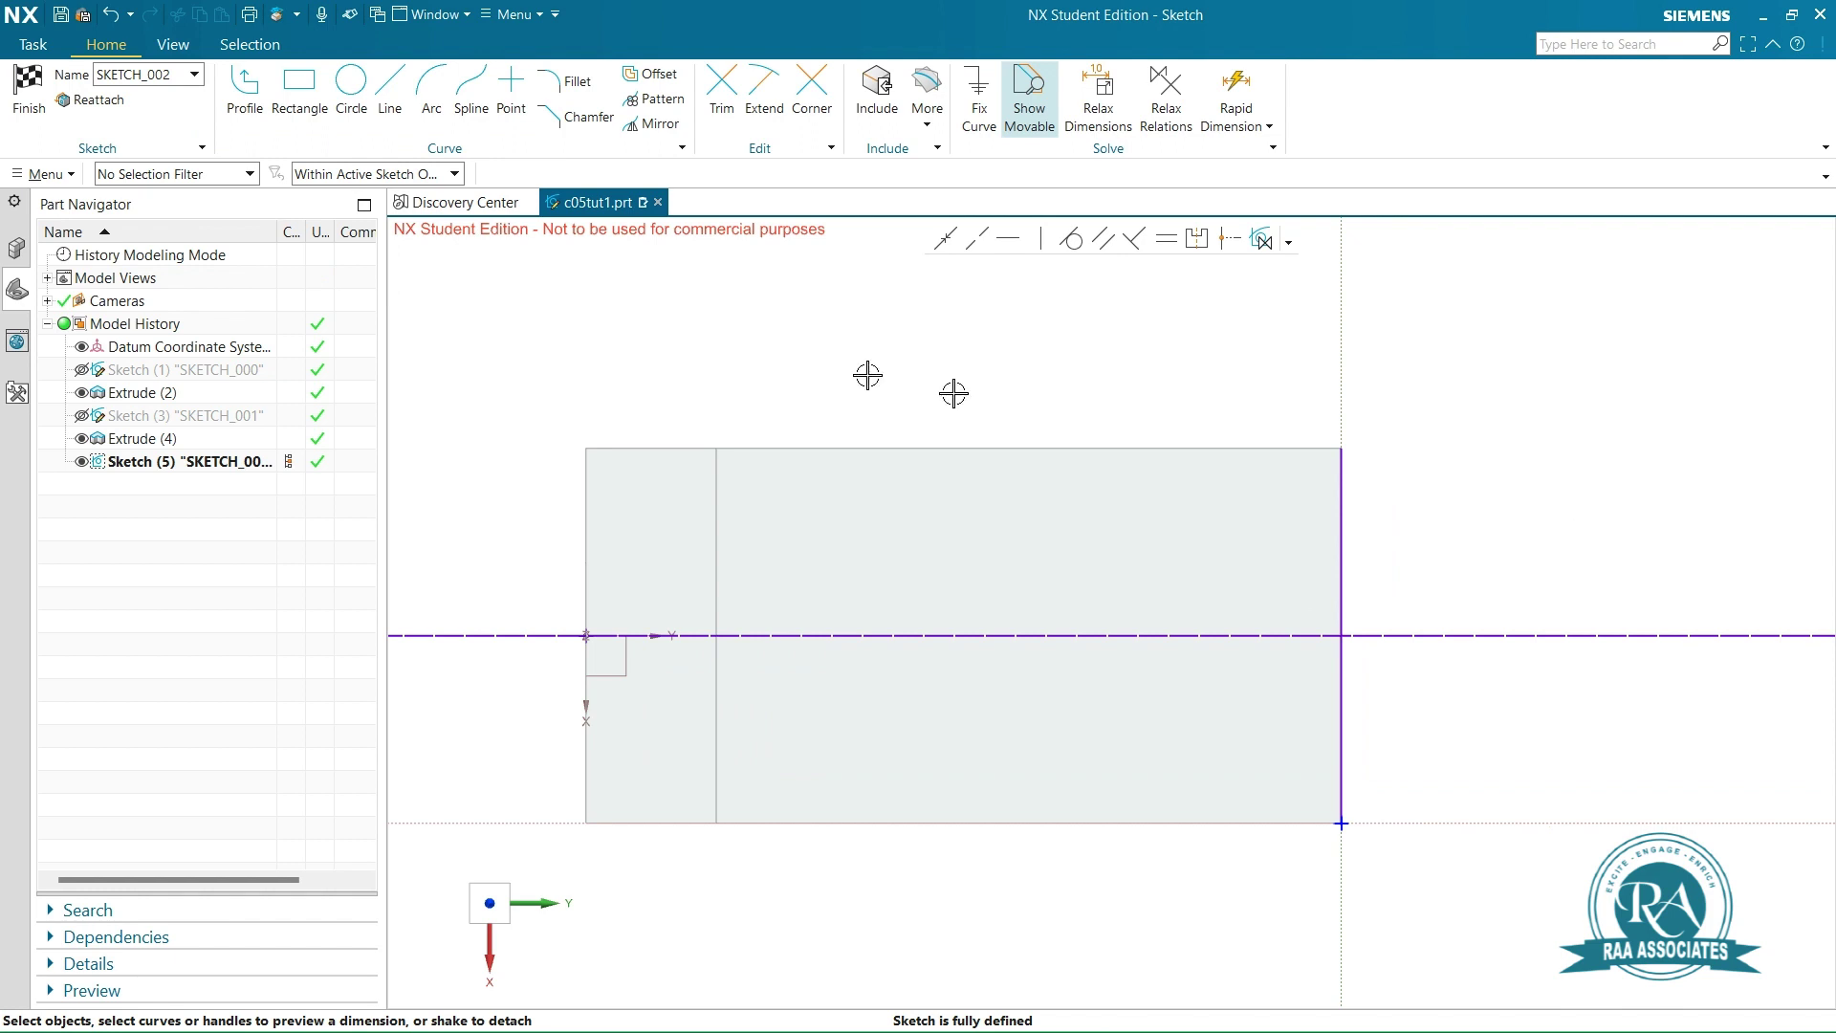
left_click(353, 93)
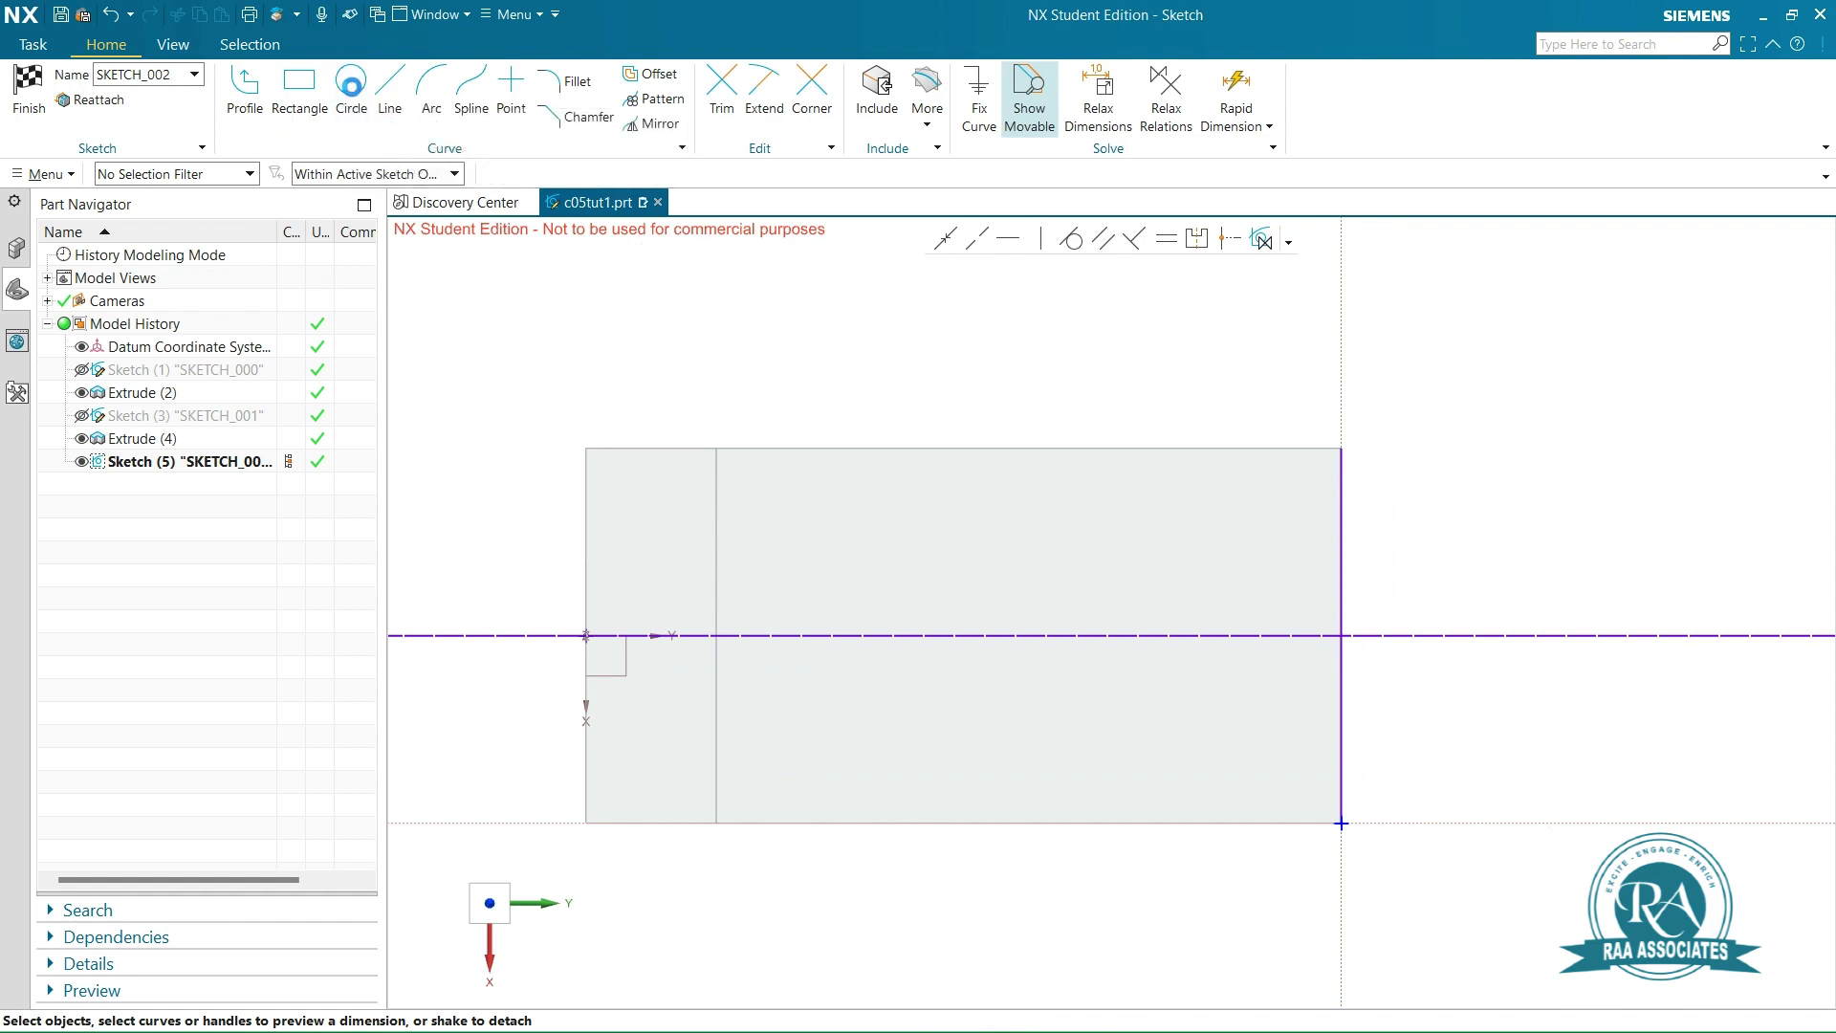
left_click(1104, 634)
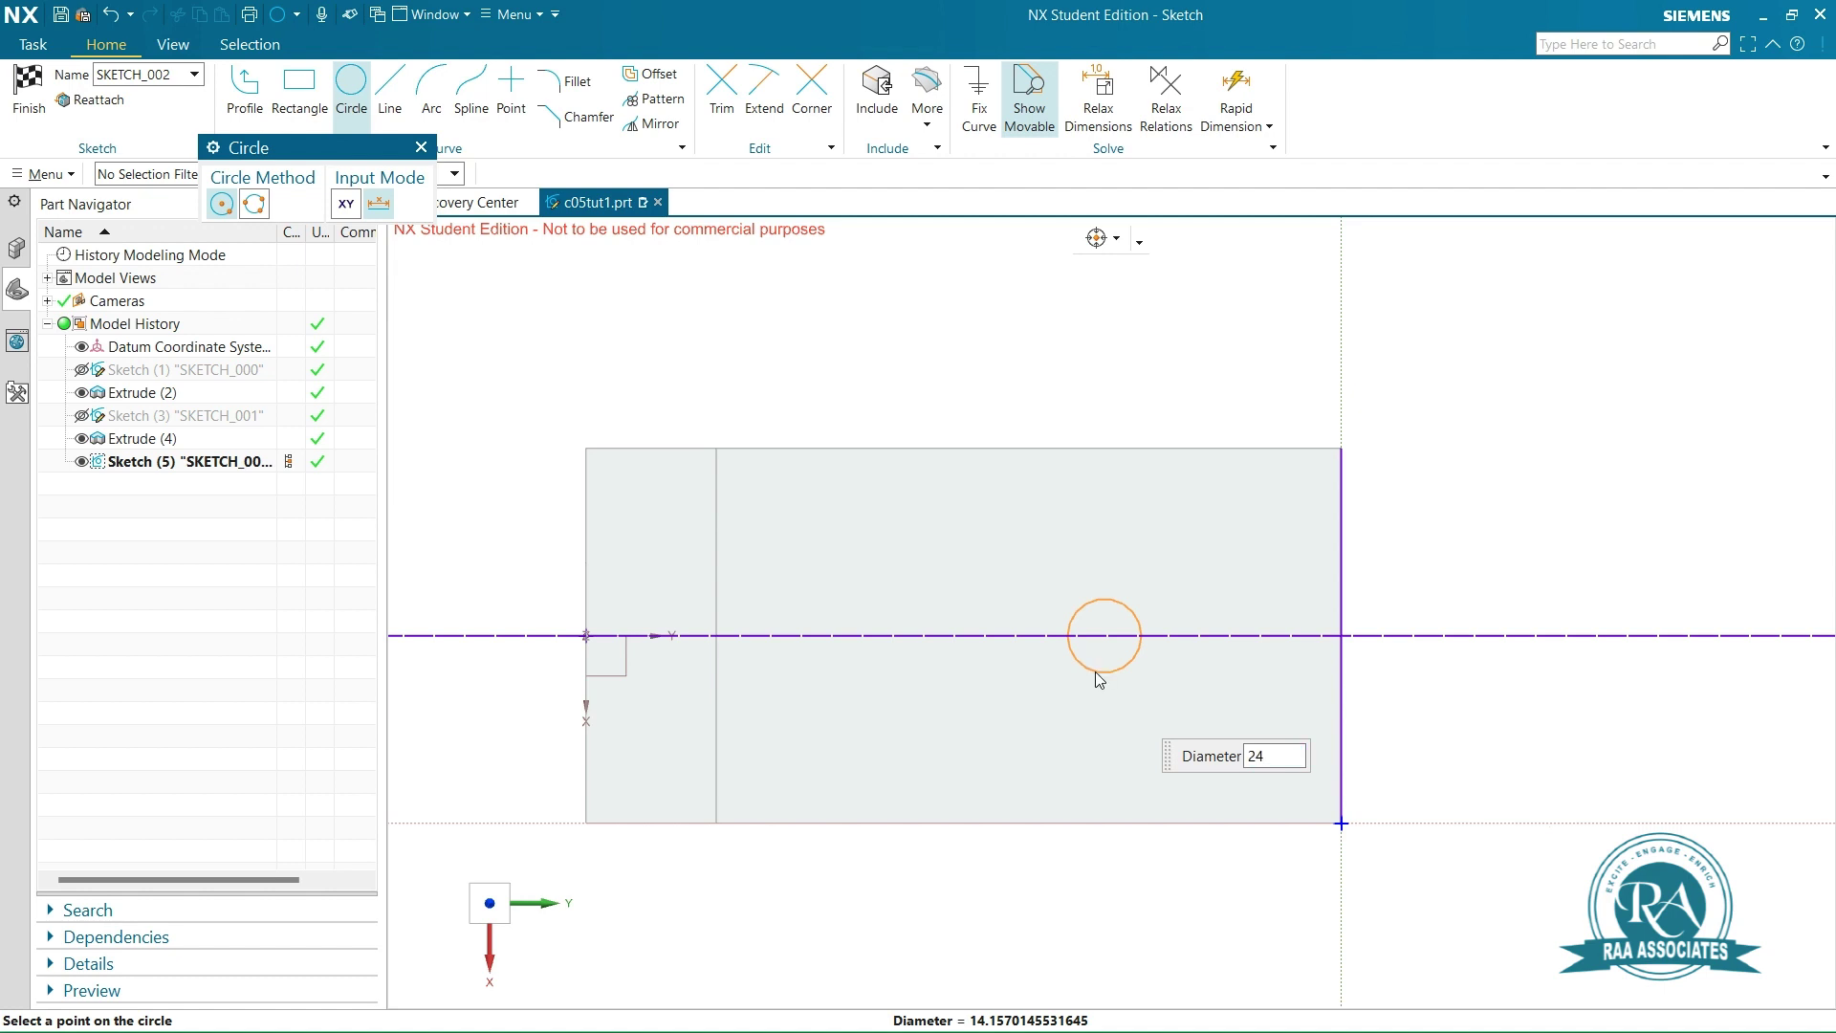
key("Return")
key("Escape")
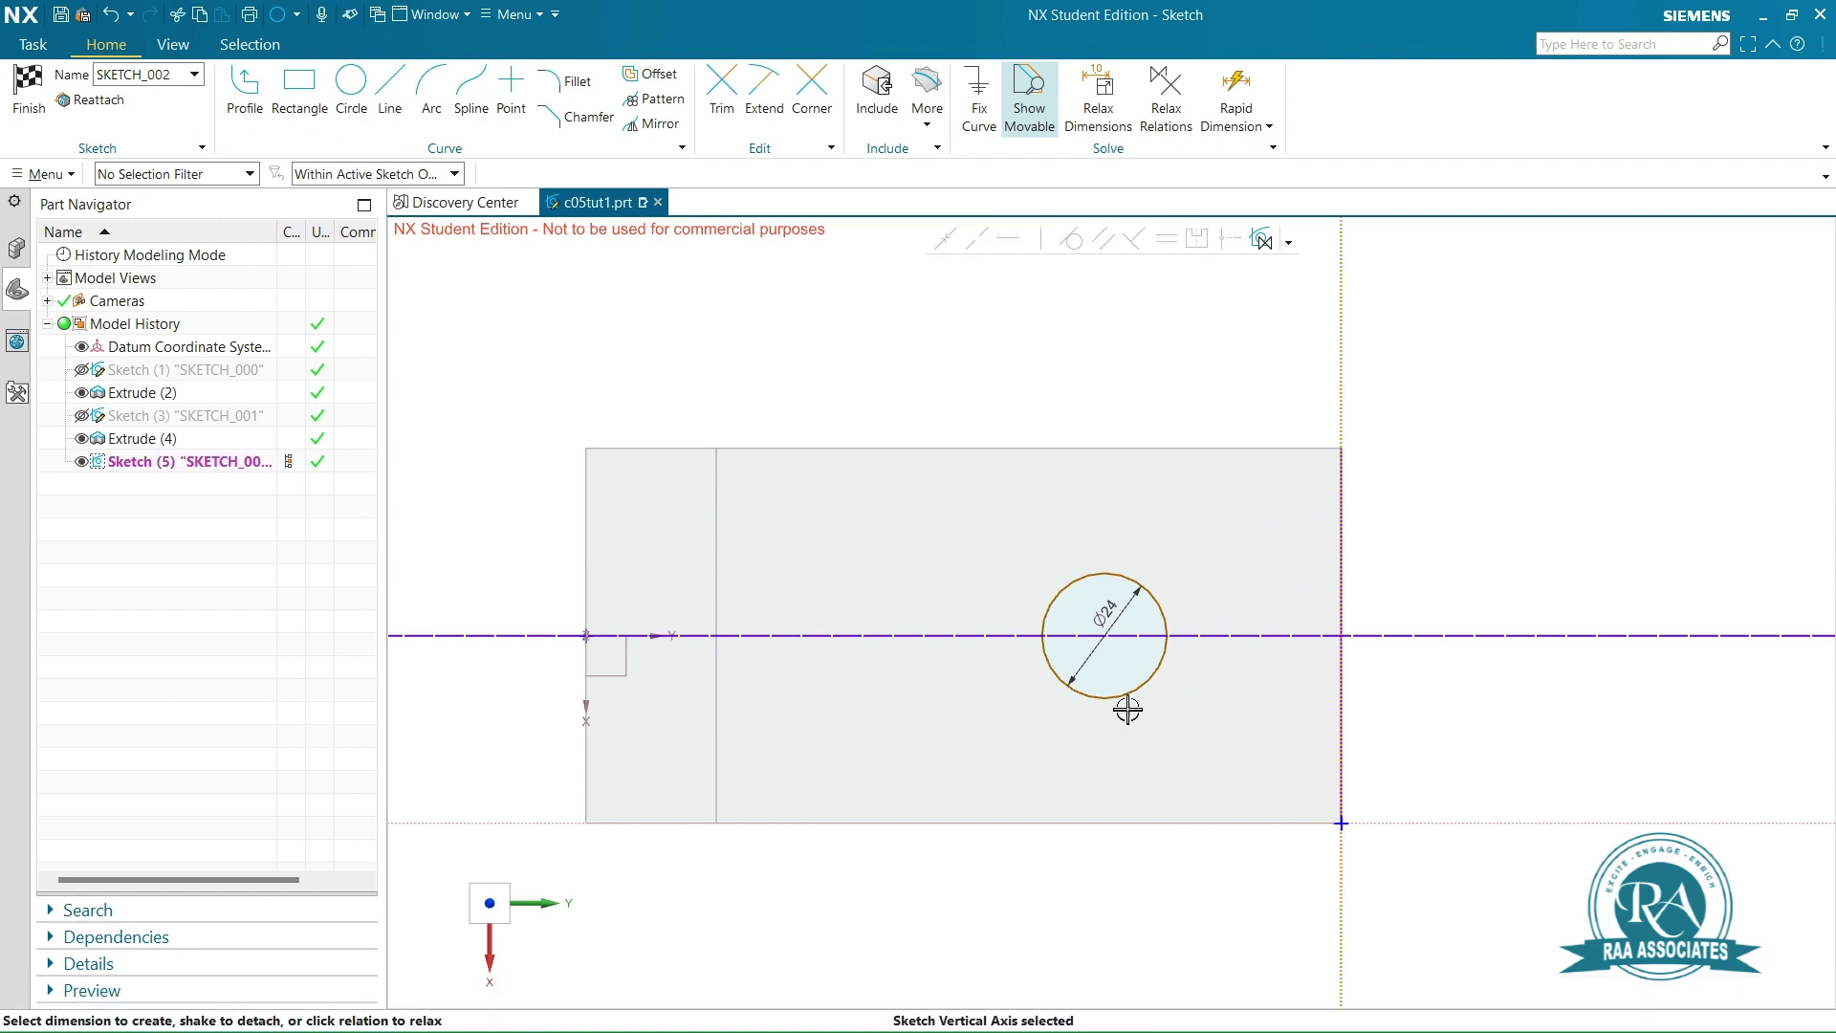
Dimension the distance from the circle's centre to the free end of the leg and set it to 50 mm
left_click(1102, 636)
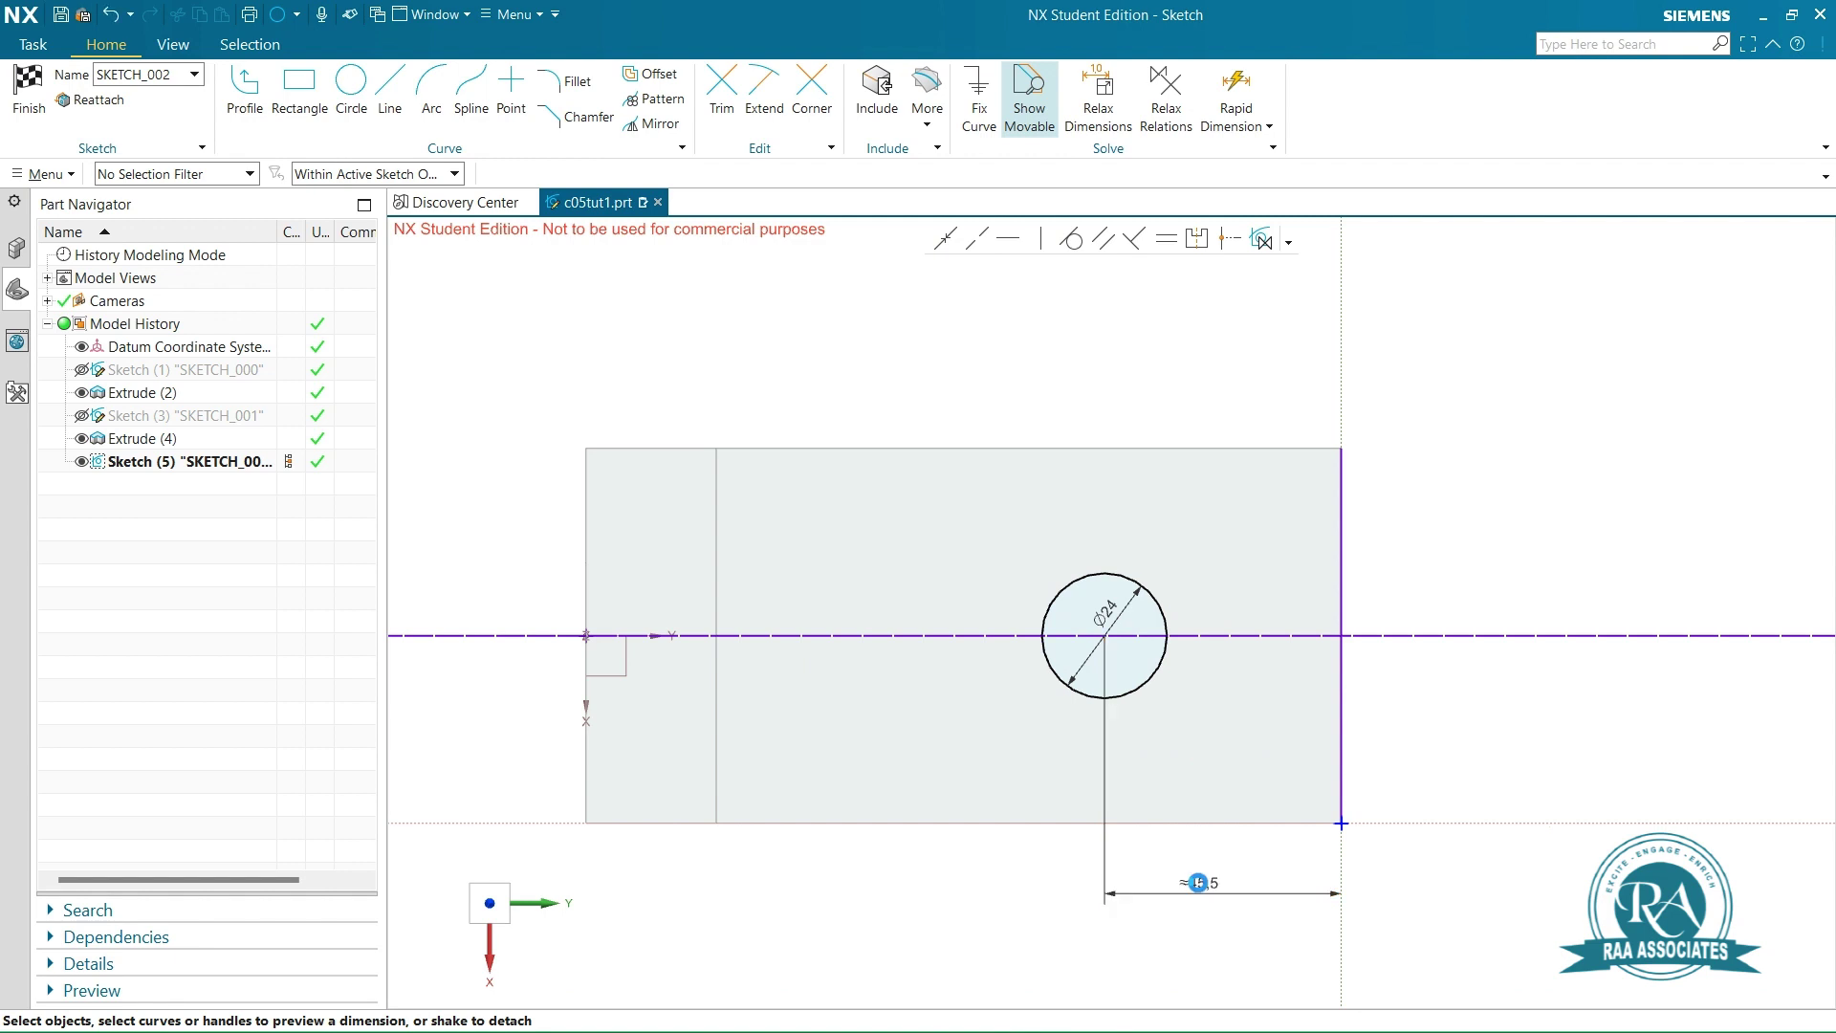
left_click(1202, 883)
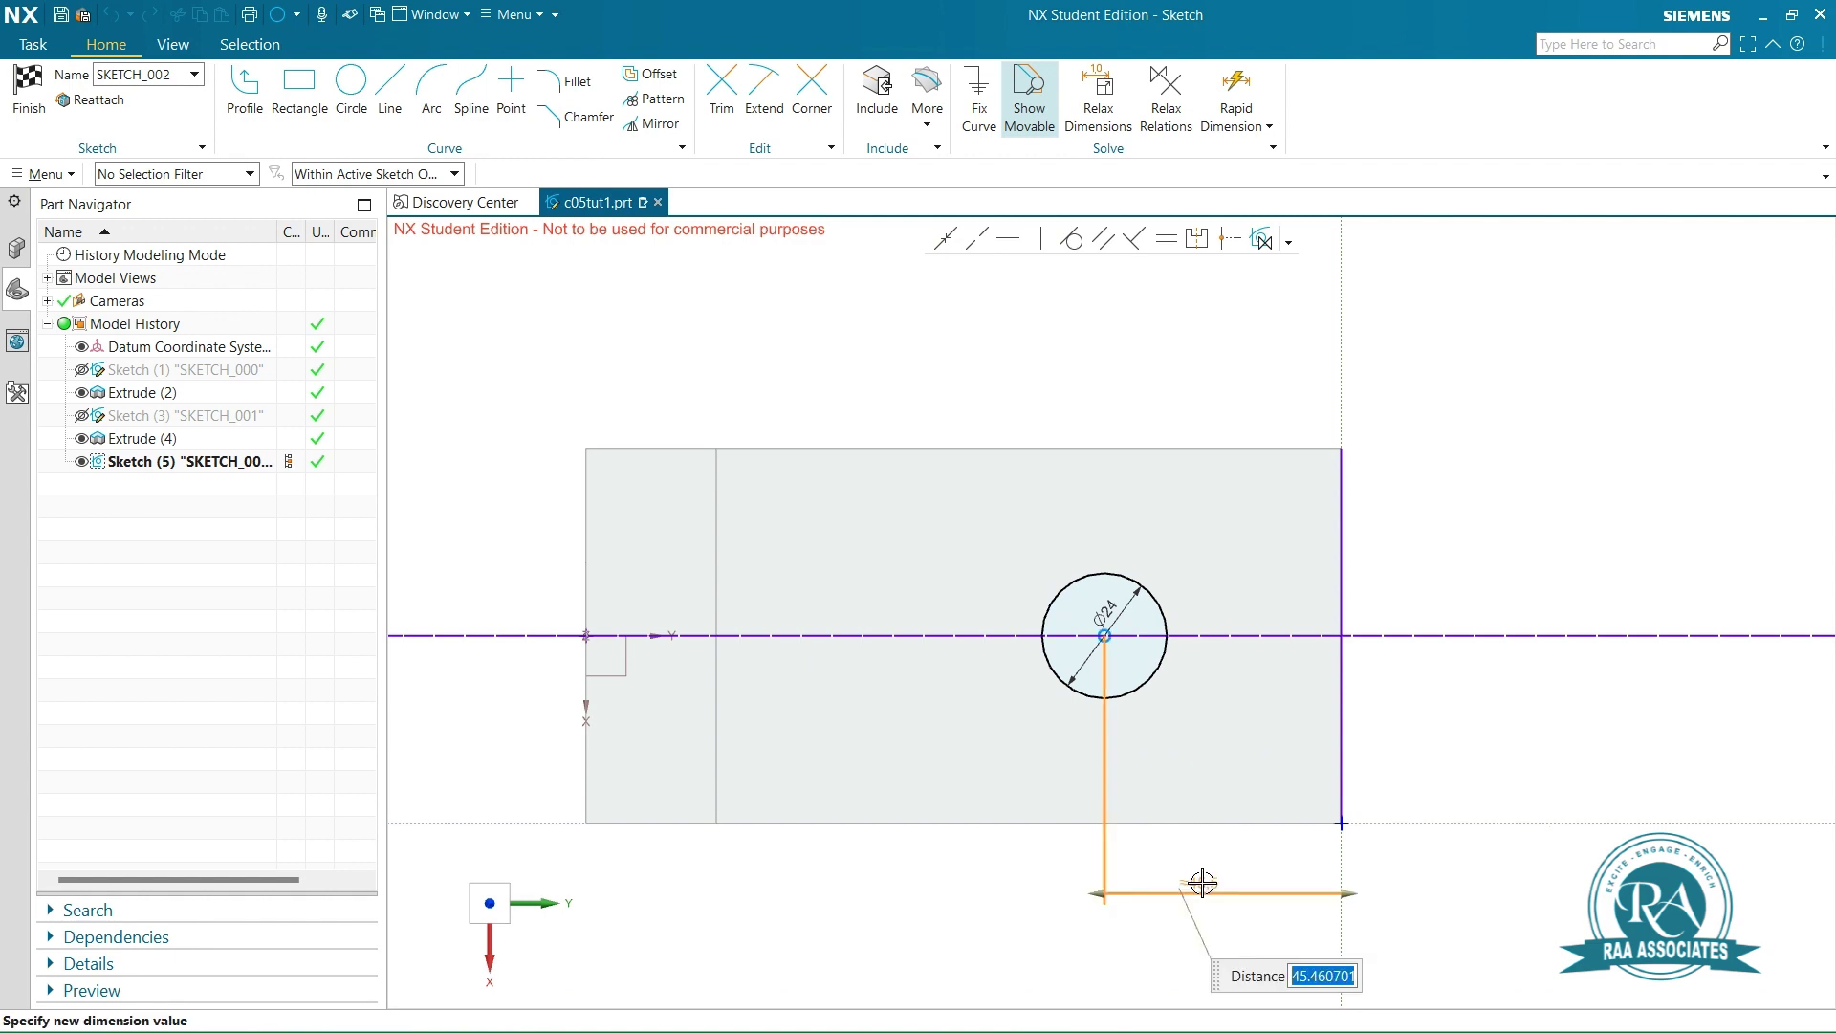
type("50")
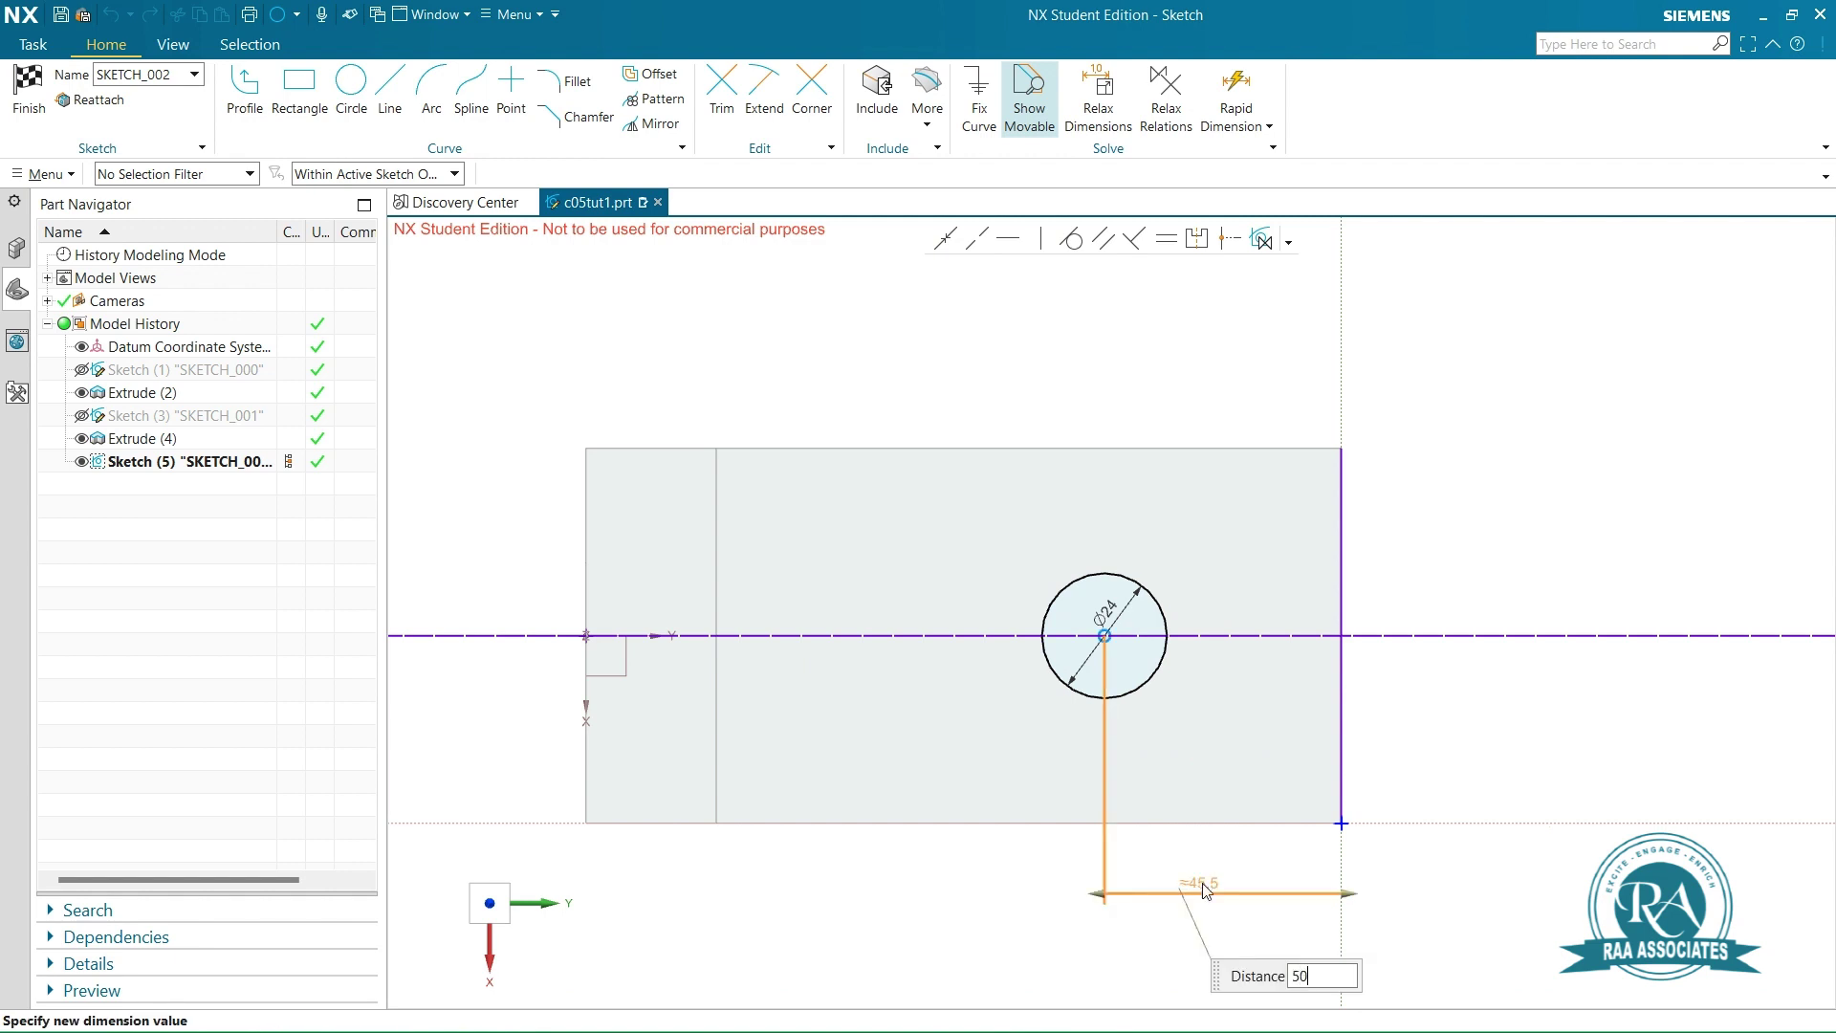
key("Return")
middle_click(885, 882)
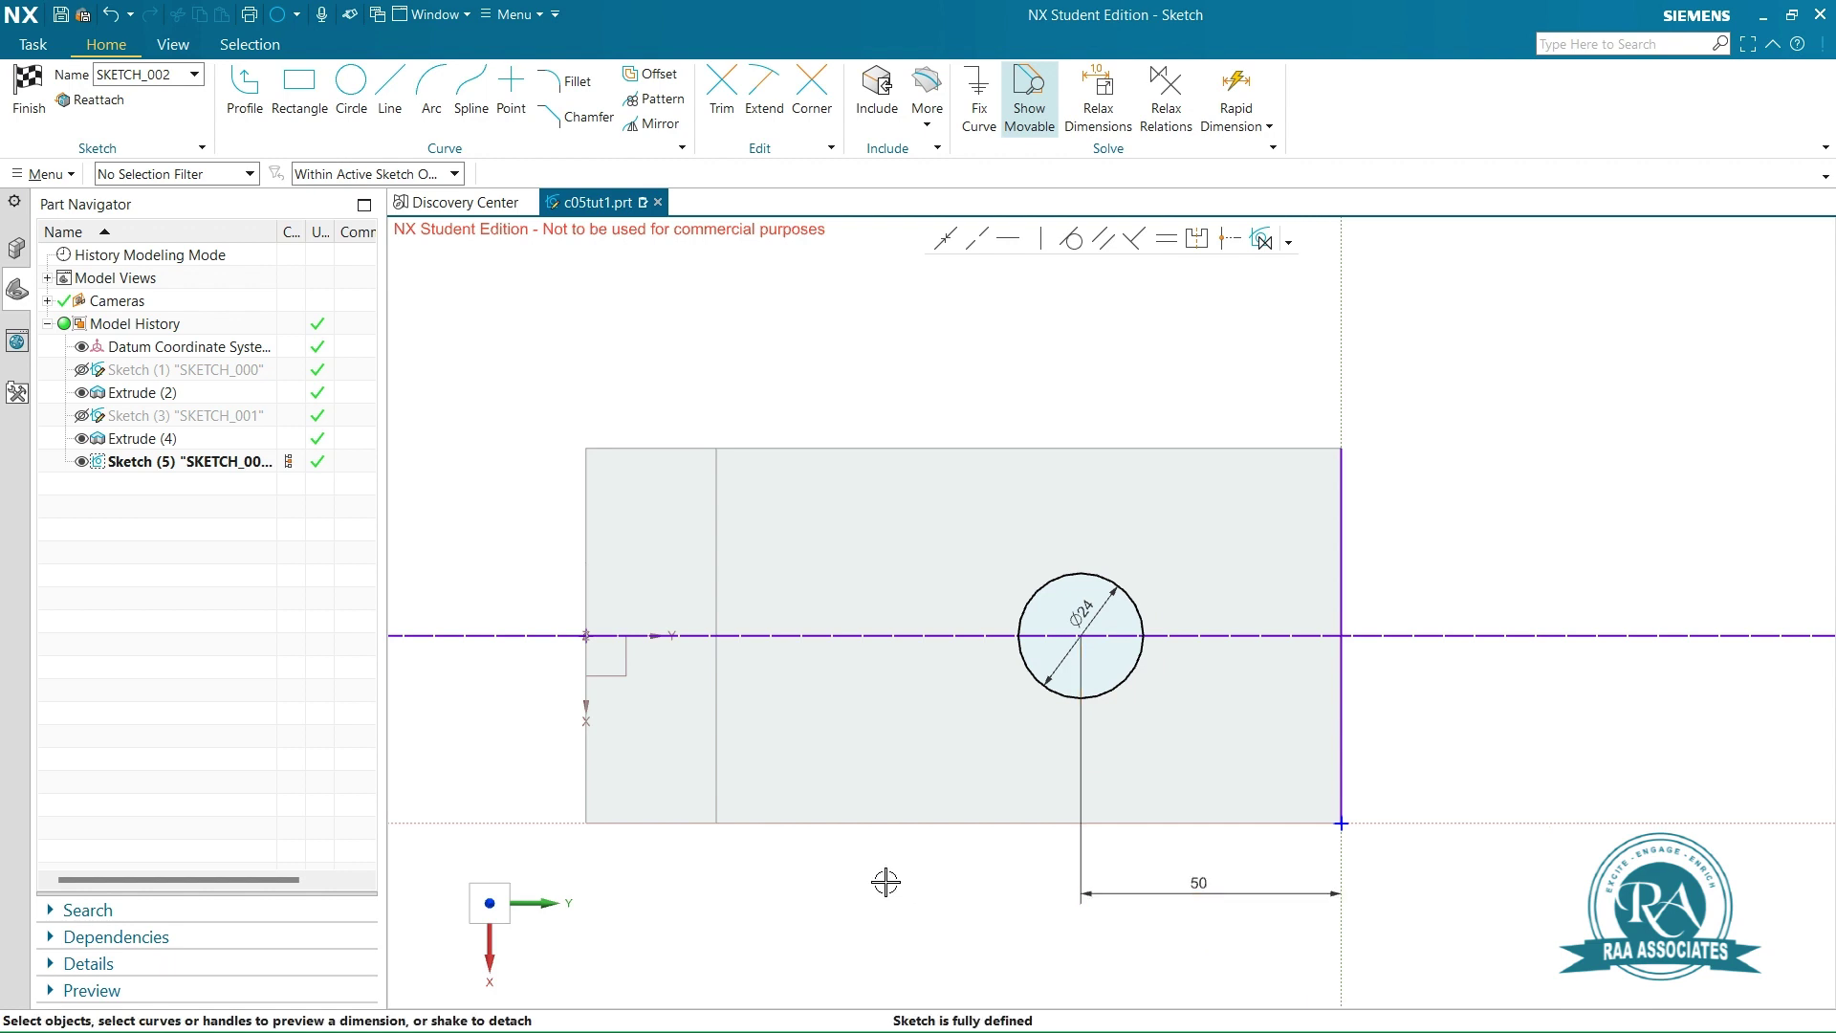
Draw two lines parallel to the Y axis from the circle's opposite tangent points, extending beyond the projected end edge
left_click(390, 93)
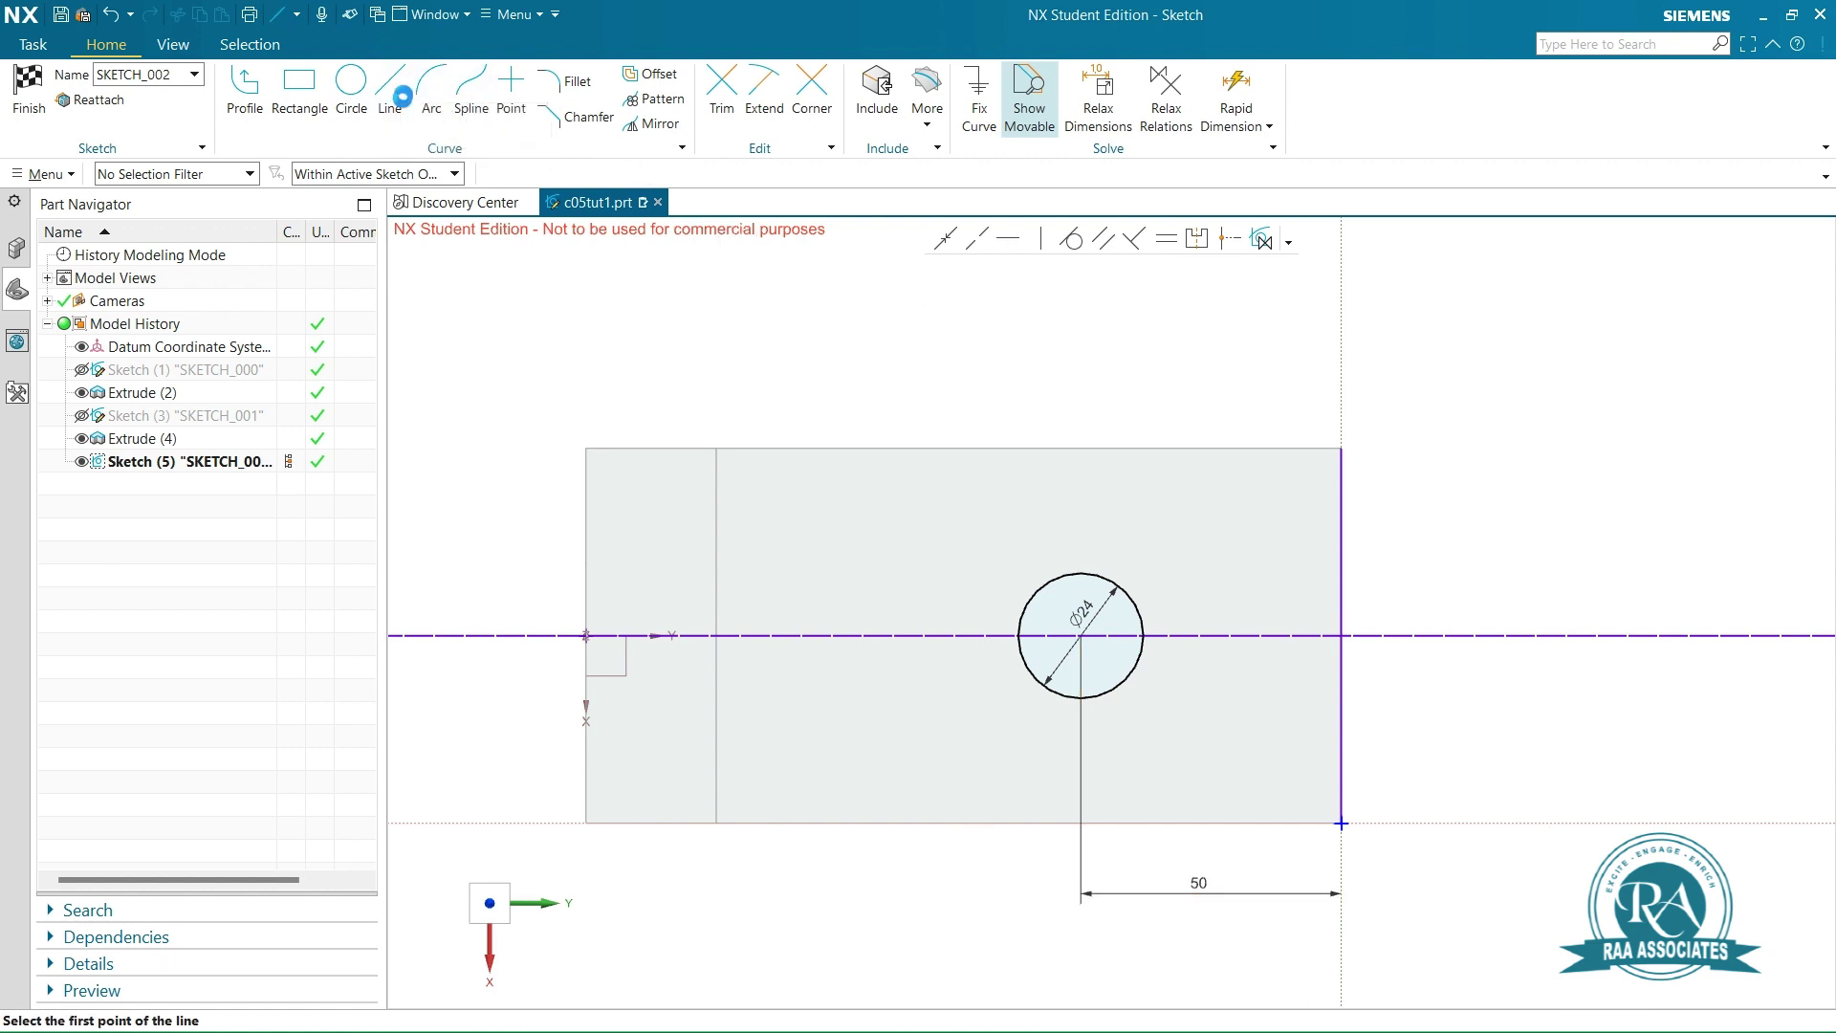
left_click(1078, 571)
left_click(1545, 560)
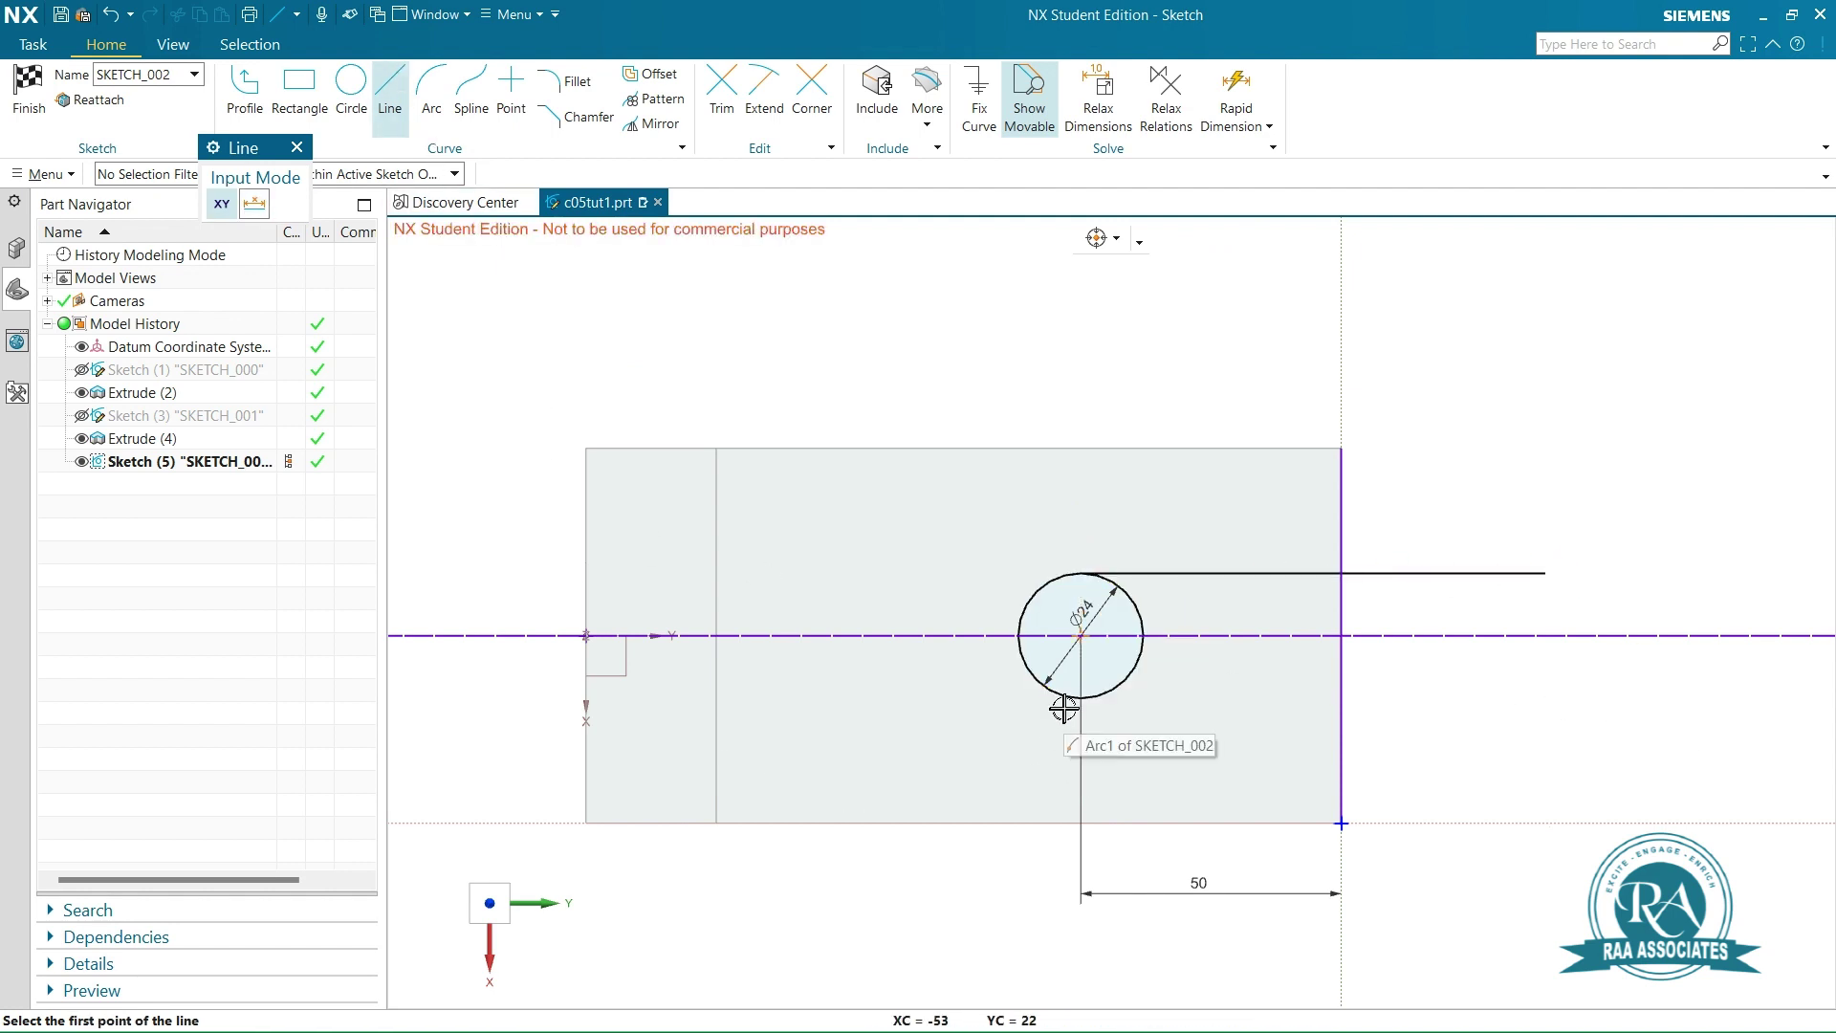
key("Escape")
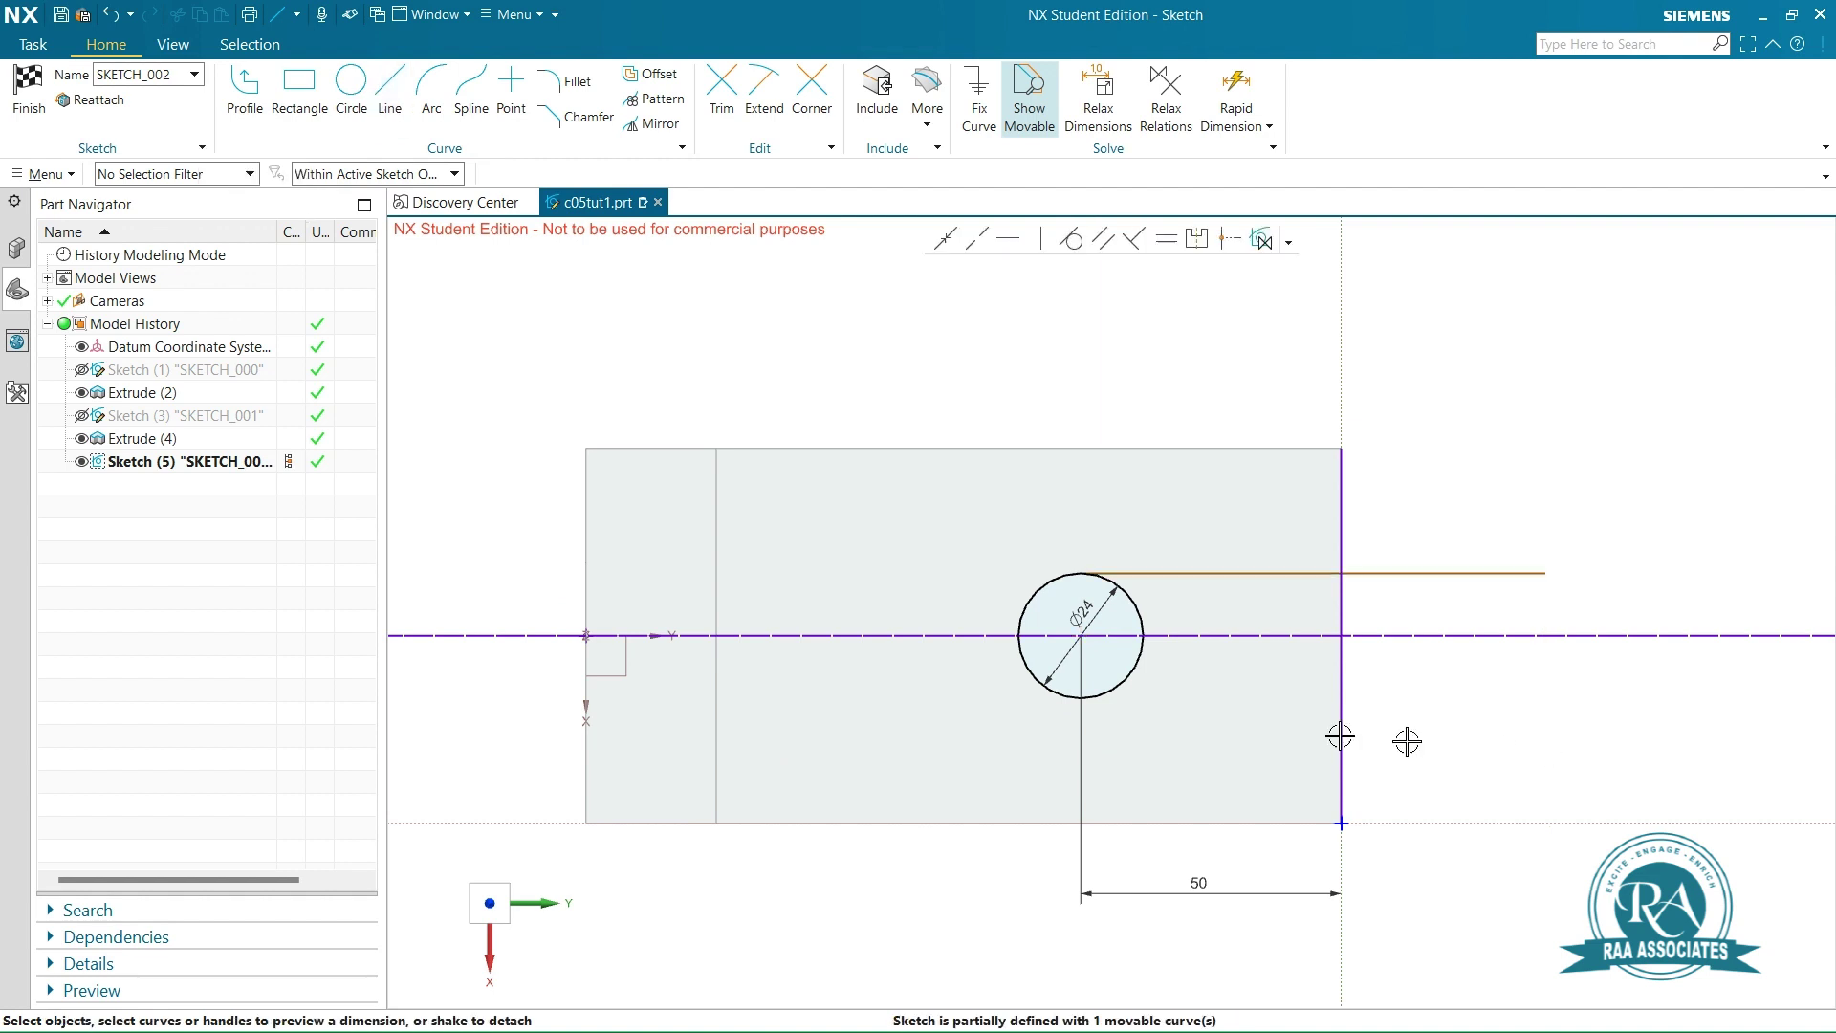
left_click(391, 92)
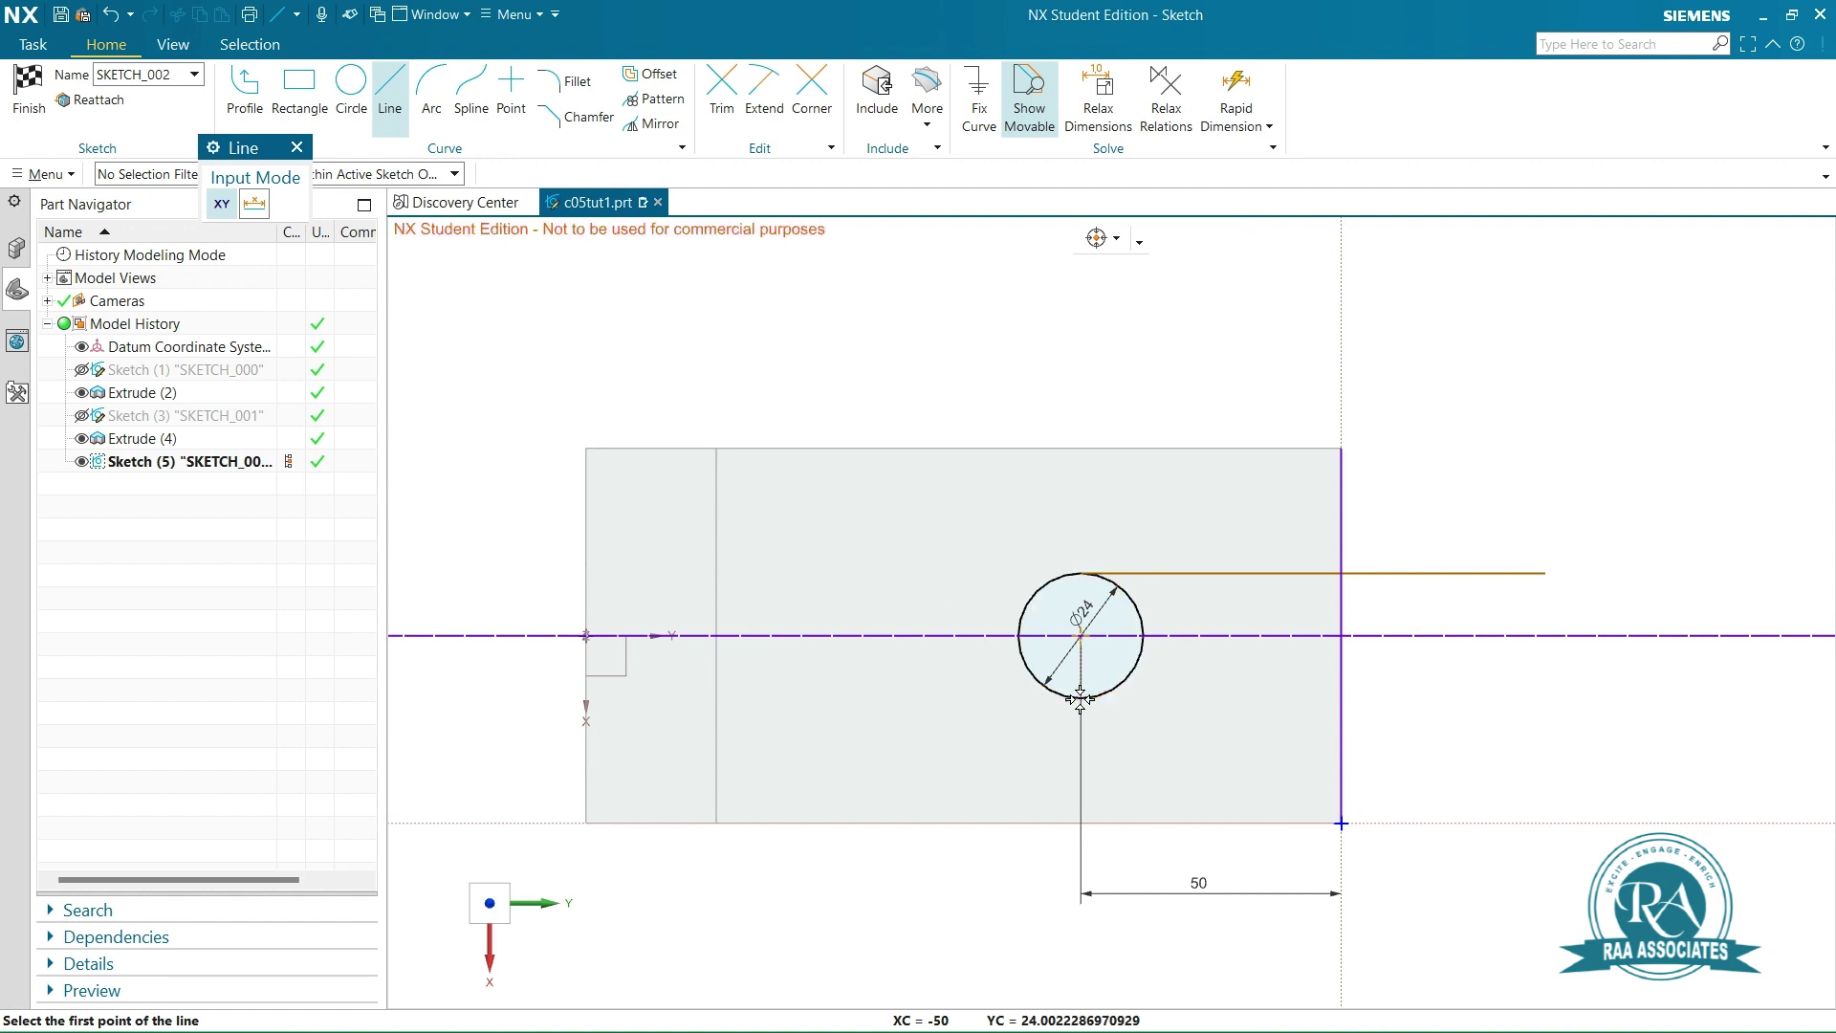
left_click(1080, 699)
left_click(1547, 713)
scroll(1608, 761, "up", 1)
key("Escape")
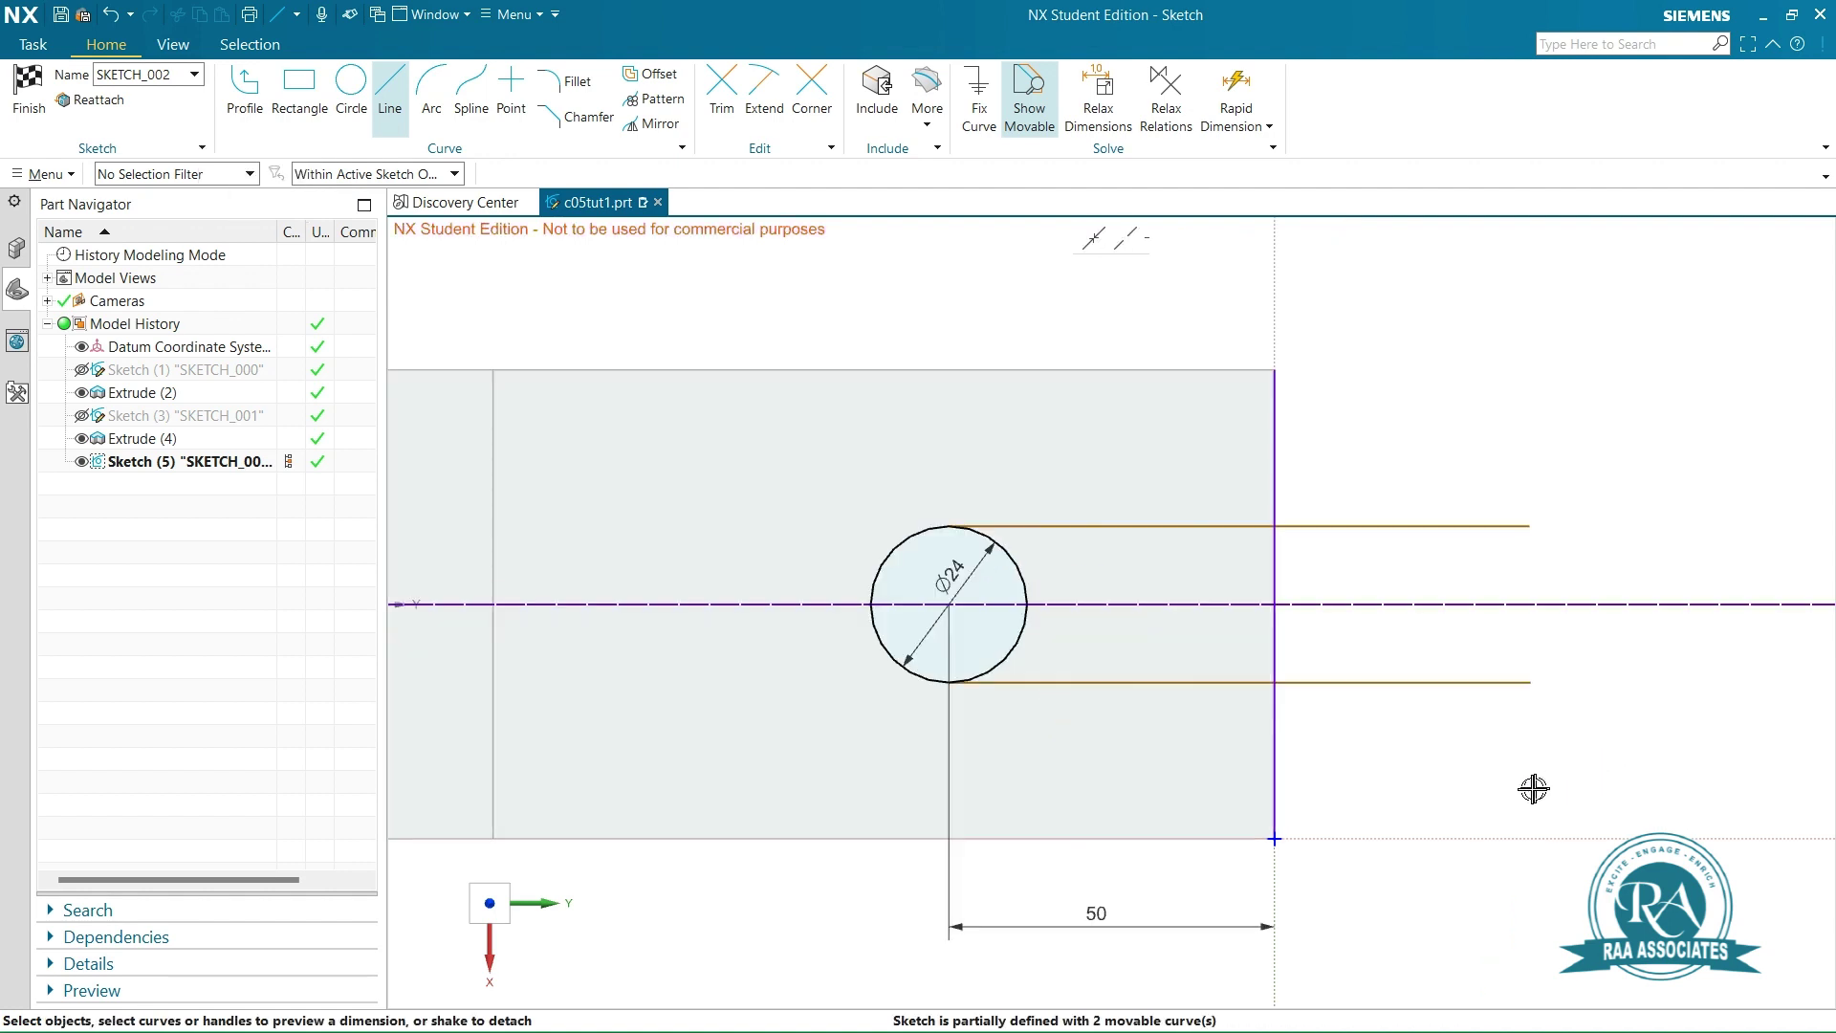
Trim the overhanging lines, the outer parts of the projected edge and the inner arc to leave a closed U-shaped slot profile, and finish the sketch
left_click(722, 91)
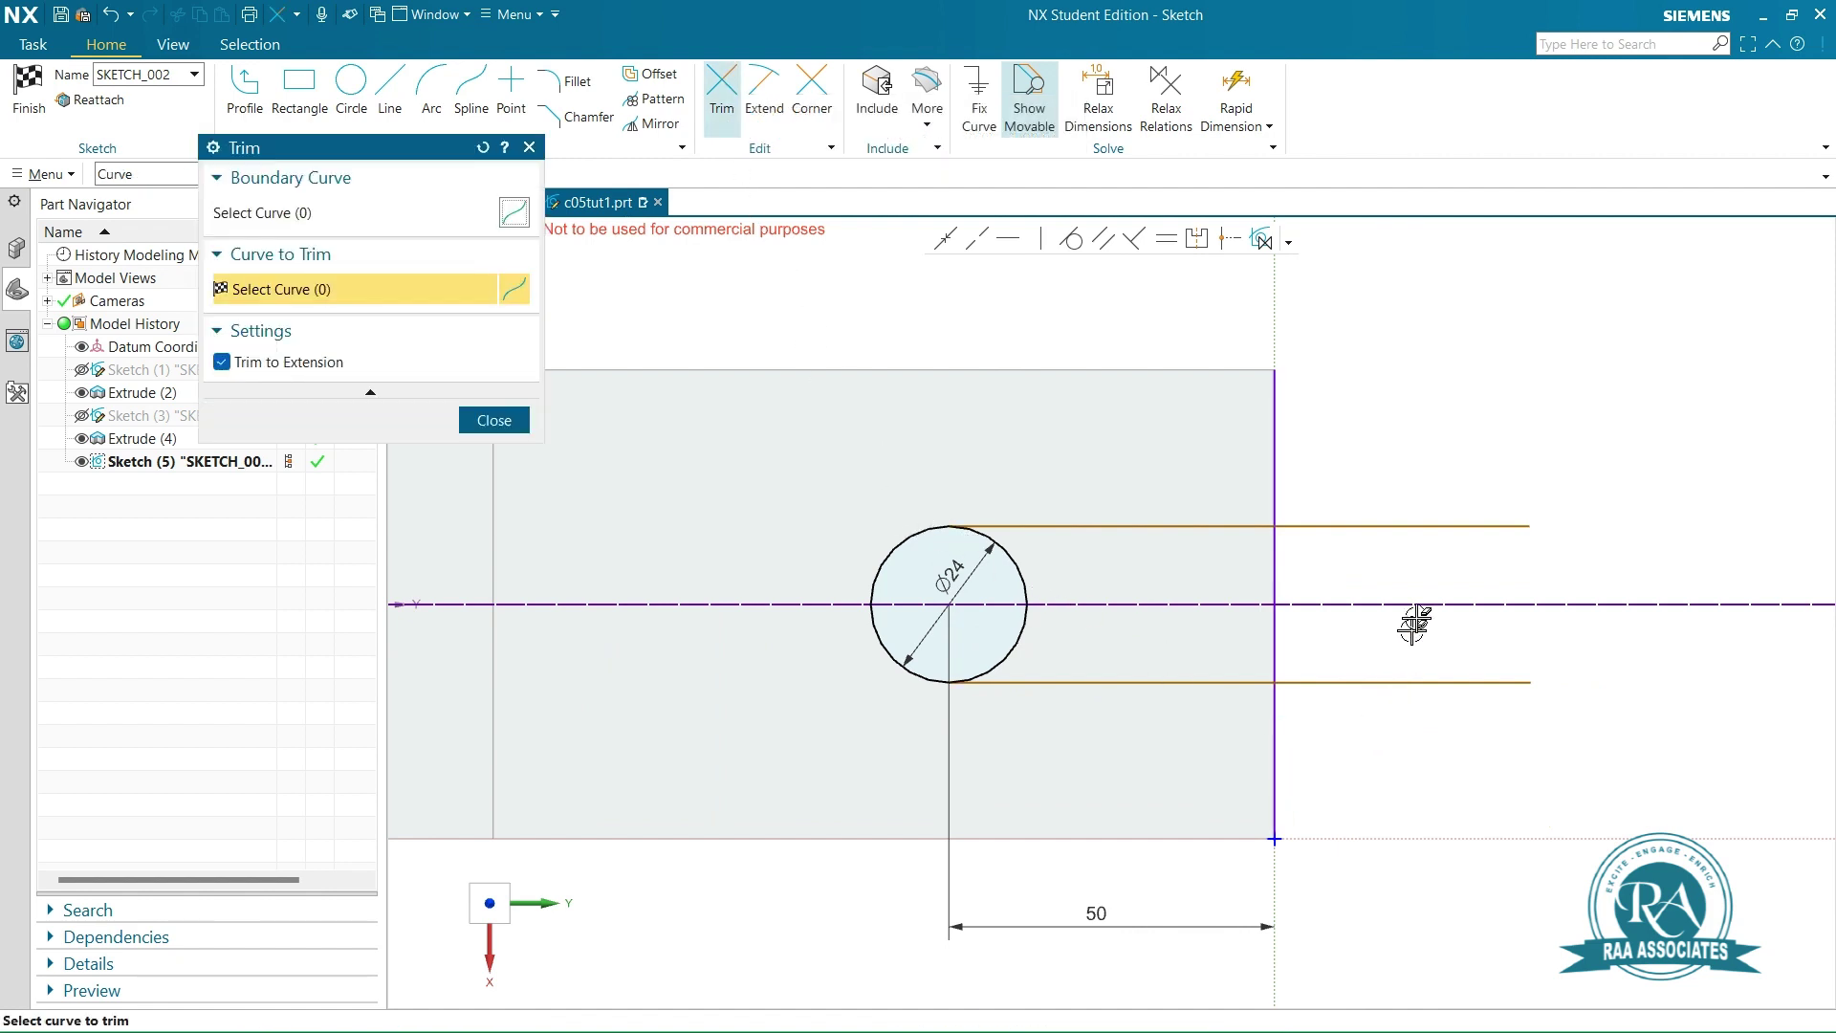
left_click(1413, 526)
left_click(1397, 682)
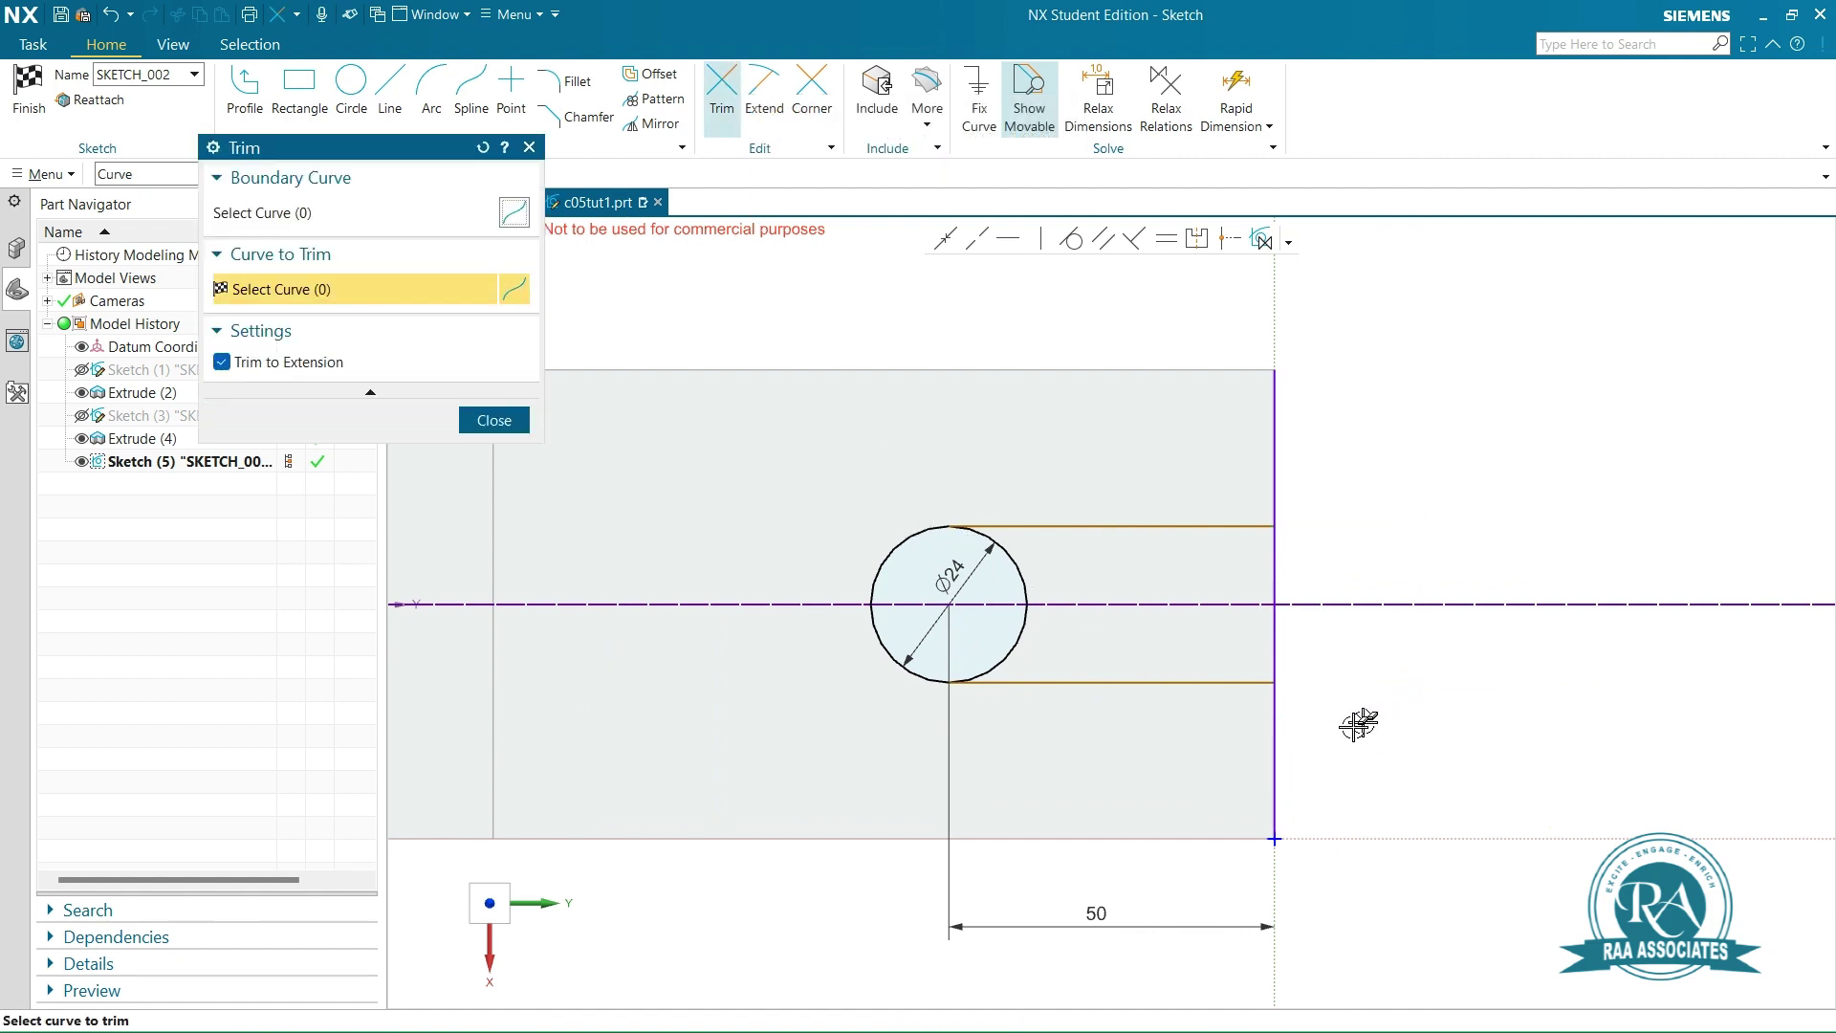
left_click(1276, 755)
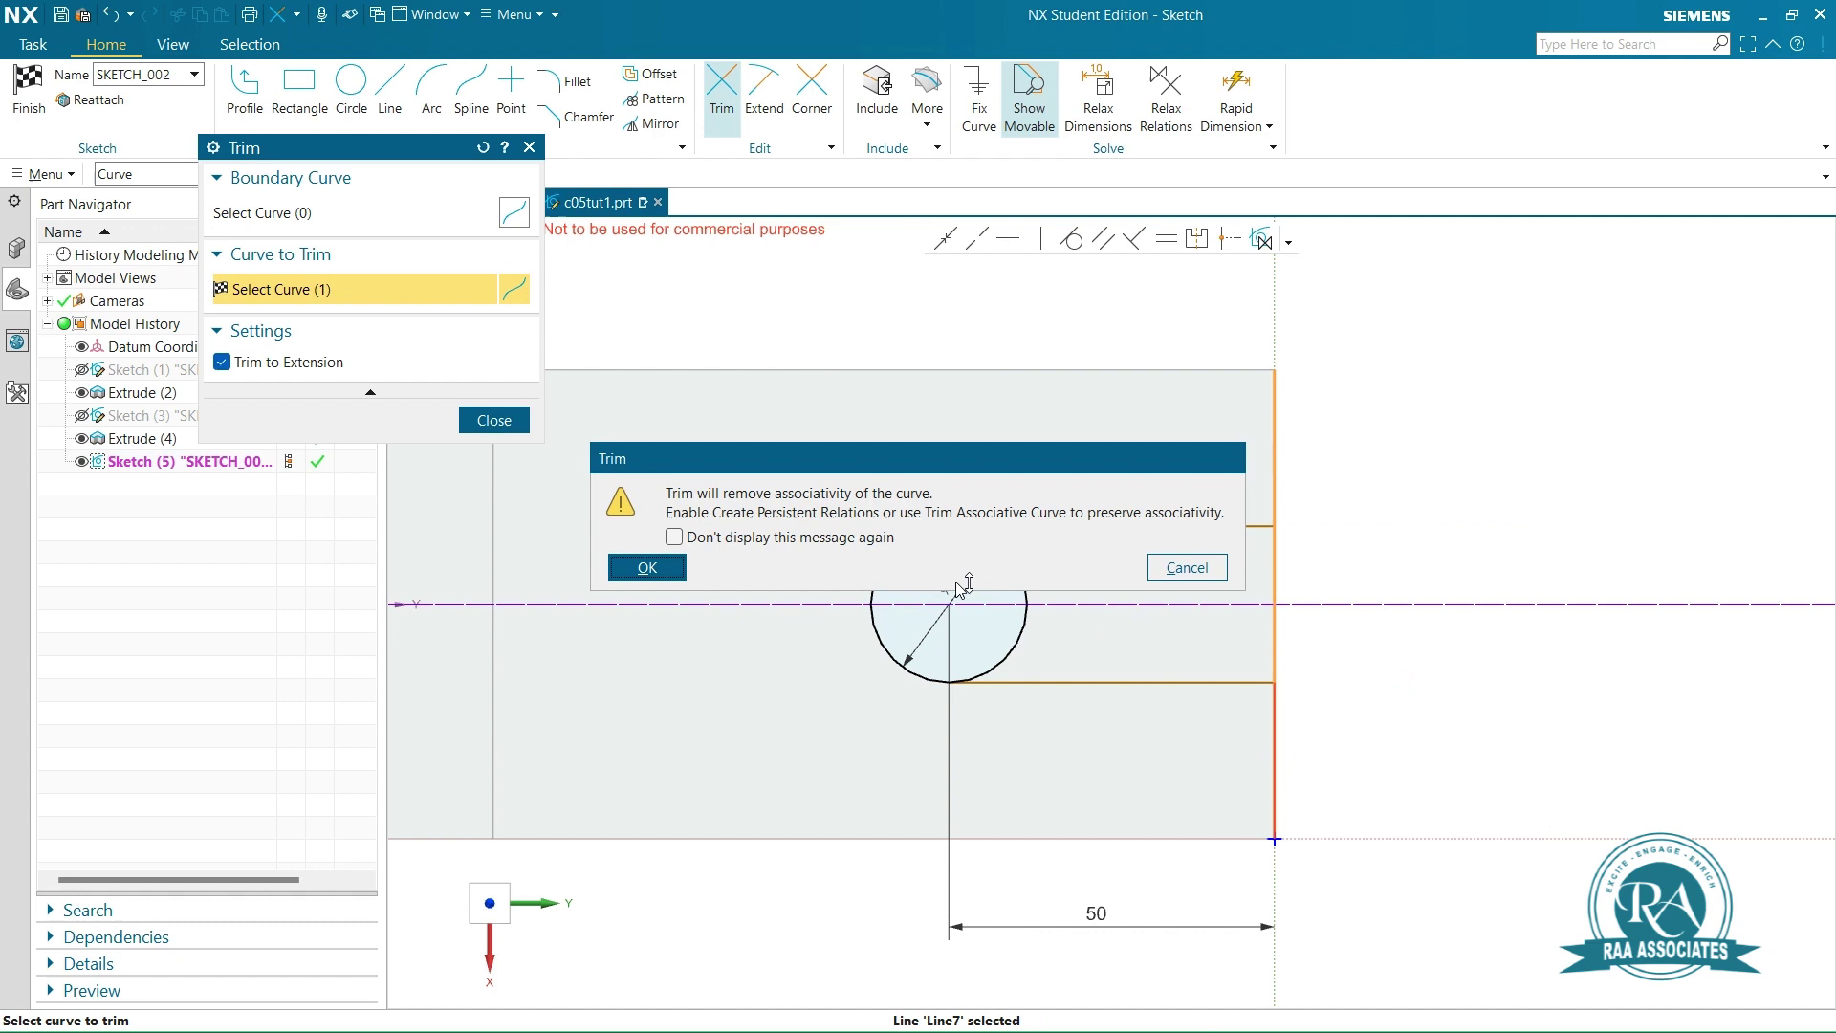
left_click(647, 567)
left_click(1274, 400)
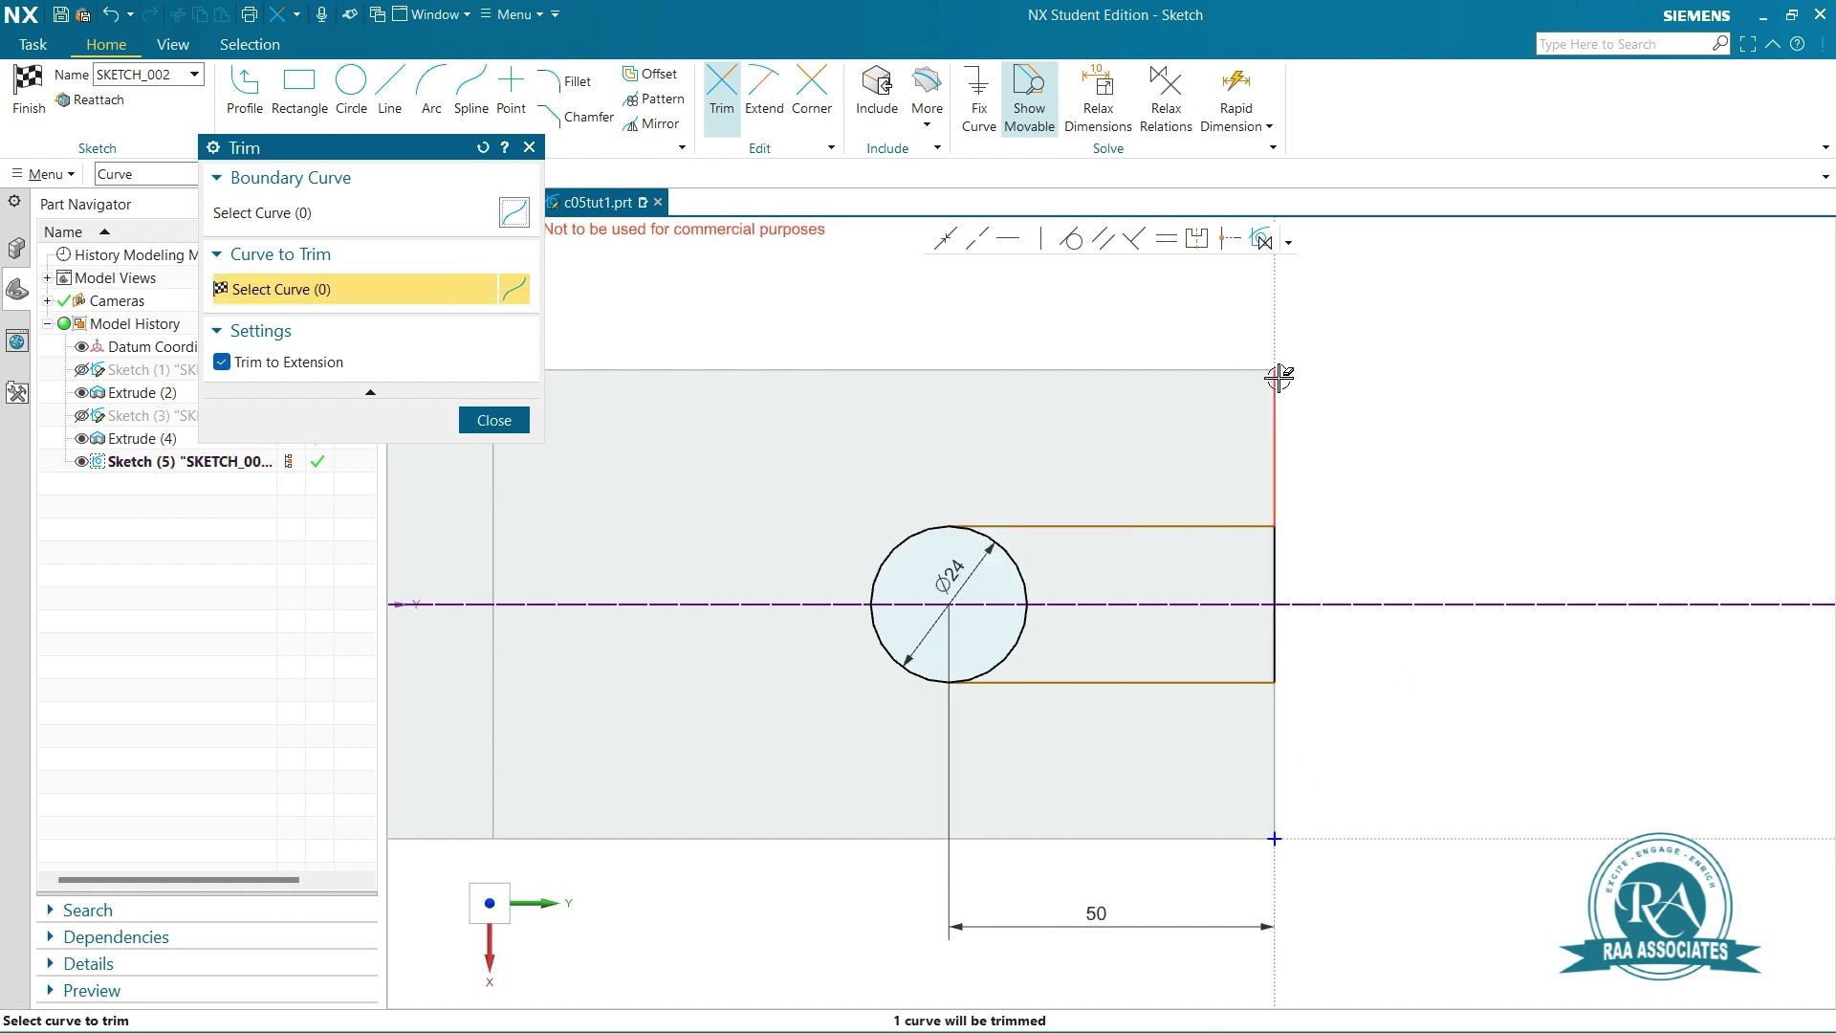
left_click(1021, 582)
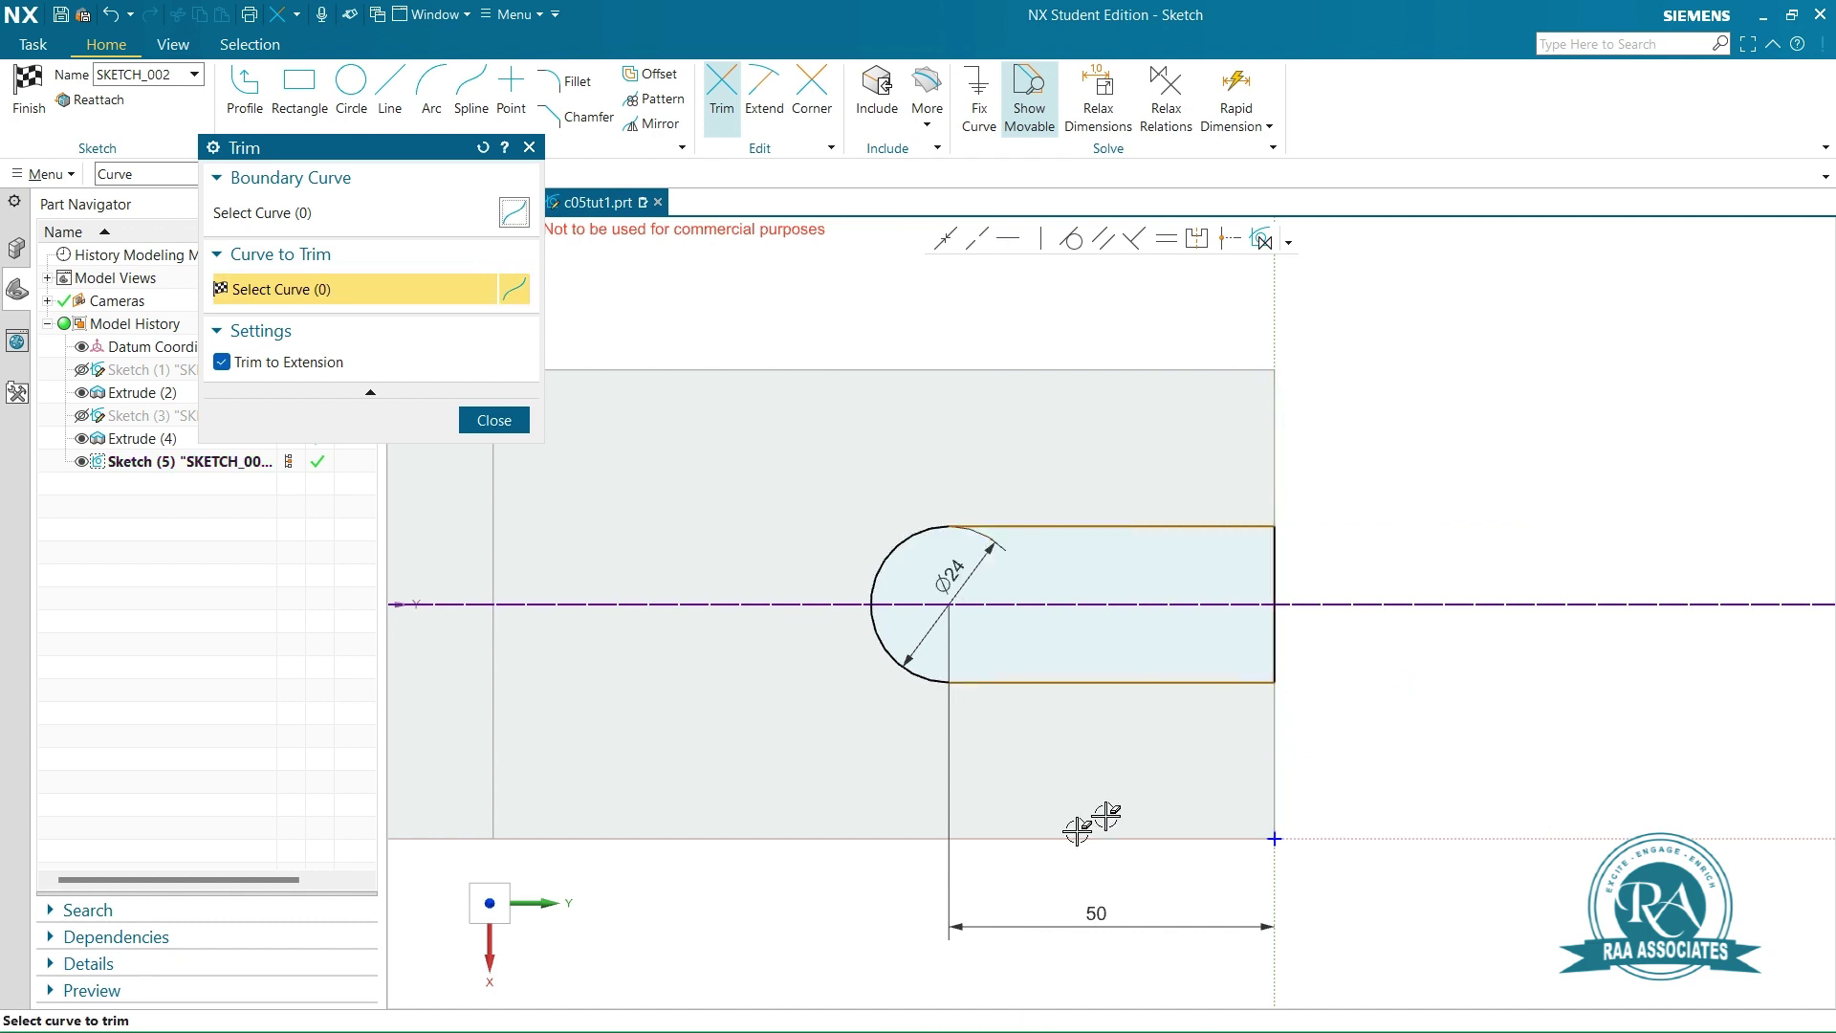
left_click(495, 419)
right_click(1423, 464)
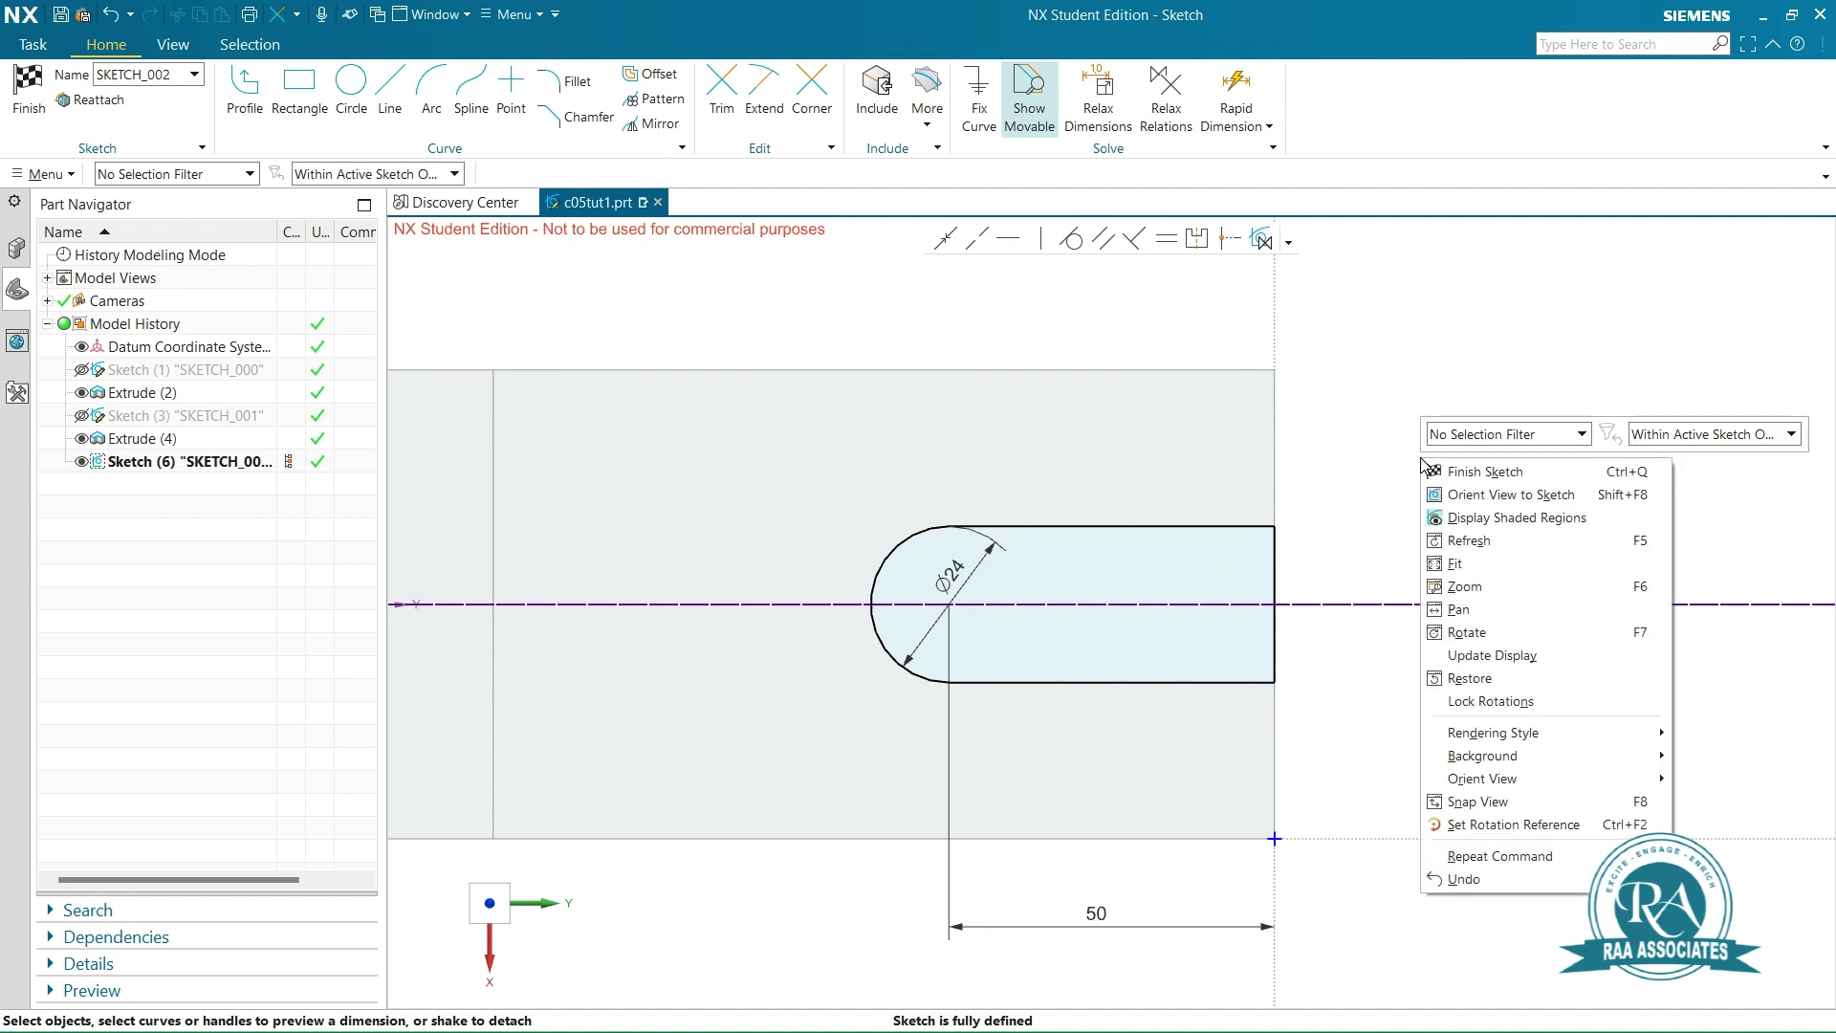
left_click(1530, 472)
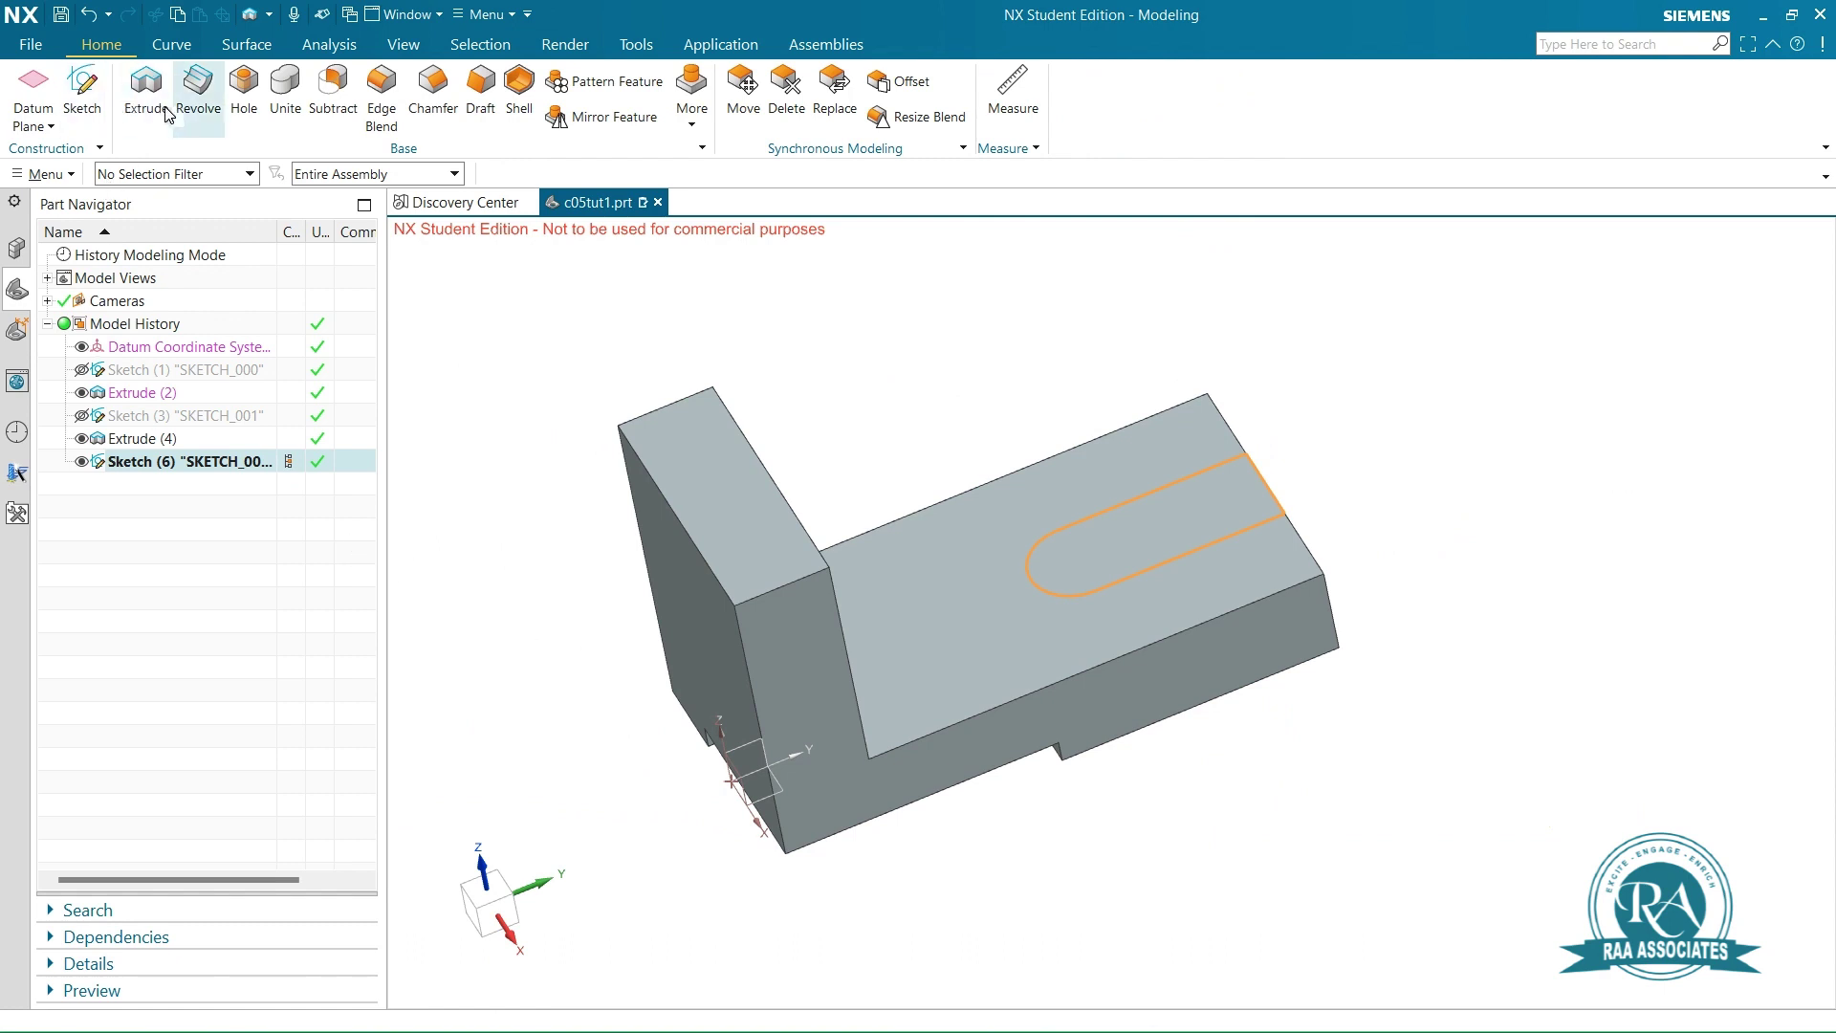
Extrude the slot profile in the reversed direction from 0 mm to Through All with Boolean Subtract, and hide its sketch
left_click(146, 84)
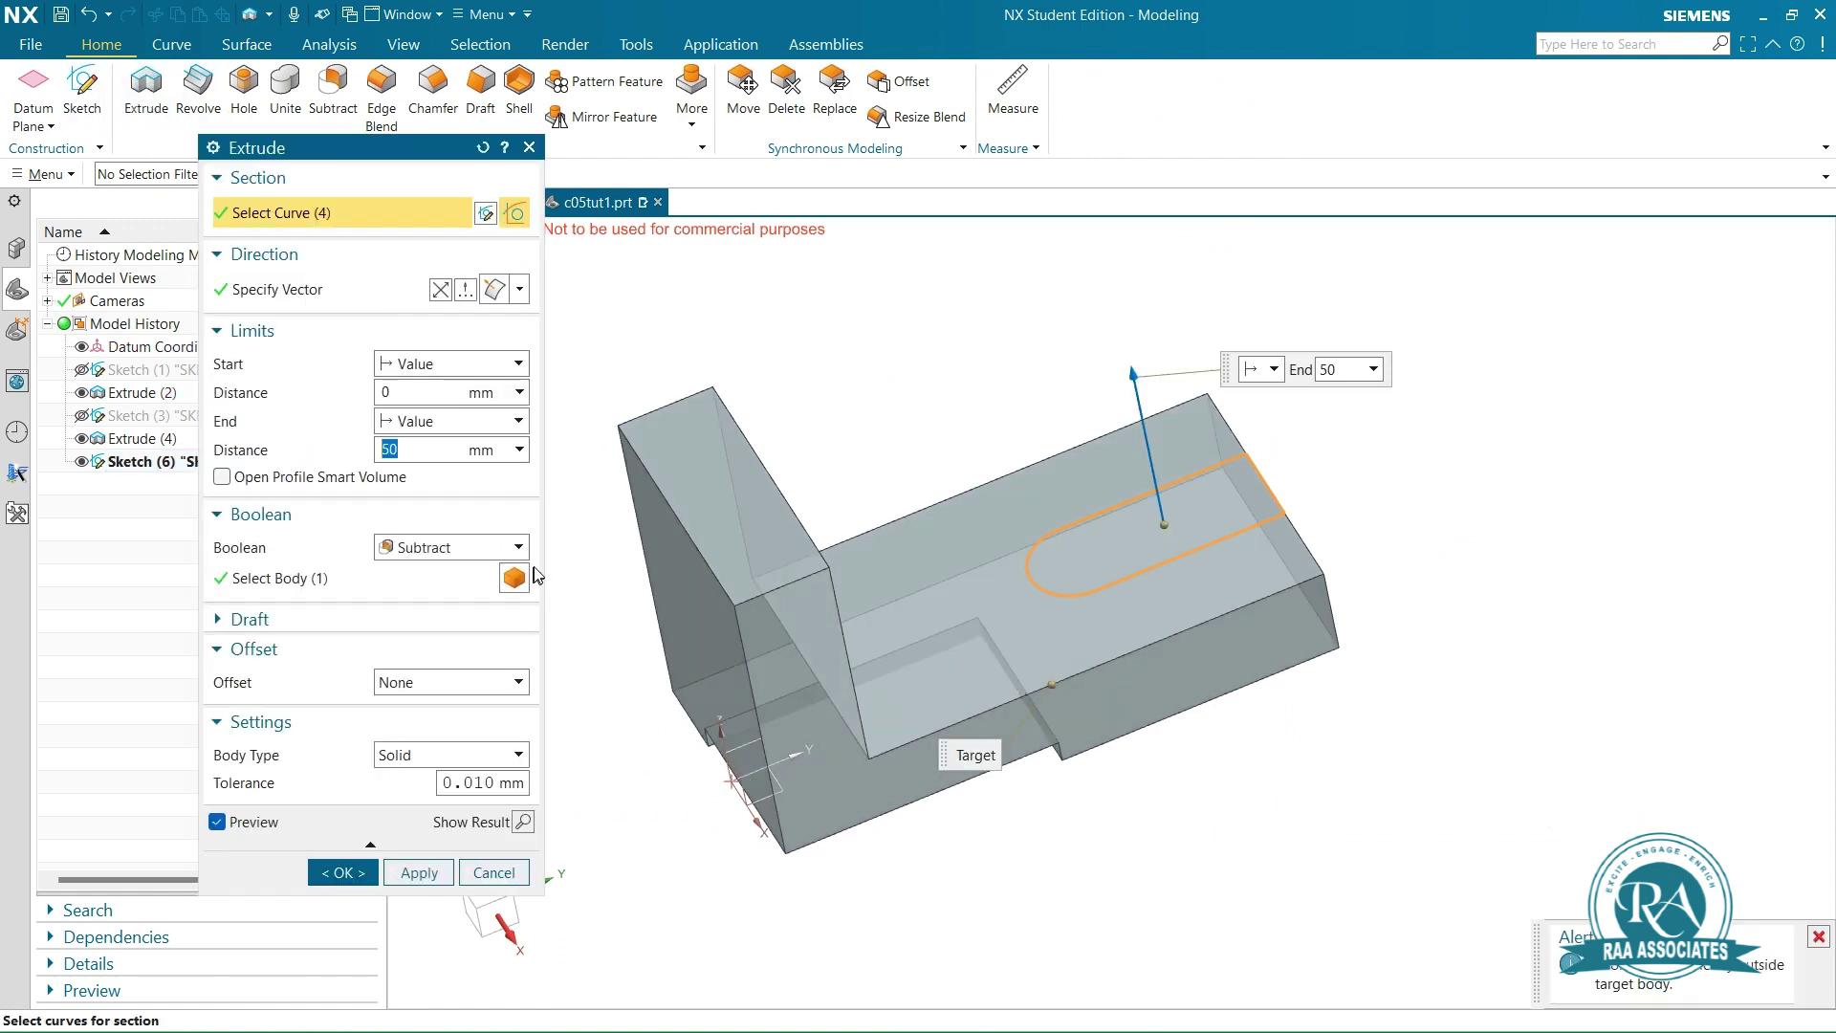
left_click(441, 289)
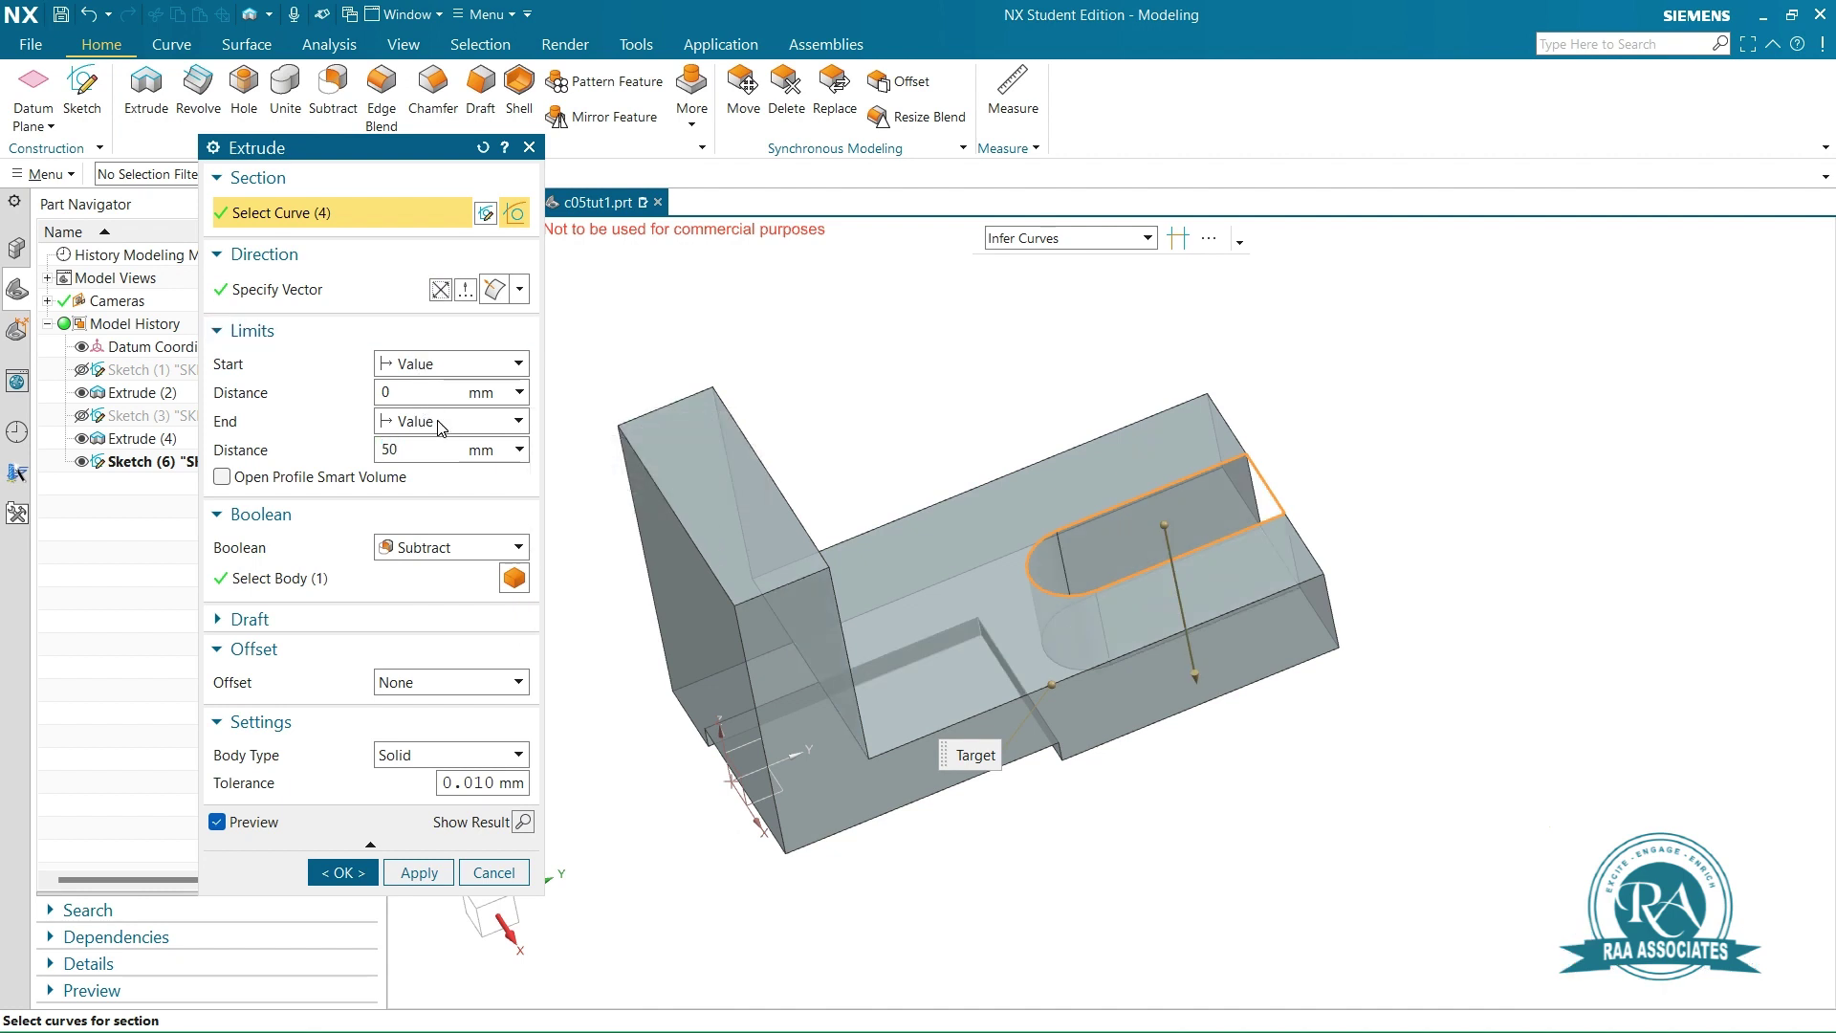
left_click(442, 423)
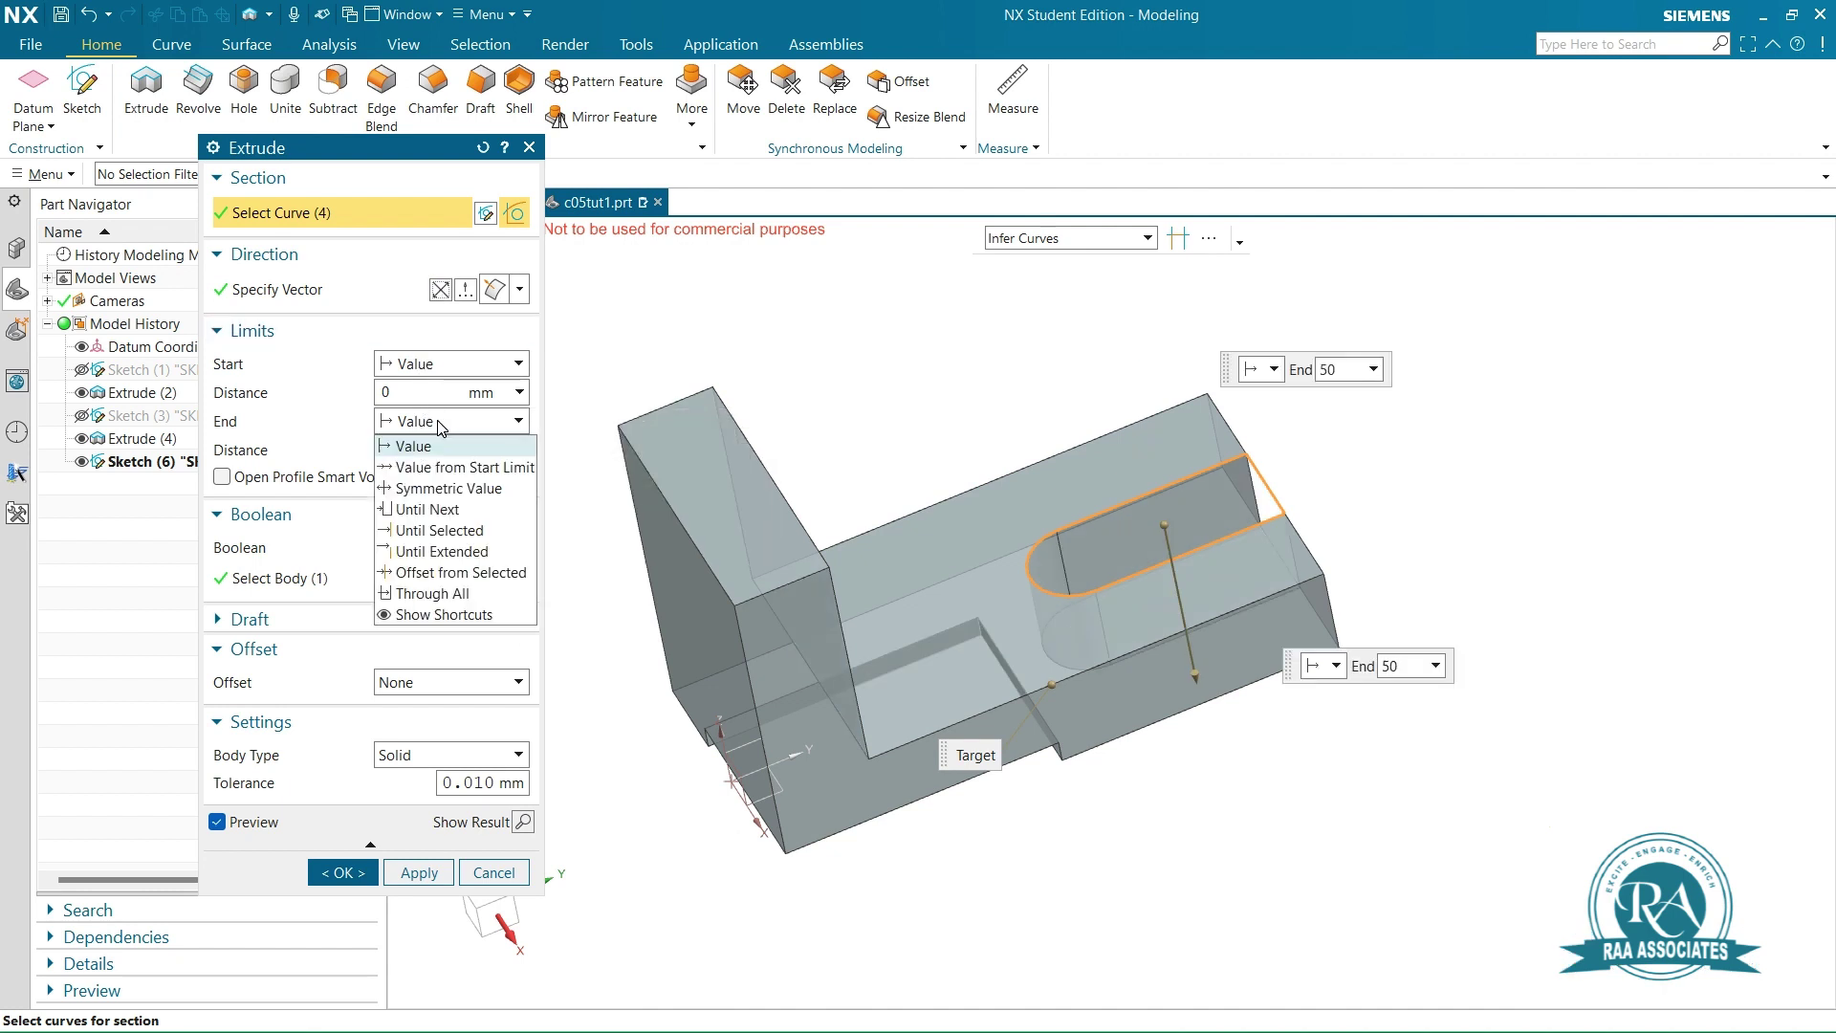
left_click(458, 594)
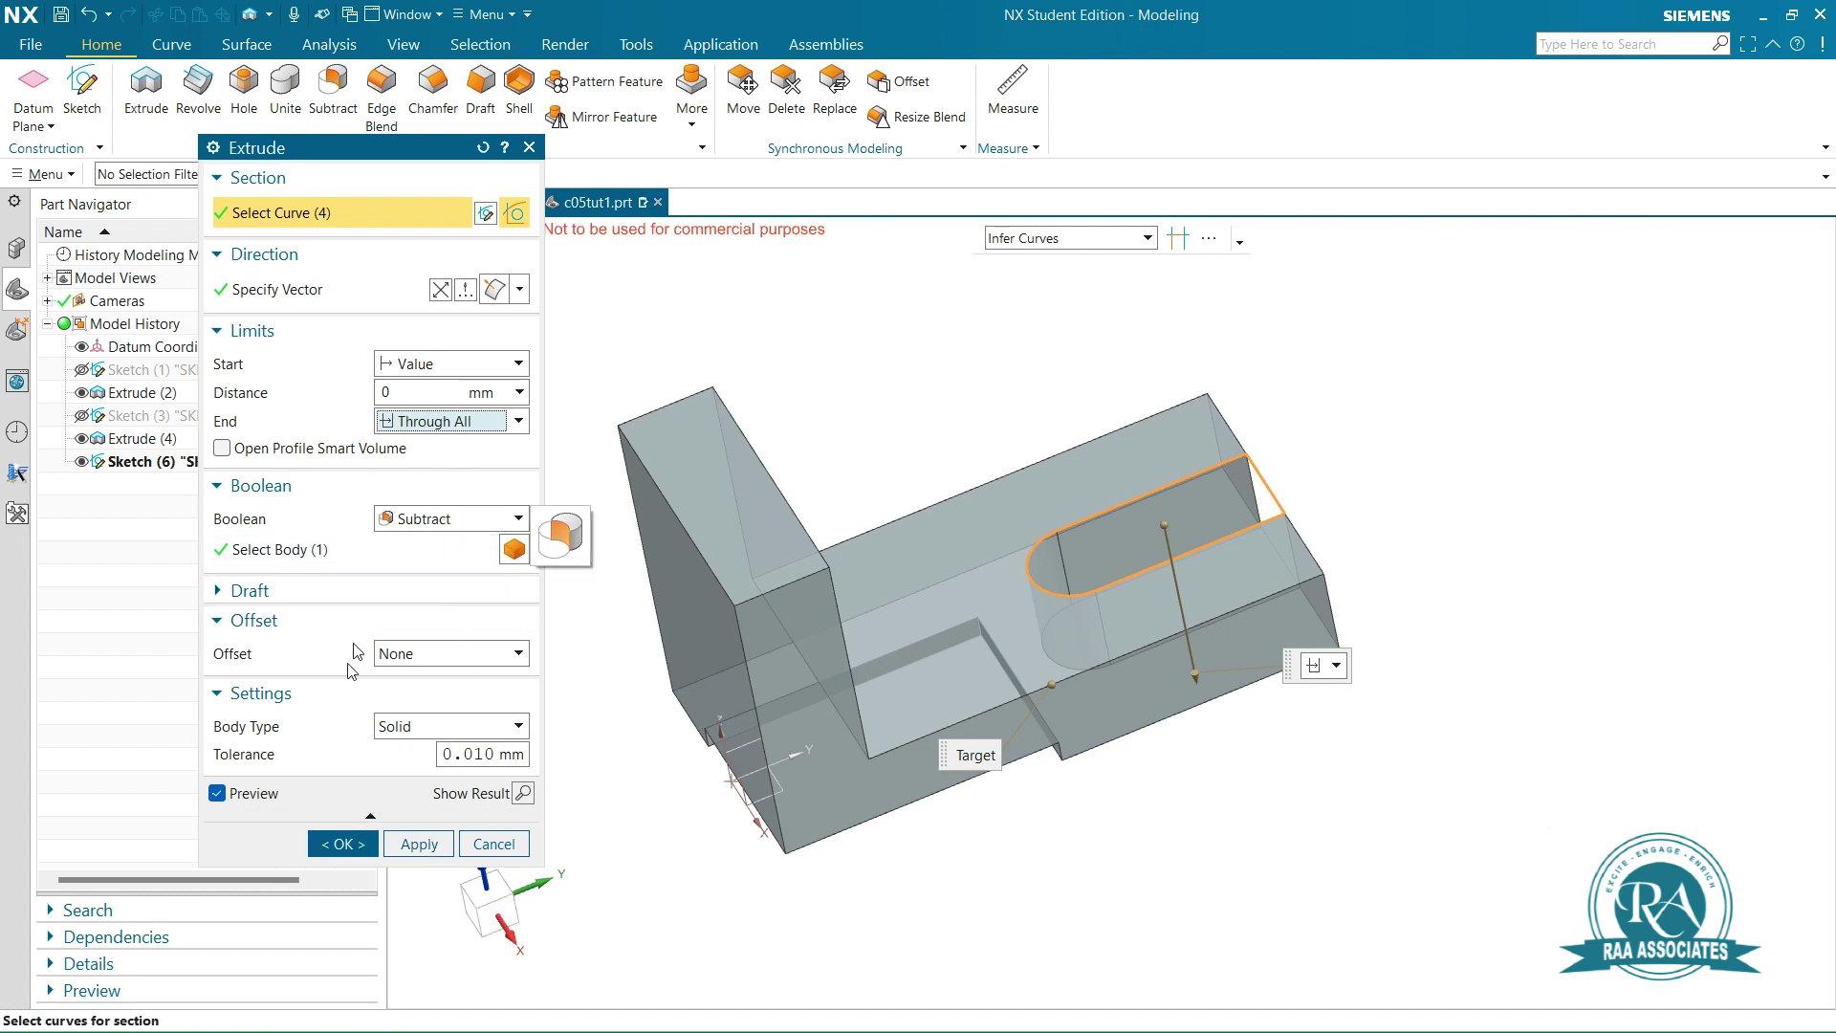
left_click(343, 844)
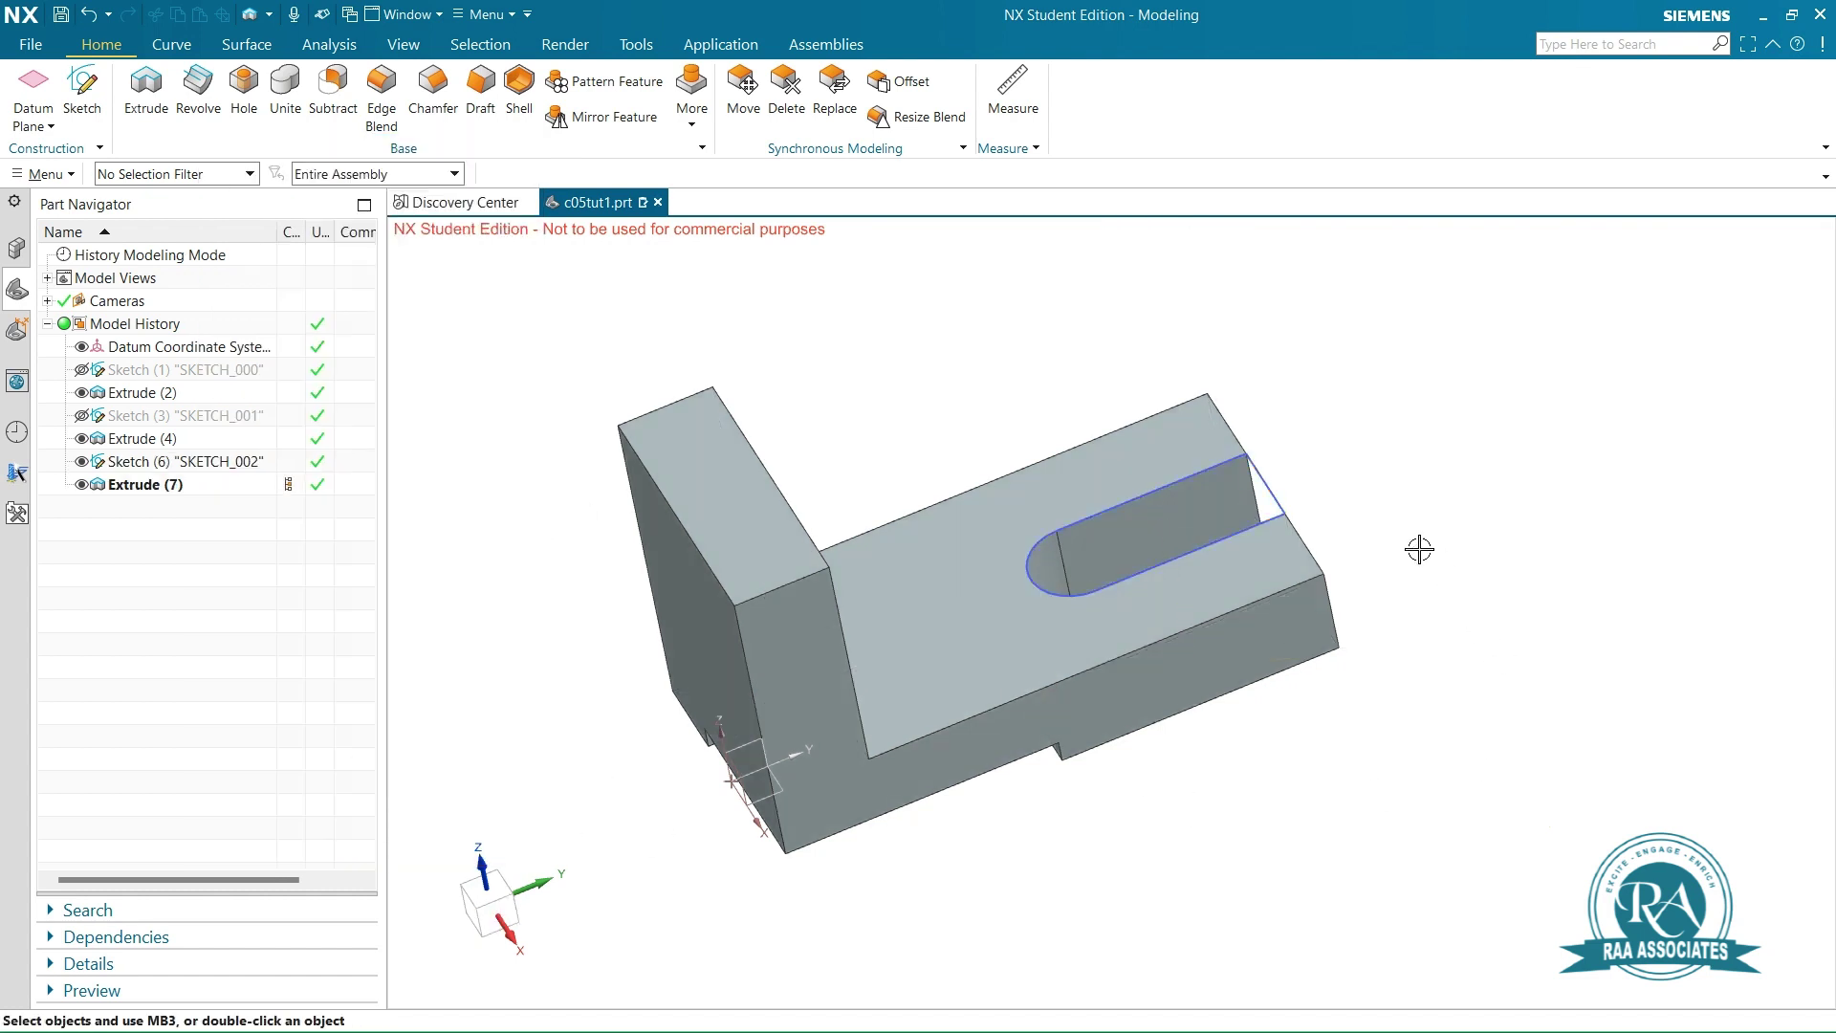
left_click(84, 462)
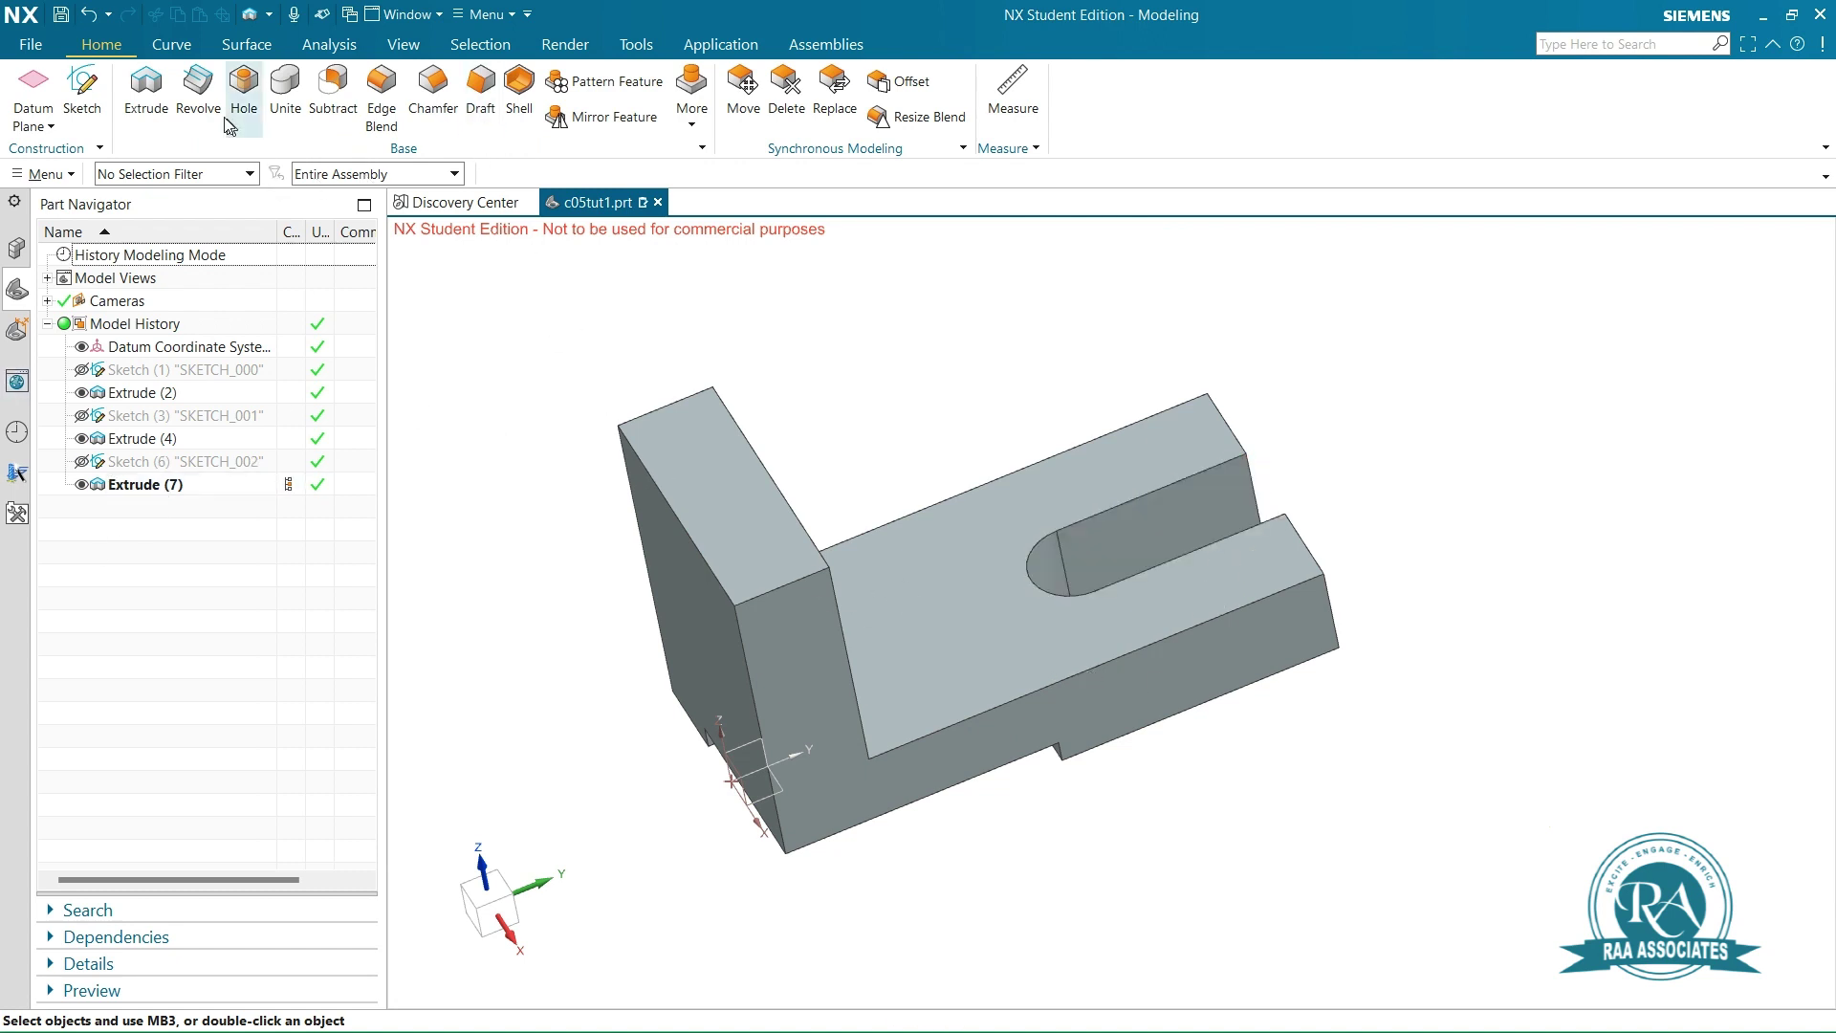
Create a new sketch on the outer face of the vertical leg
left_click(96, 86)
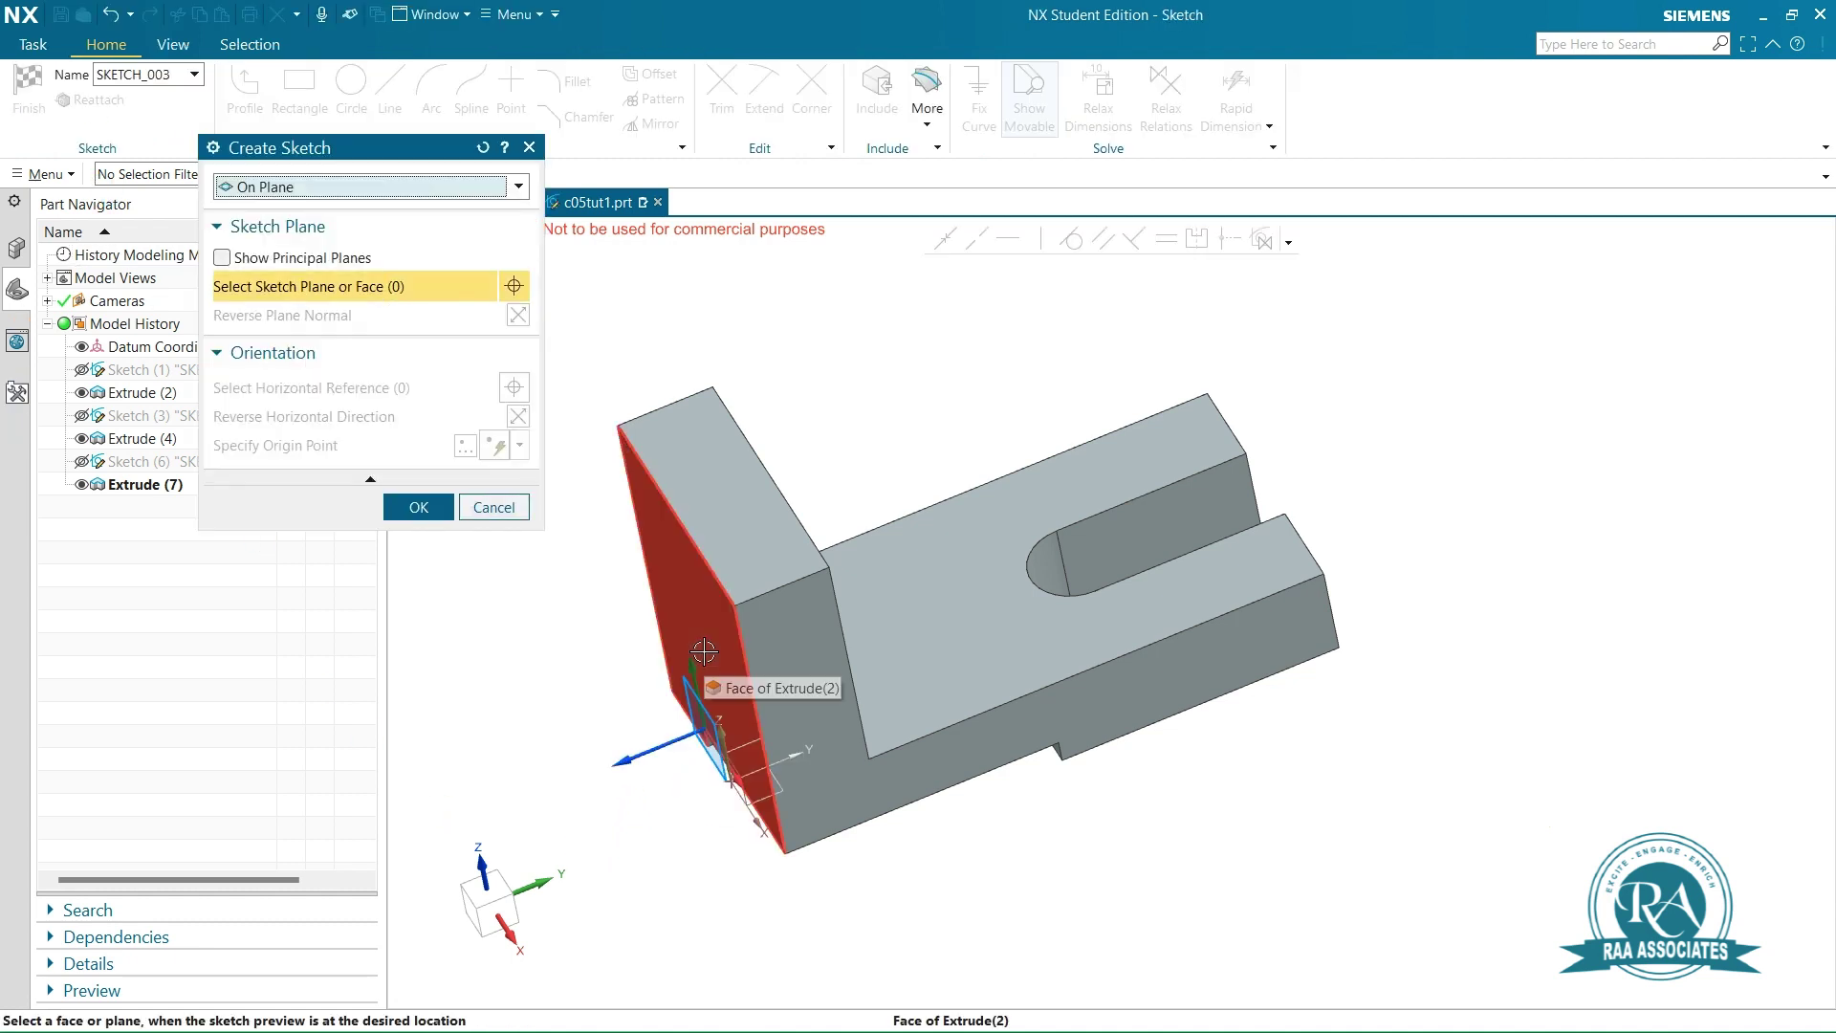
middle_click_drag(963, 873, 912, 719)
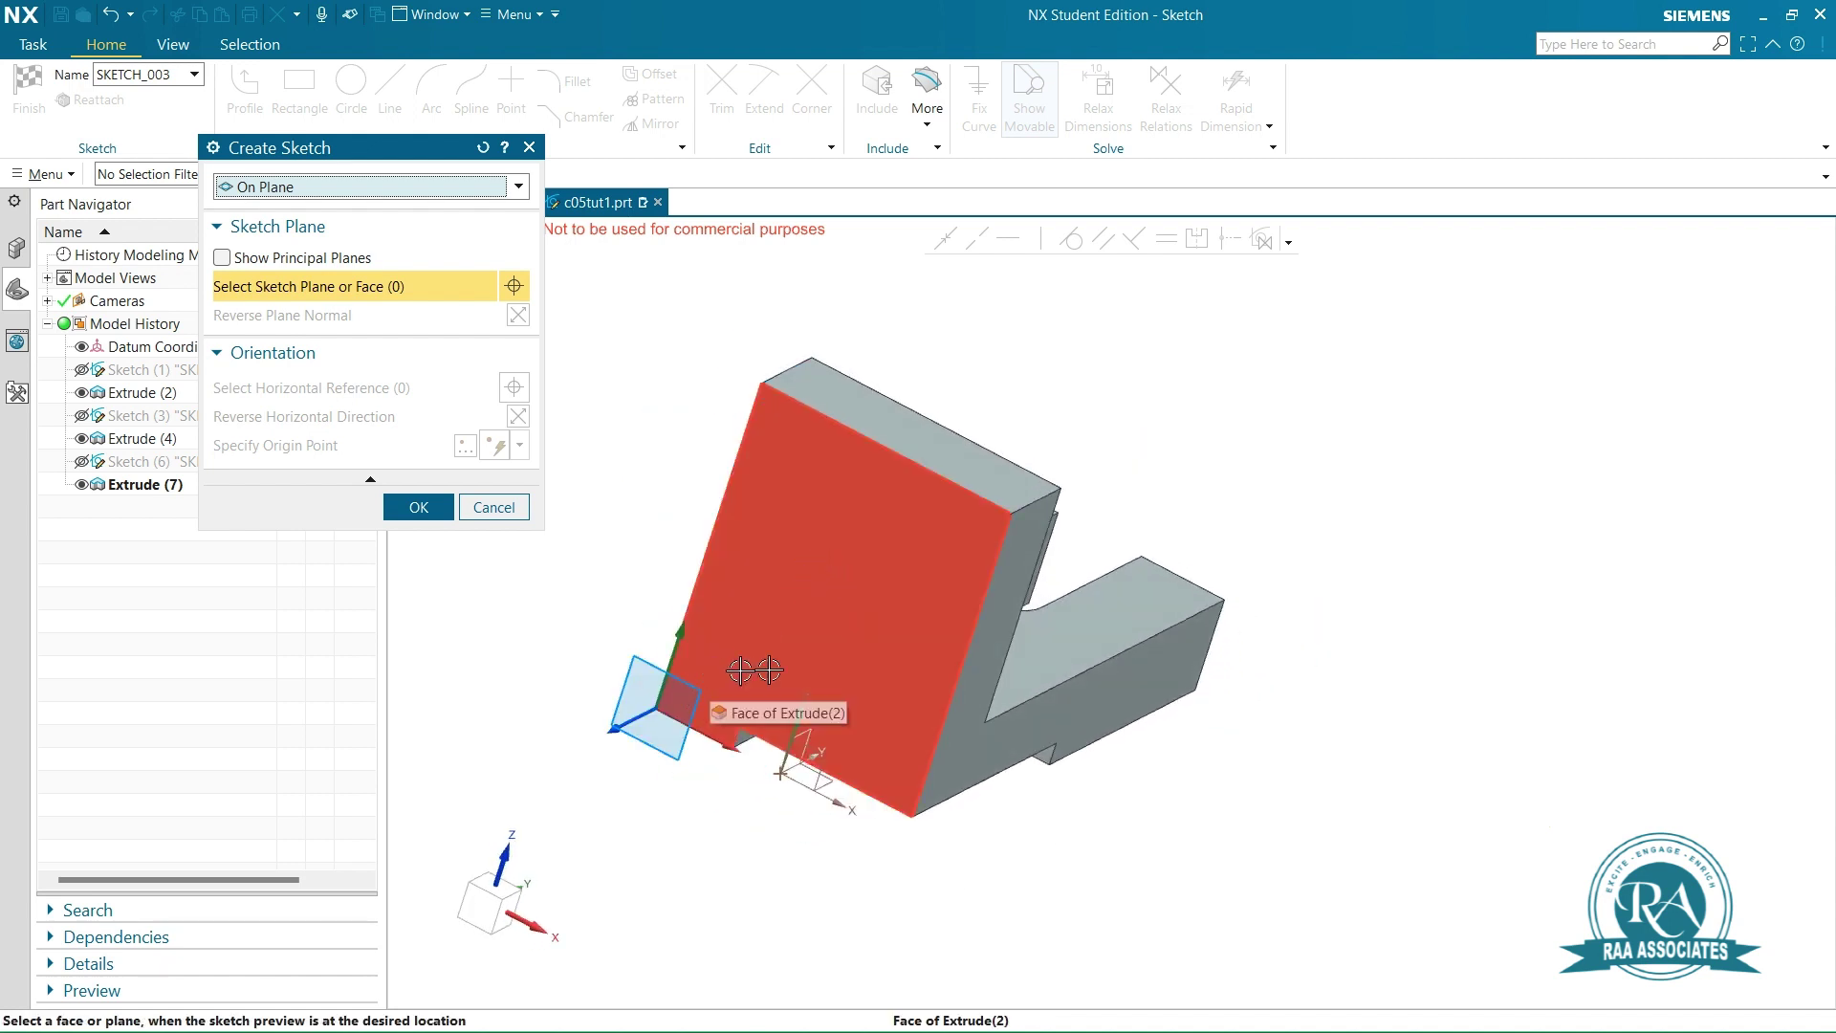
left_click(694, 667)
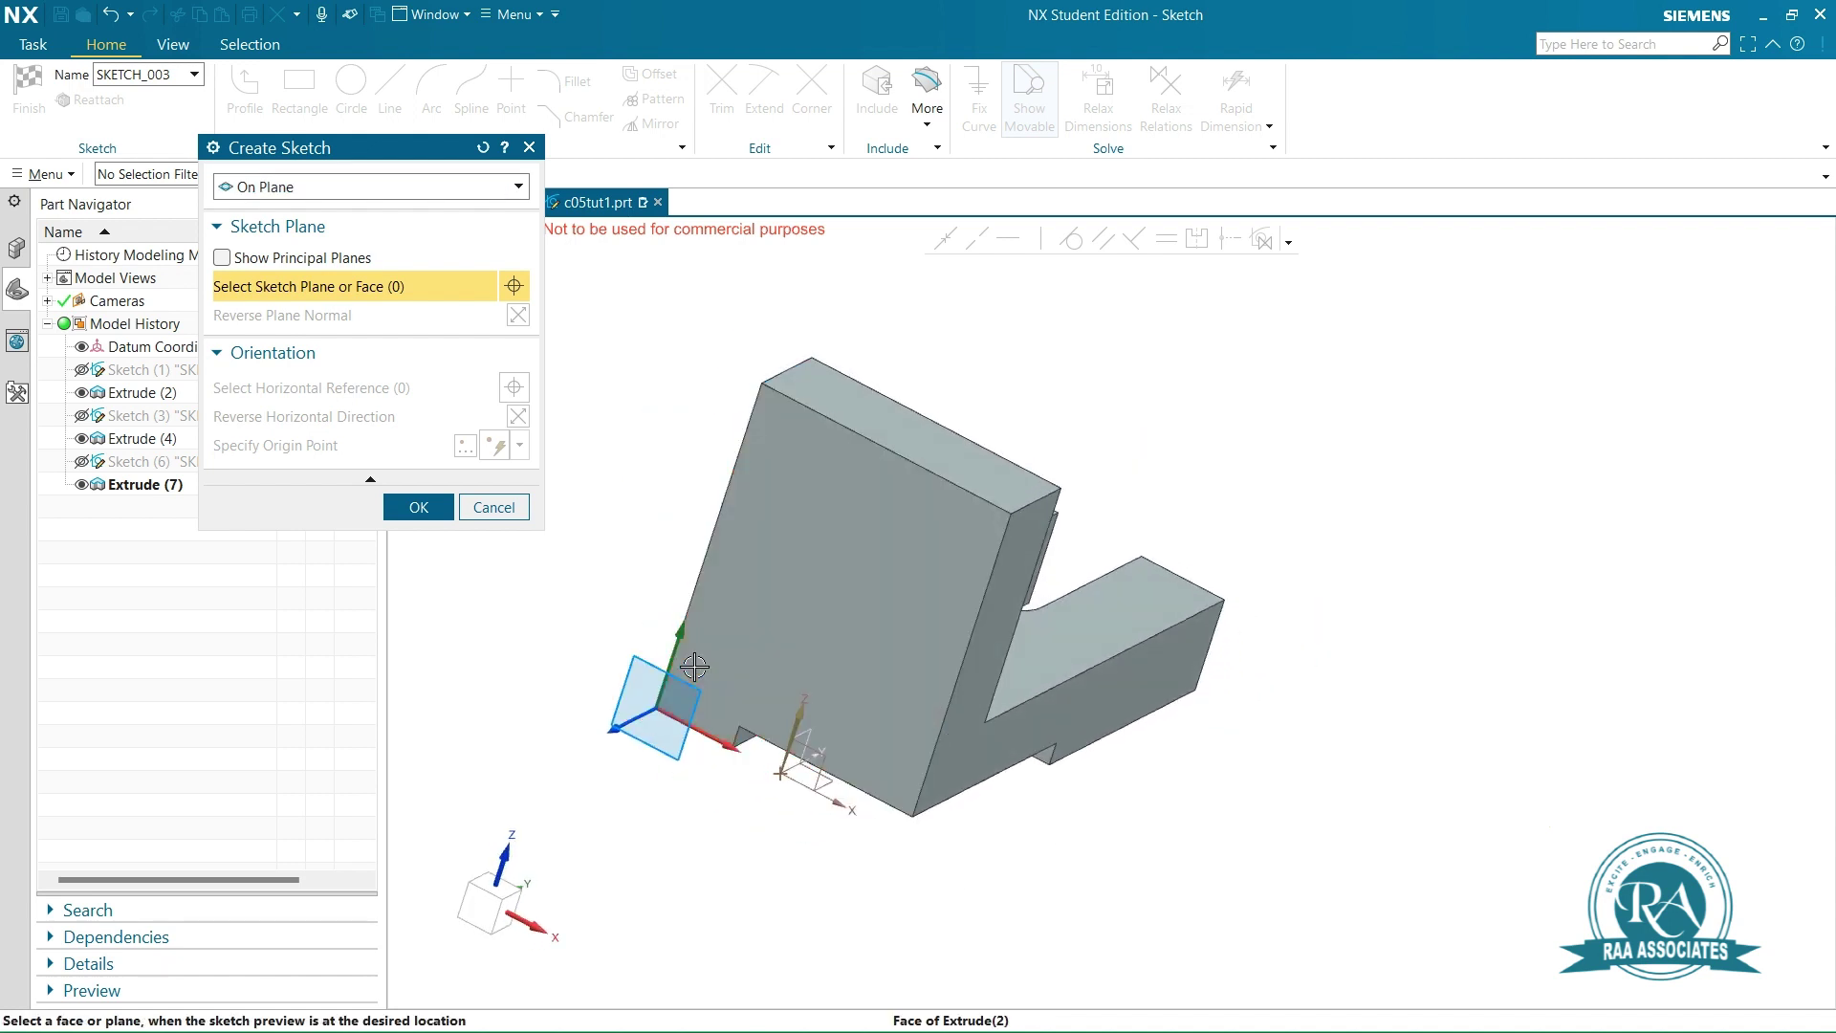
left_click(420, 507)
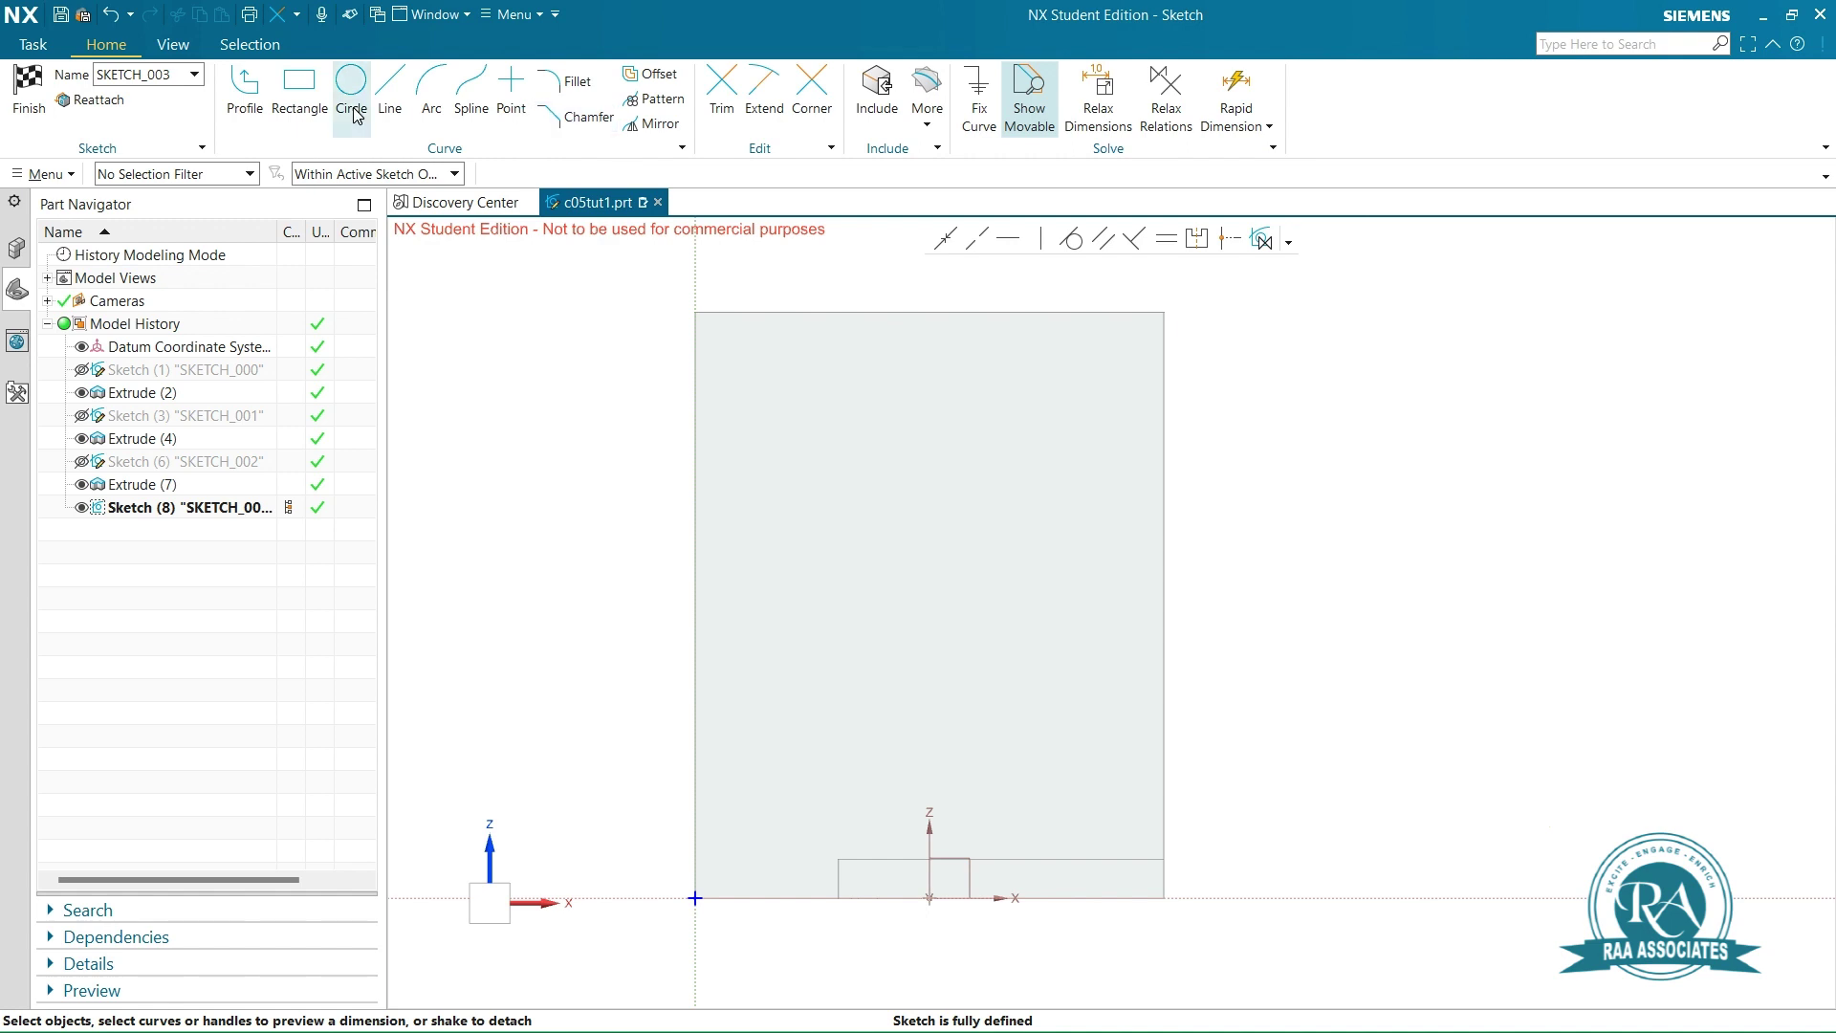
Include the datum Z axis and origin in the sketch as reference geometry along the face's centreline
left_click(876, 94)
left_click_drag(888, 795, 967, 935)
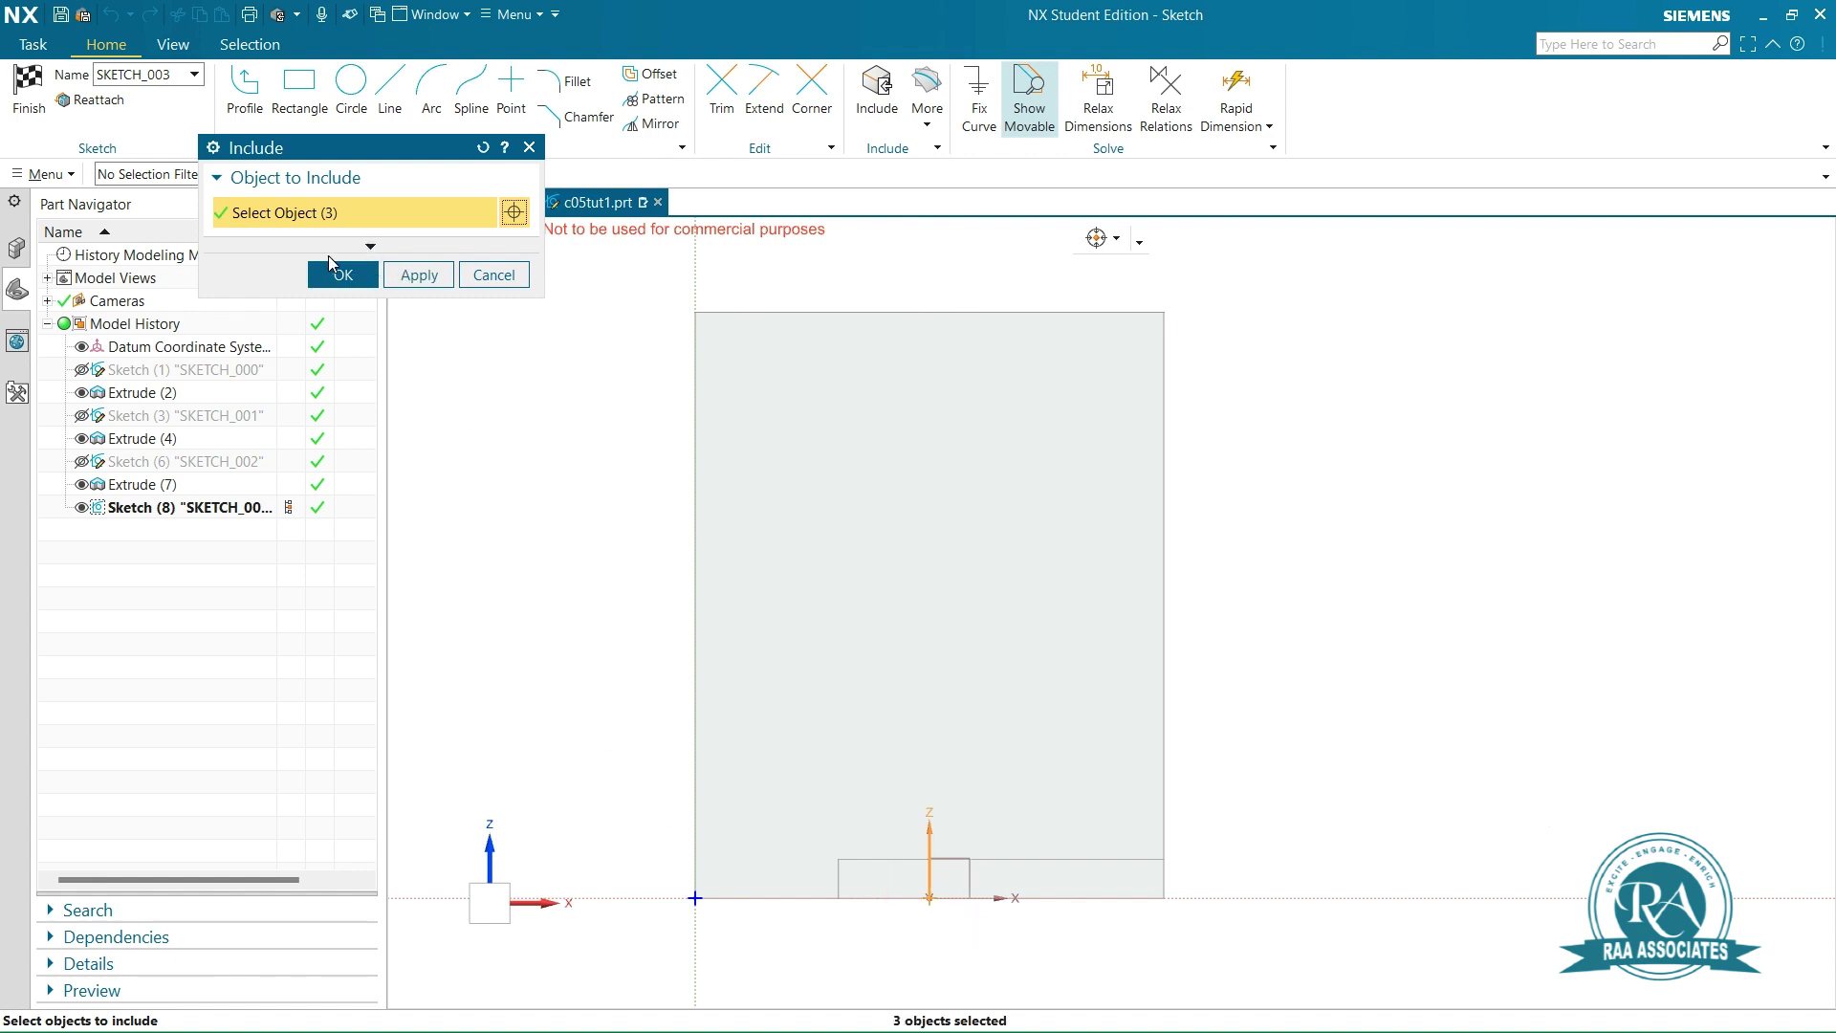
left_click(342, 272)
scroll(1359, 388, "down", 2)
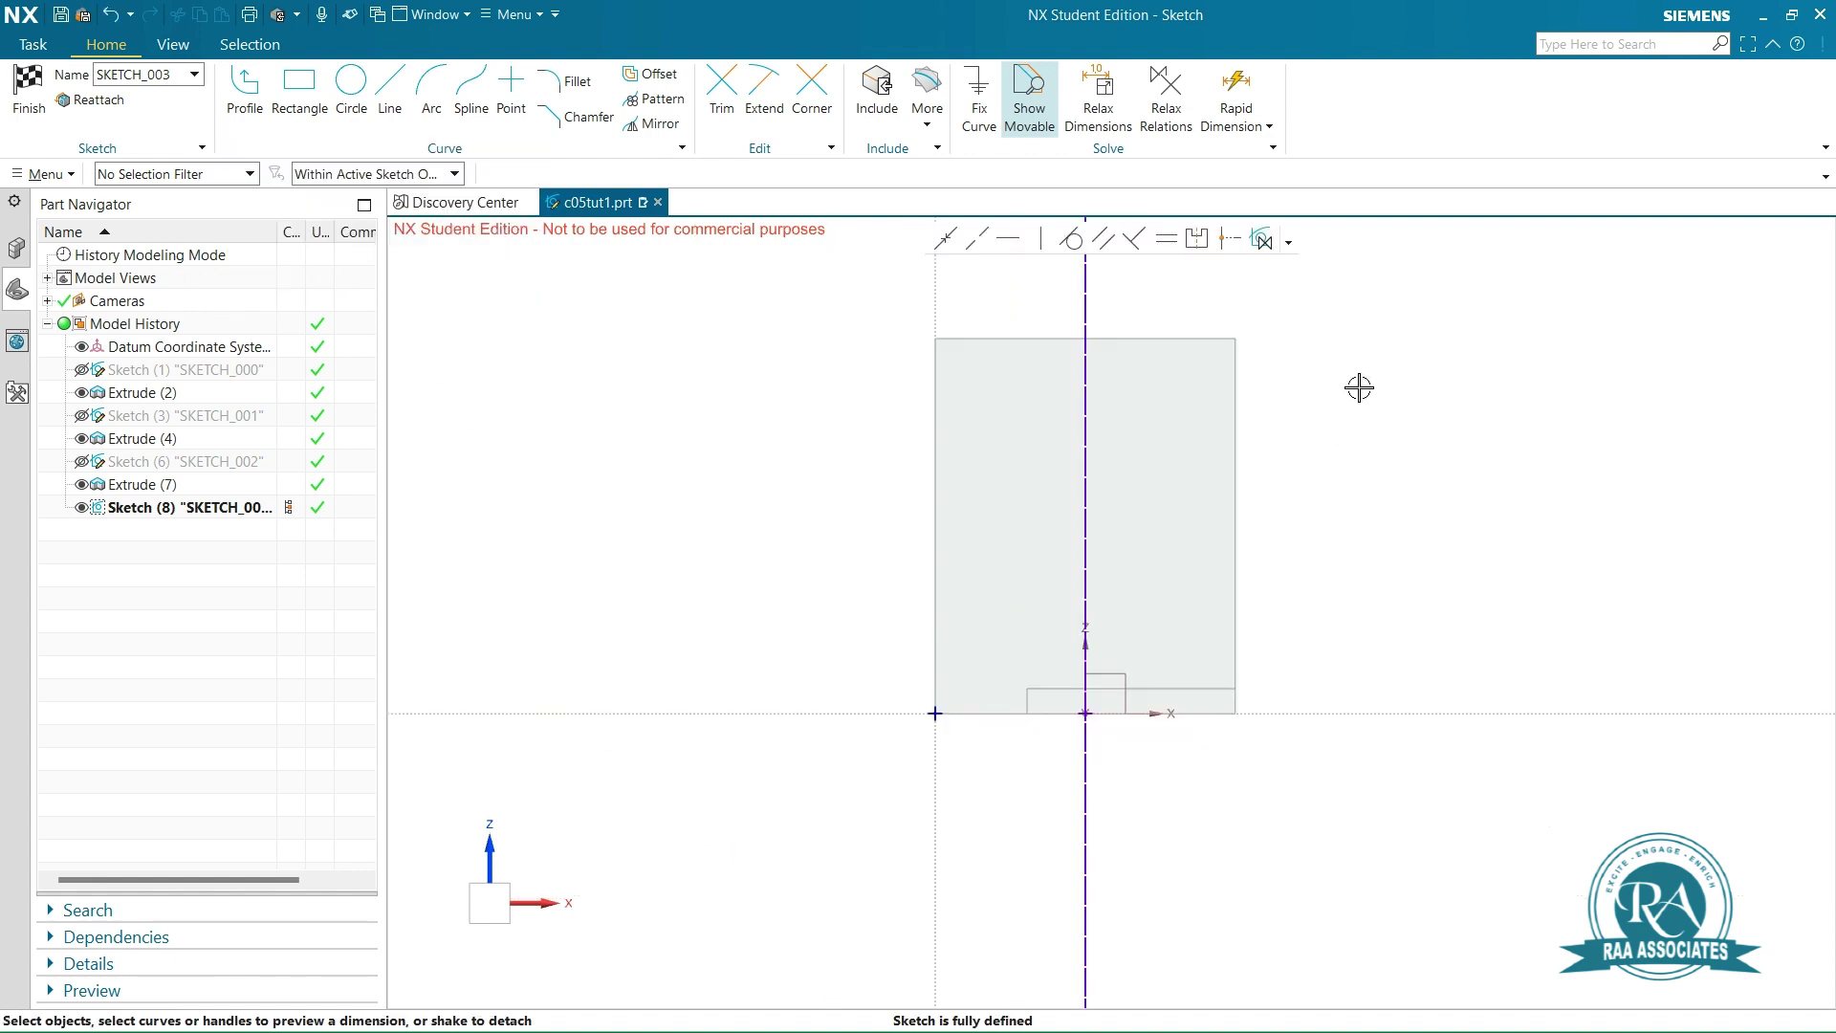
scroll(1359, 387, "up", 1)
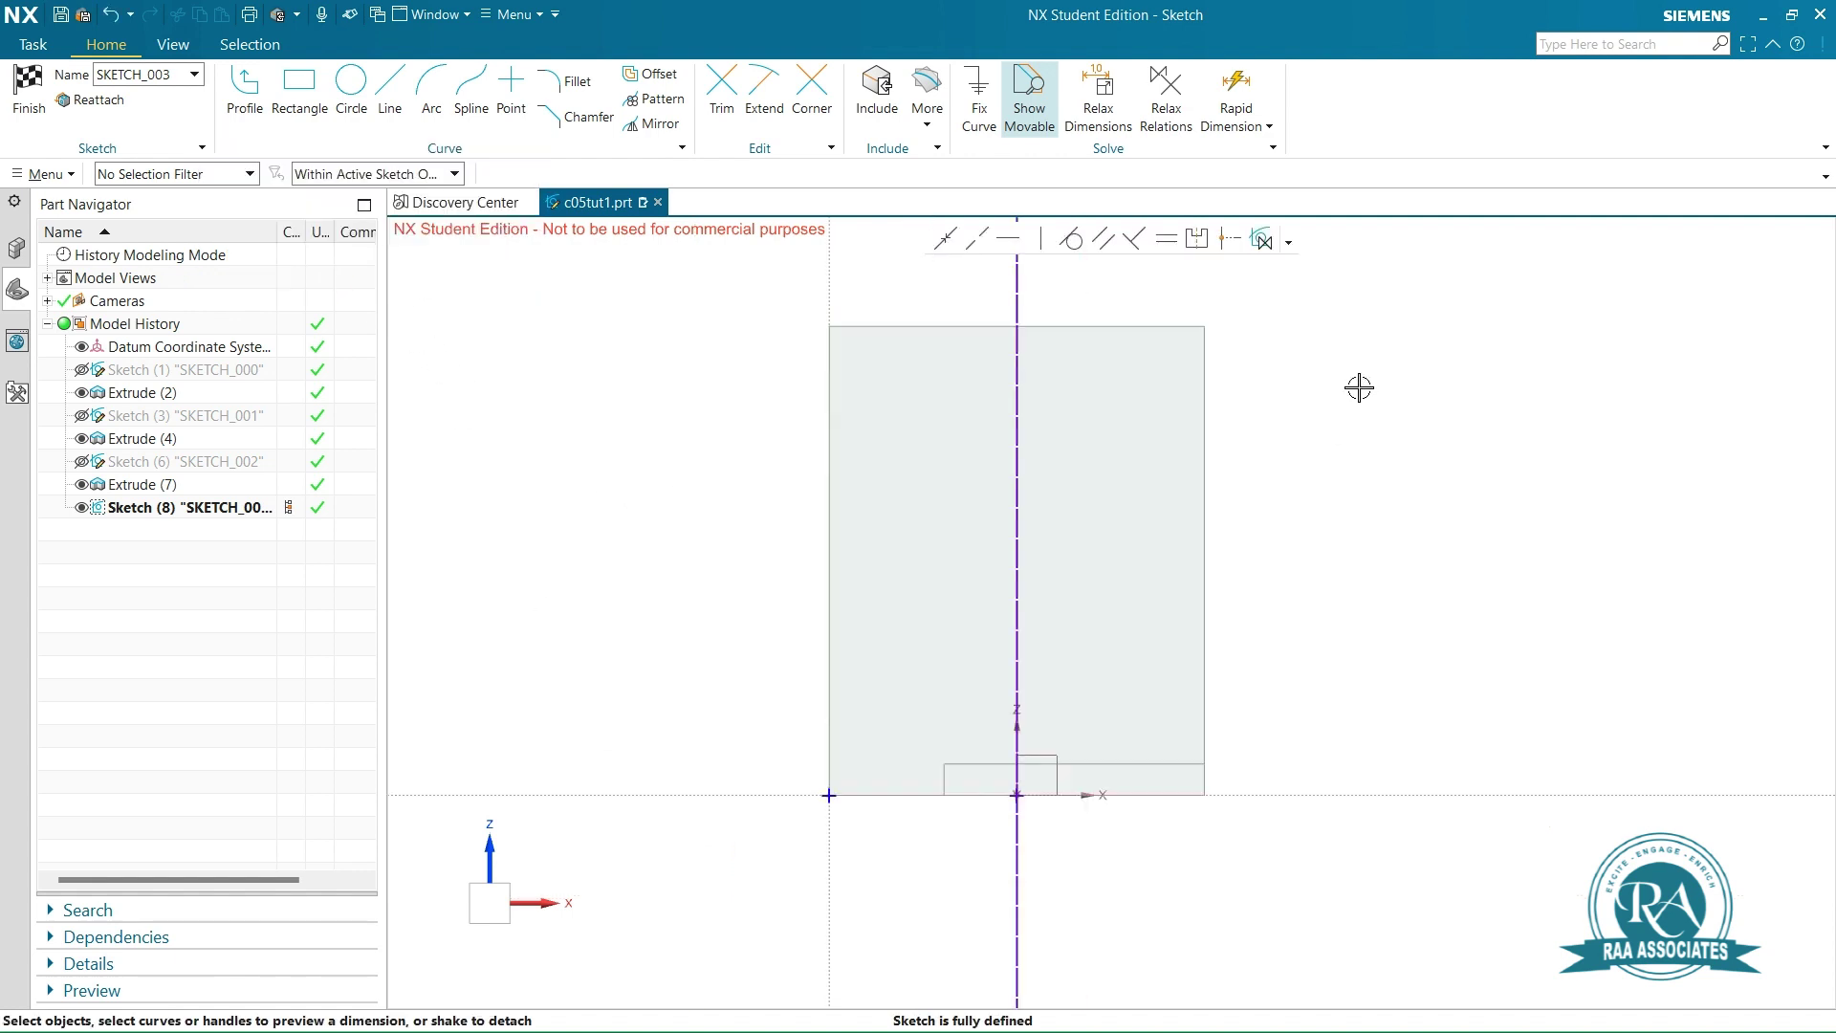
Project the two vertical side edges of the face into the sketch
left_click(927, 113)
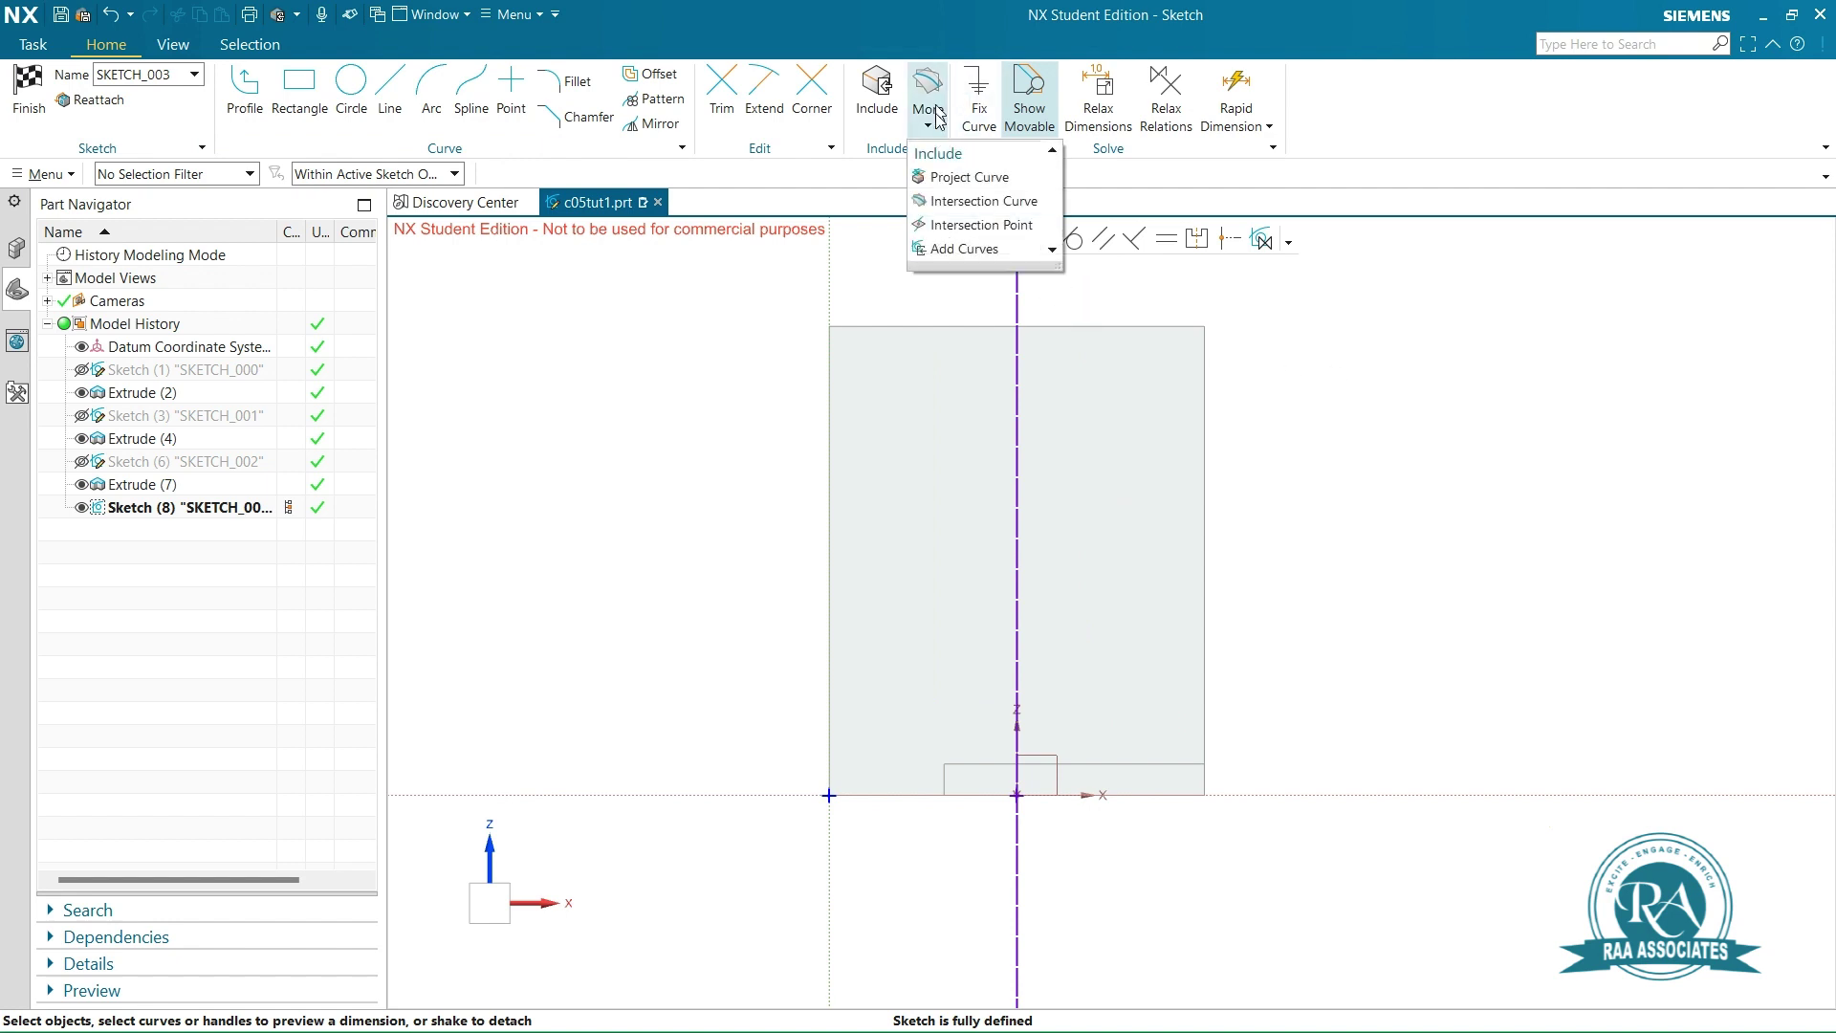
left_click(966, 172)
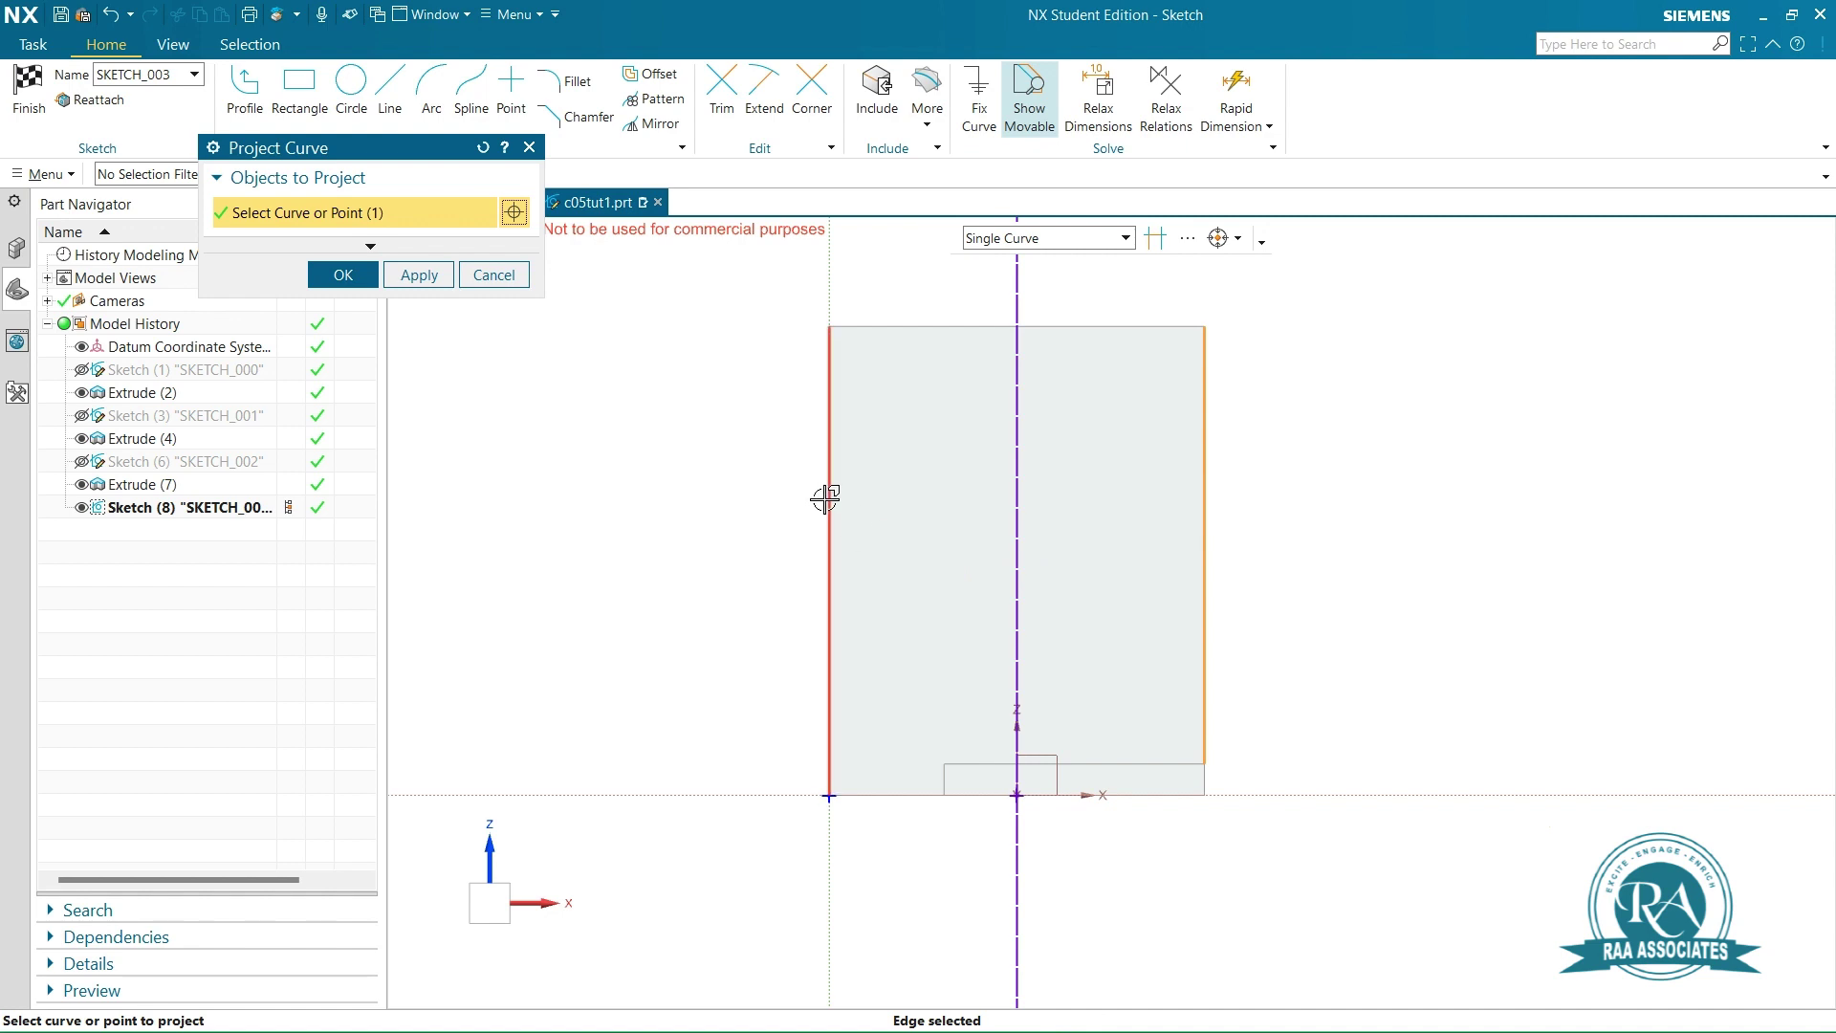
left_click(418, 275)
left_click(826, 461)
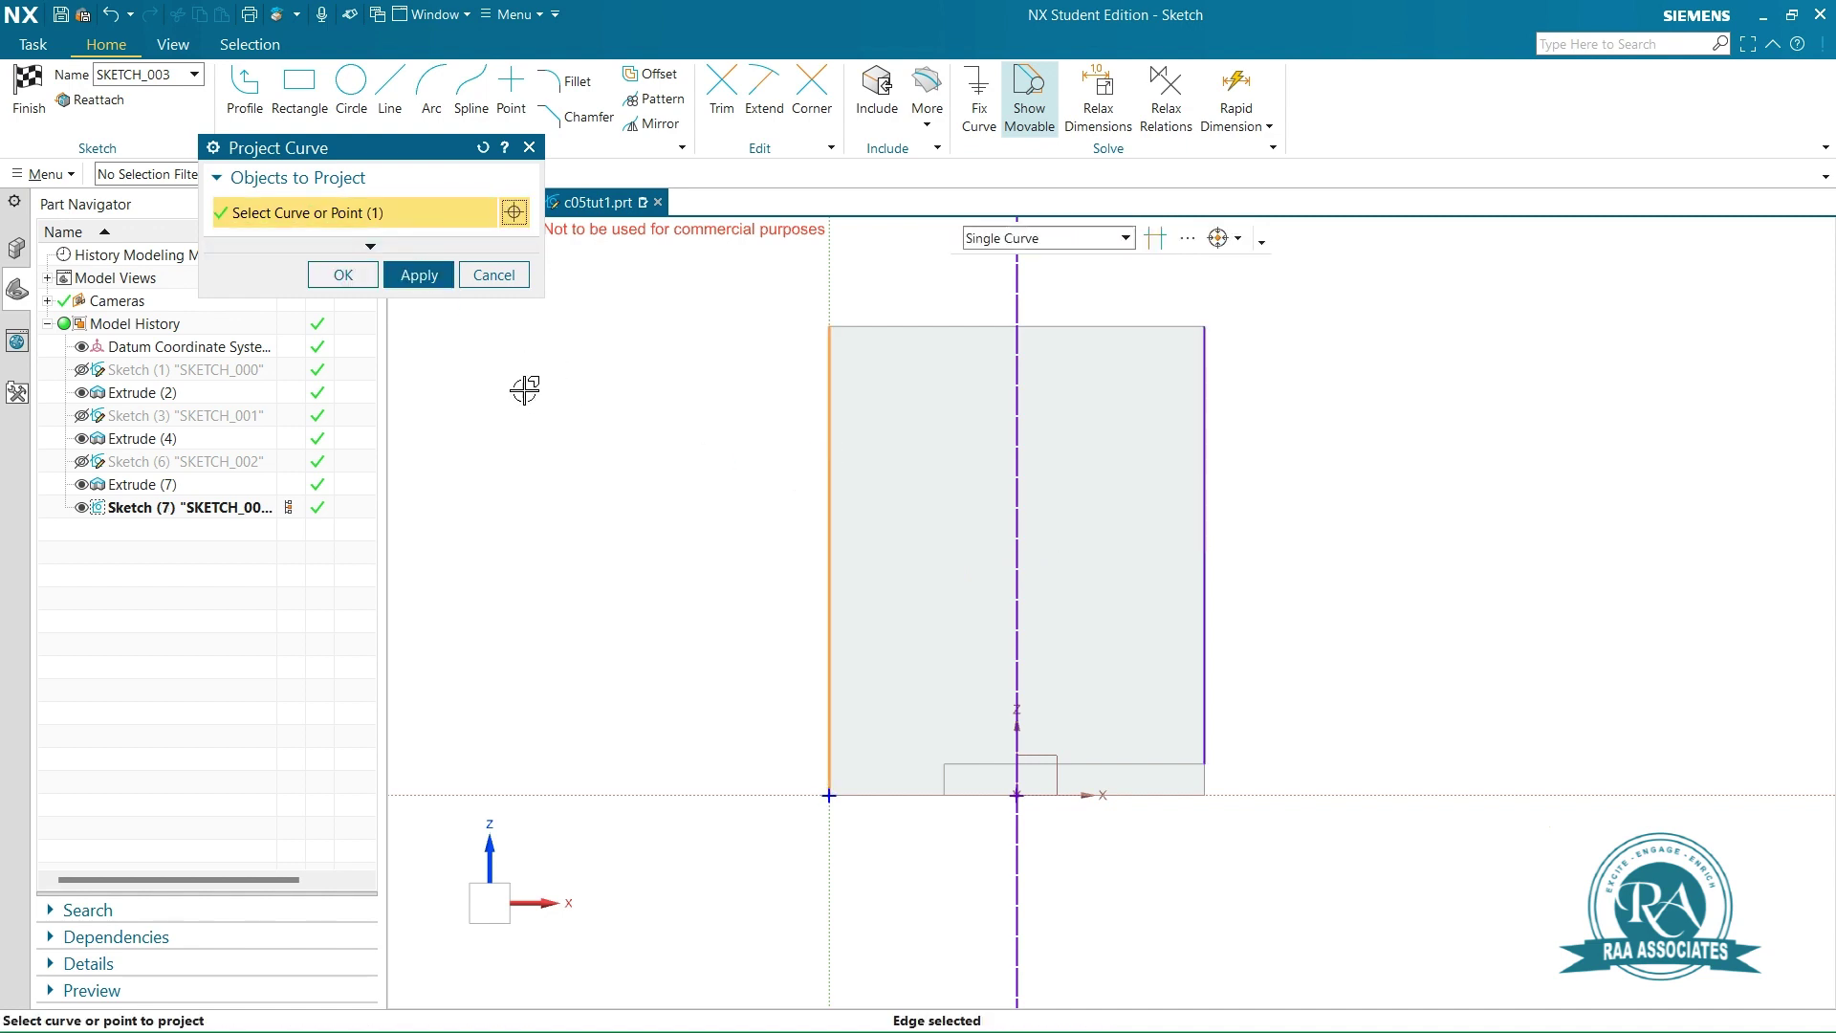
left_click(420, 276)
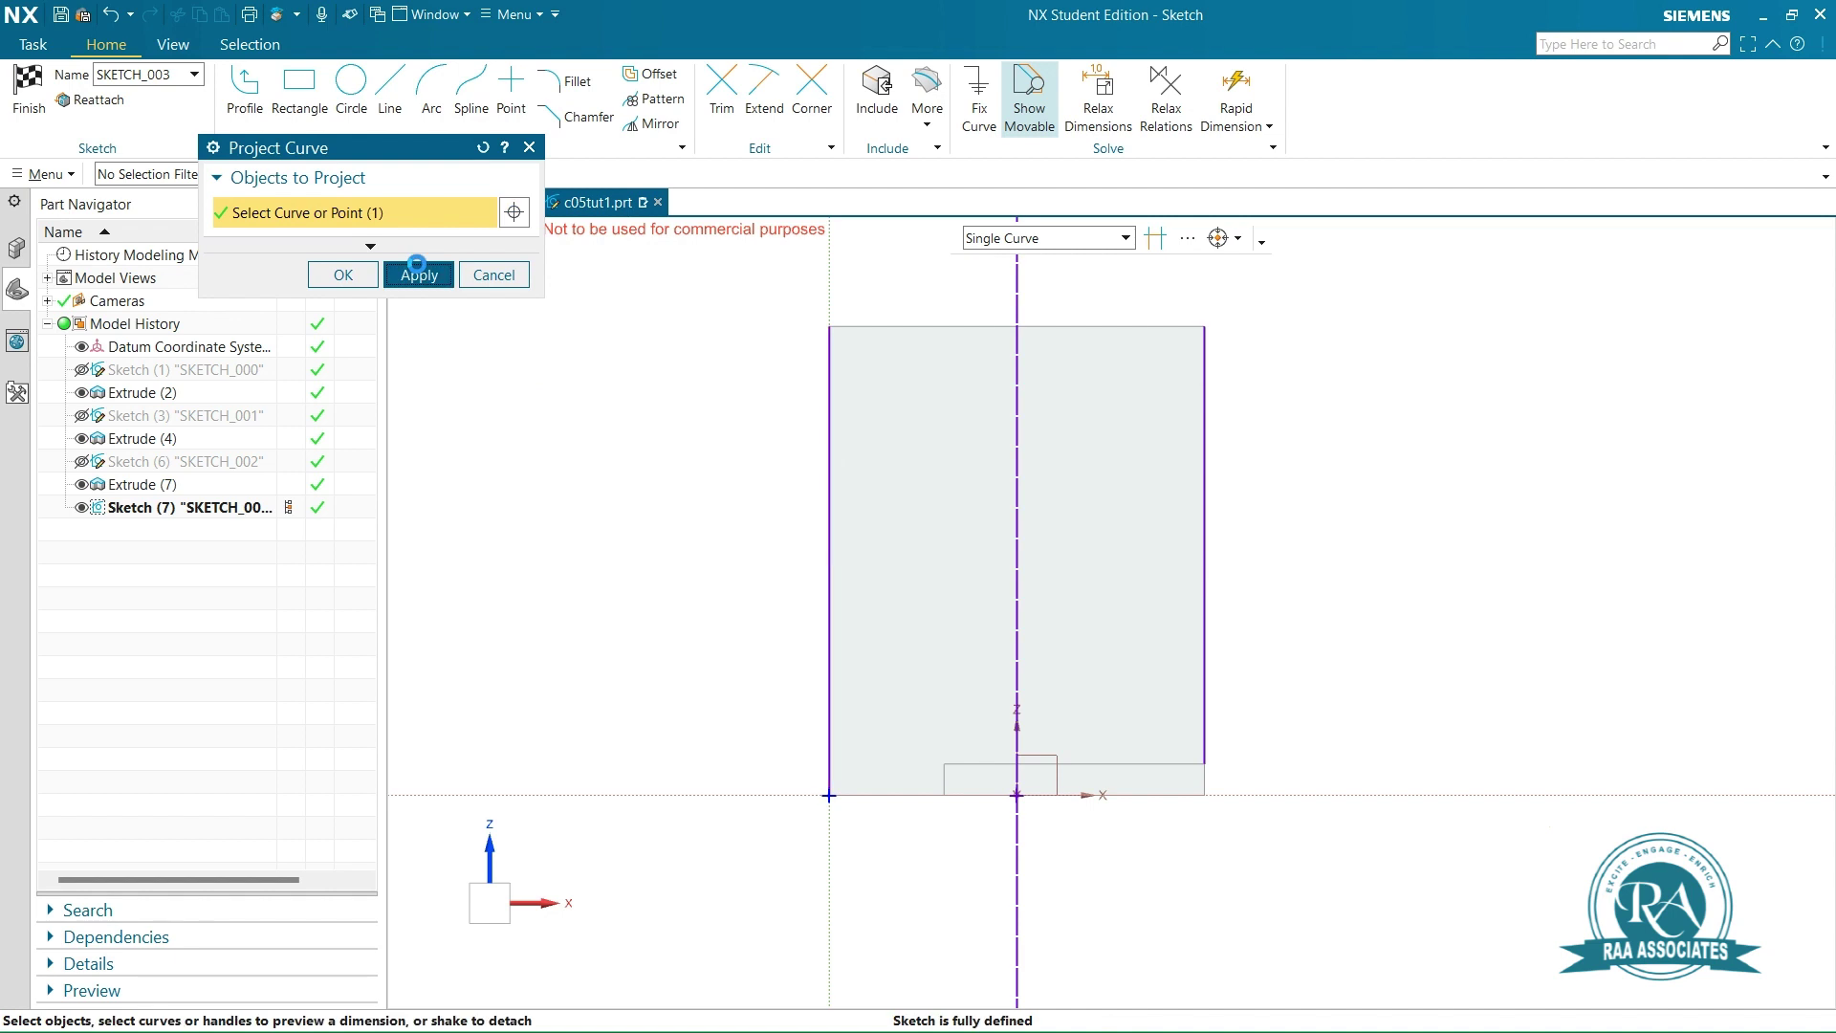
left_click(530, 147)
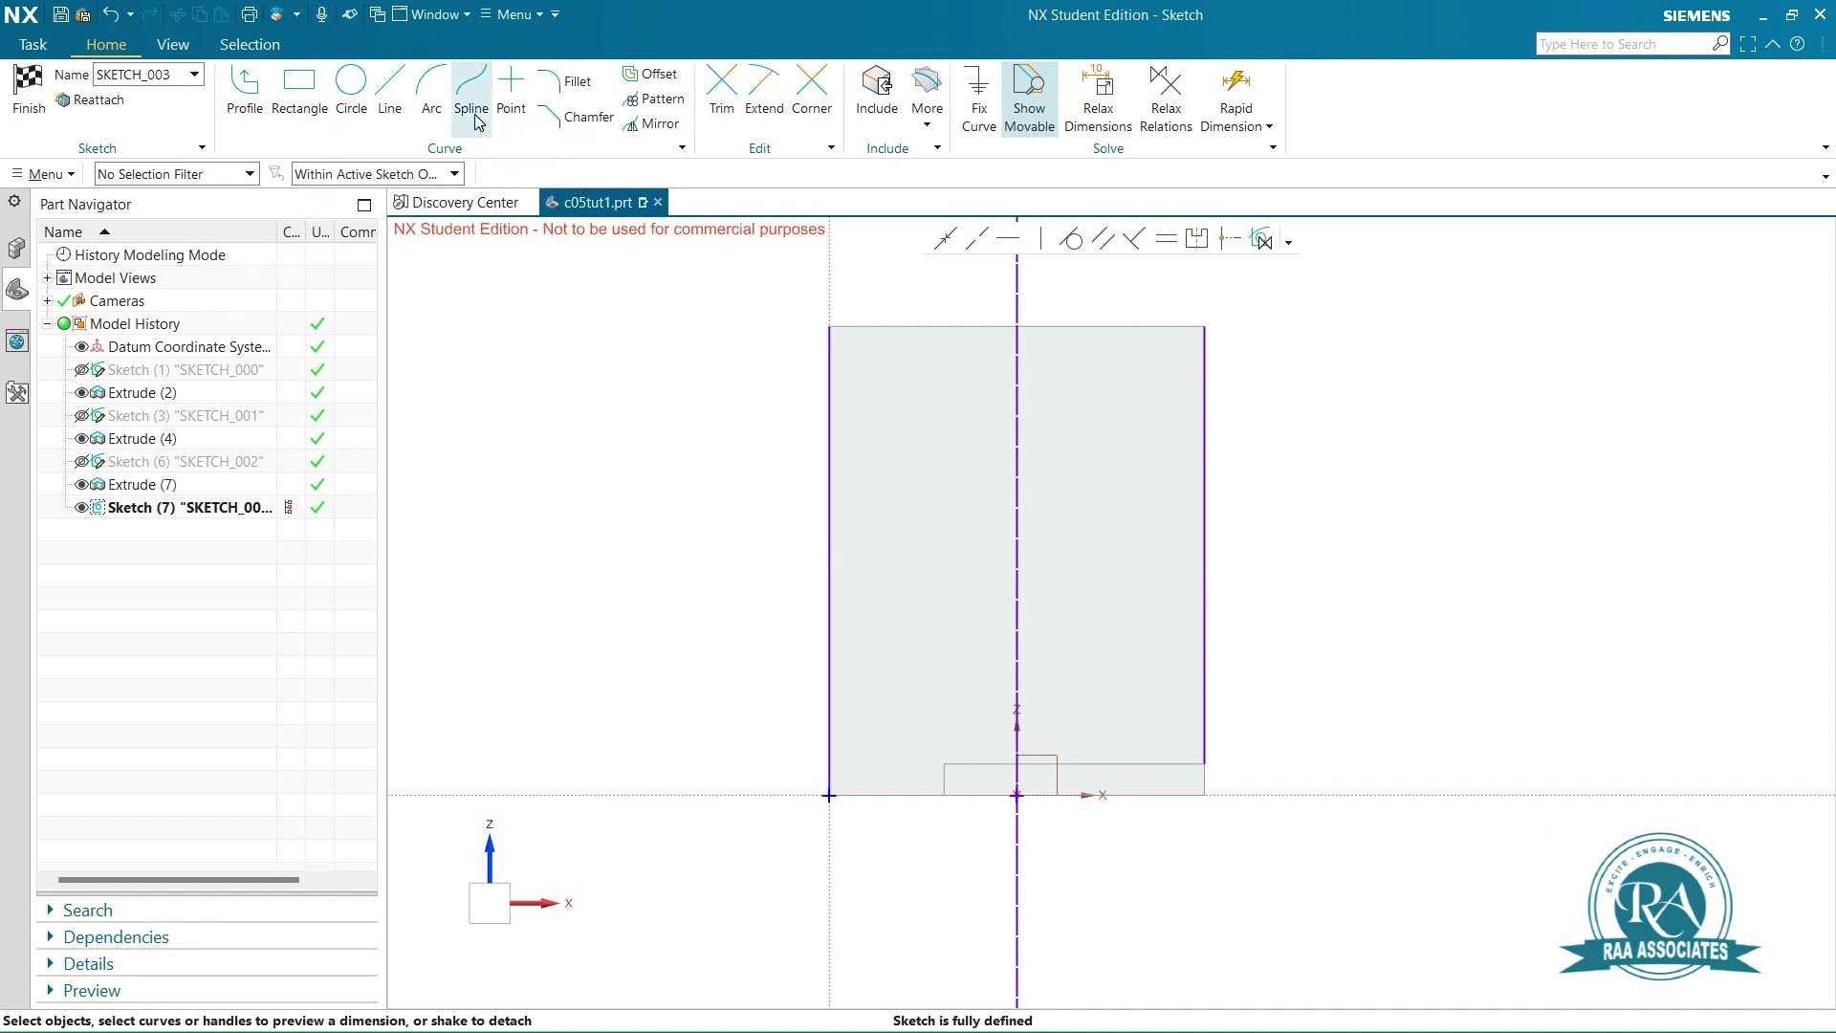
Draw a 60 mm diameter circle centred on the Z axis near the middle of the face
left_click(371, 83)
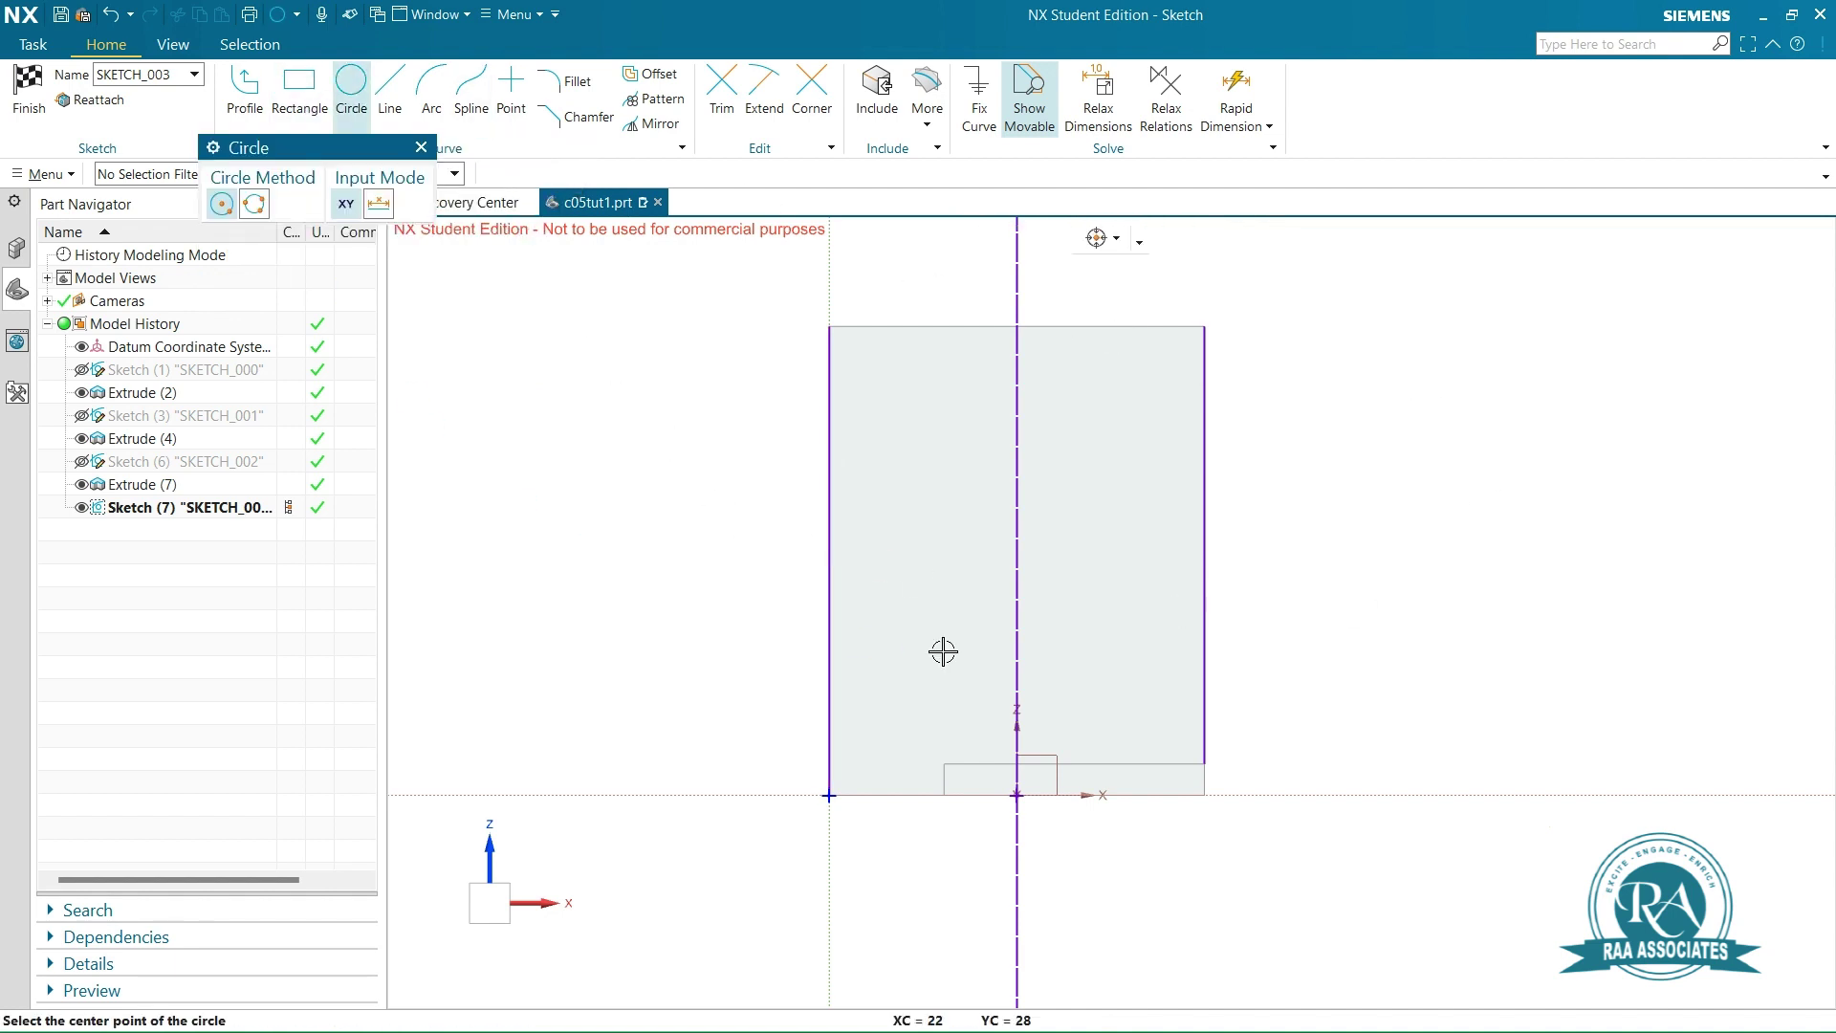
left_click(1016, 553)
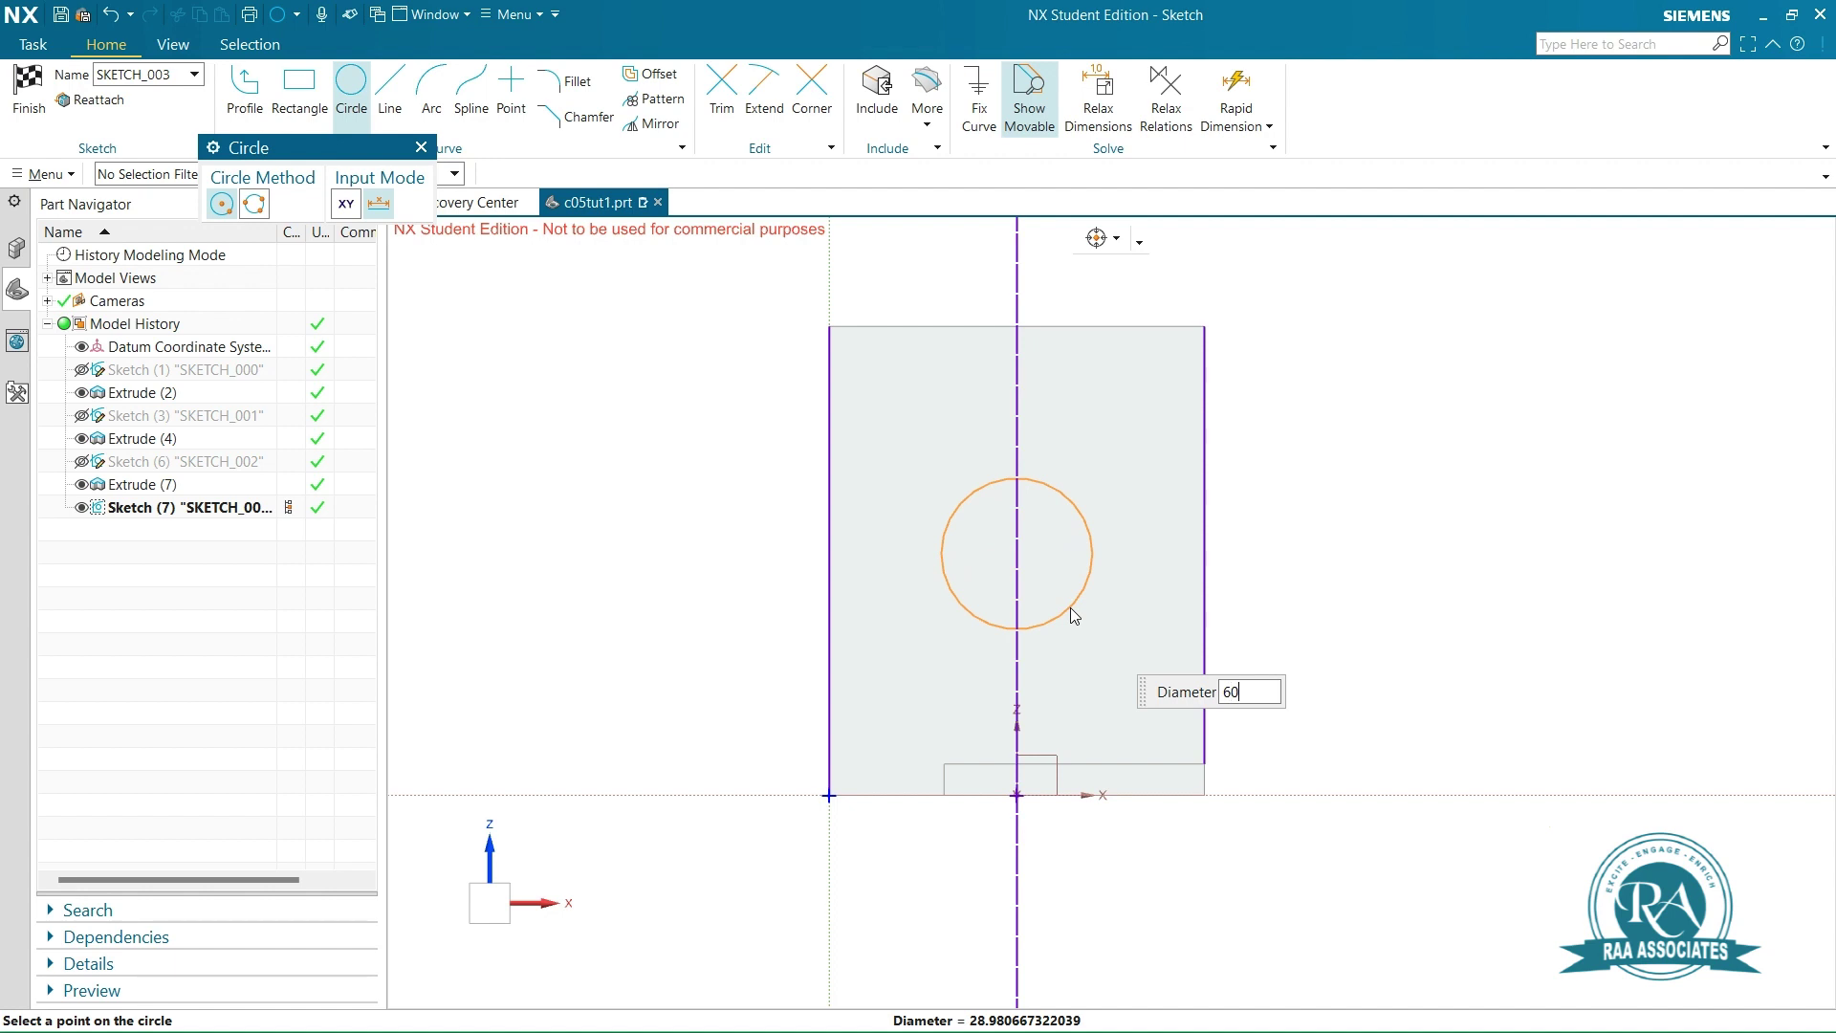
type("60")
key("Return")
key("Escape")
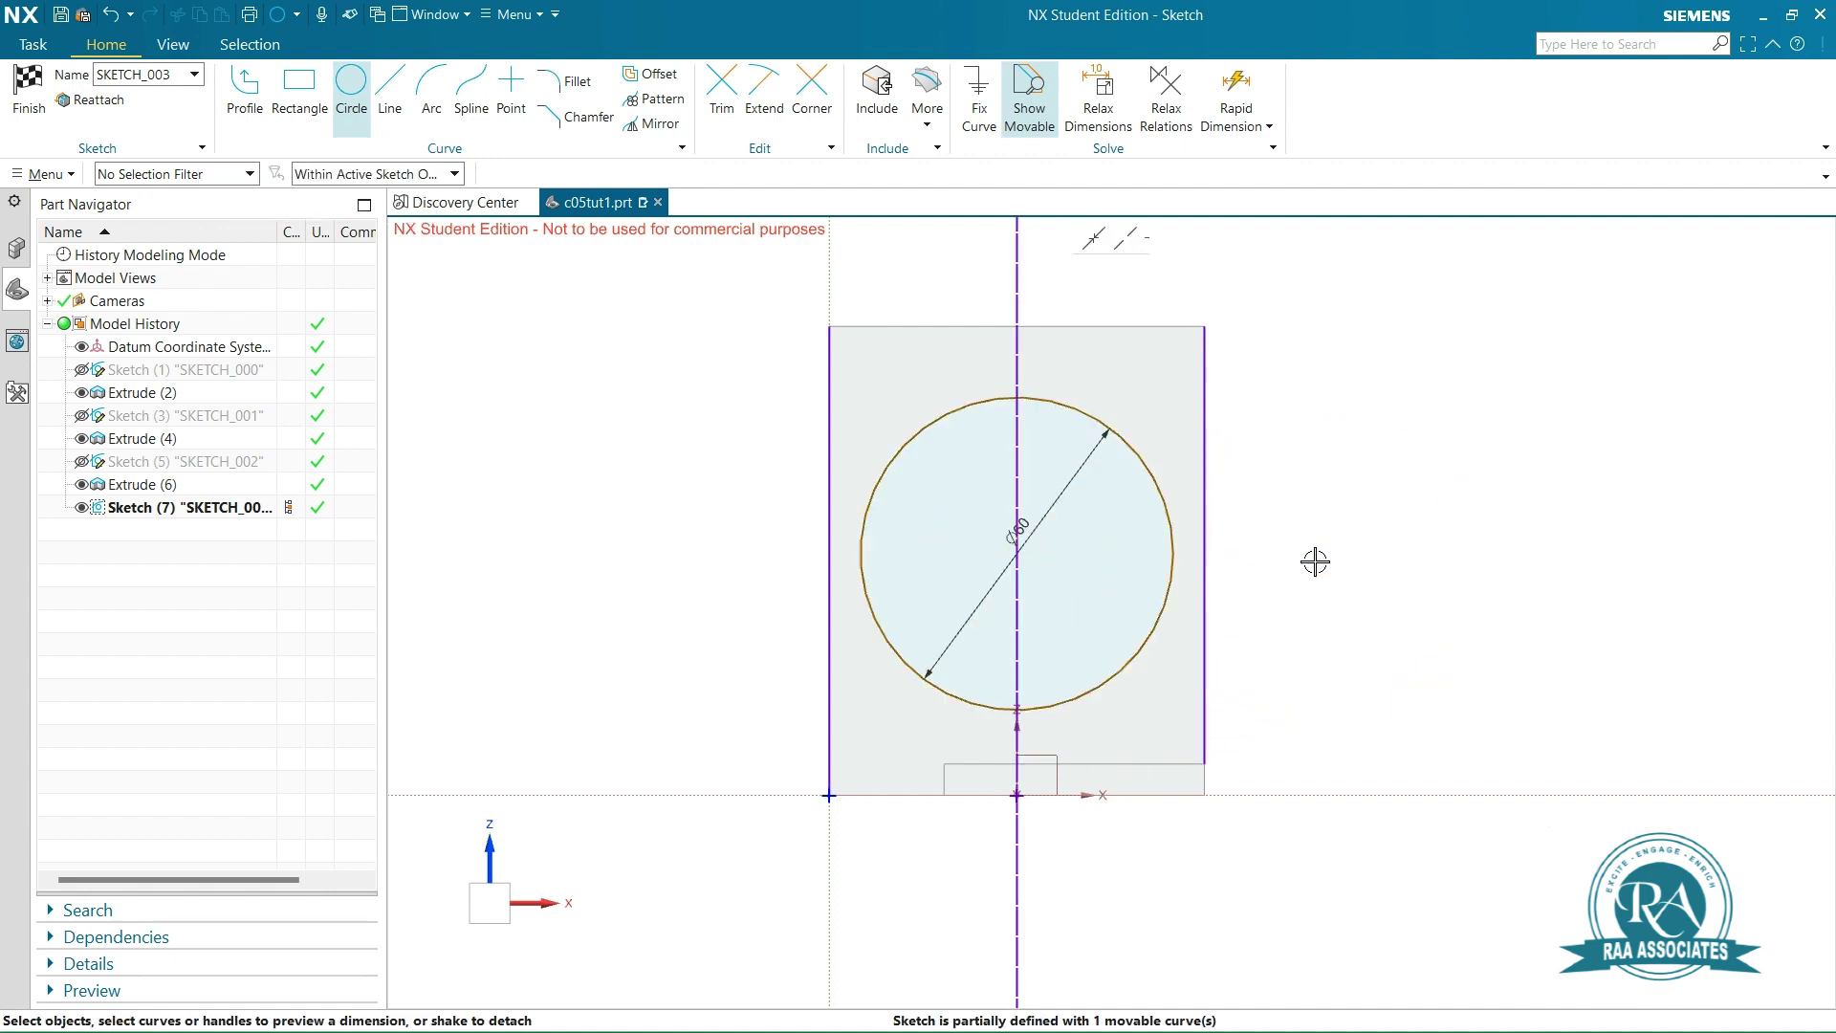
Draw a horizontal line about 24 mm above the base, crossing the circle's lower part and extending beyond both projected side edges
left_click(389, 91)
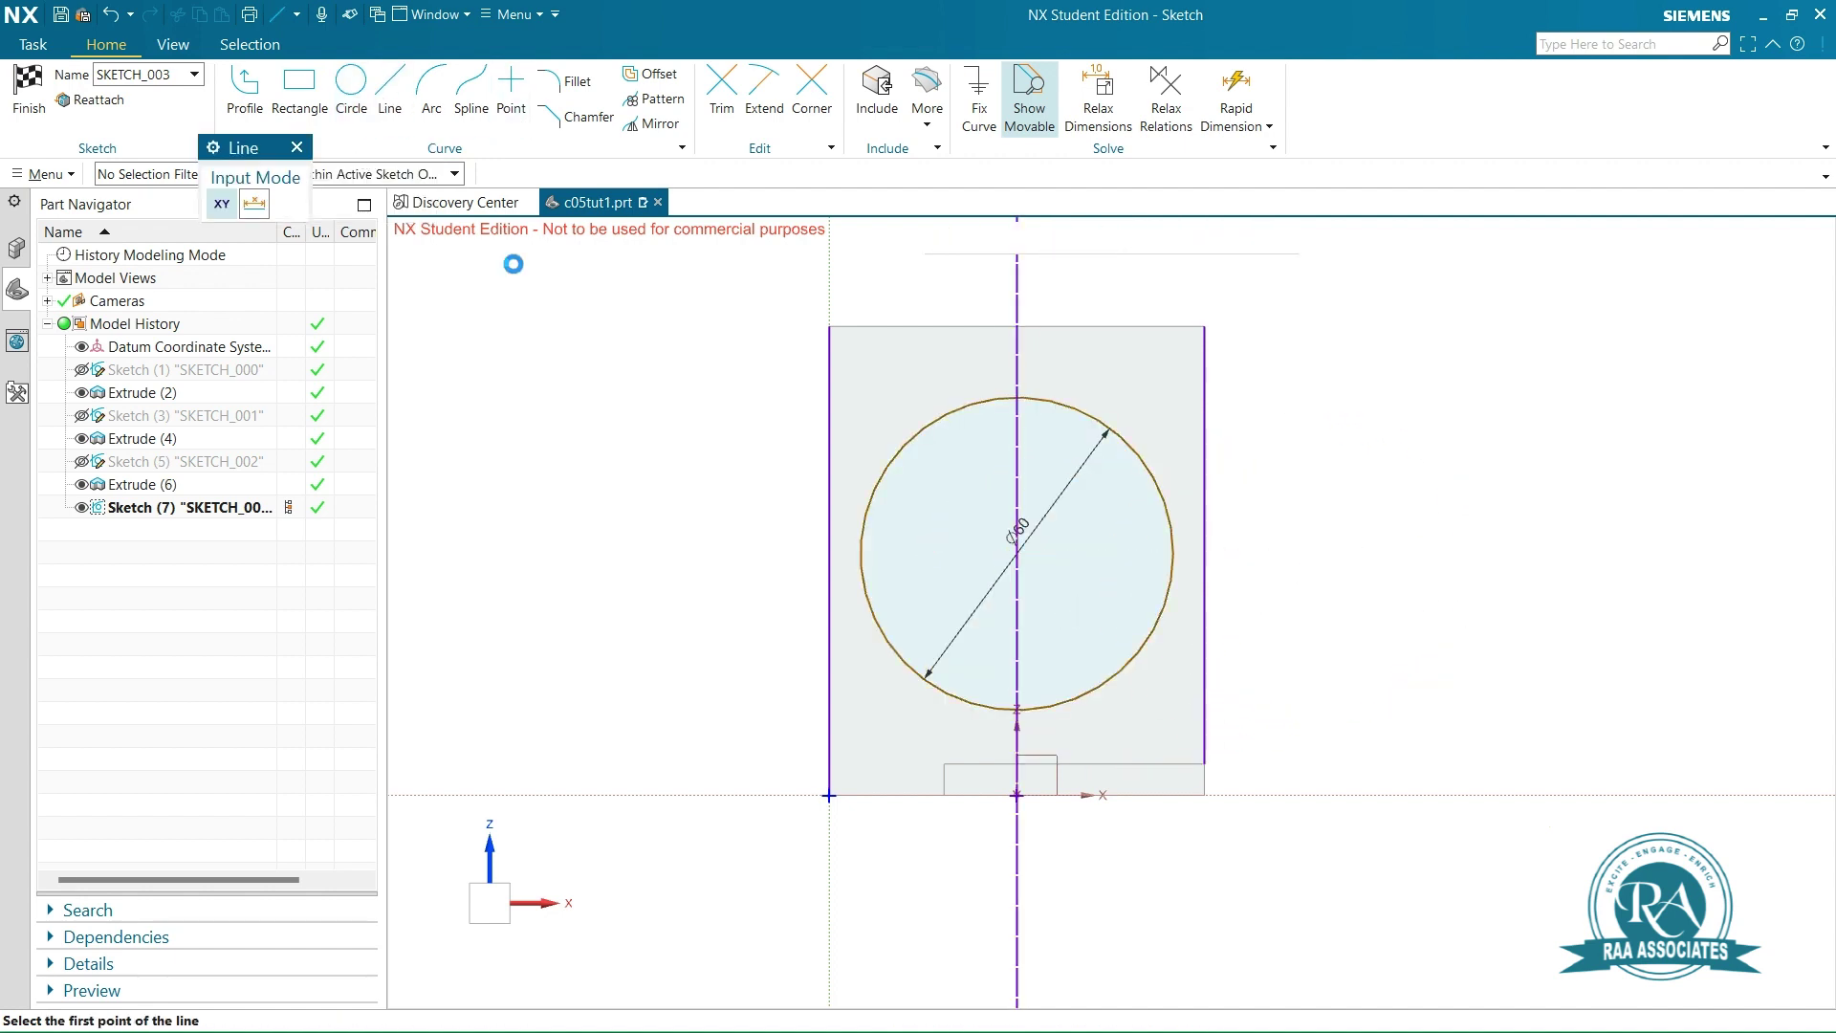
left_click(677, 669)
left_click(1532, 669)
key("Escape")
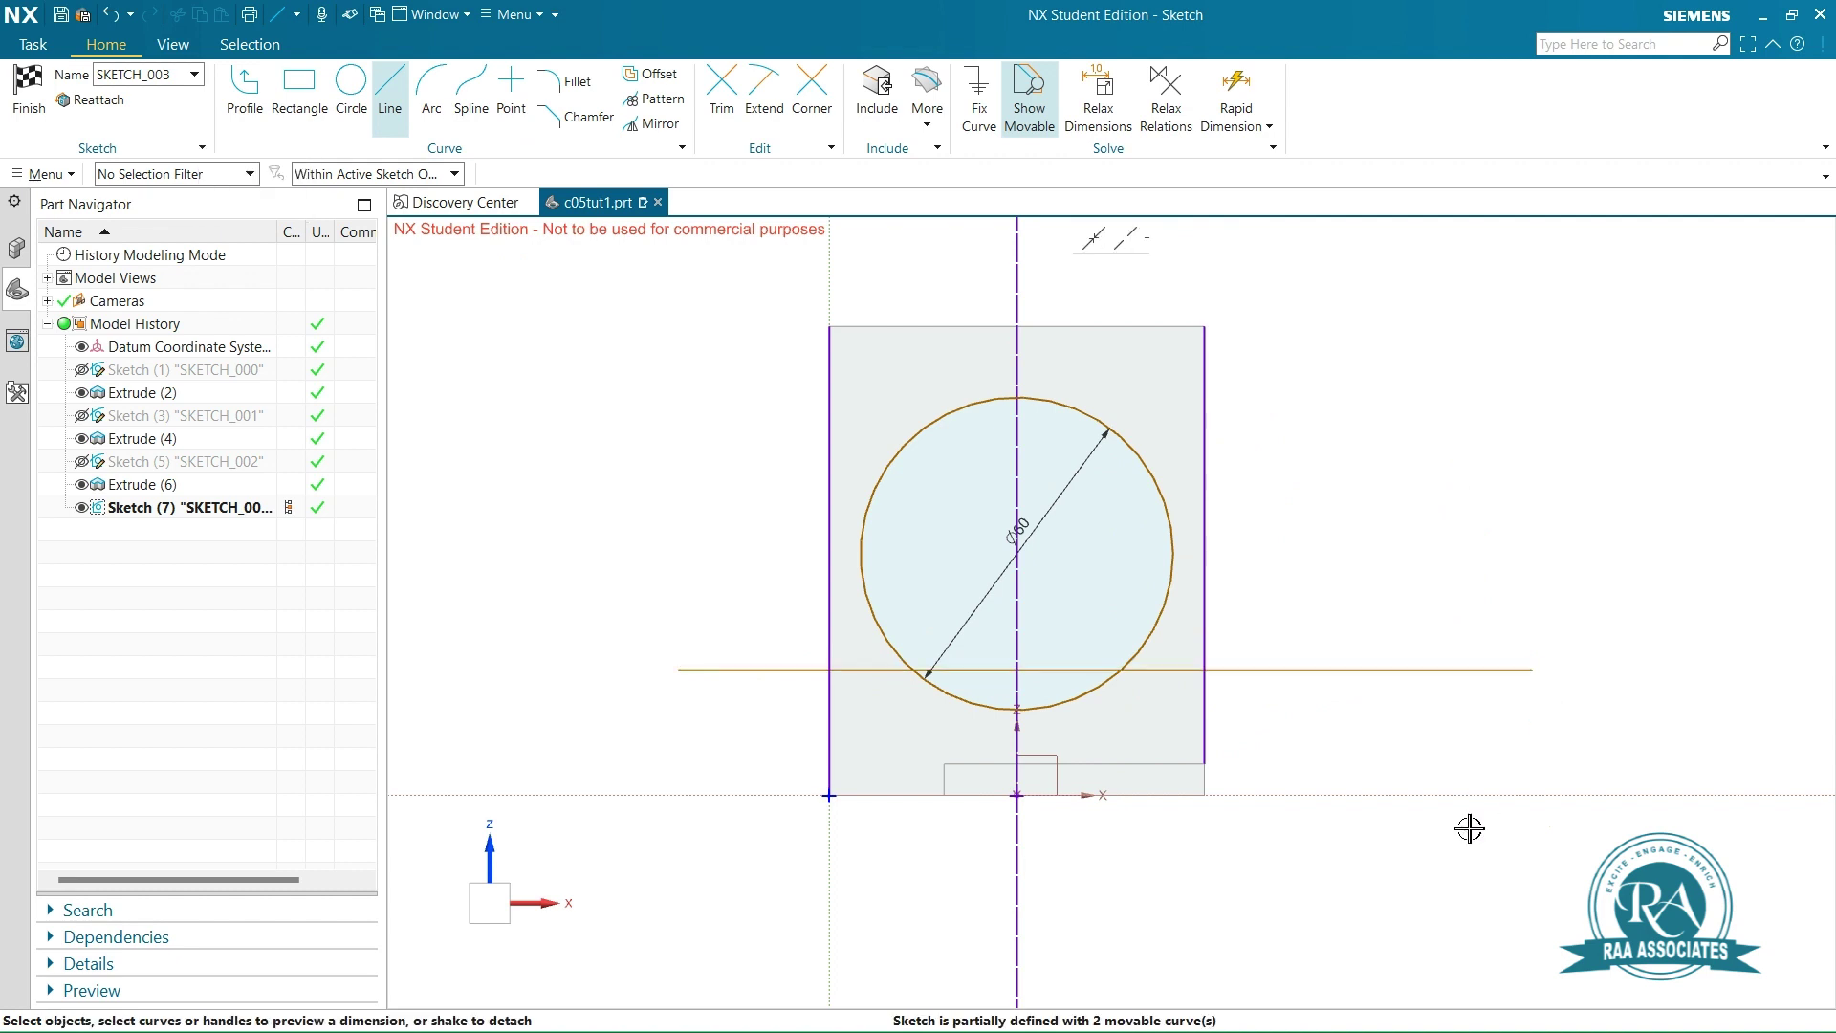
Dimension the distance from the horizontal sketch axis to the line and set it to 30 mm
left_click(1435, 794)
left_click(1443, 669)
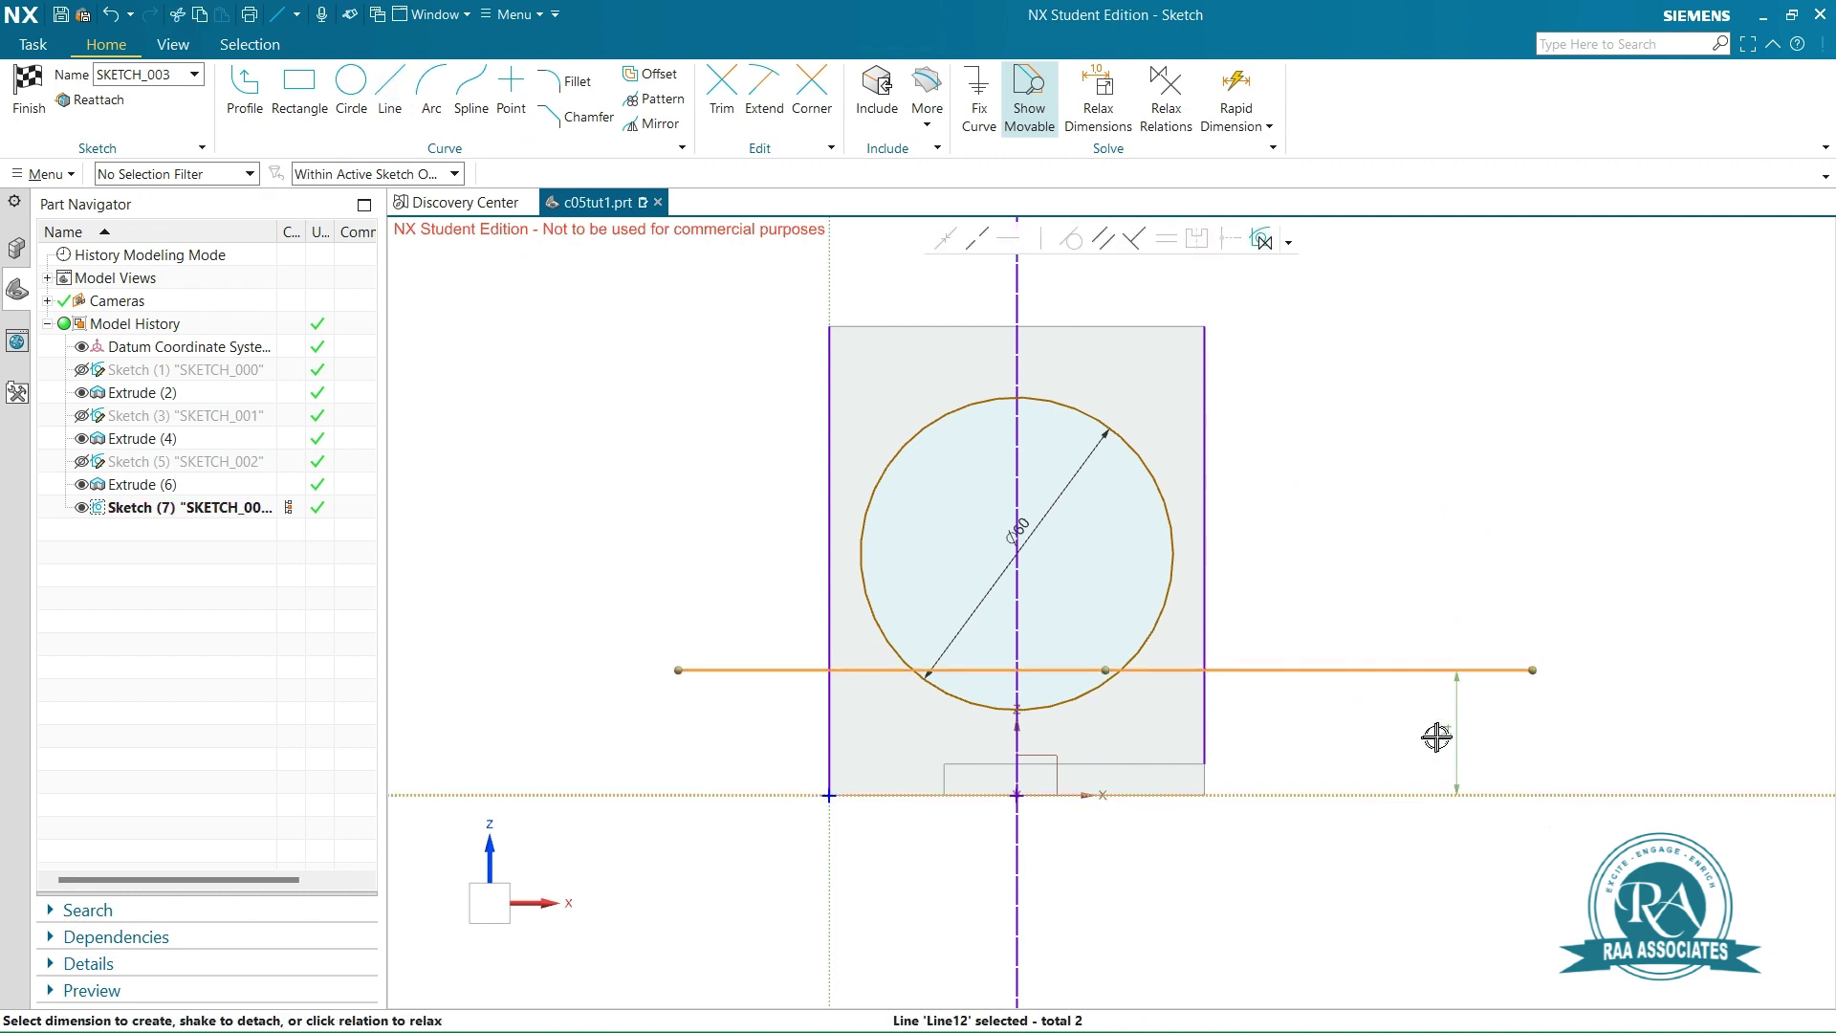
left_click(1441, 732)
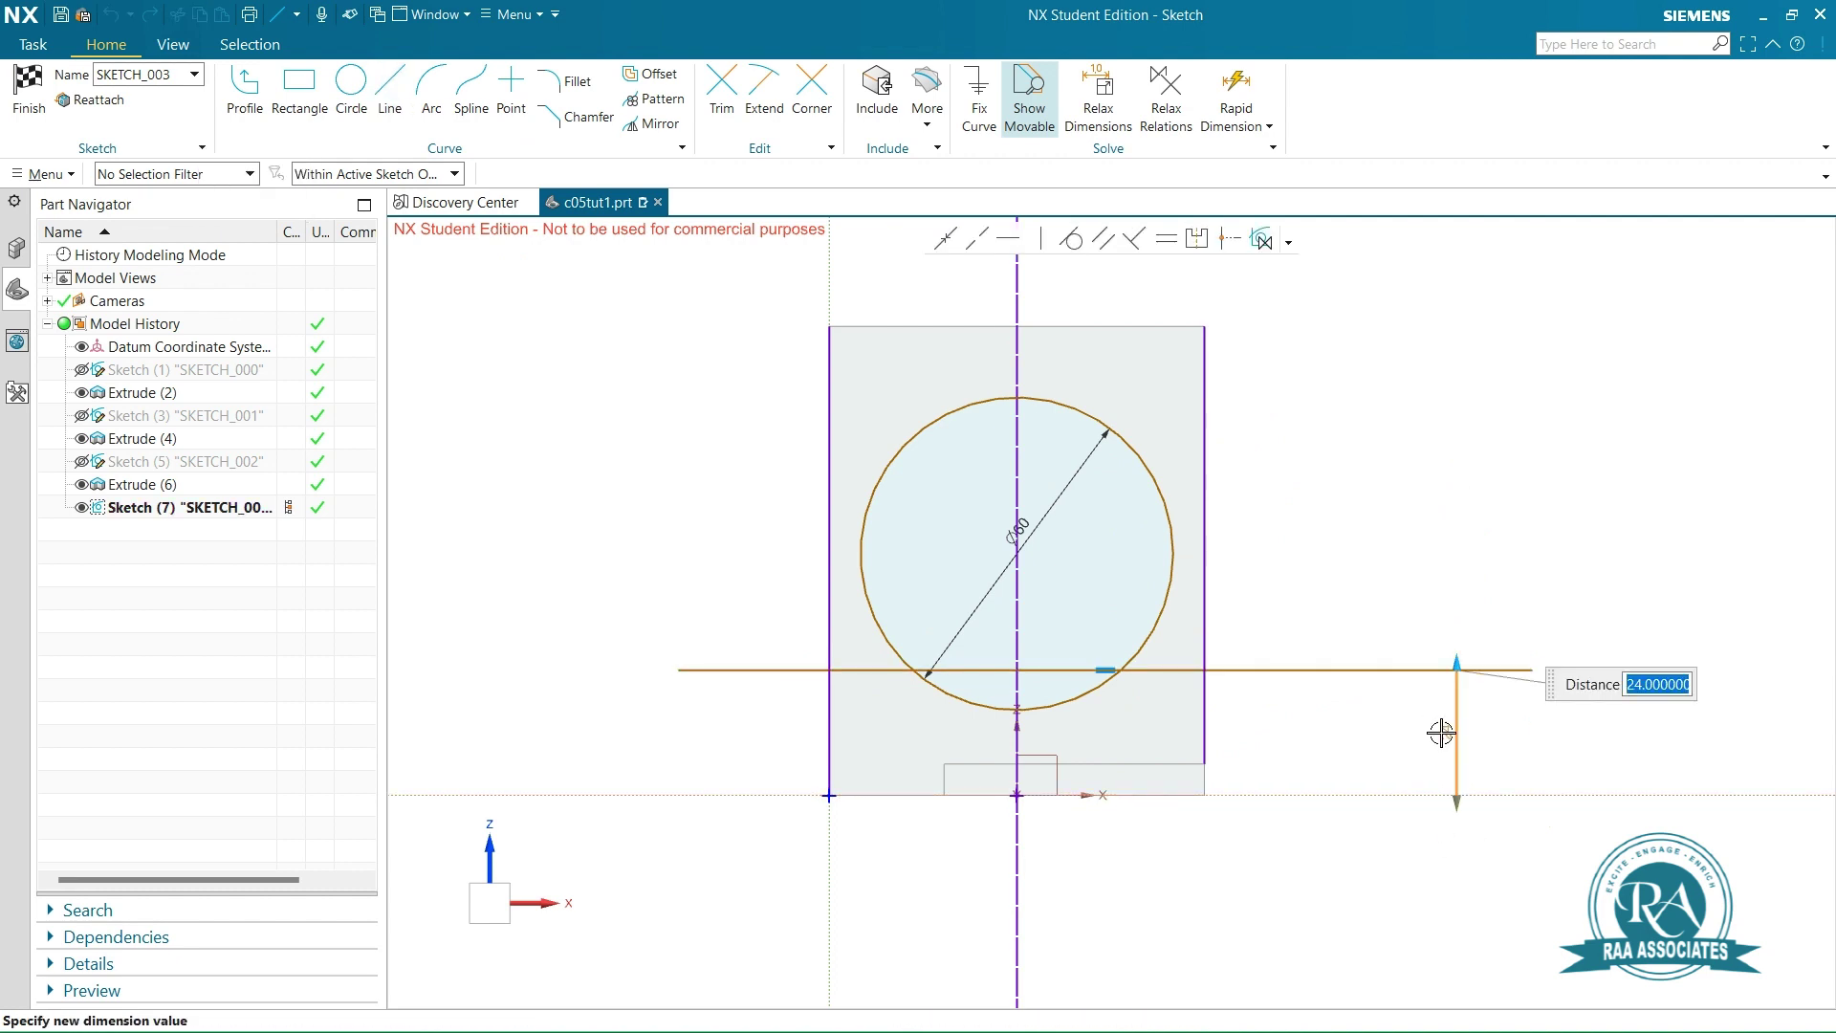
key("Return")
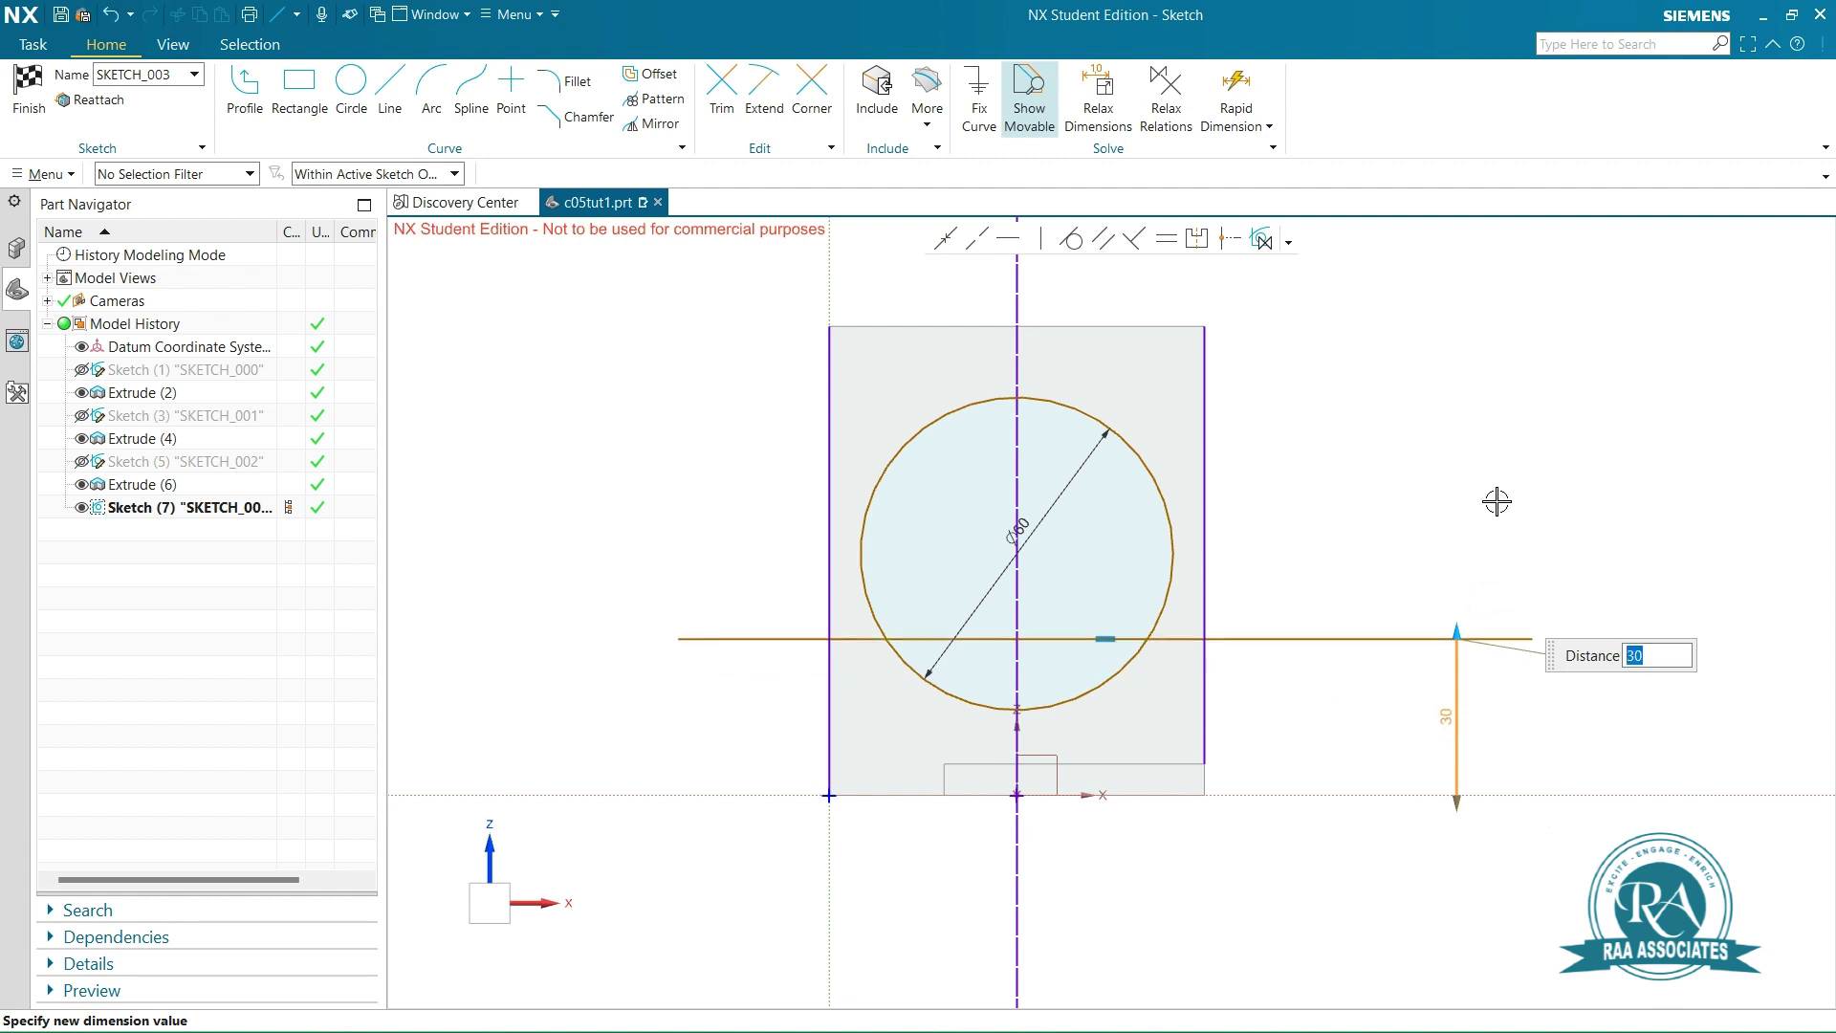
key("Escape")
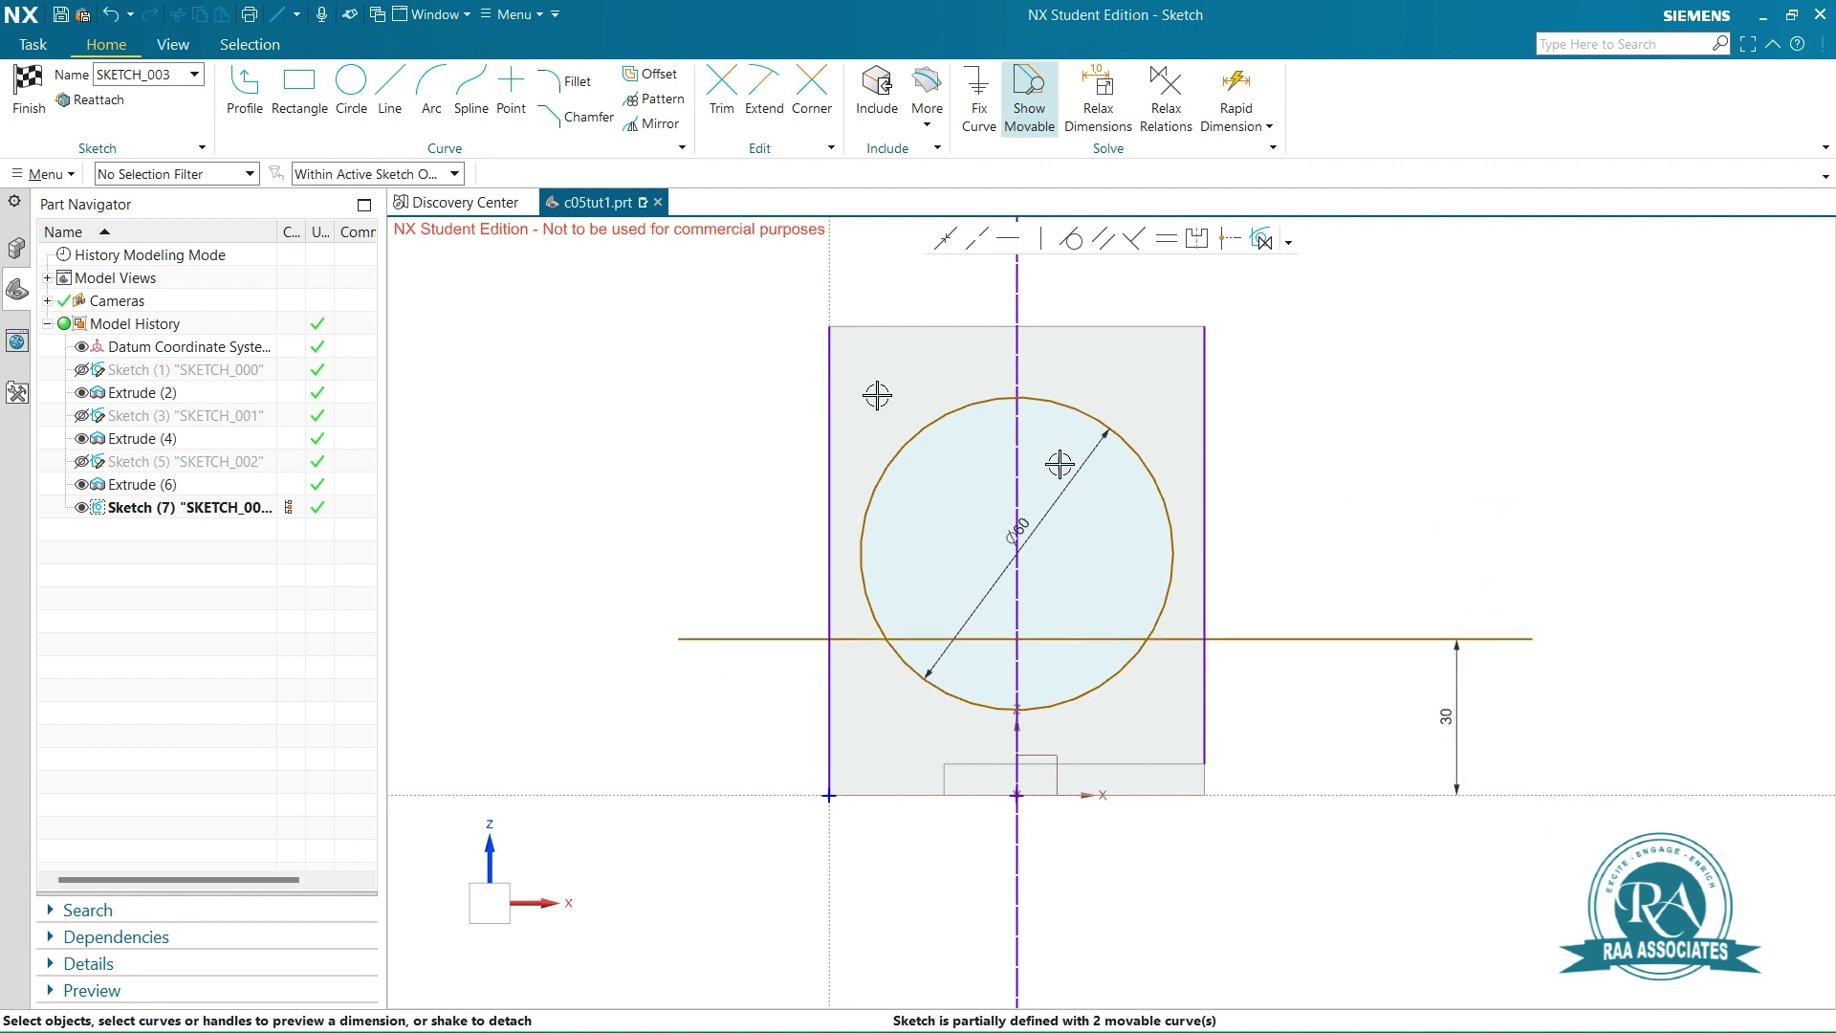
Offset the horizontal line 36 mm upward as a single copy across the circle's upper part
left_click(385, 81)
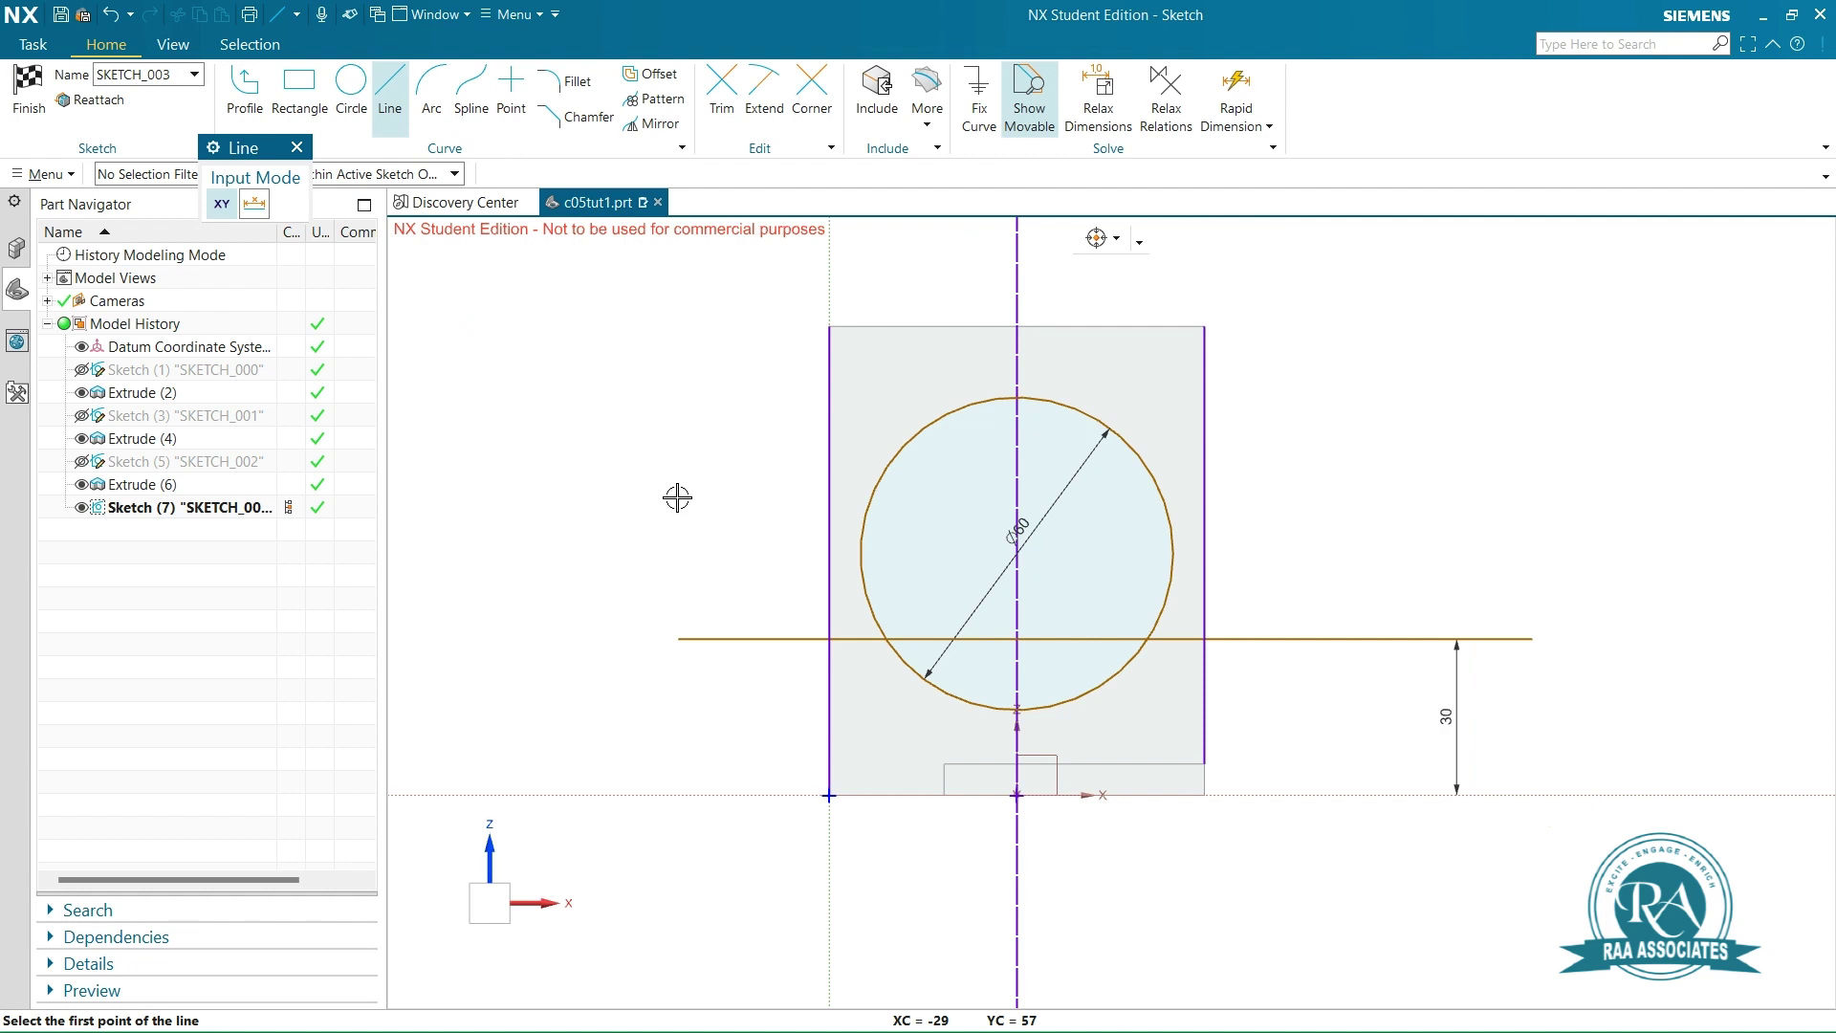
key("Escape")
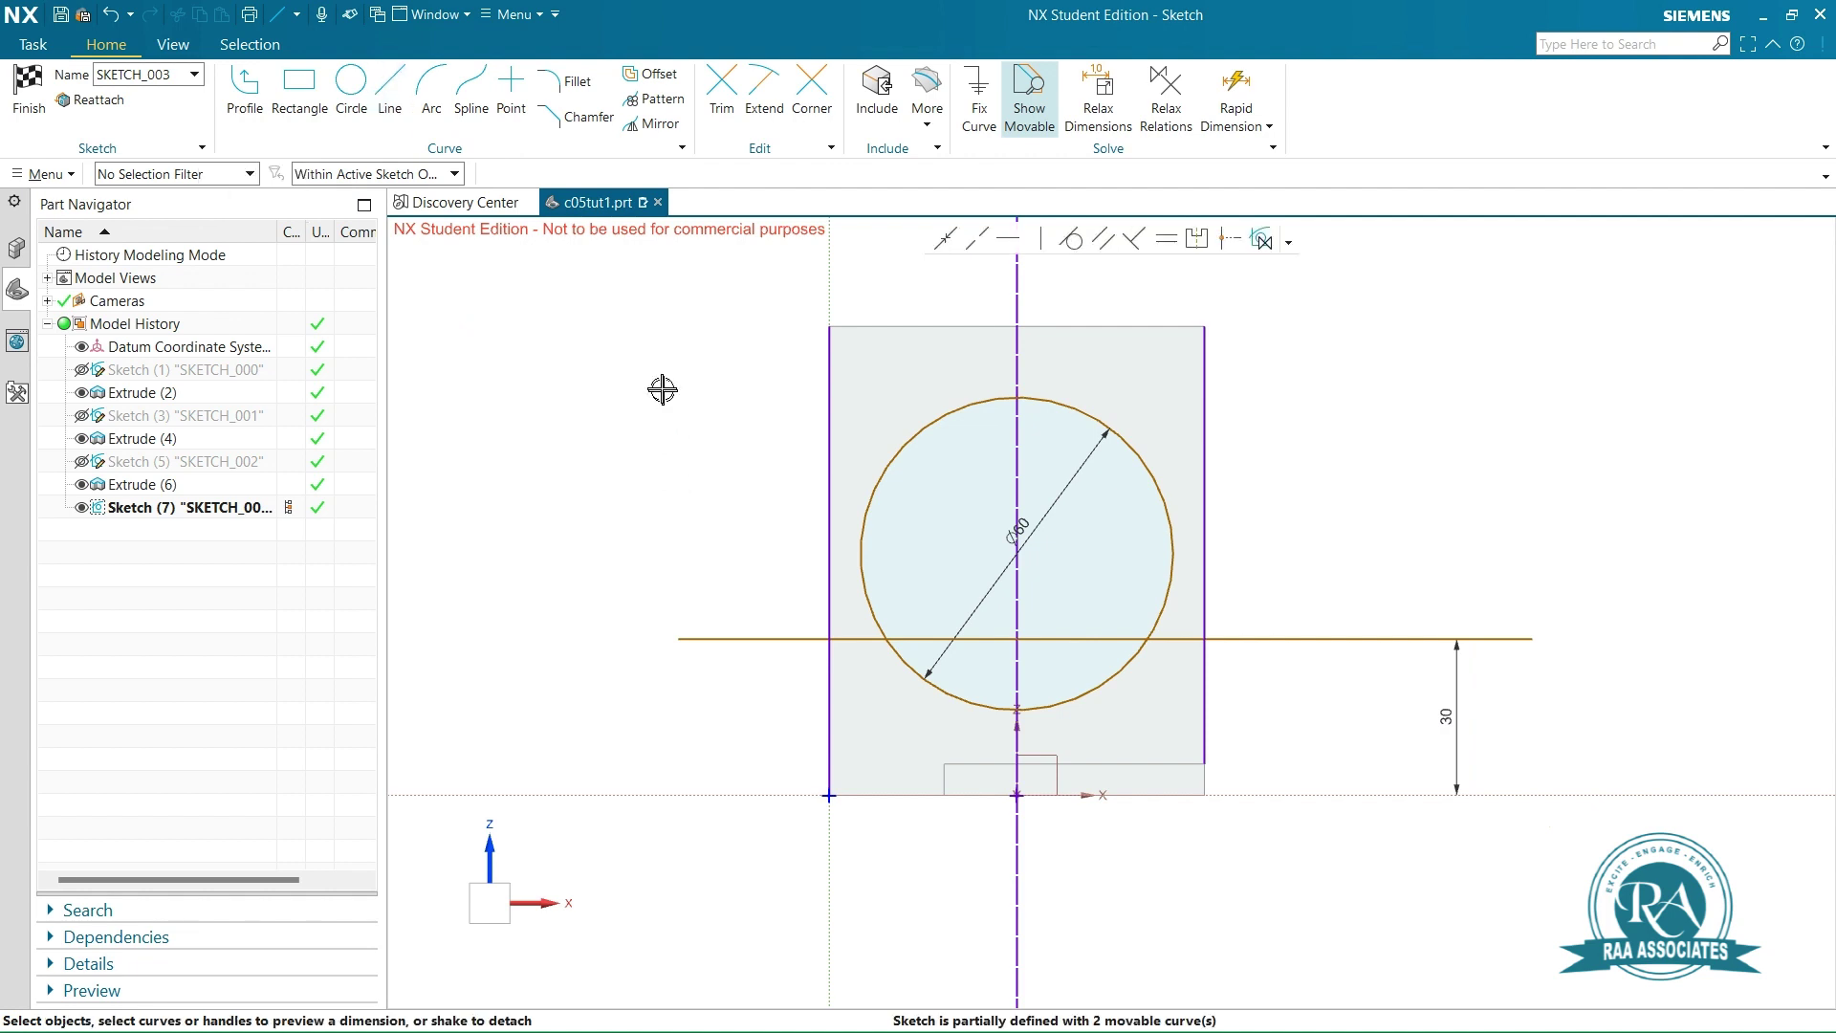
left_click(652, 75)
left_click(1357, 638)
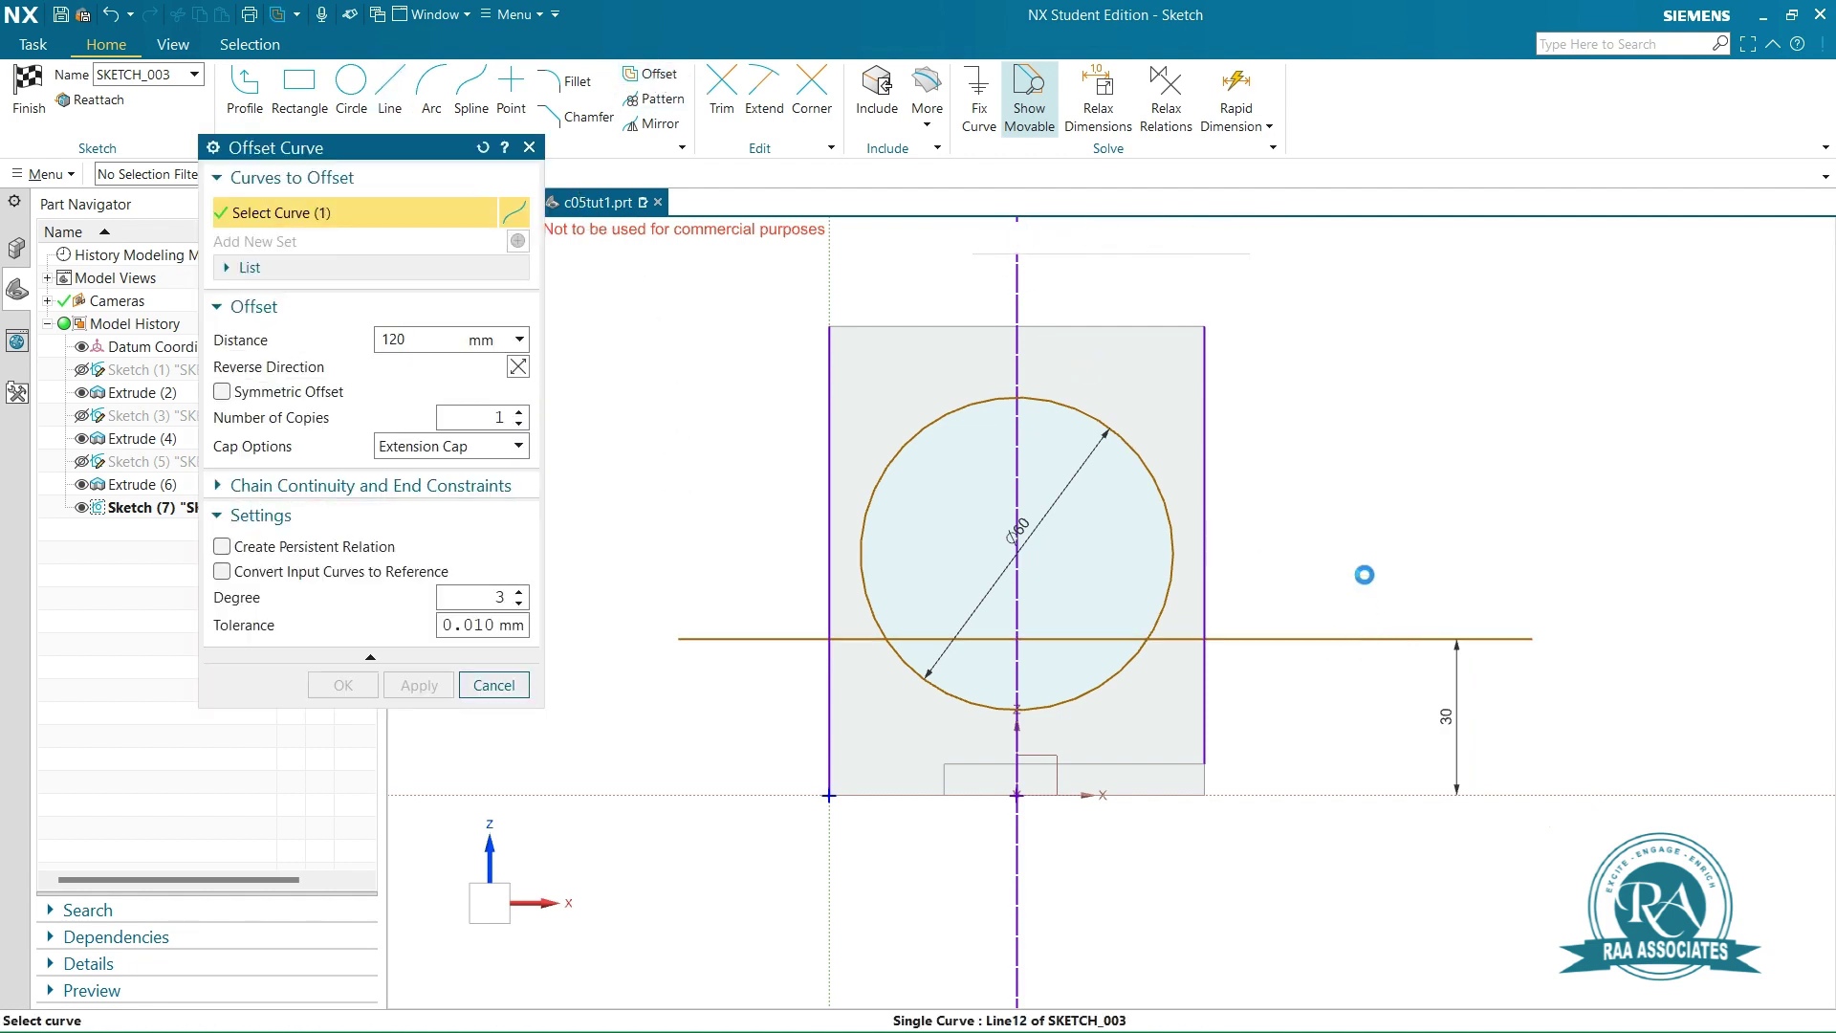
left_click(519, 367)
left_click_drag(419, 346, 384, 337)
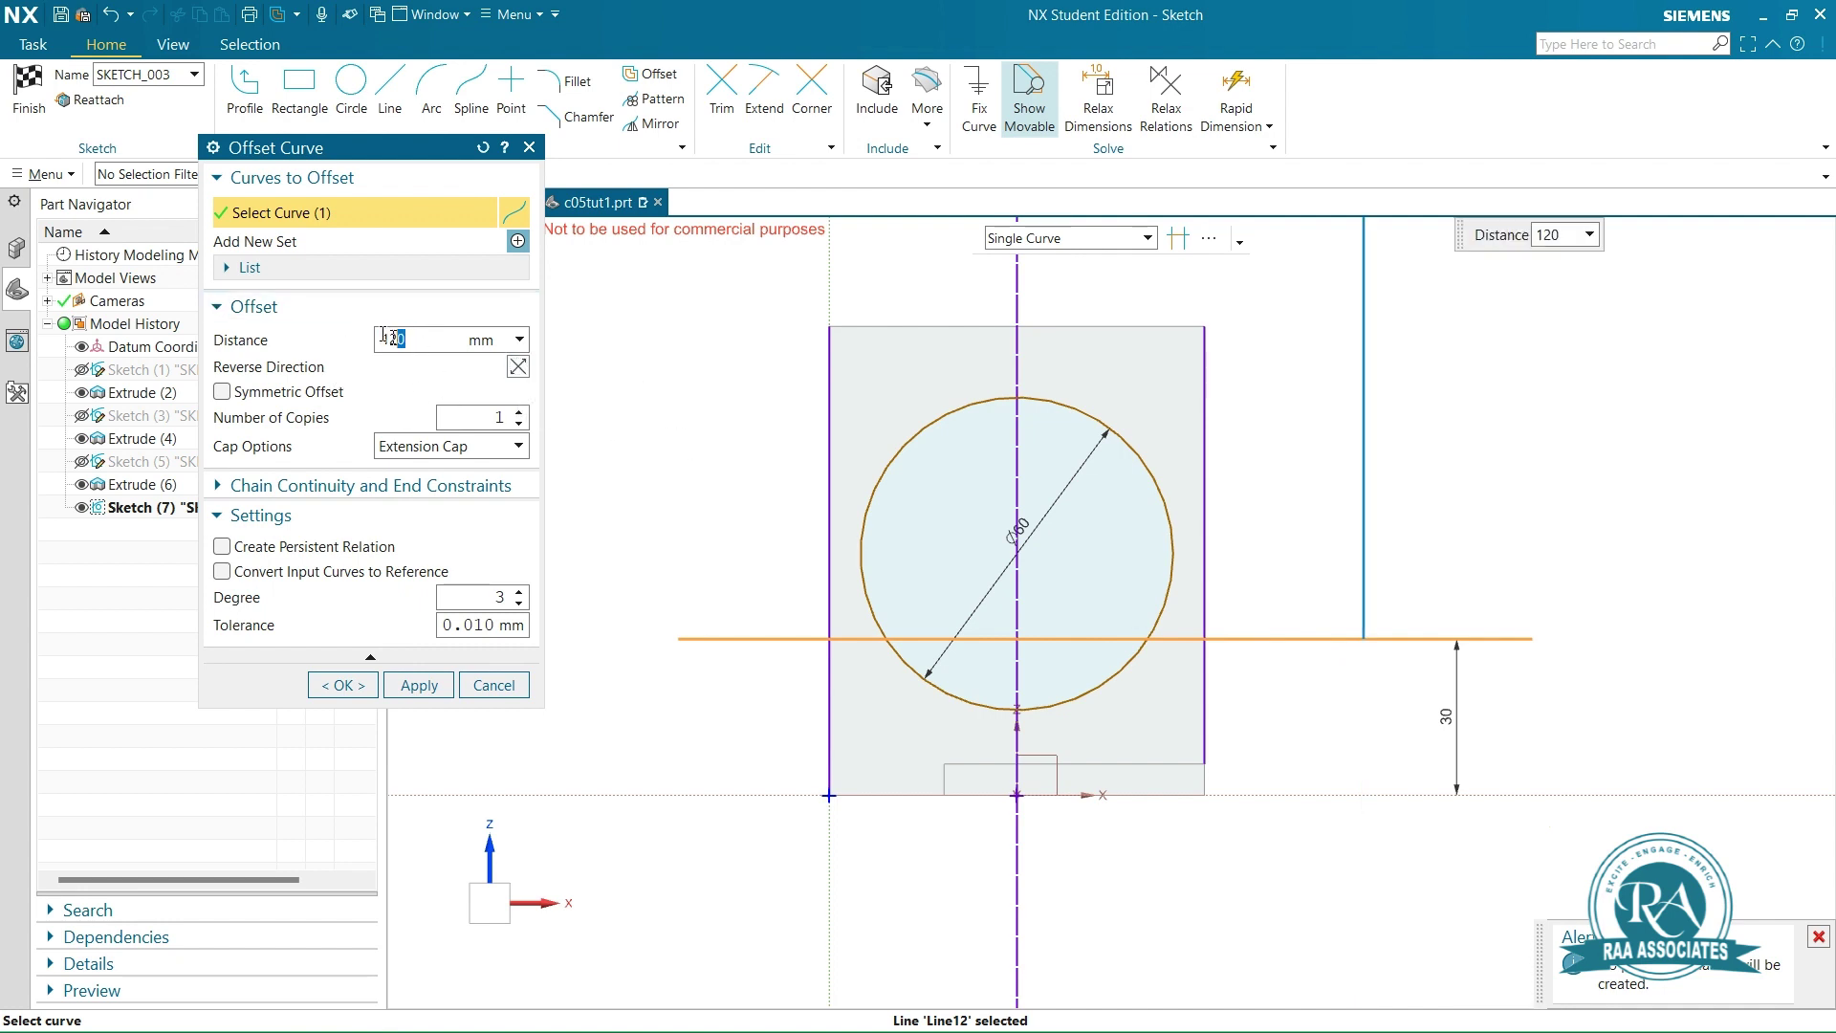
key("Return")
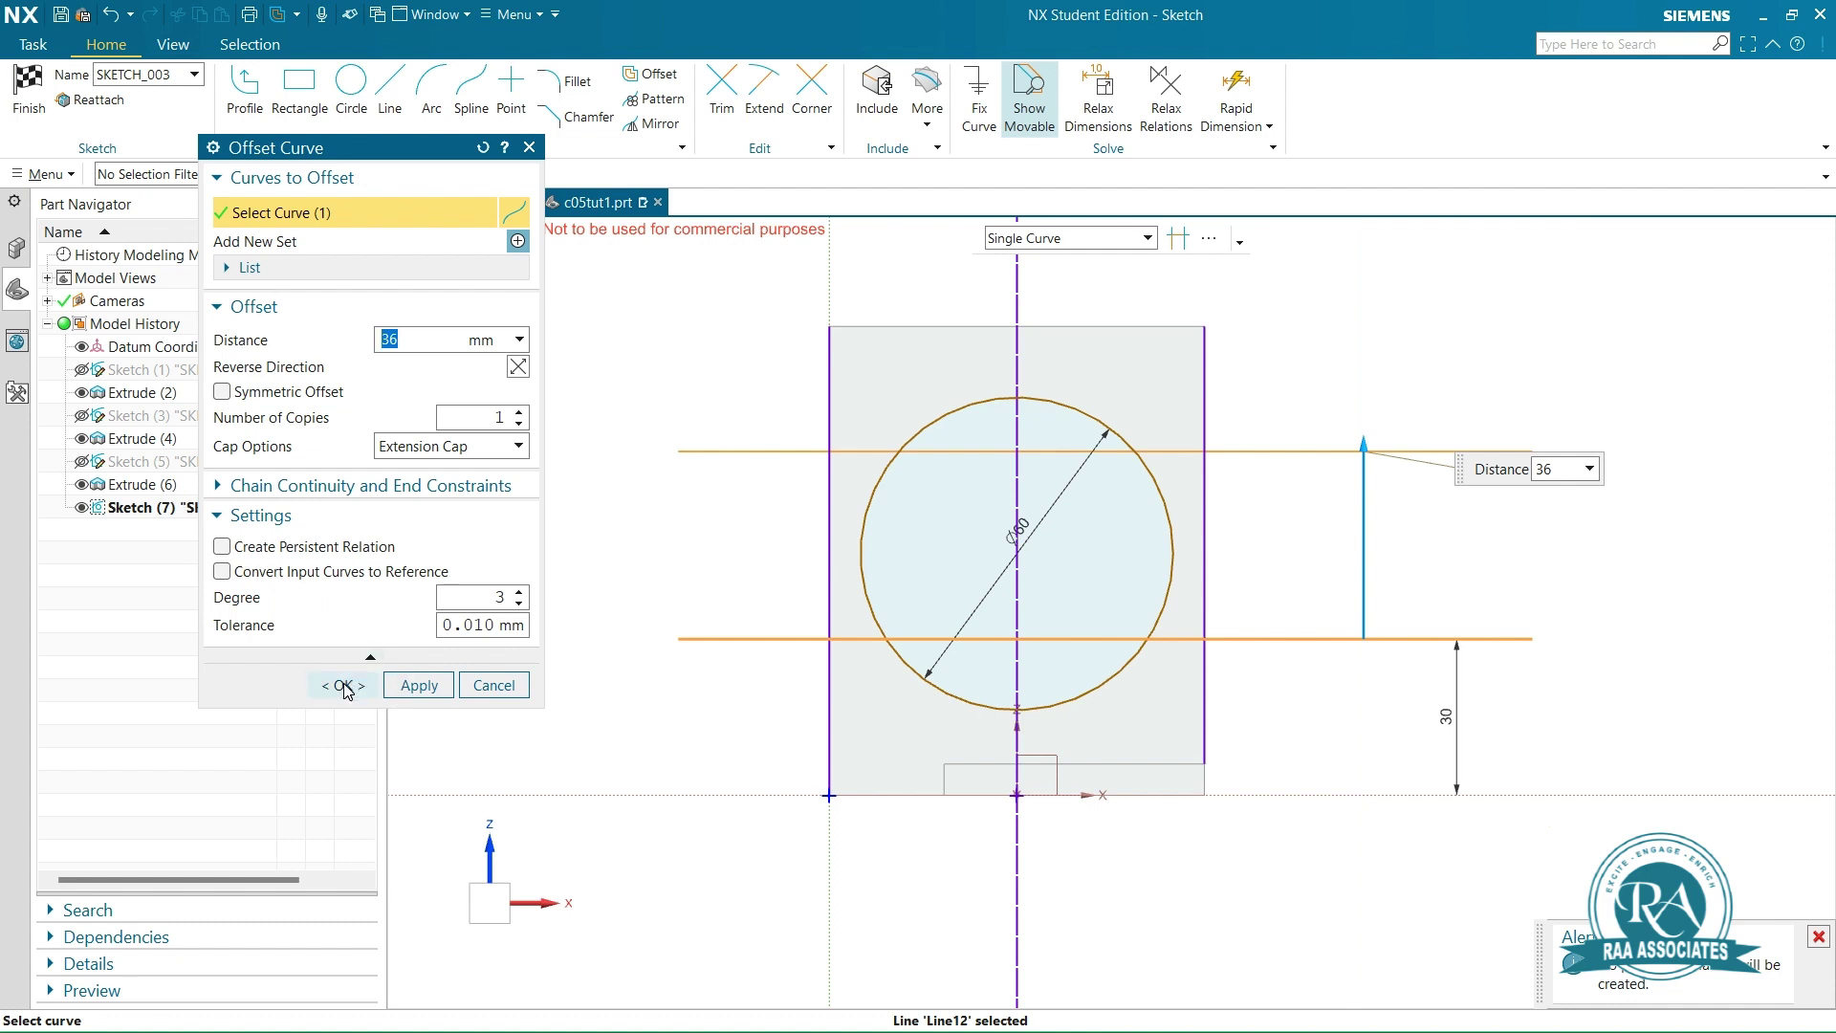
left_click(343, 686)
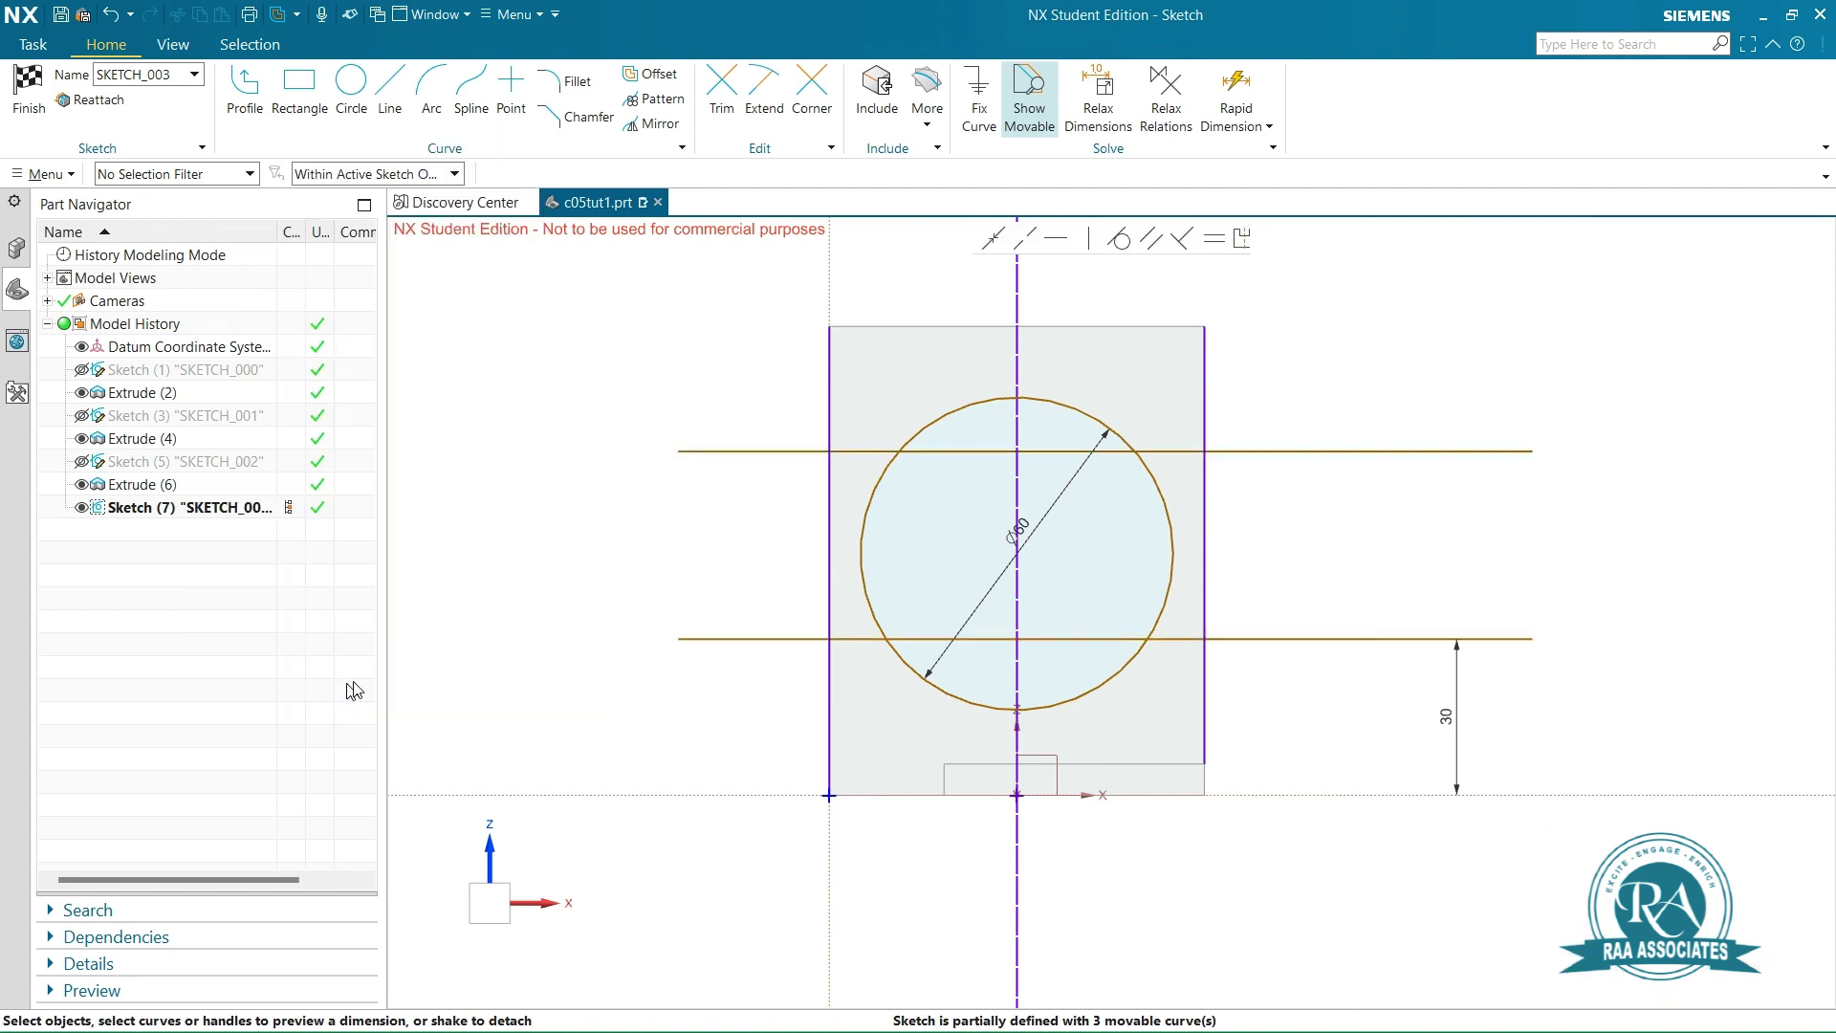
Trim the ends of both horizontal lines that overhang the projected side edges
left_click(724, 86)
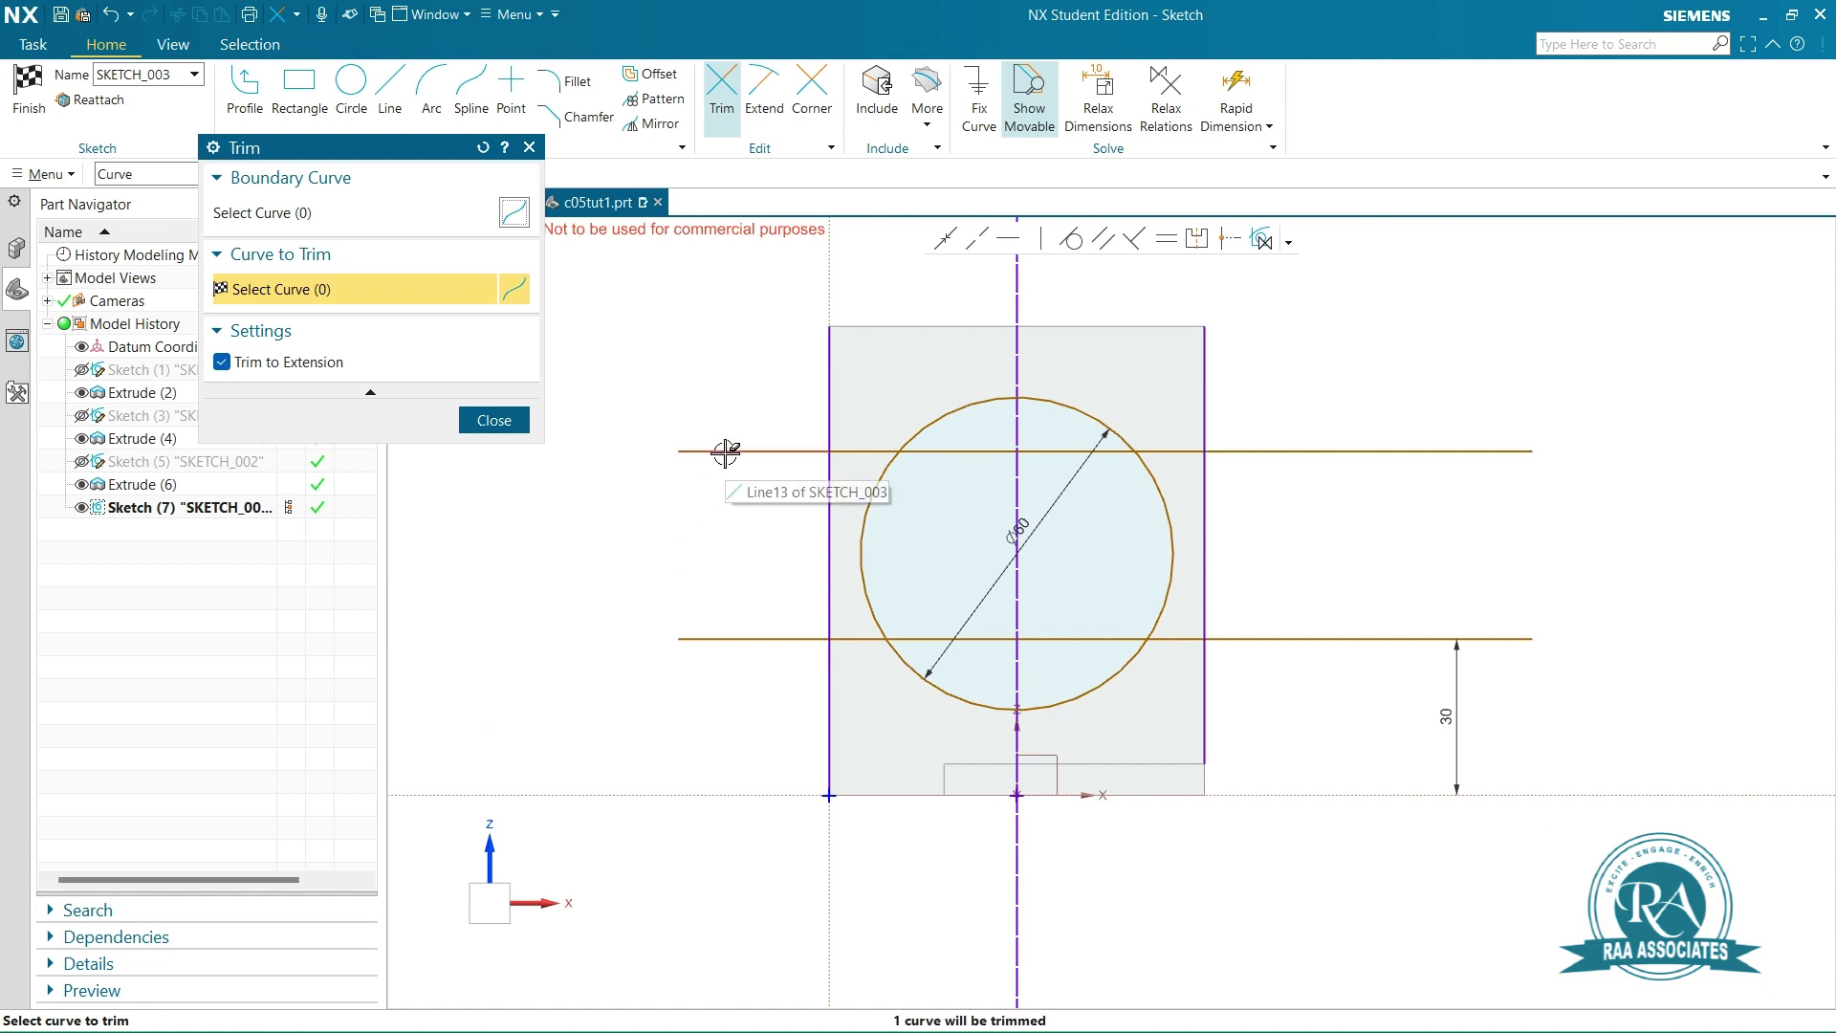
left_click(744, 636)
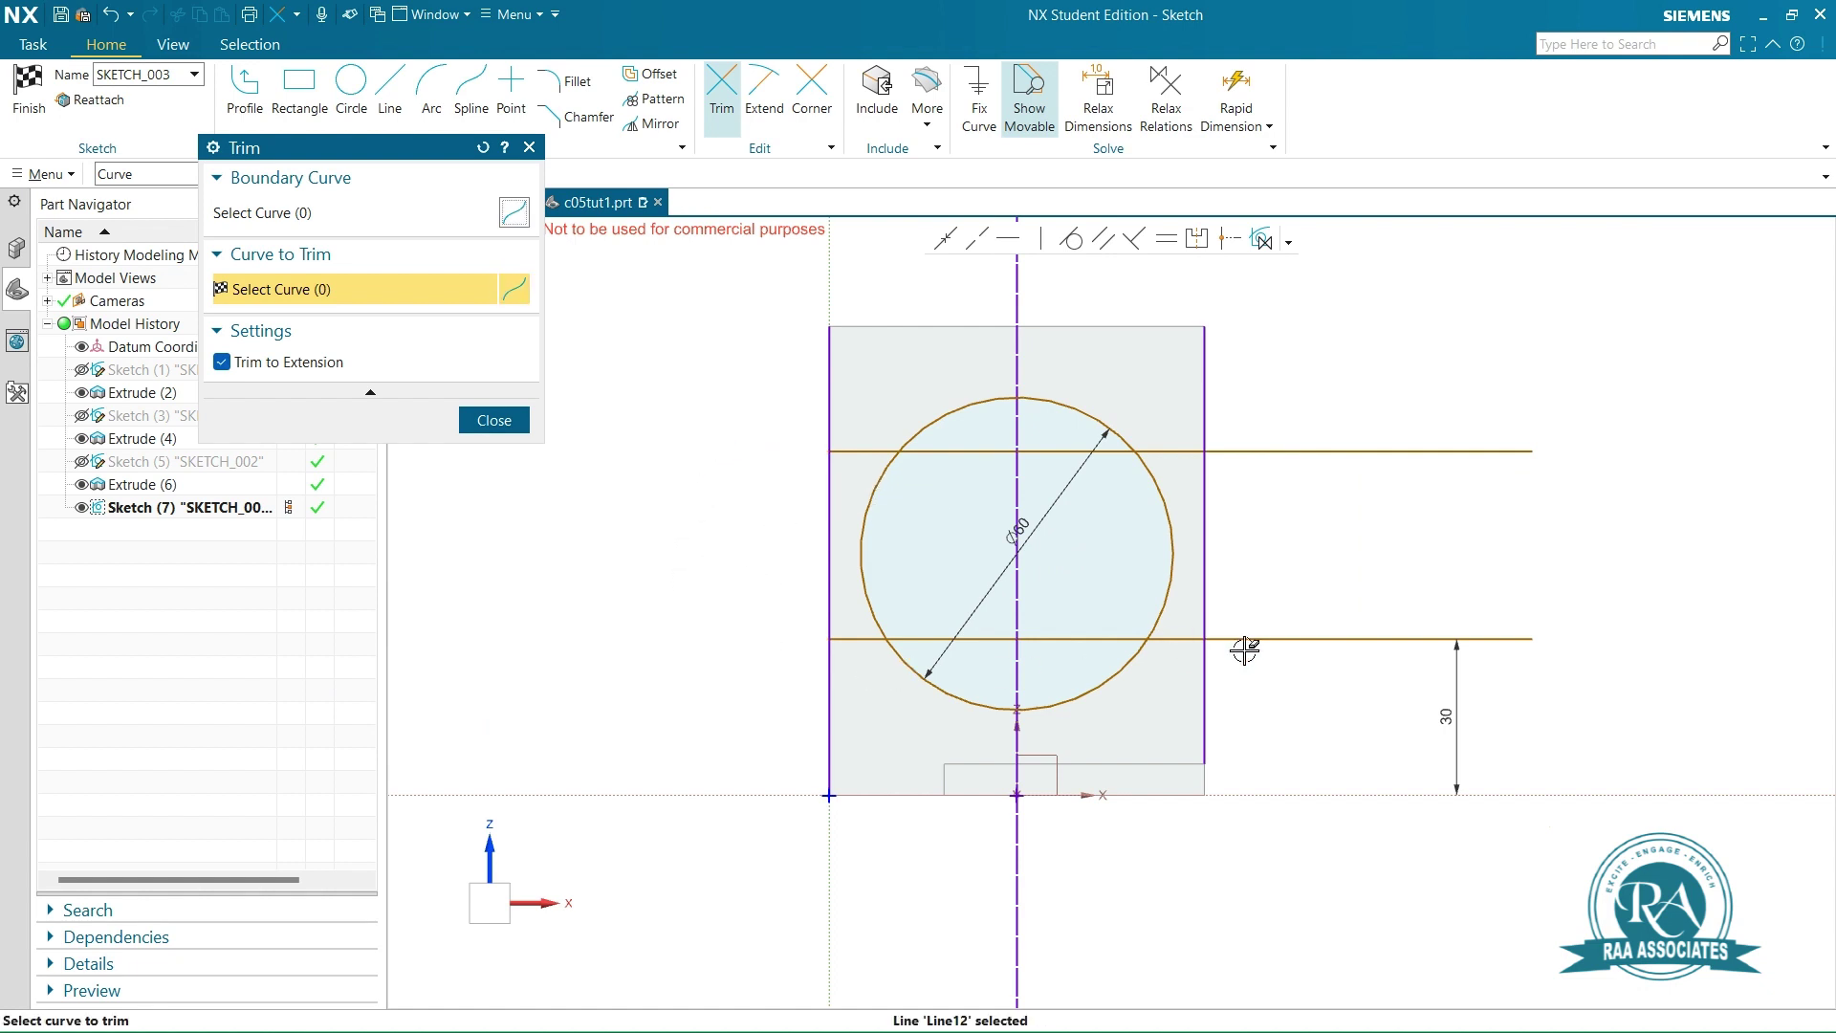
left_click(1283, 637)
left_click(1282, 452)
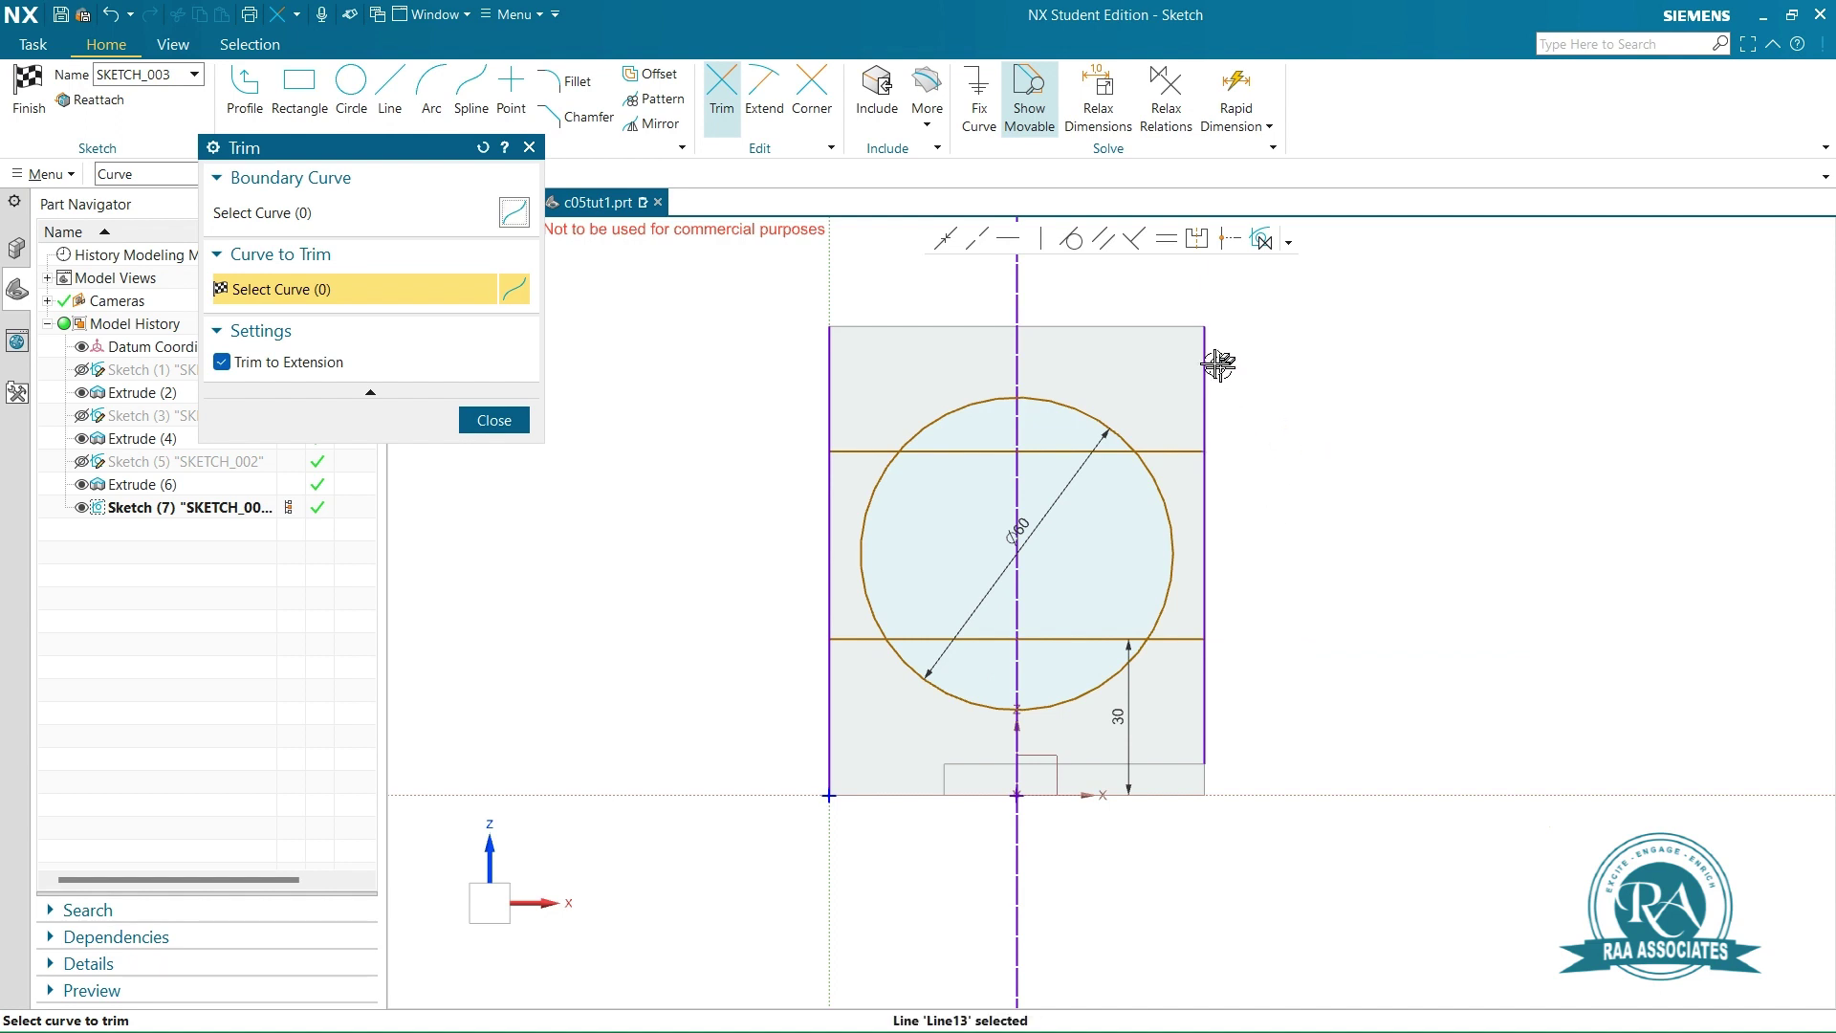
Trim the projected side edges above the upper line and below the lower line, accepting the loss of their associativity
left_click(1204, 361)
left_click(647, 567)
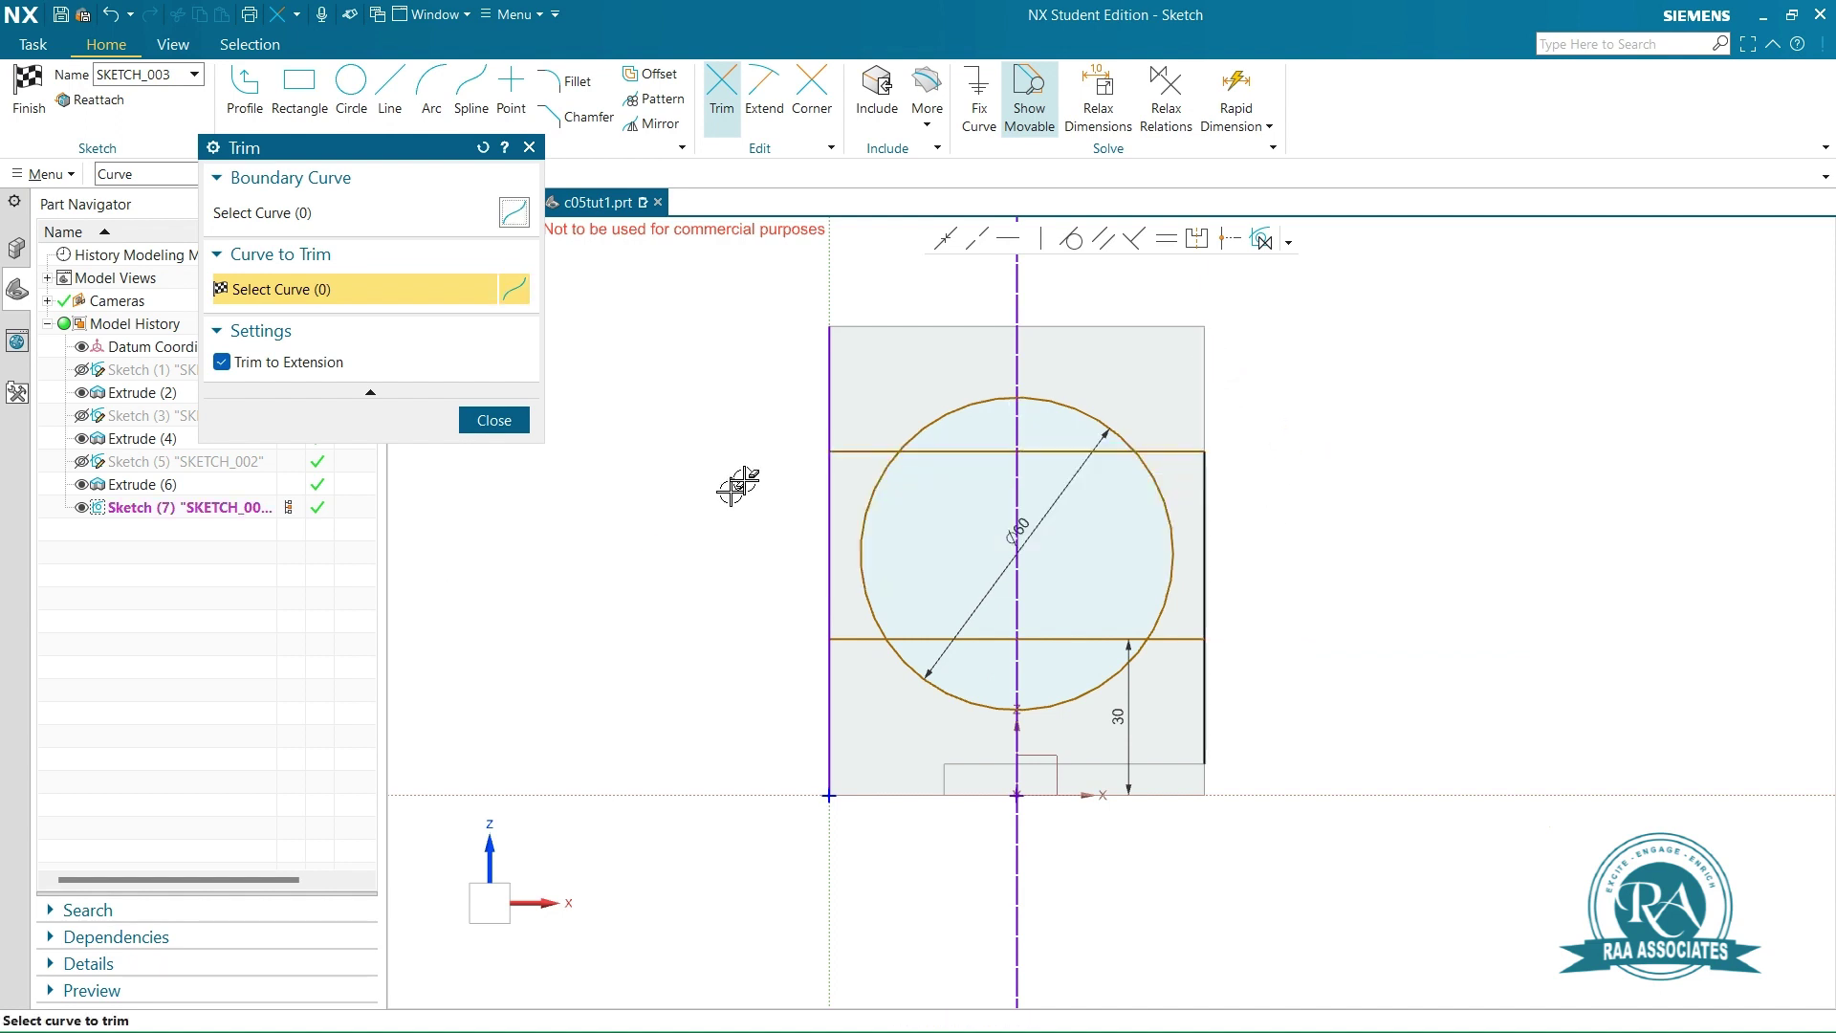
left_click(830, 371)
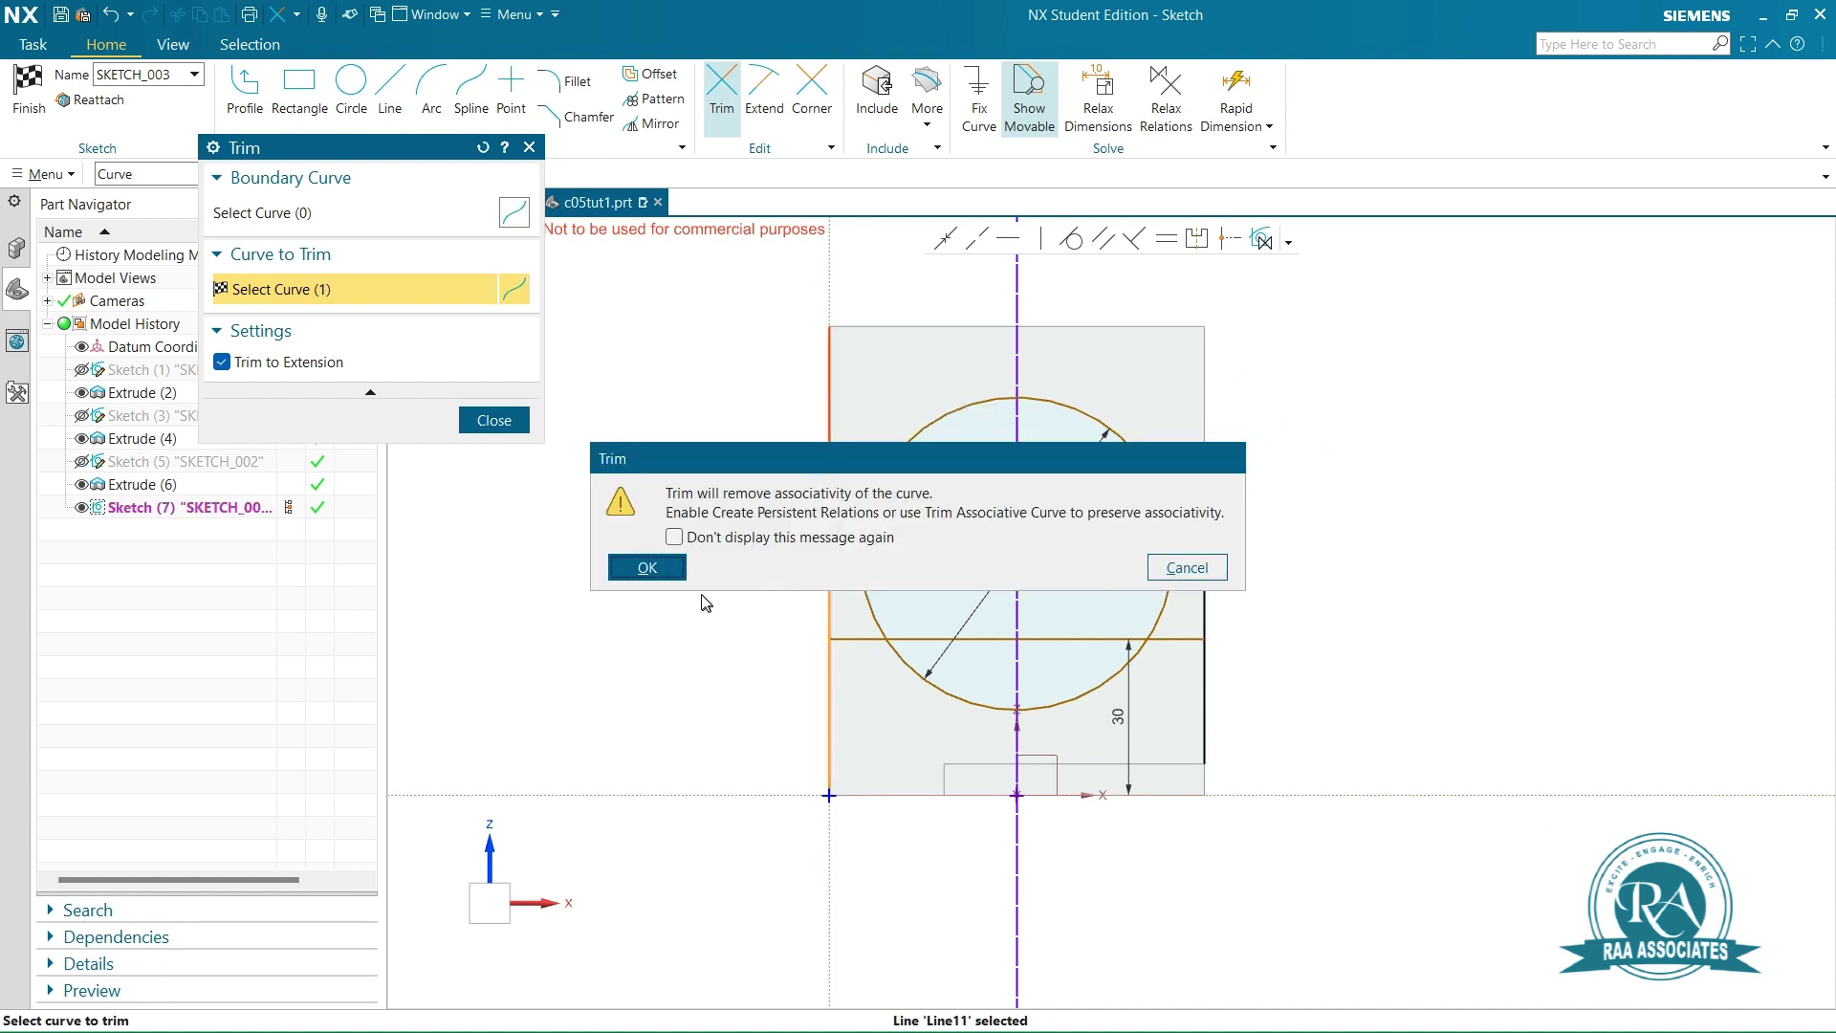
left_click(647, 567)
left_click(830, 688)
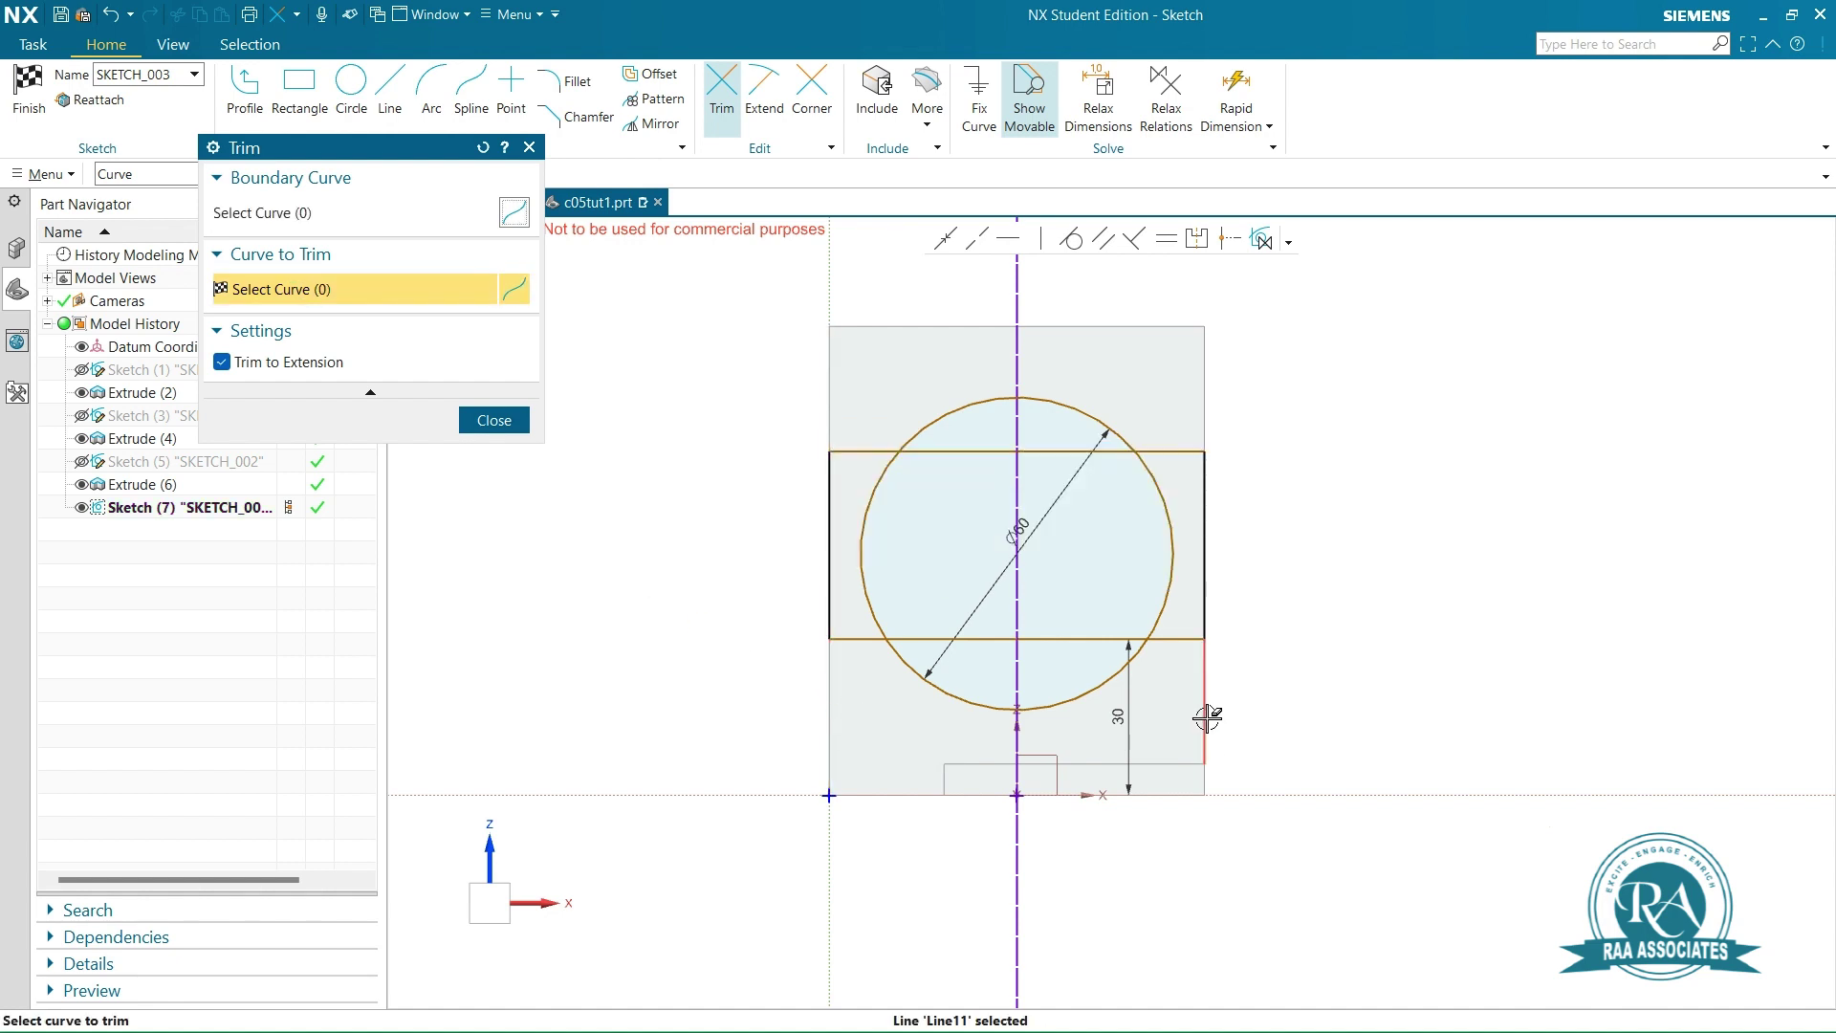
left_click(1203, 704)
Trim the circle's side arcs and the line segments inside the circle to leave one closed outline, and finish the sketch
left_click(1173, 556)
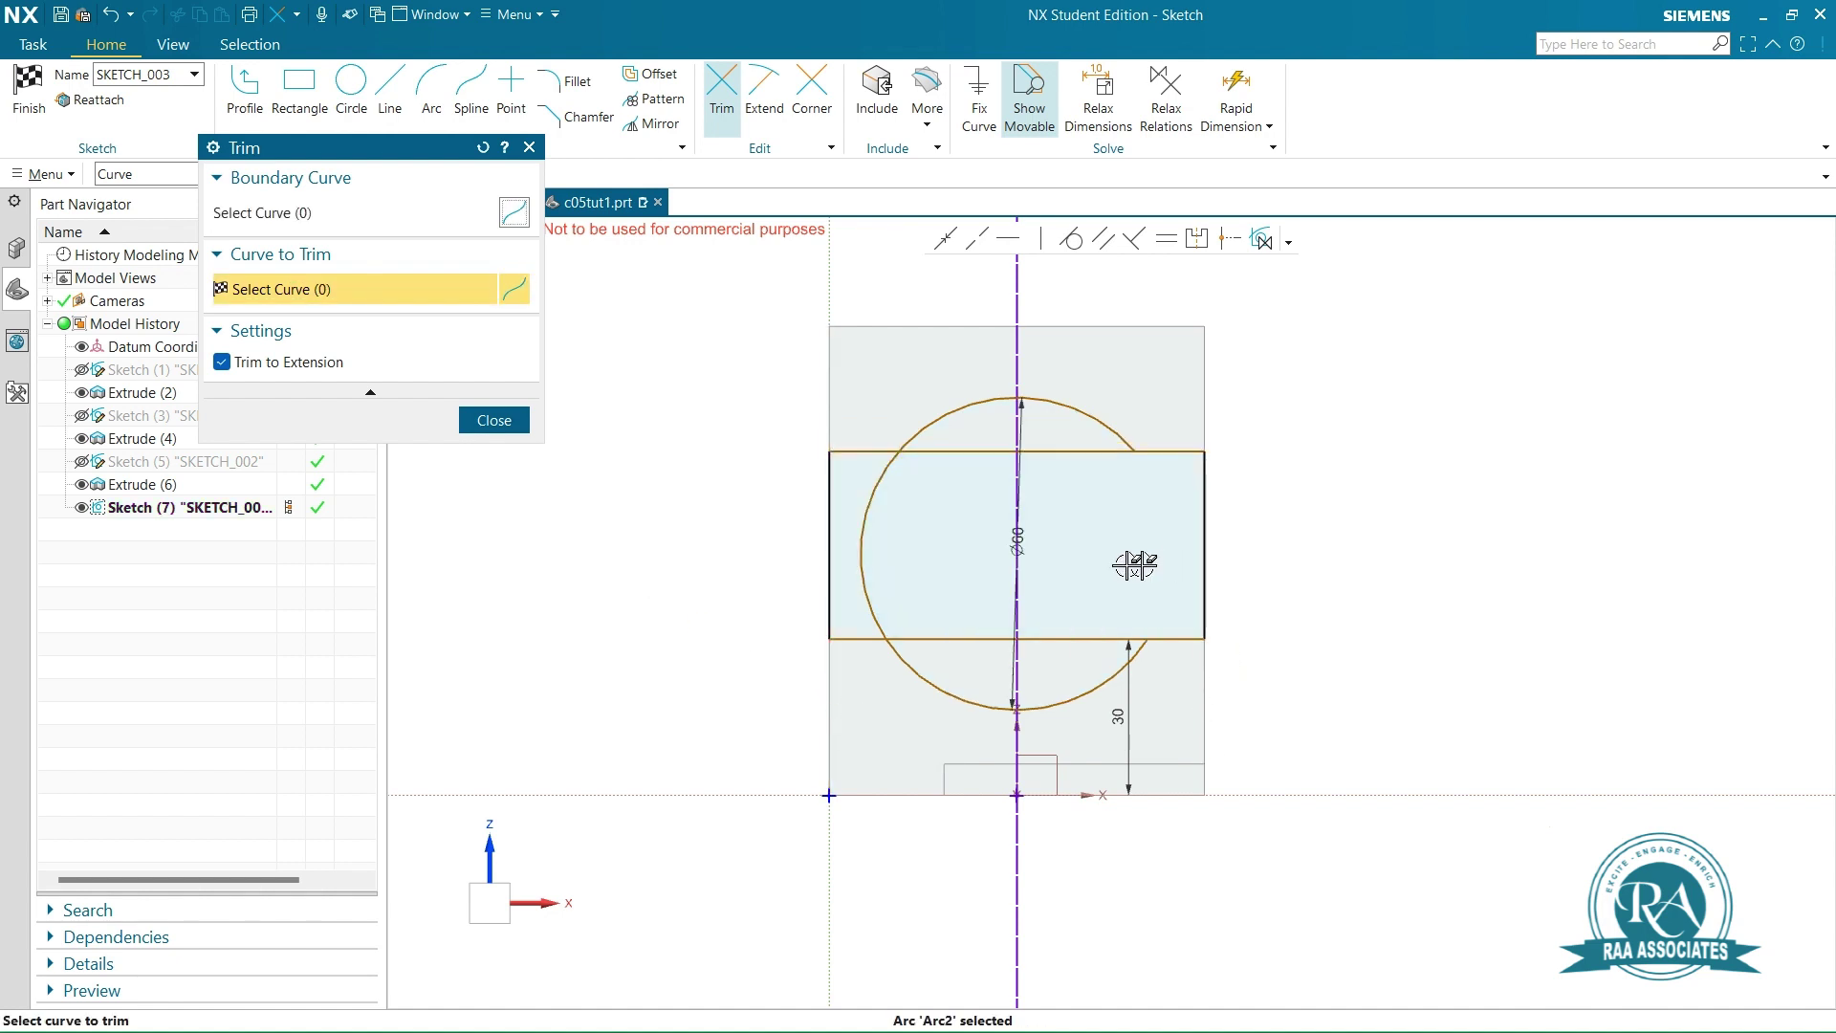
left_click(865, 560)
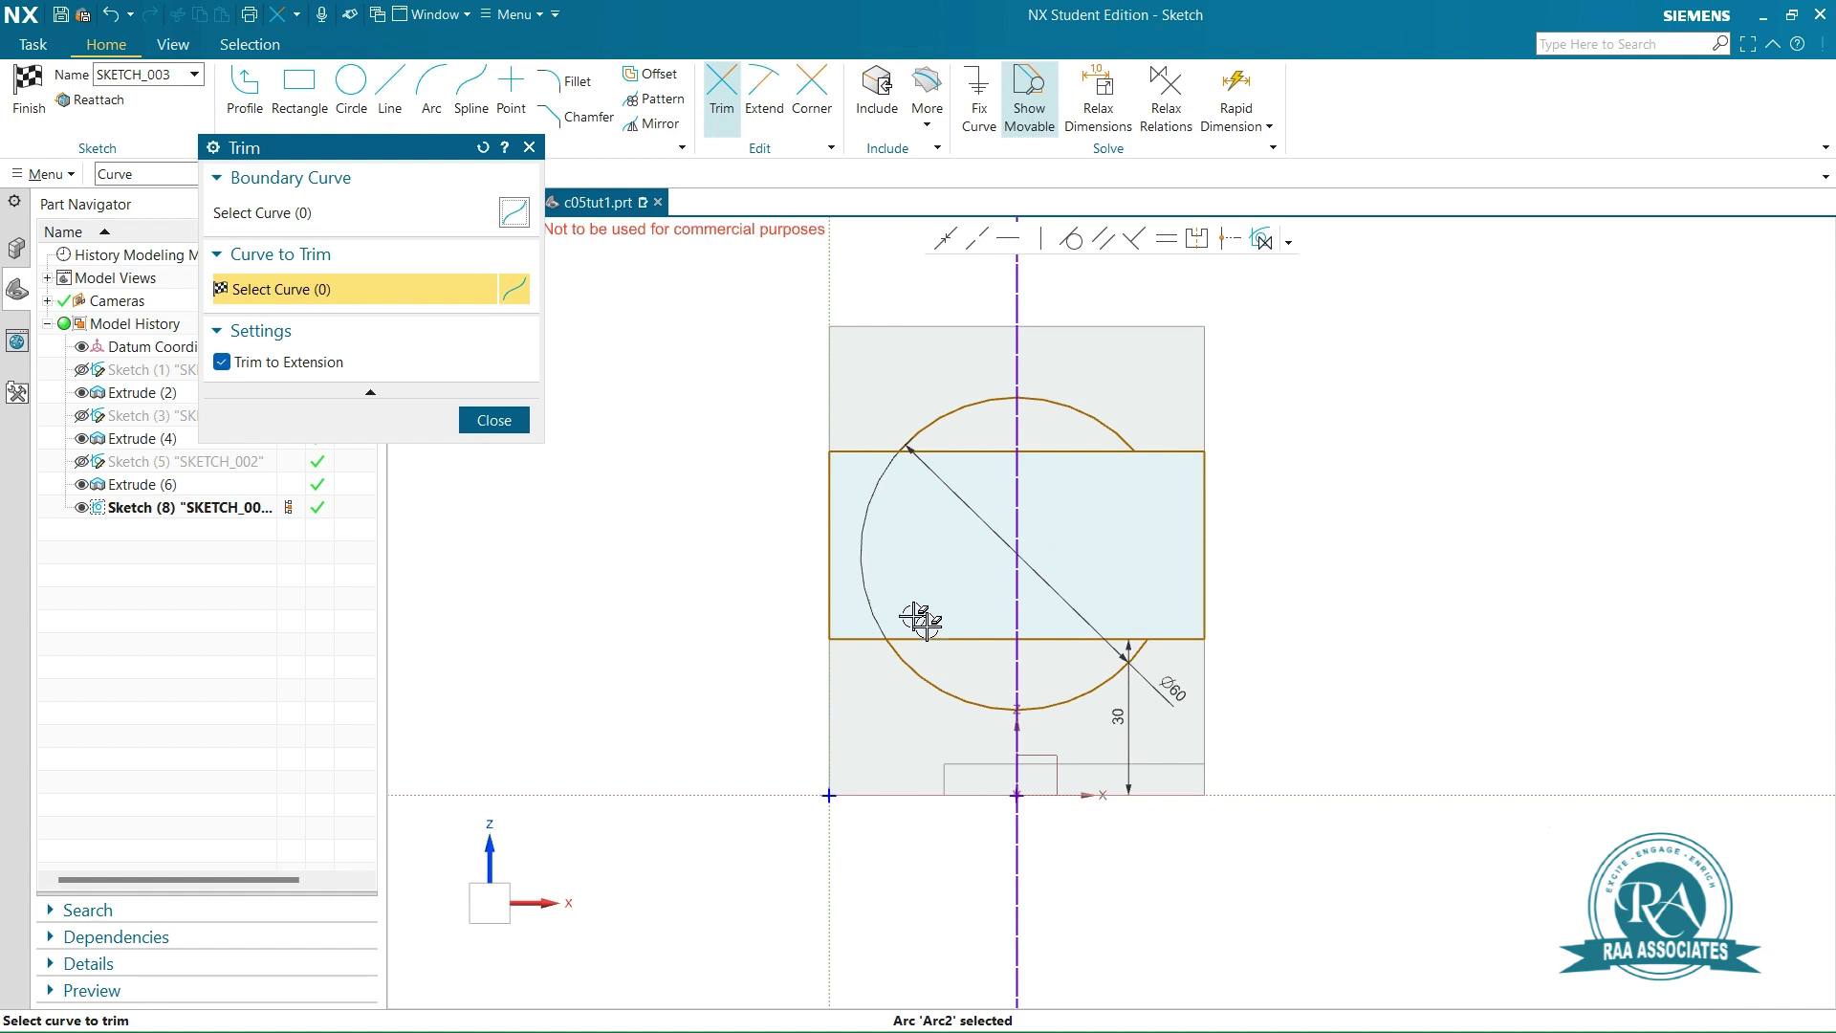
left_click(975, 638)
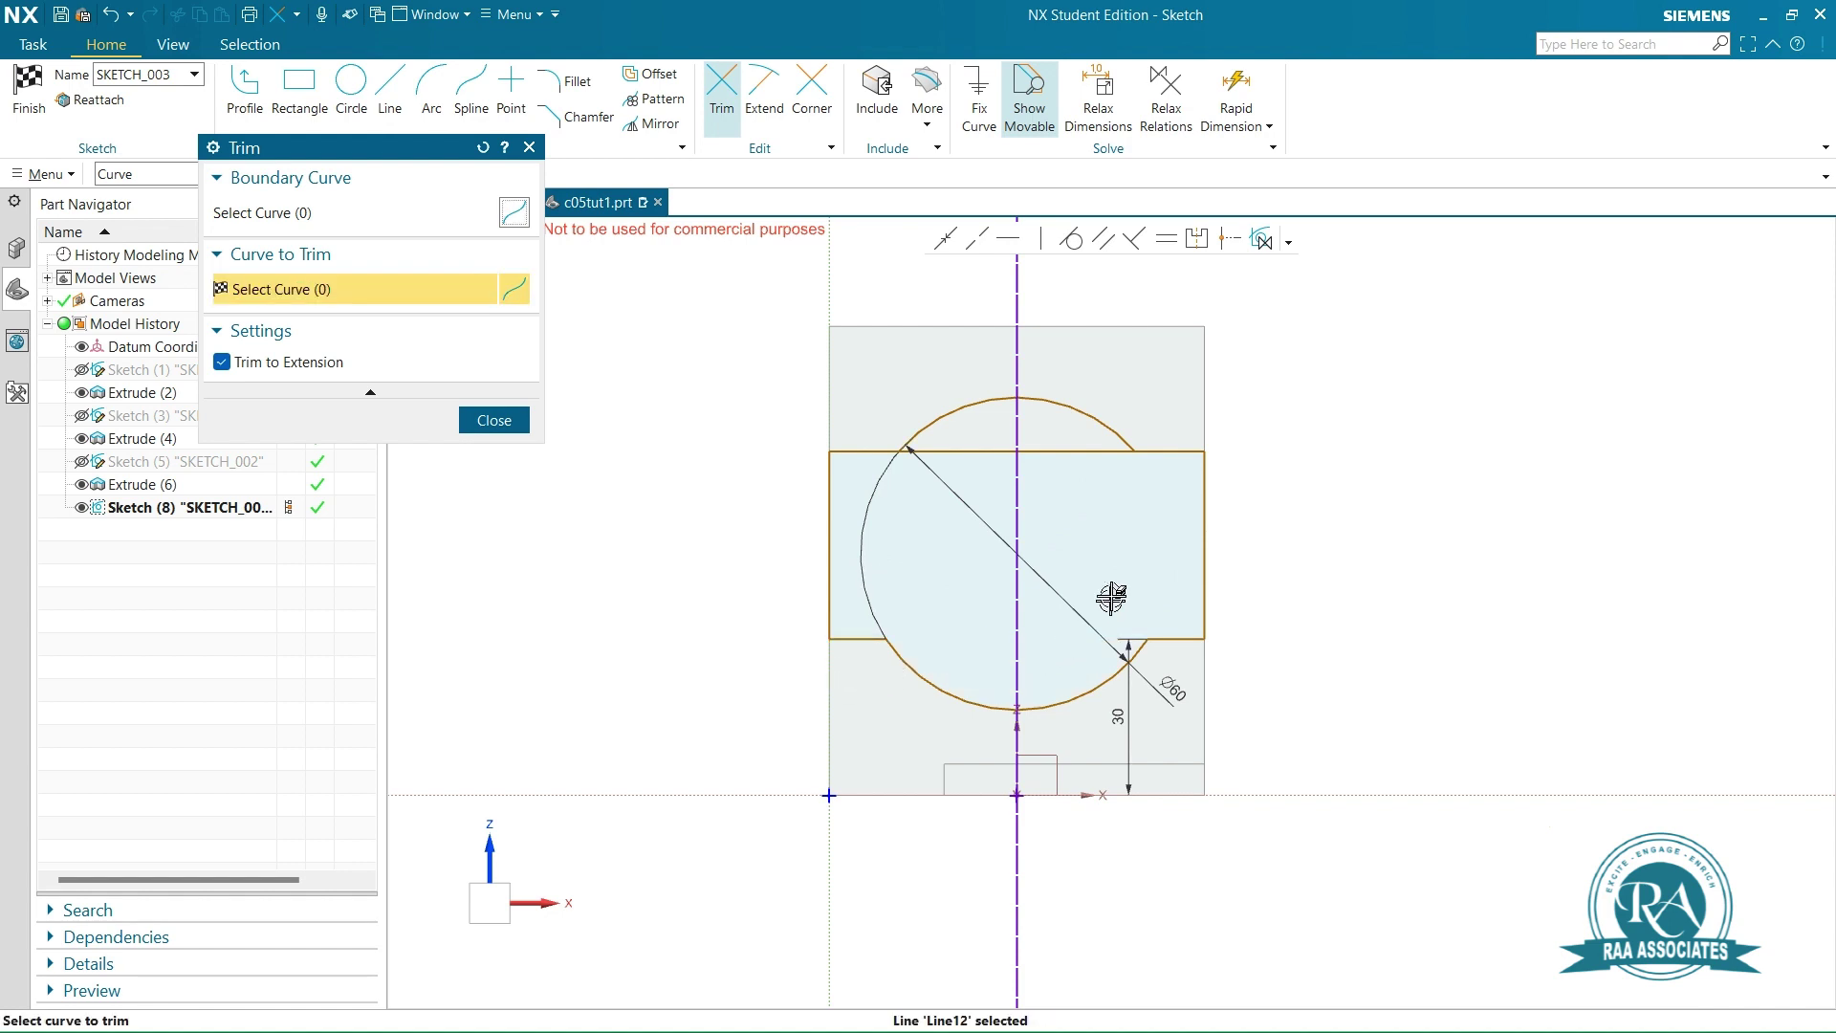
left_click(1070, 451)
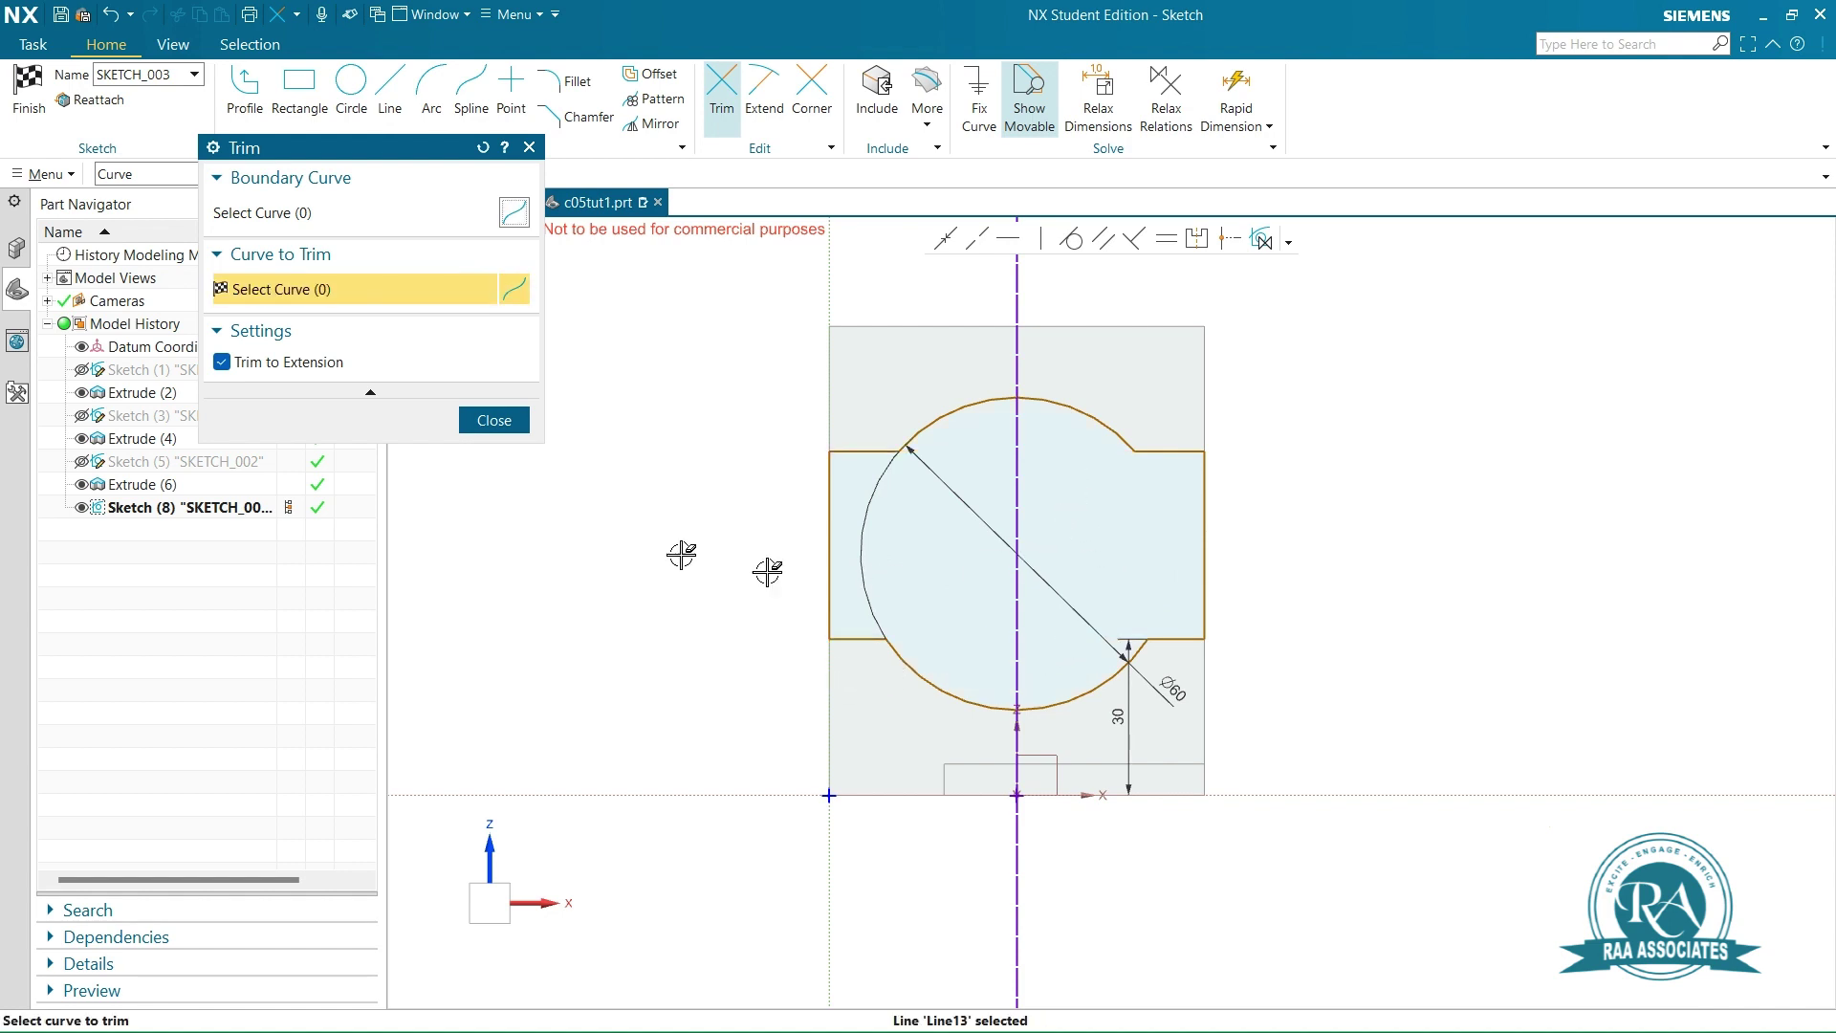
left_click(494, 421)
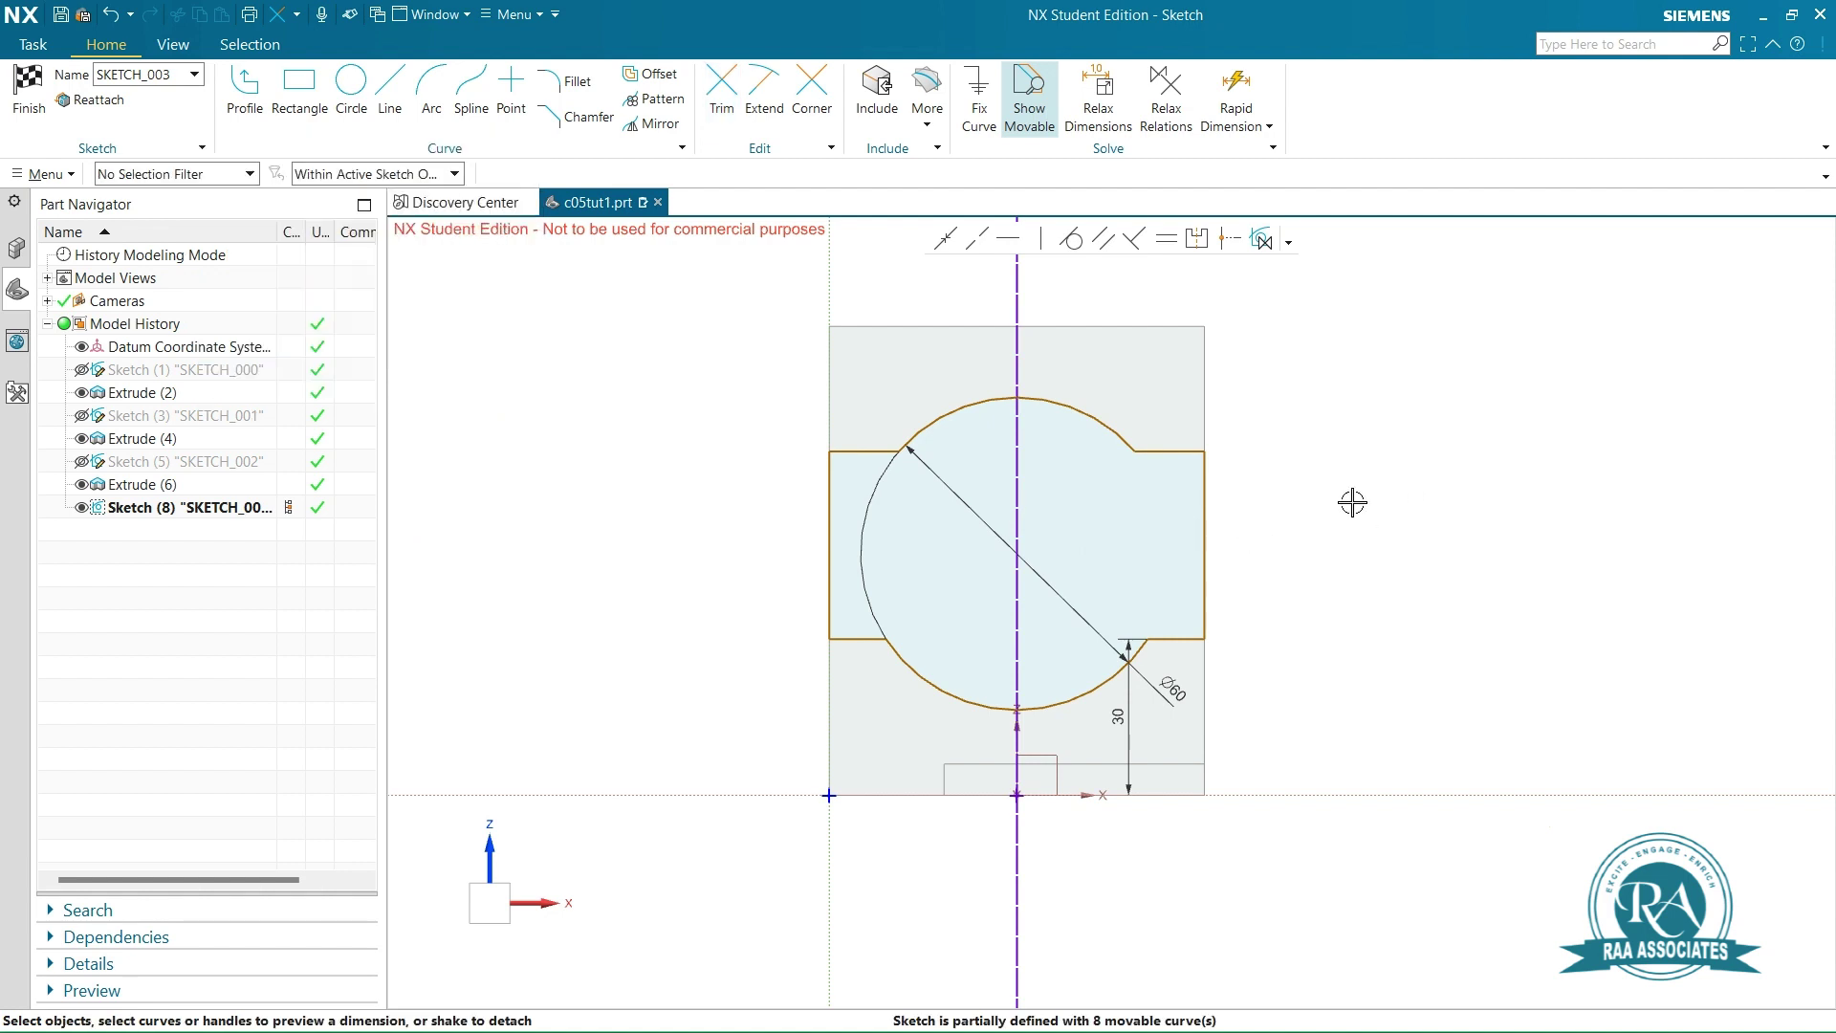
right_click(1352, 503)
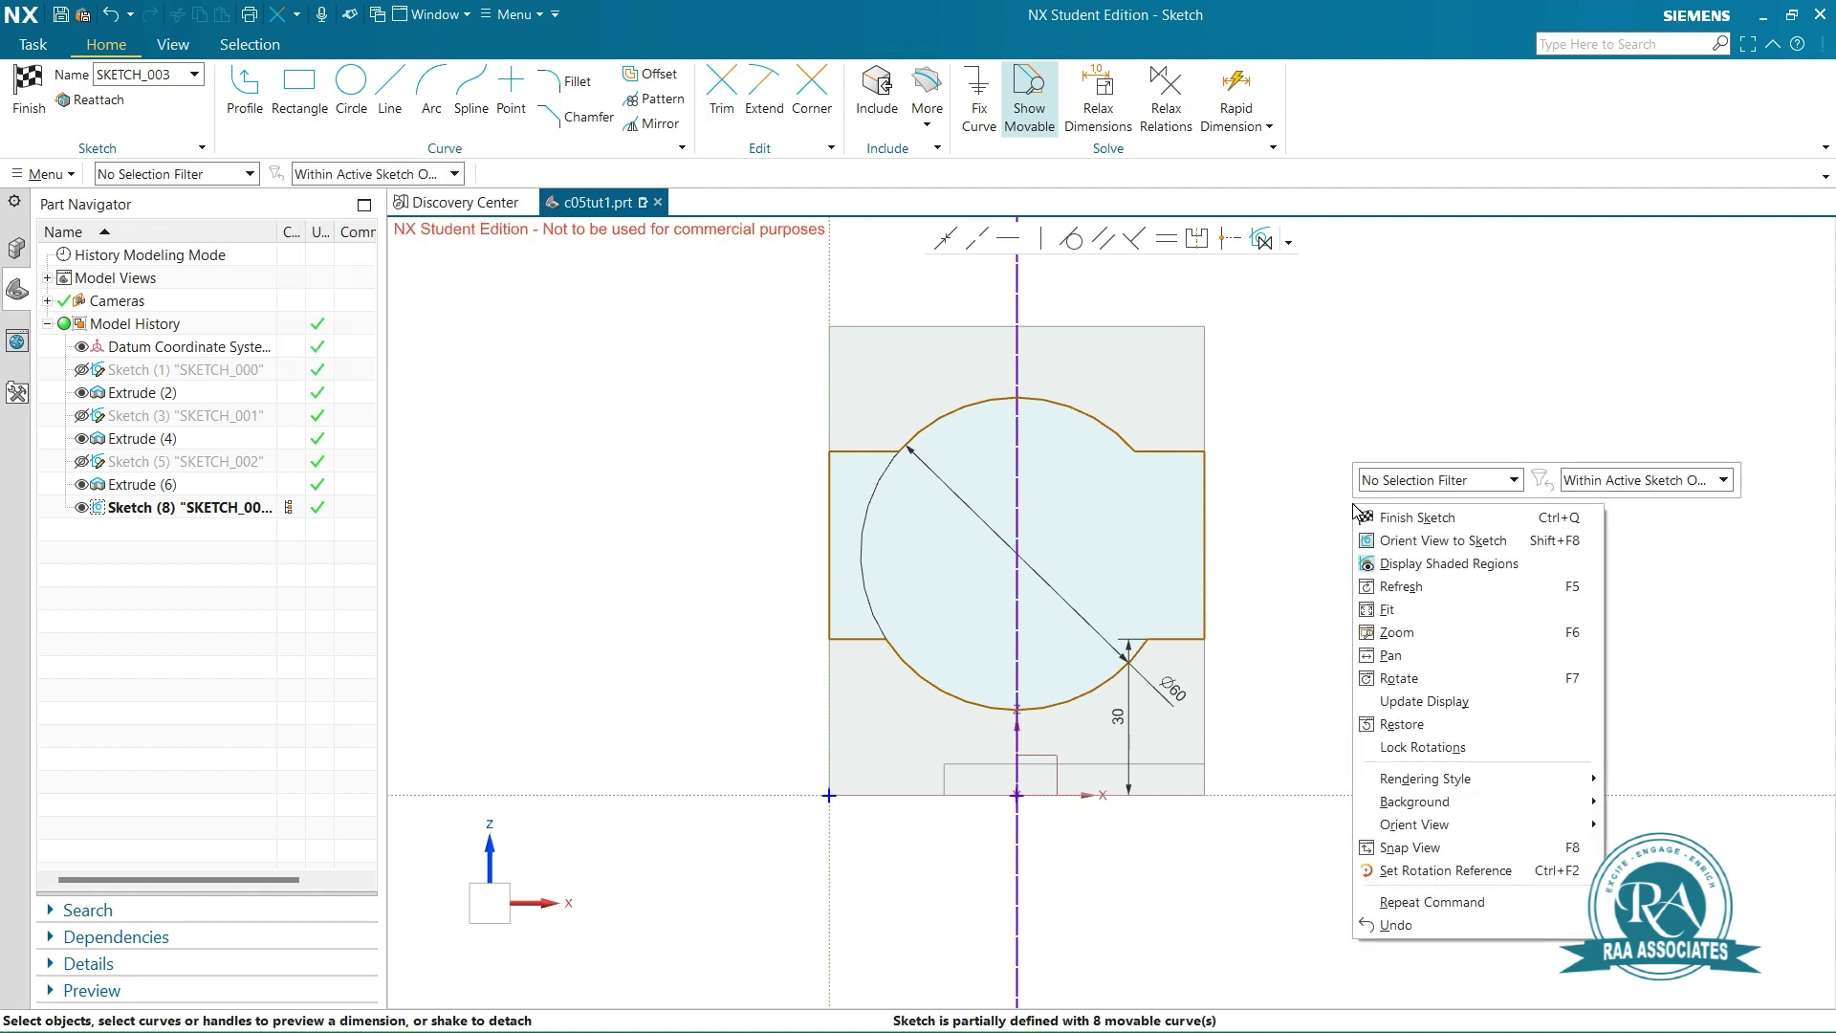
left_click(1433, 528)
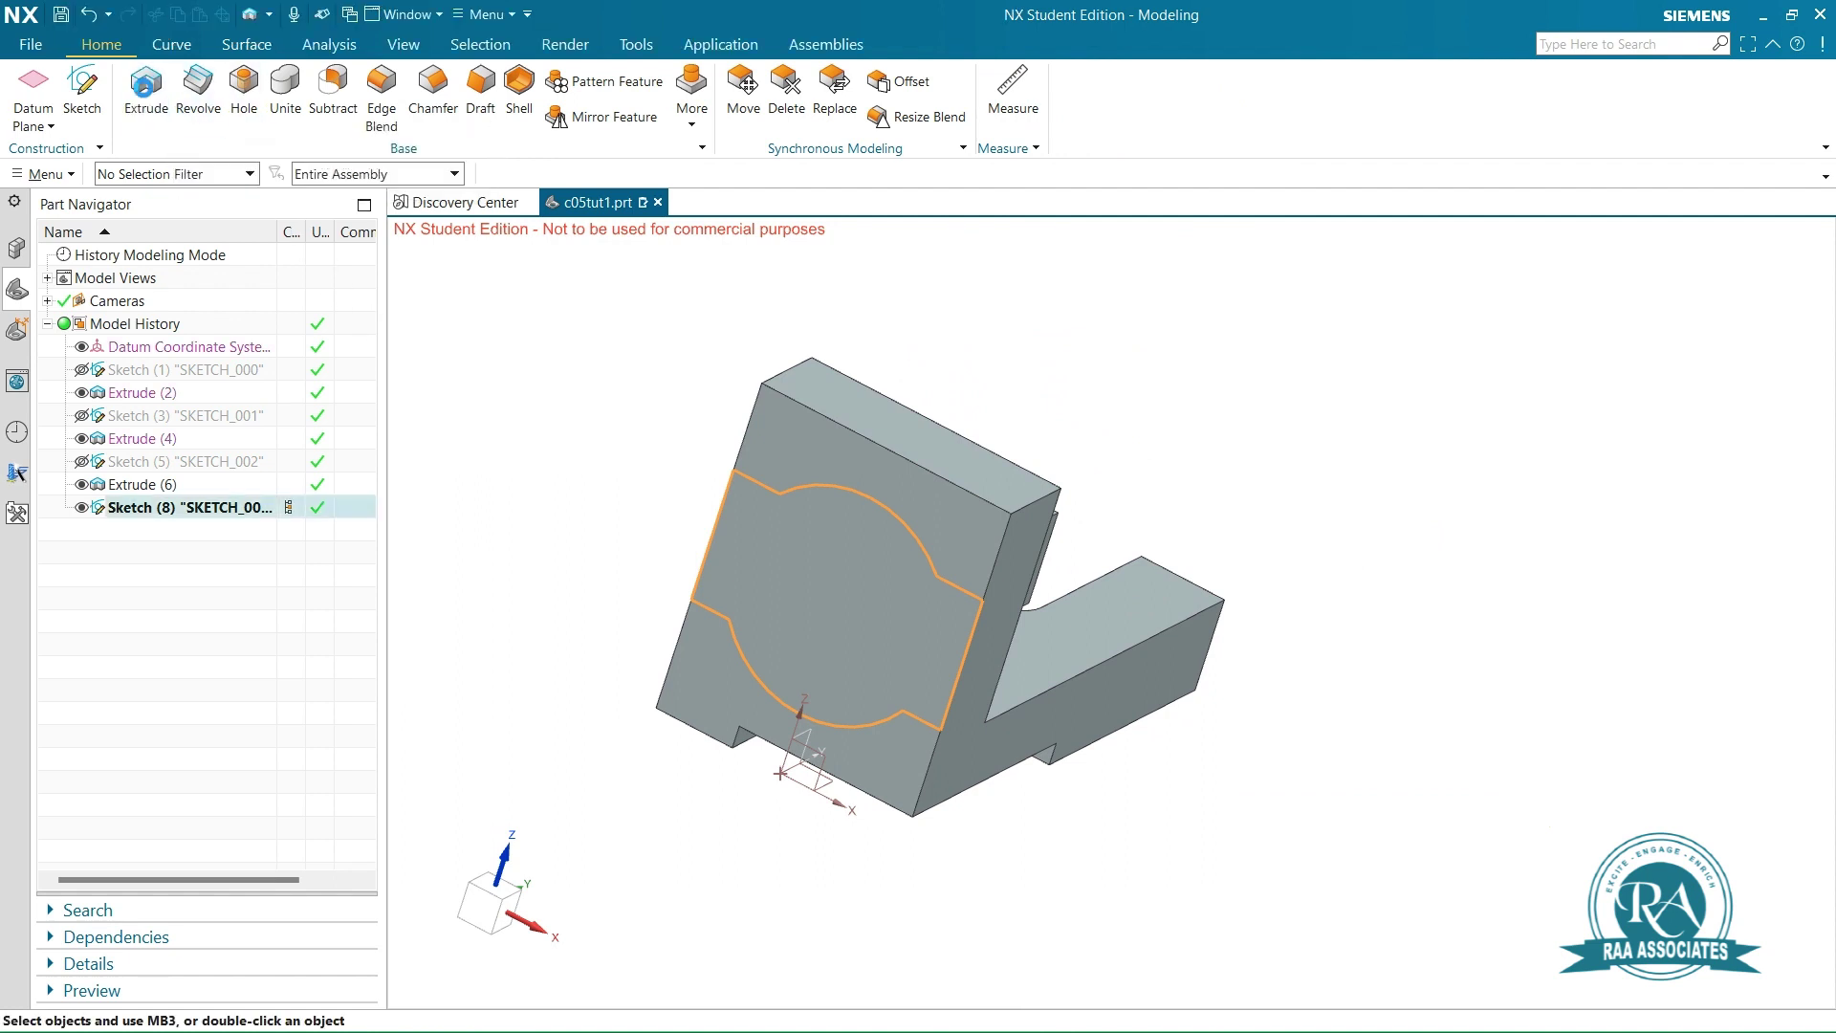
Extrude the outline 12 mm into the vertical leg as a subtraction with reversed direction, and hide its sketch
left_click(146, 86)
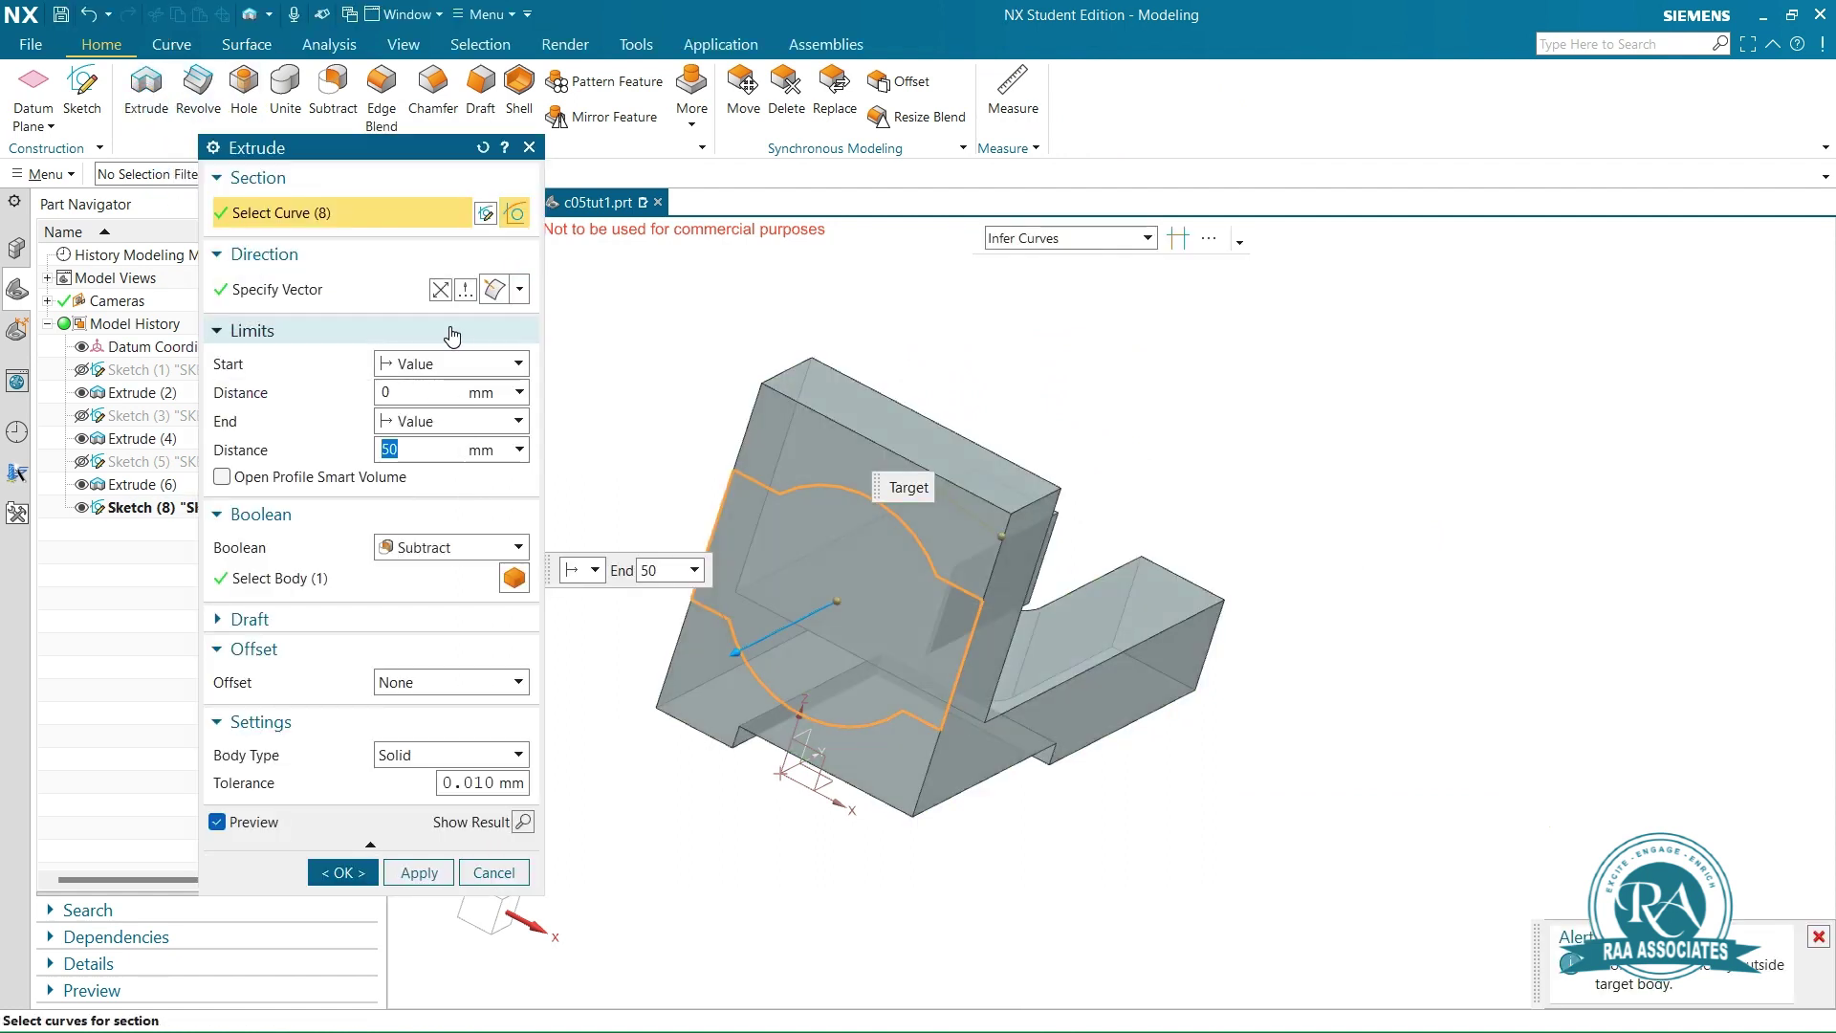
left_click(440, 289)
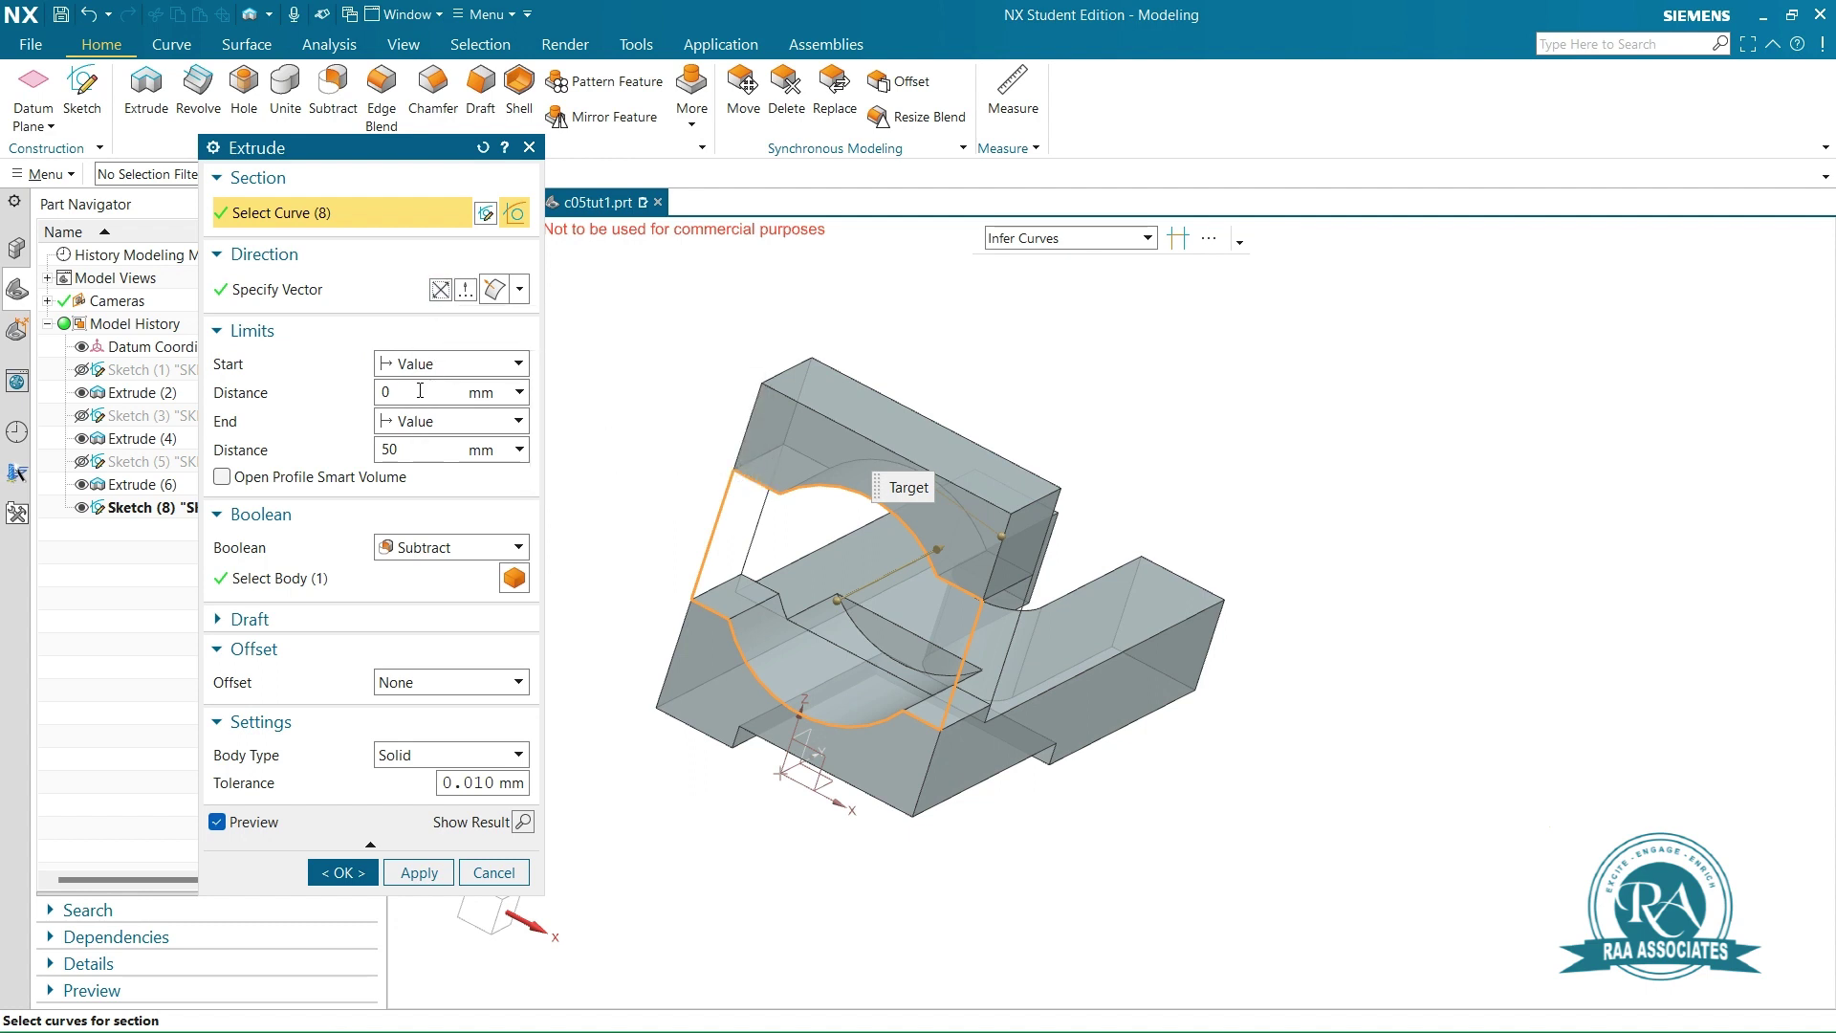
left_click(416, 449)
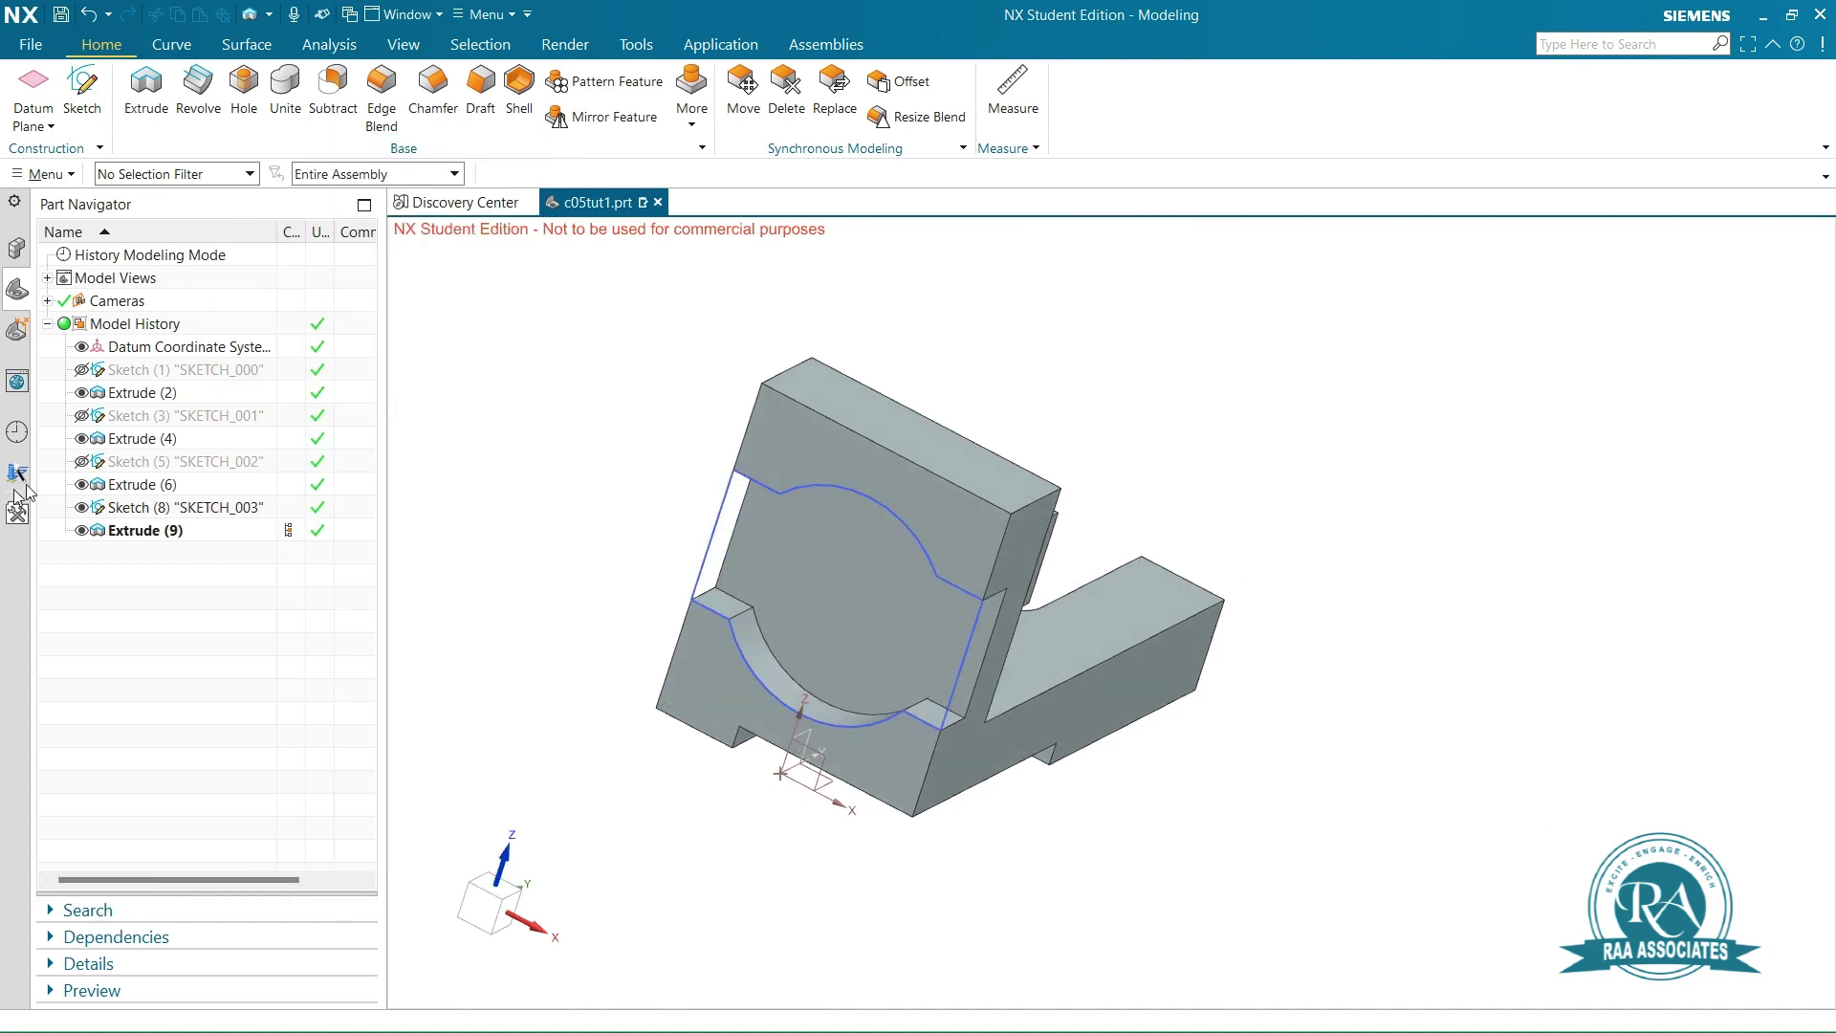
left_click(81, 508)
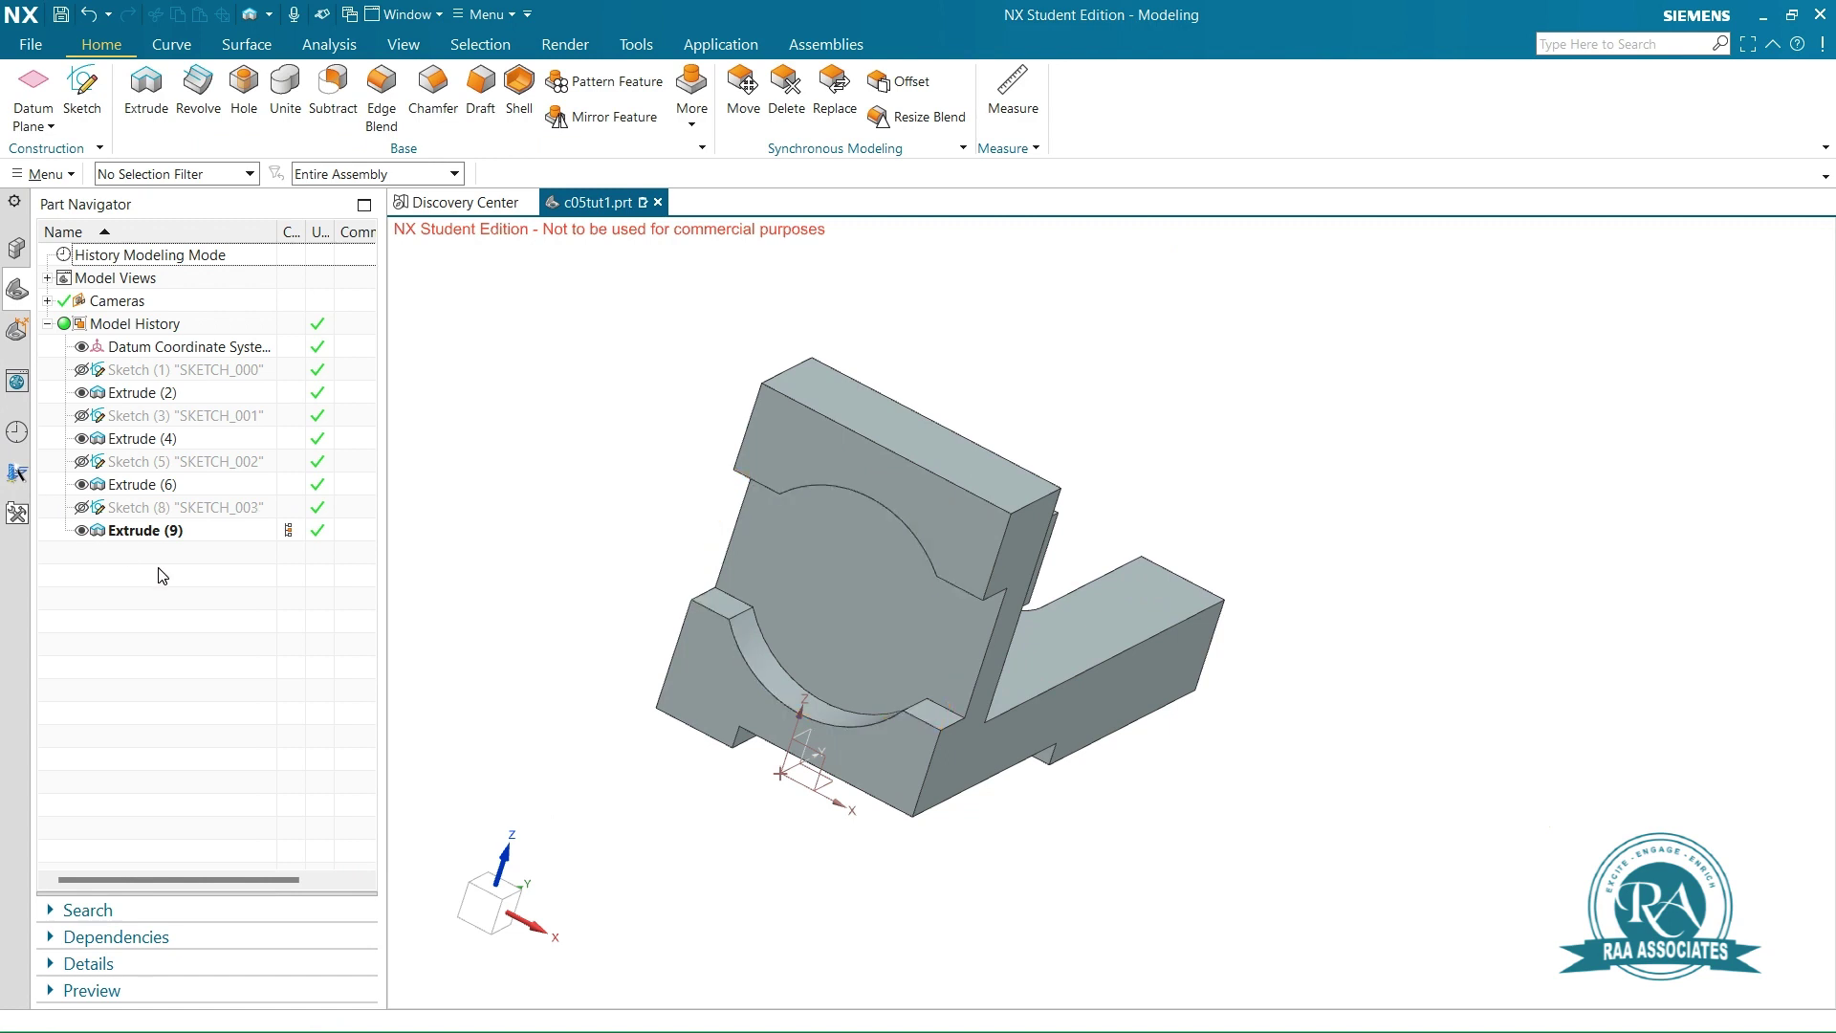
Sketch a 24 mm diameter circle centred on the recessed face of the vertical leg and finish the sketch
left_click(81, 88)
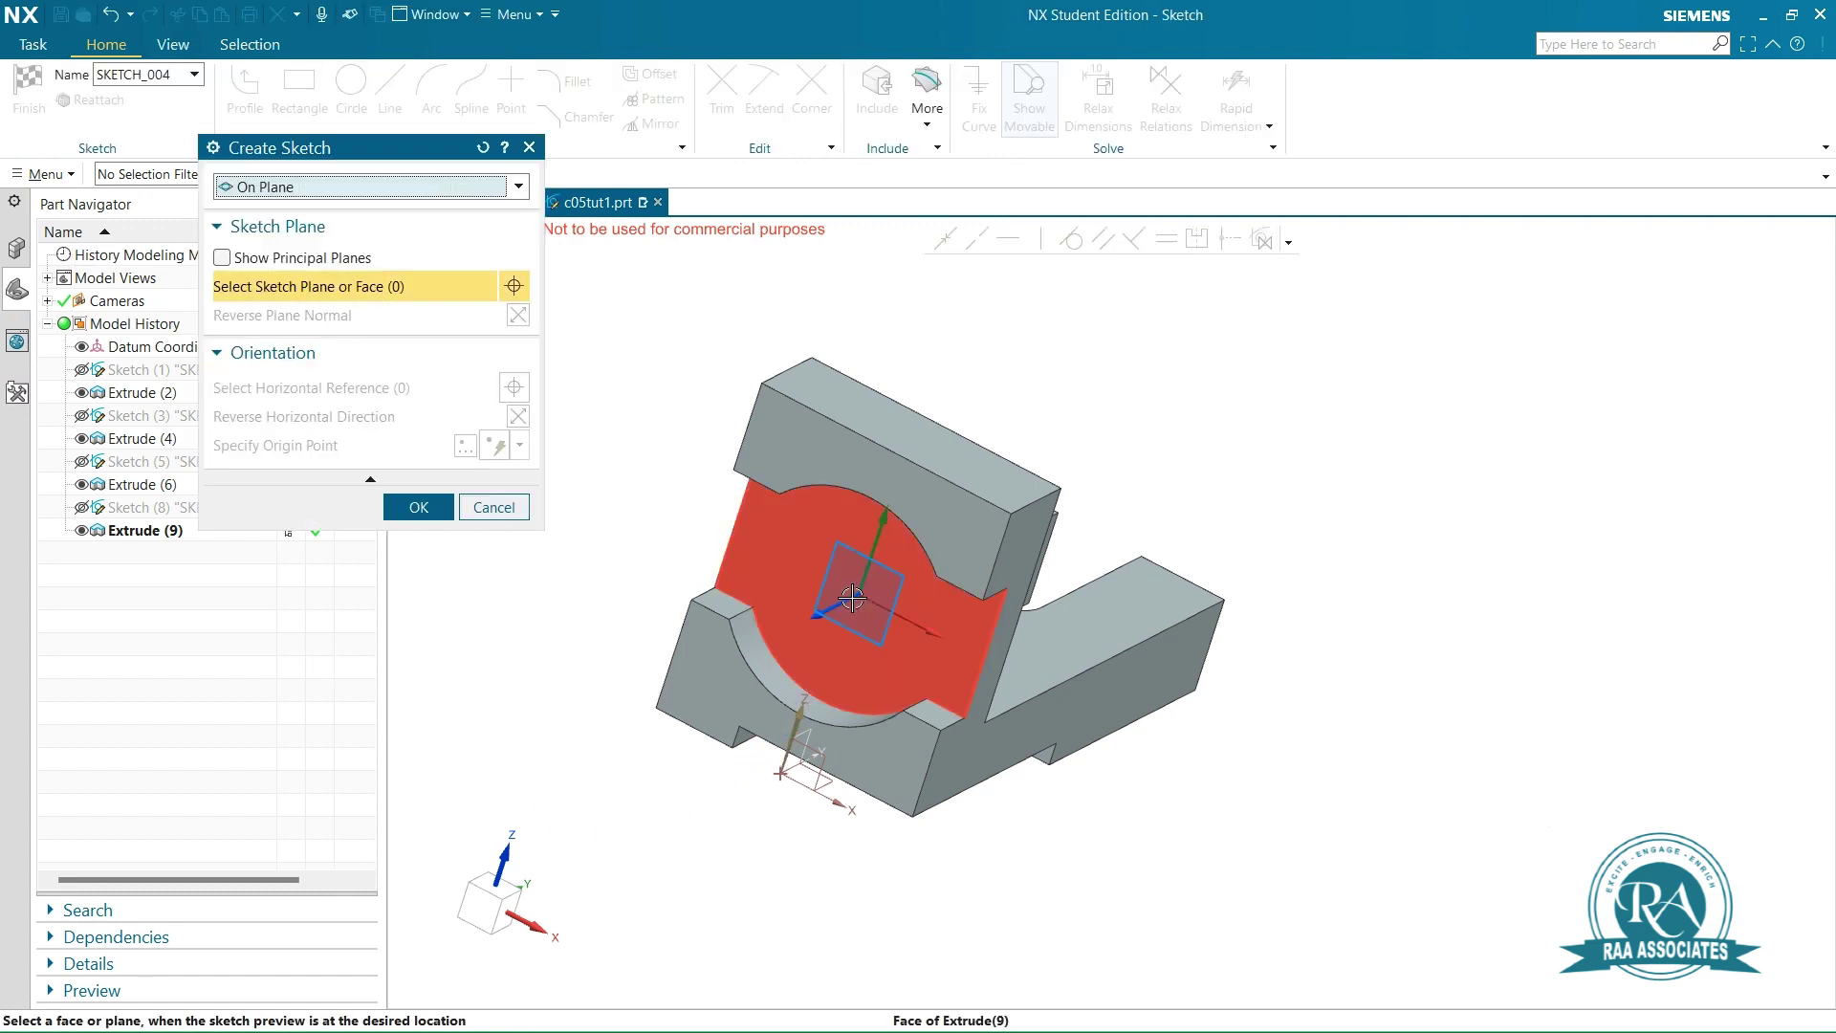
left_click(852, 598)
left_click(418, 506)
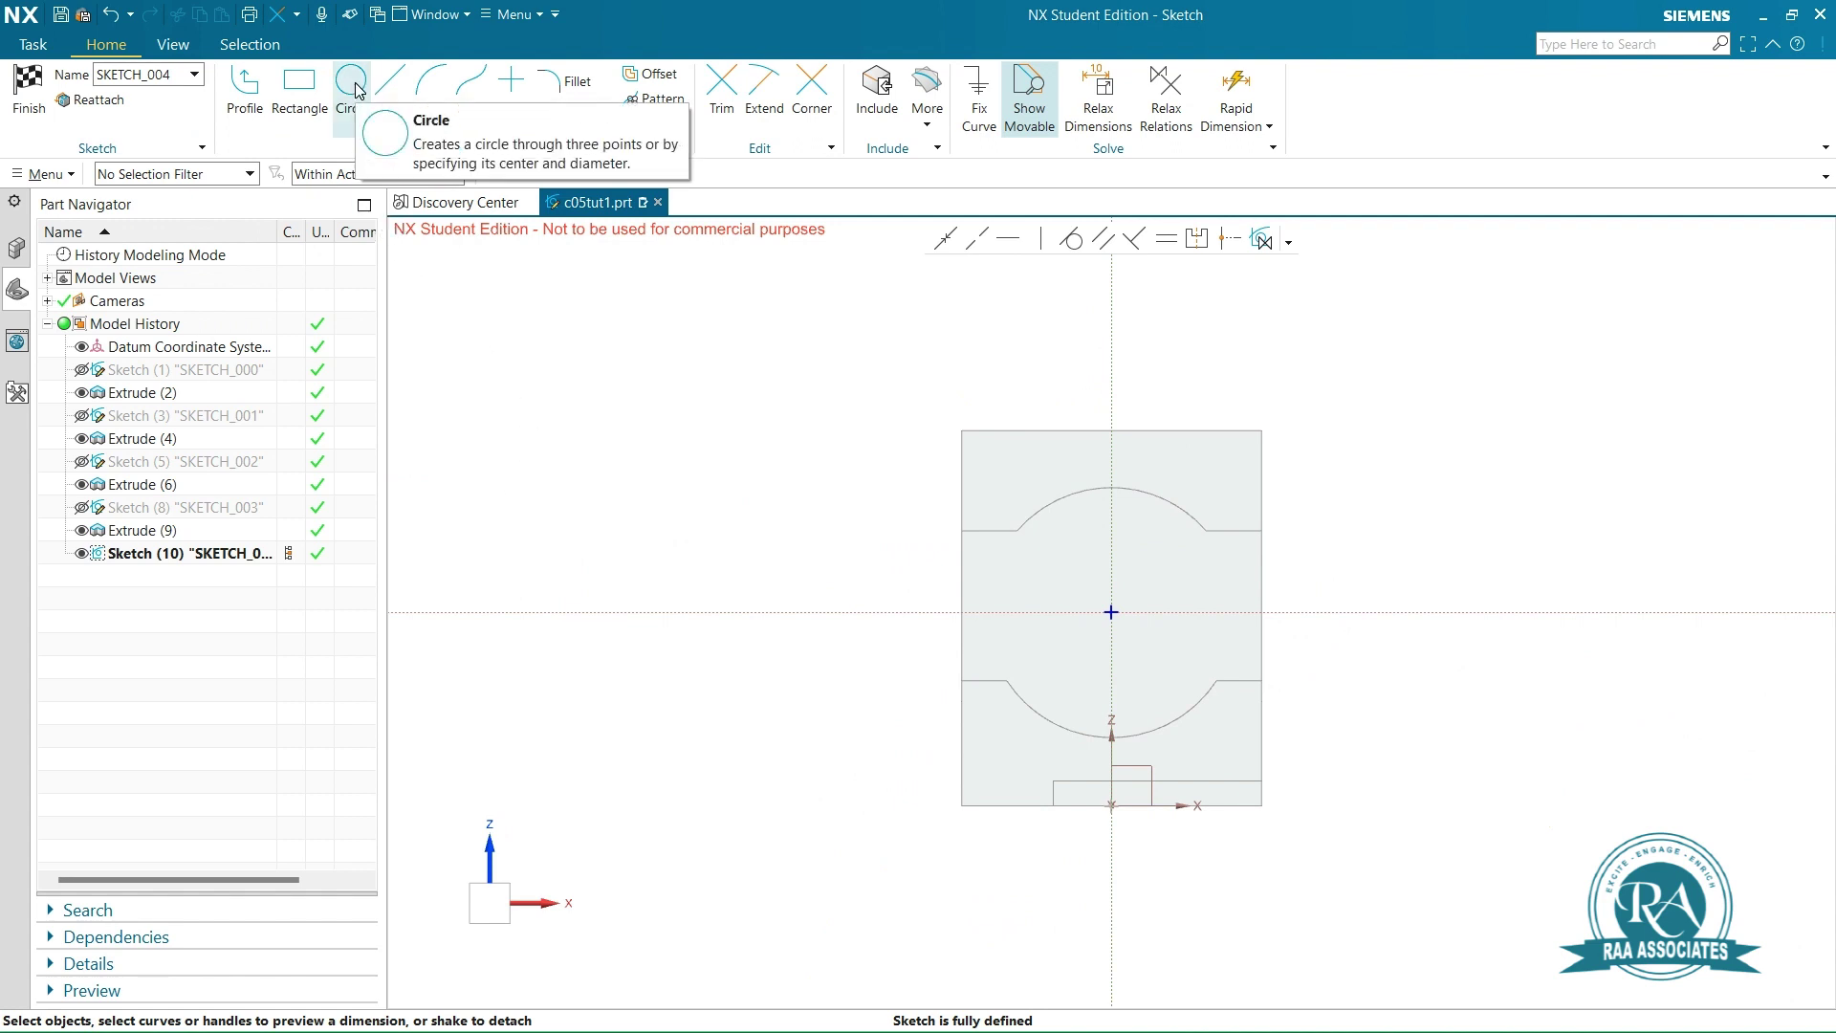
left_click(356, 84)
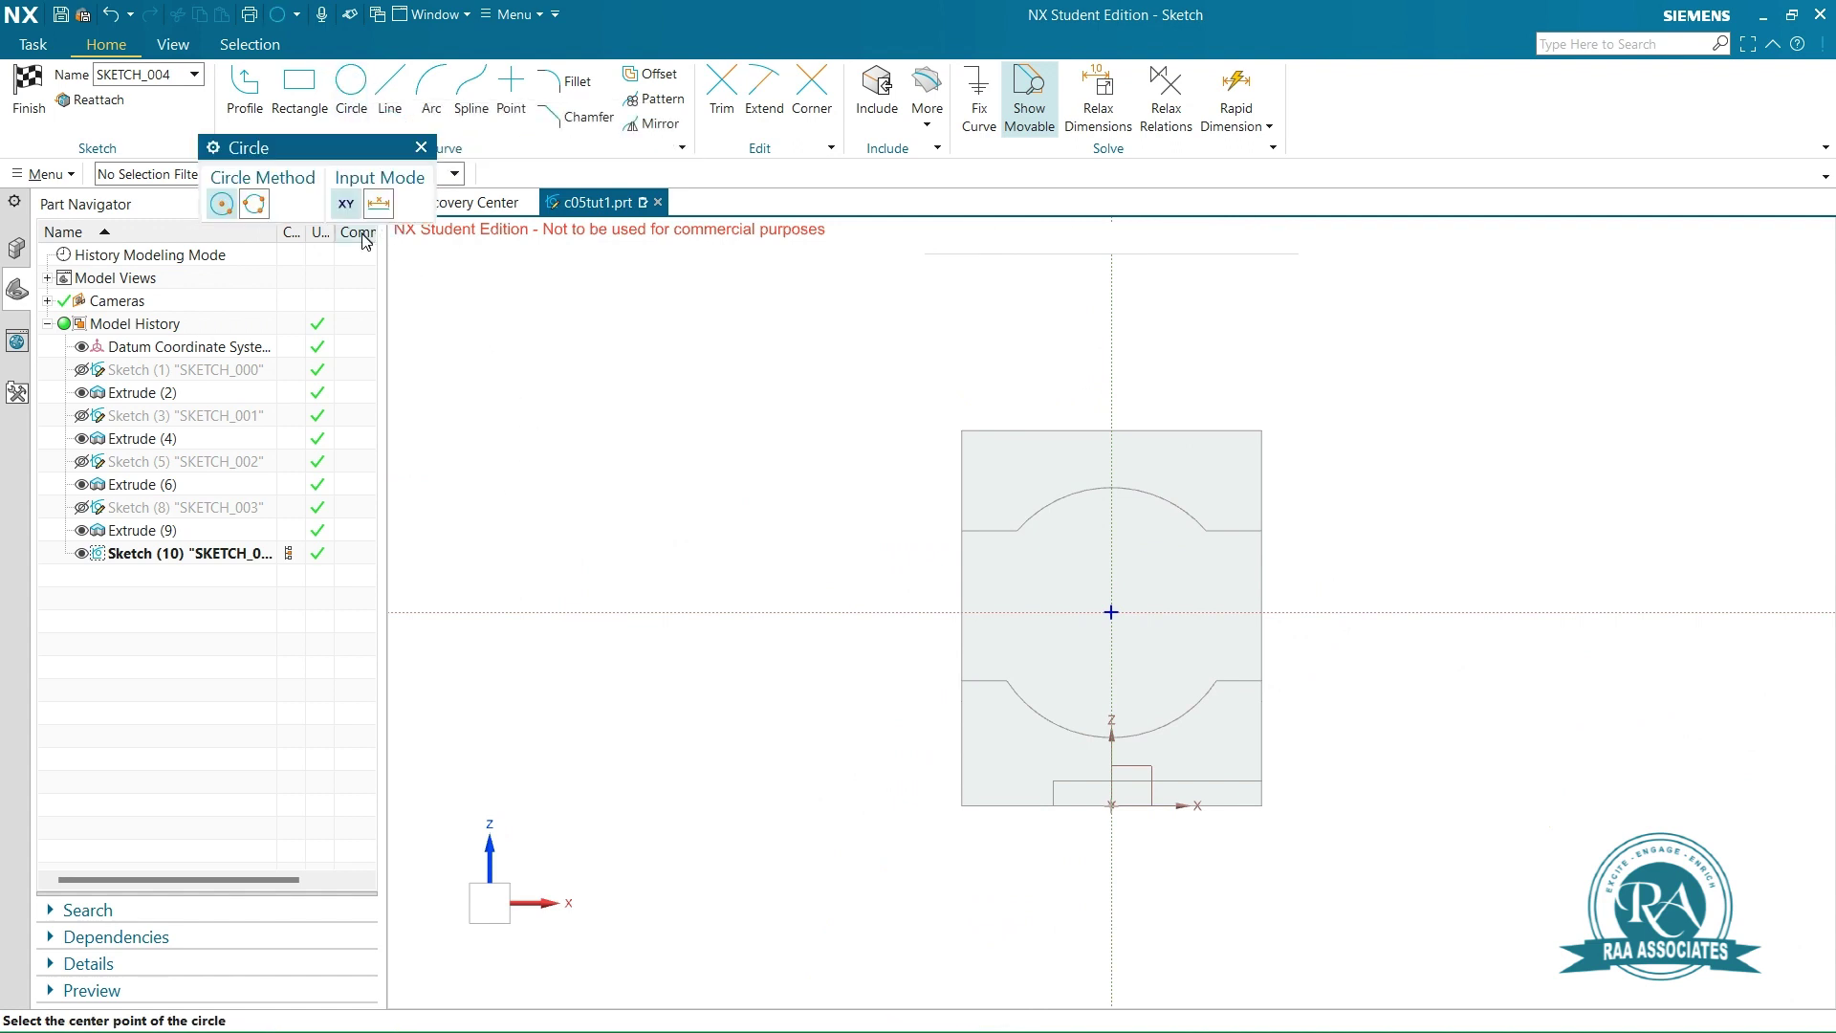
left_click(1110, 612)
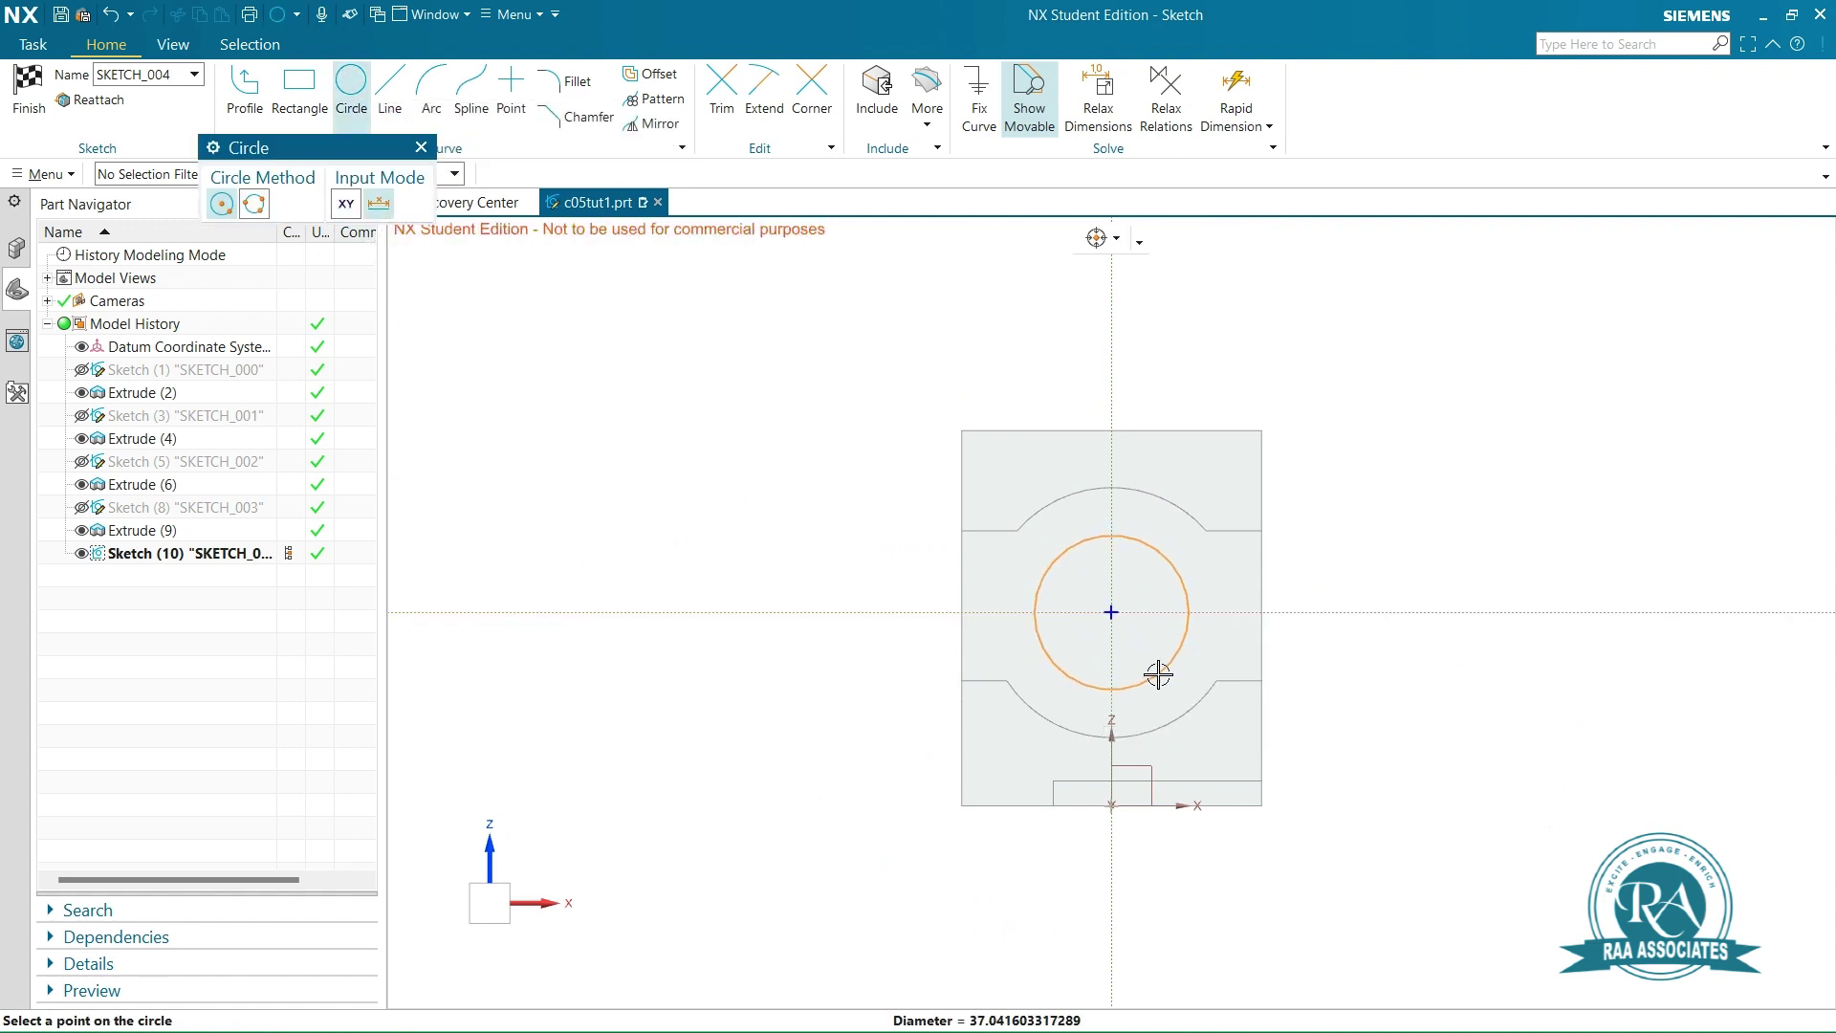
mouse_move(1157, 675)
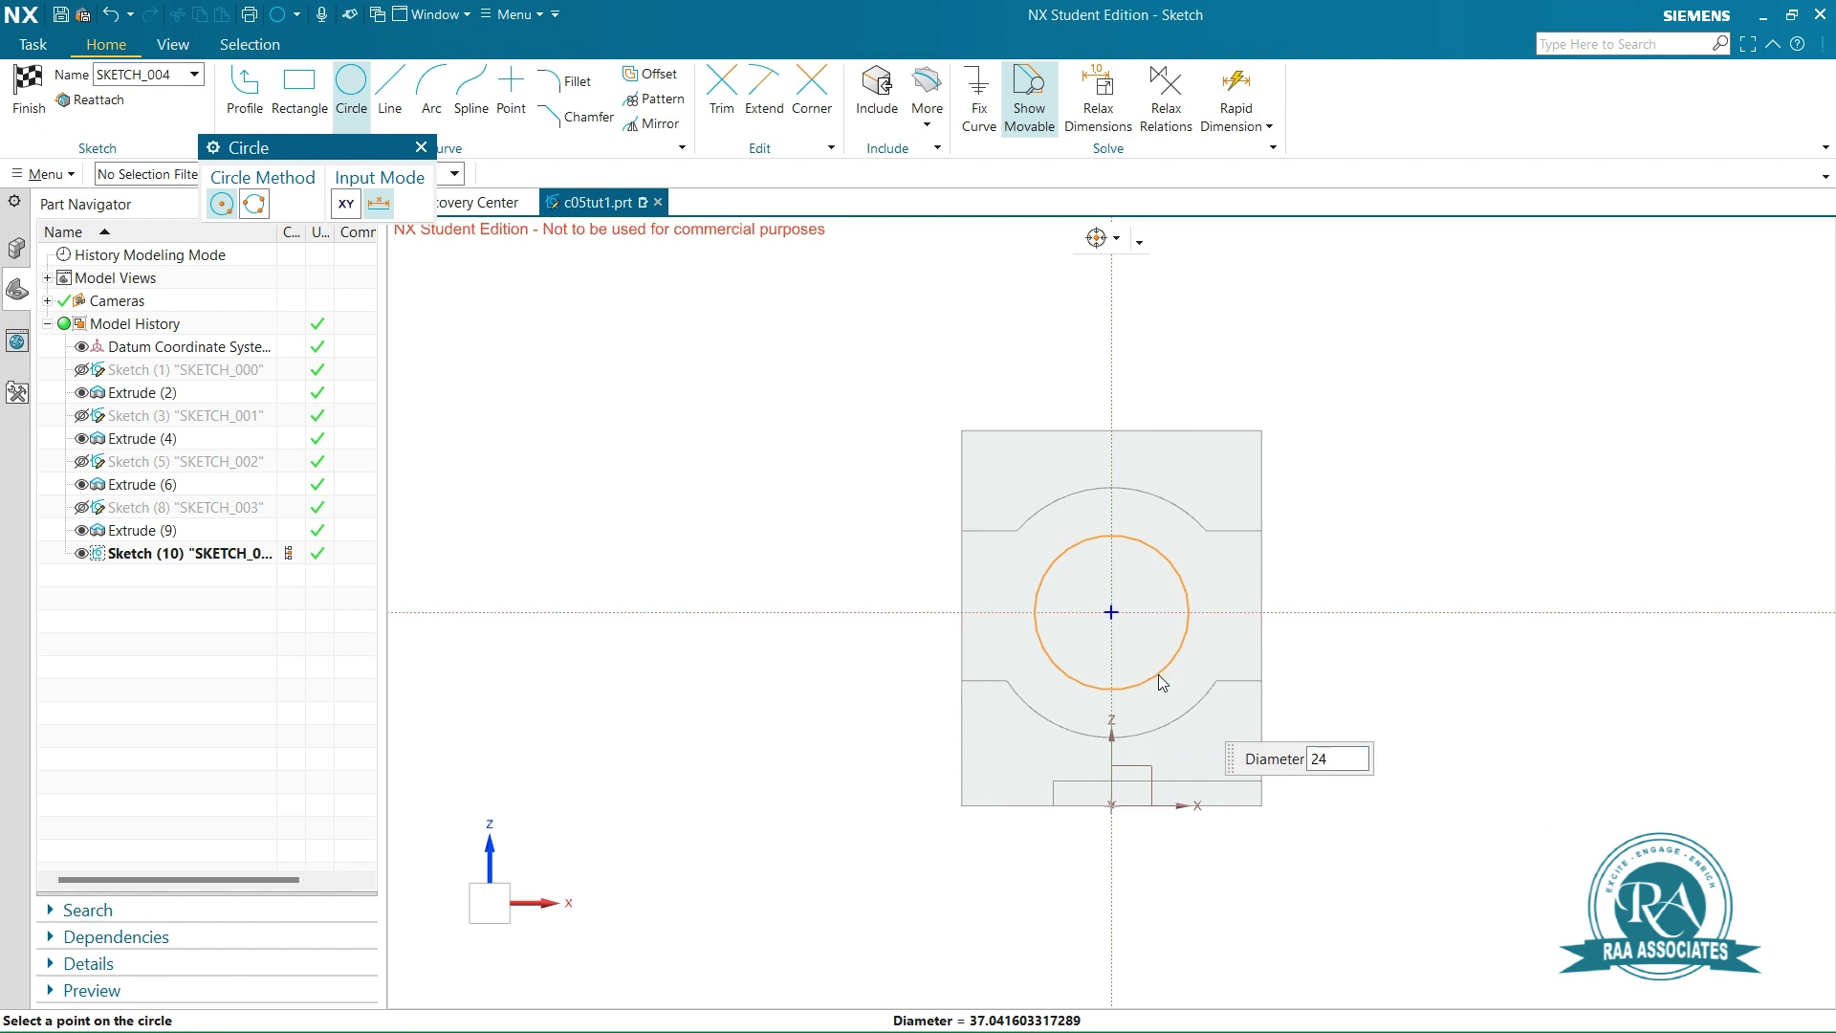
key("Return")
key("Escape")
right_click(1487, 447)
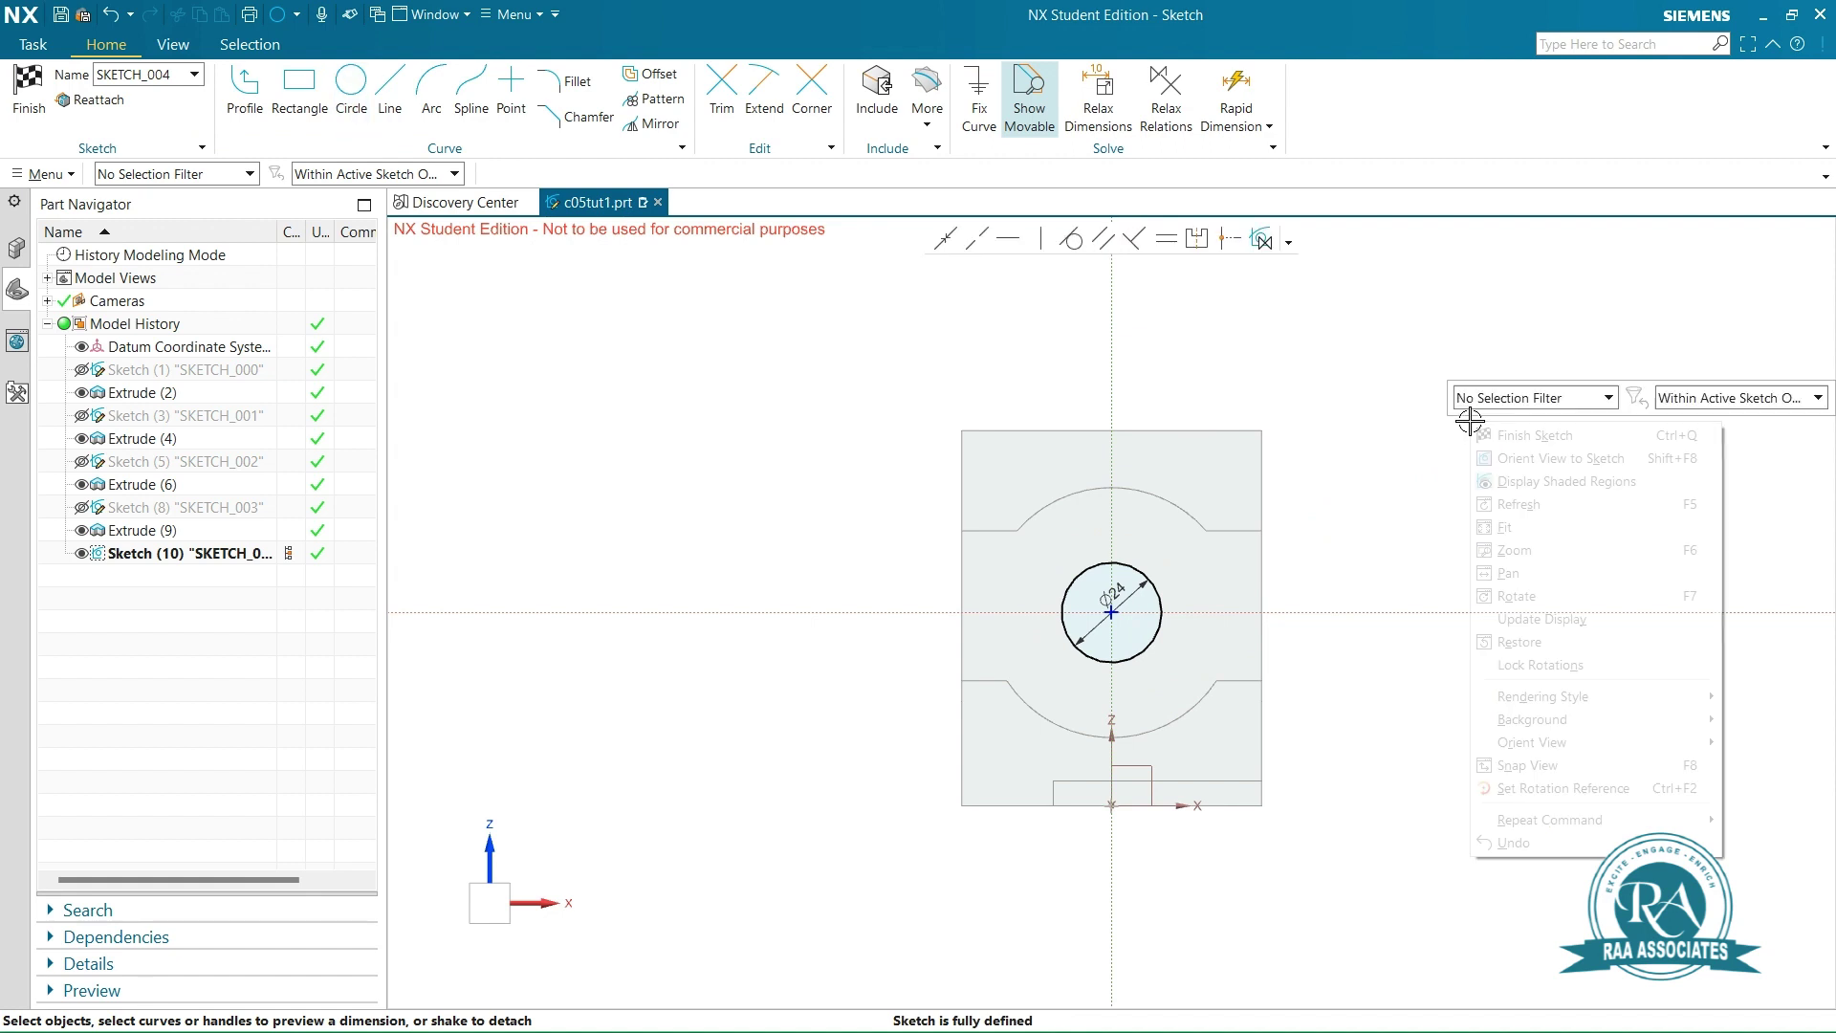
left_click(1506, 426)
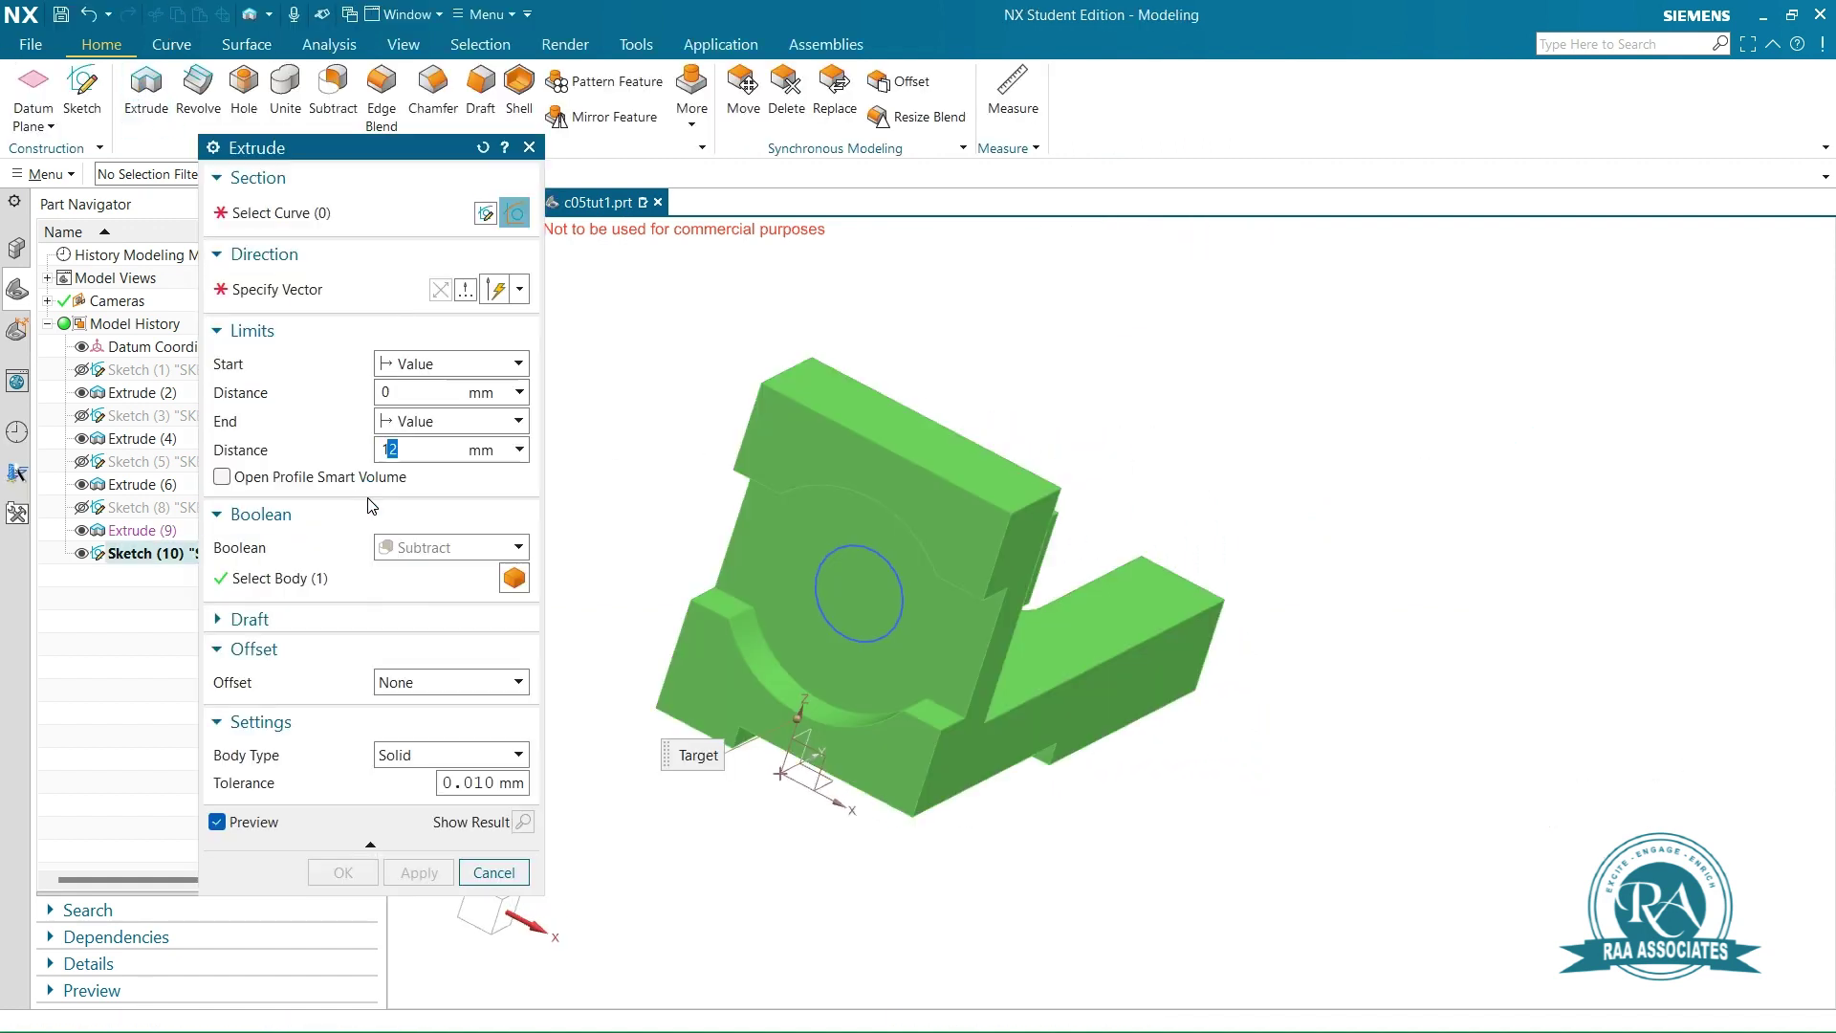
Cut the circle through the vertical leg with a reversed Through All subtracting extrusion, and hide its sketch
left_click(426, 424)
left_click(443, 594)
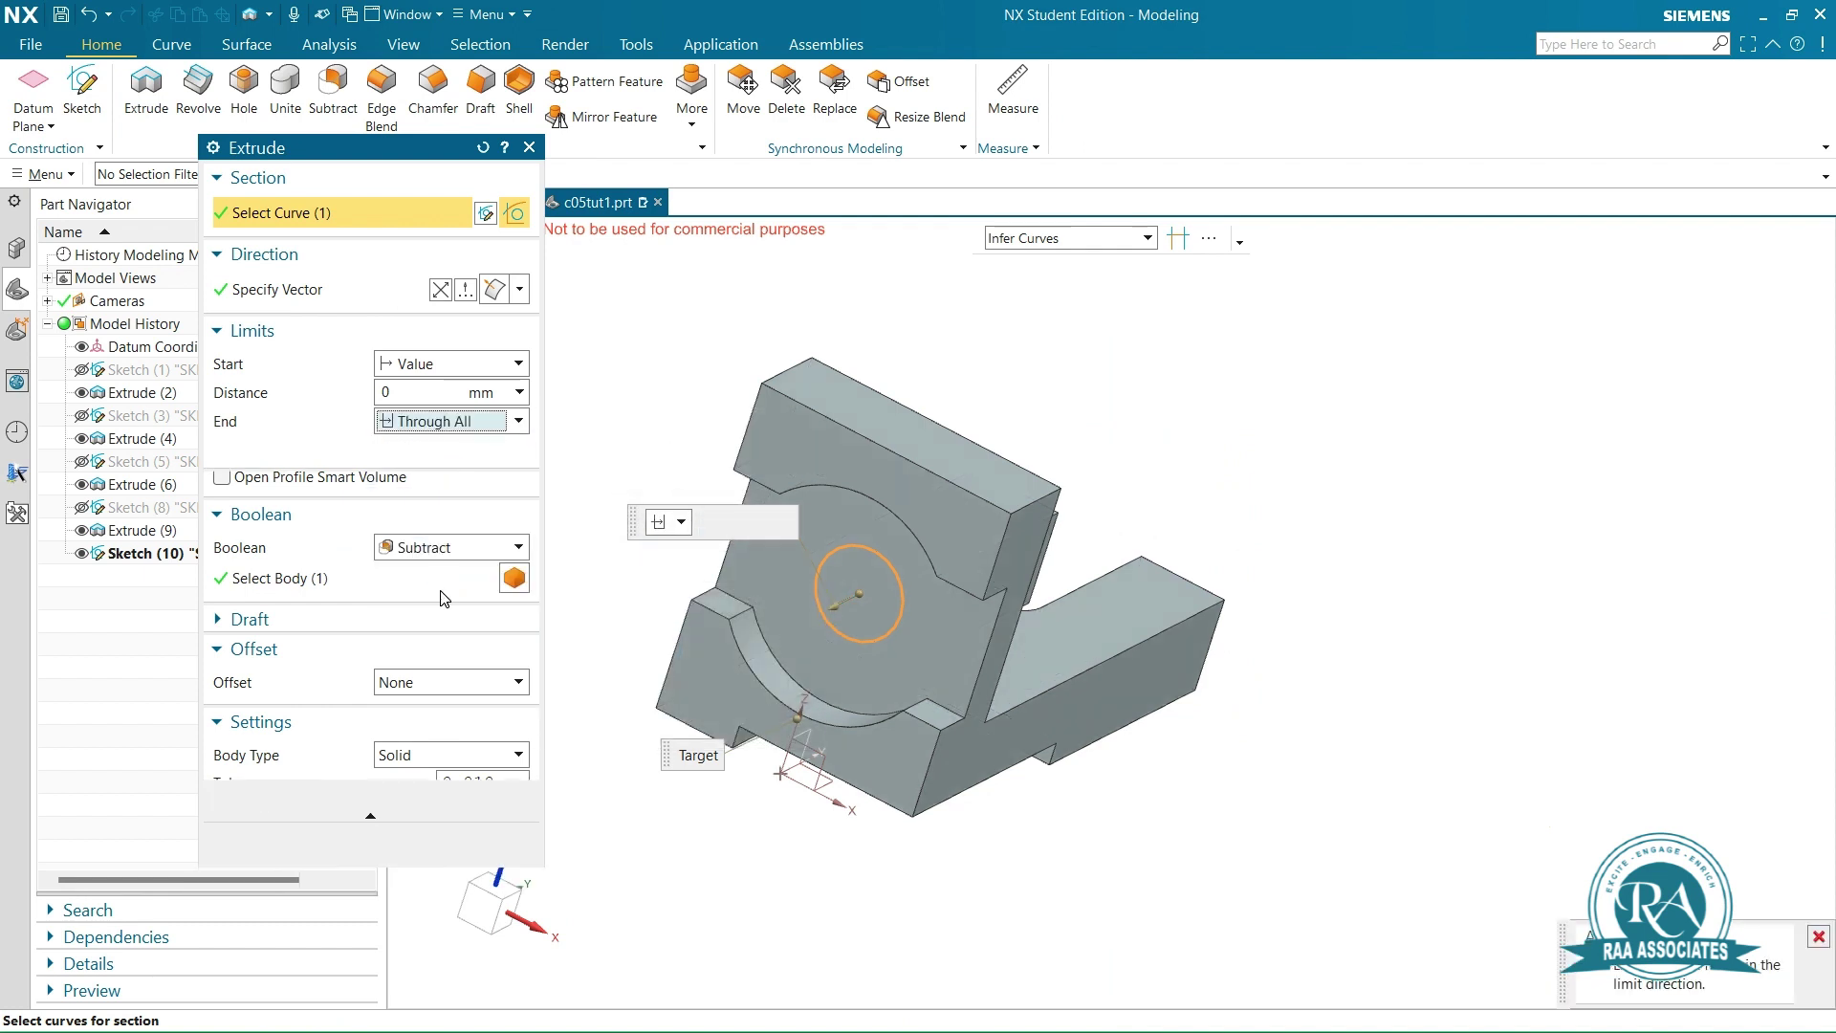
left_click(444, 292)
left_click(344, 844)
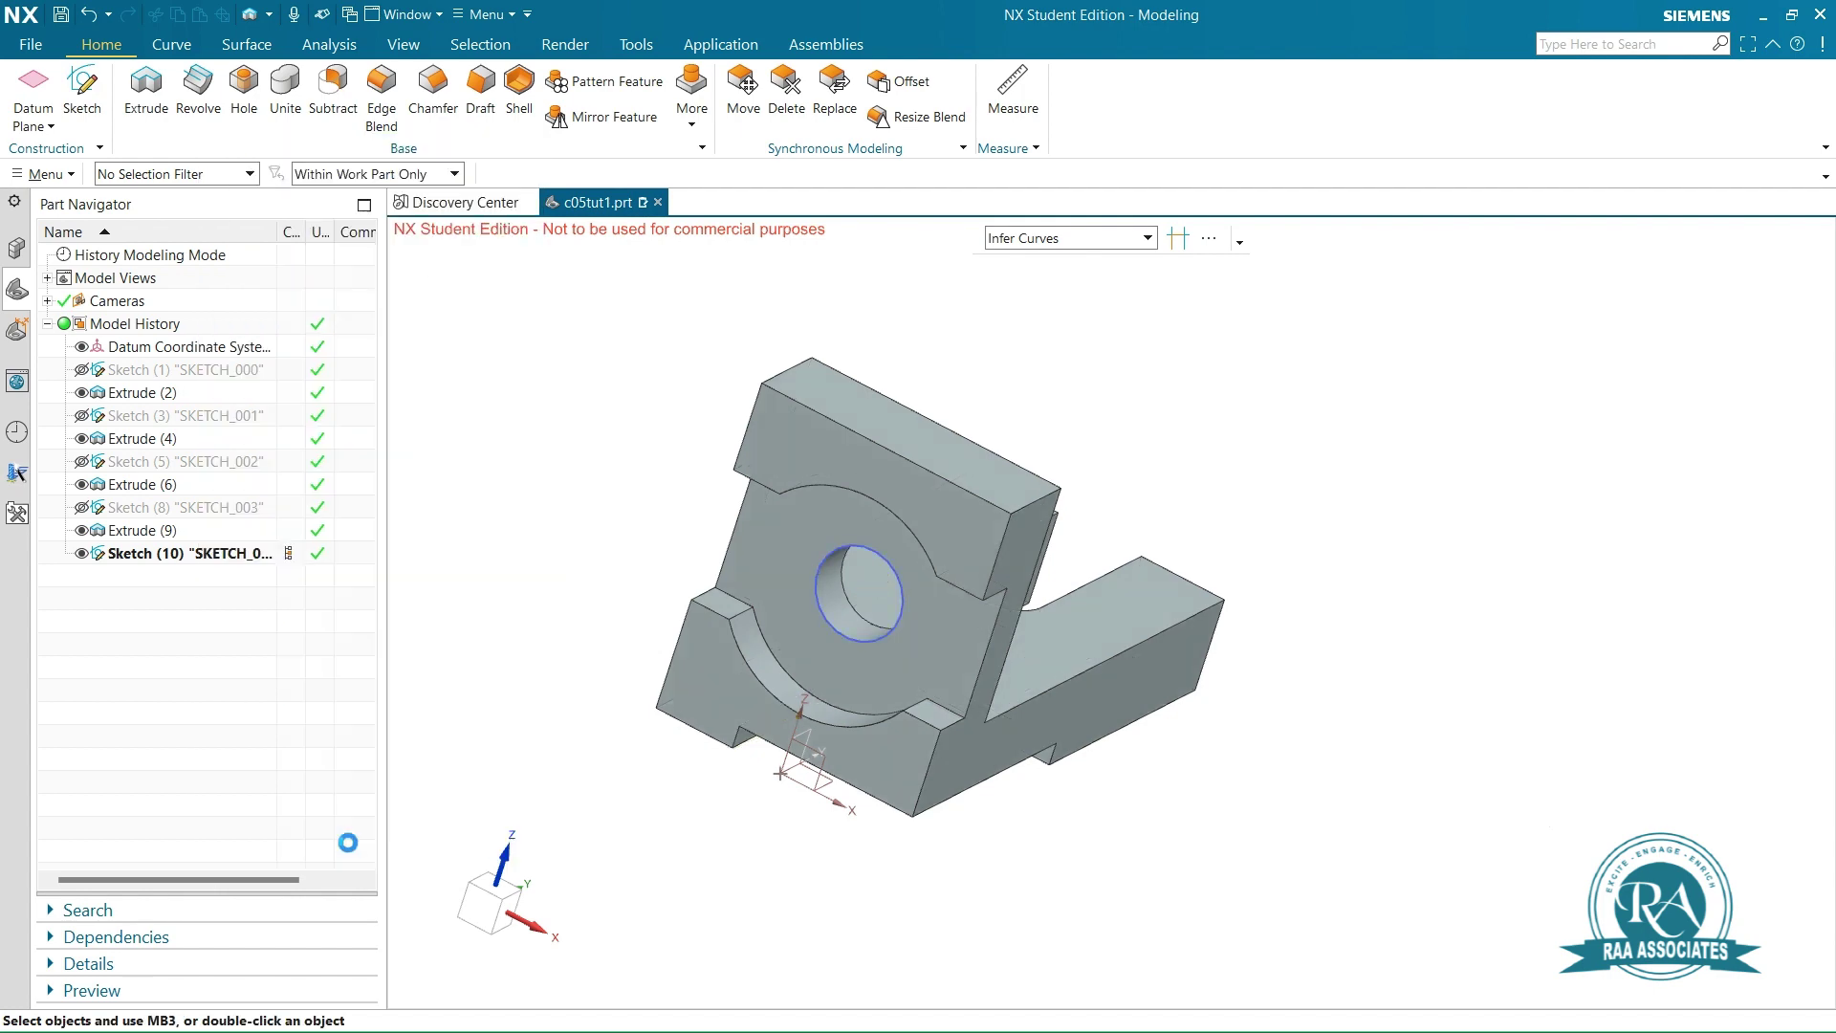
middle_click_drag(1390, 487, 1419, 450)
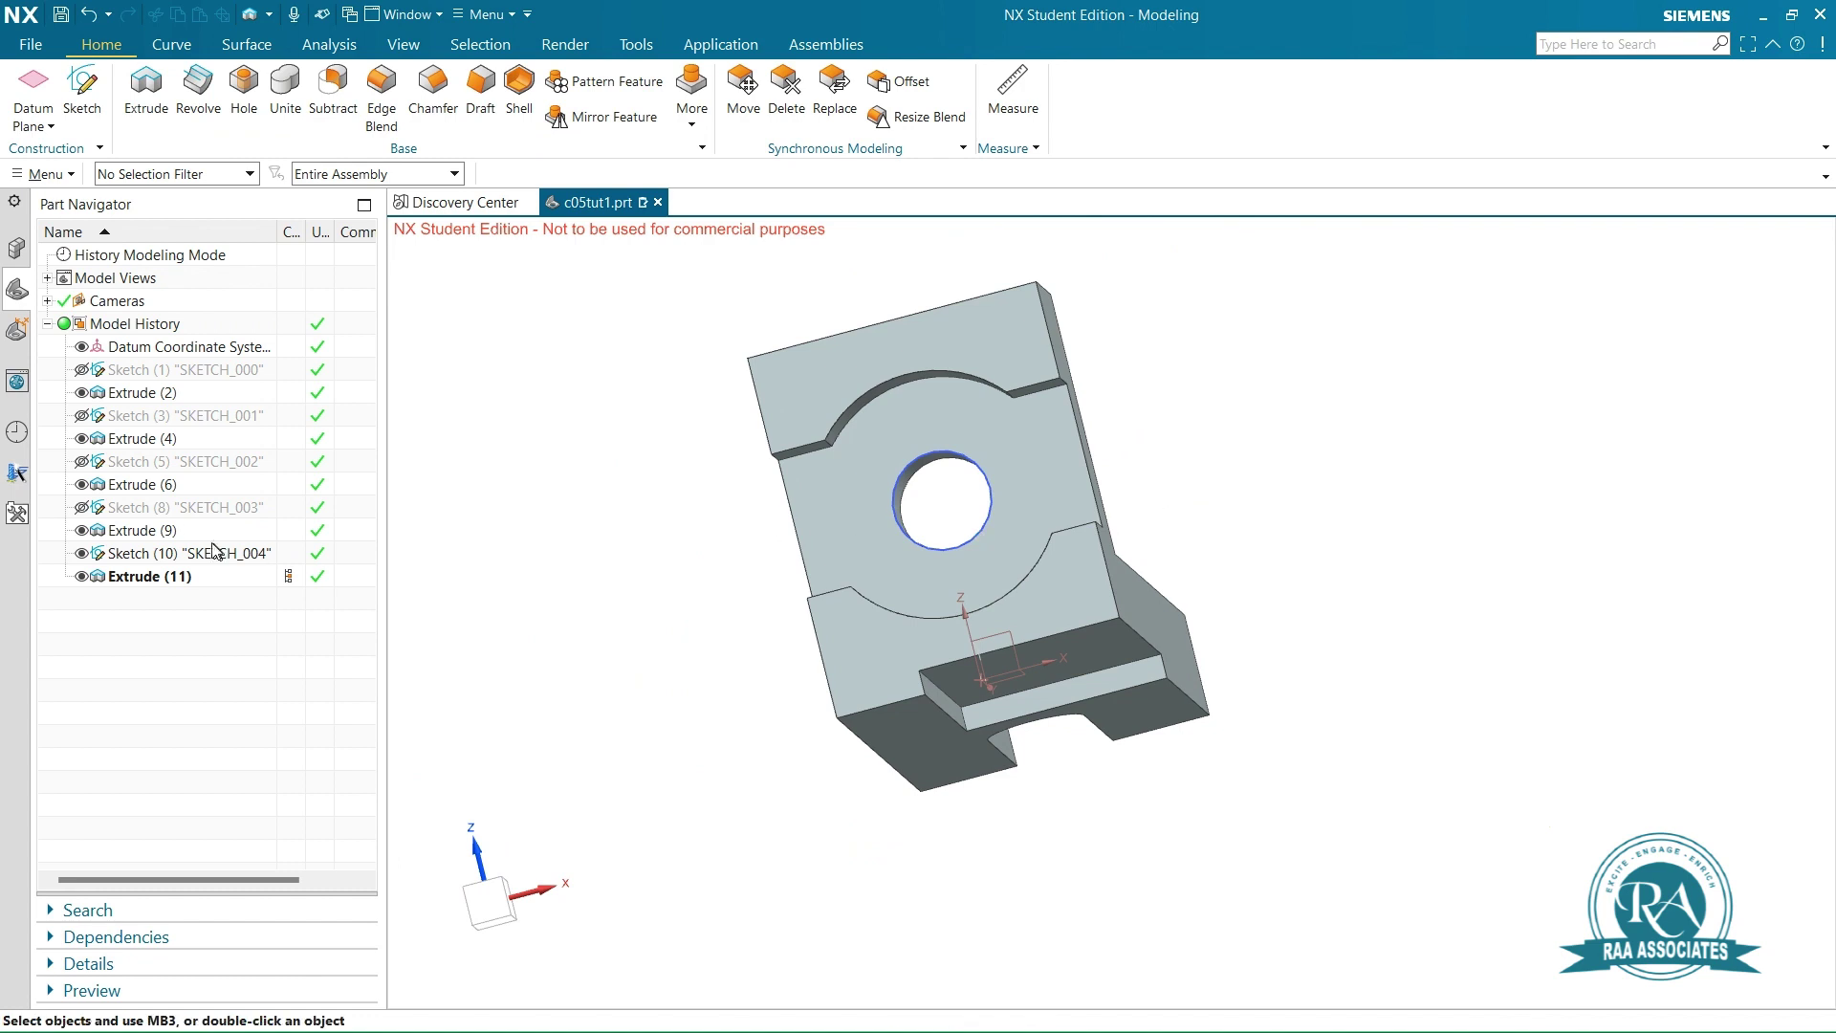
left_click(80, 553)
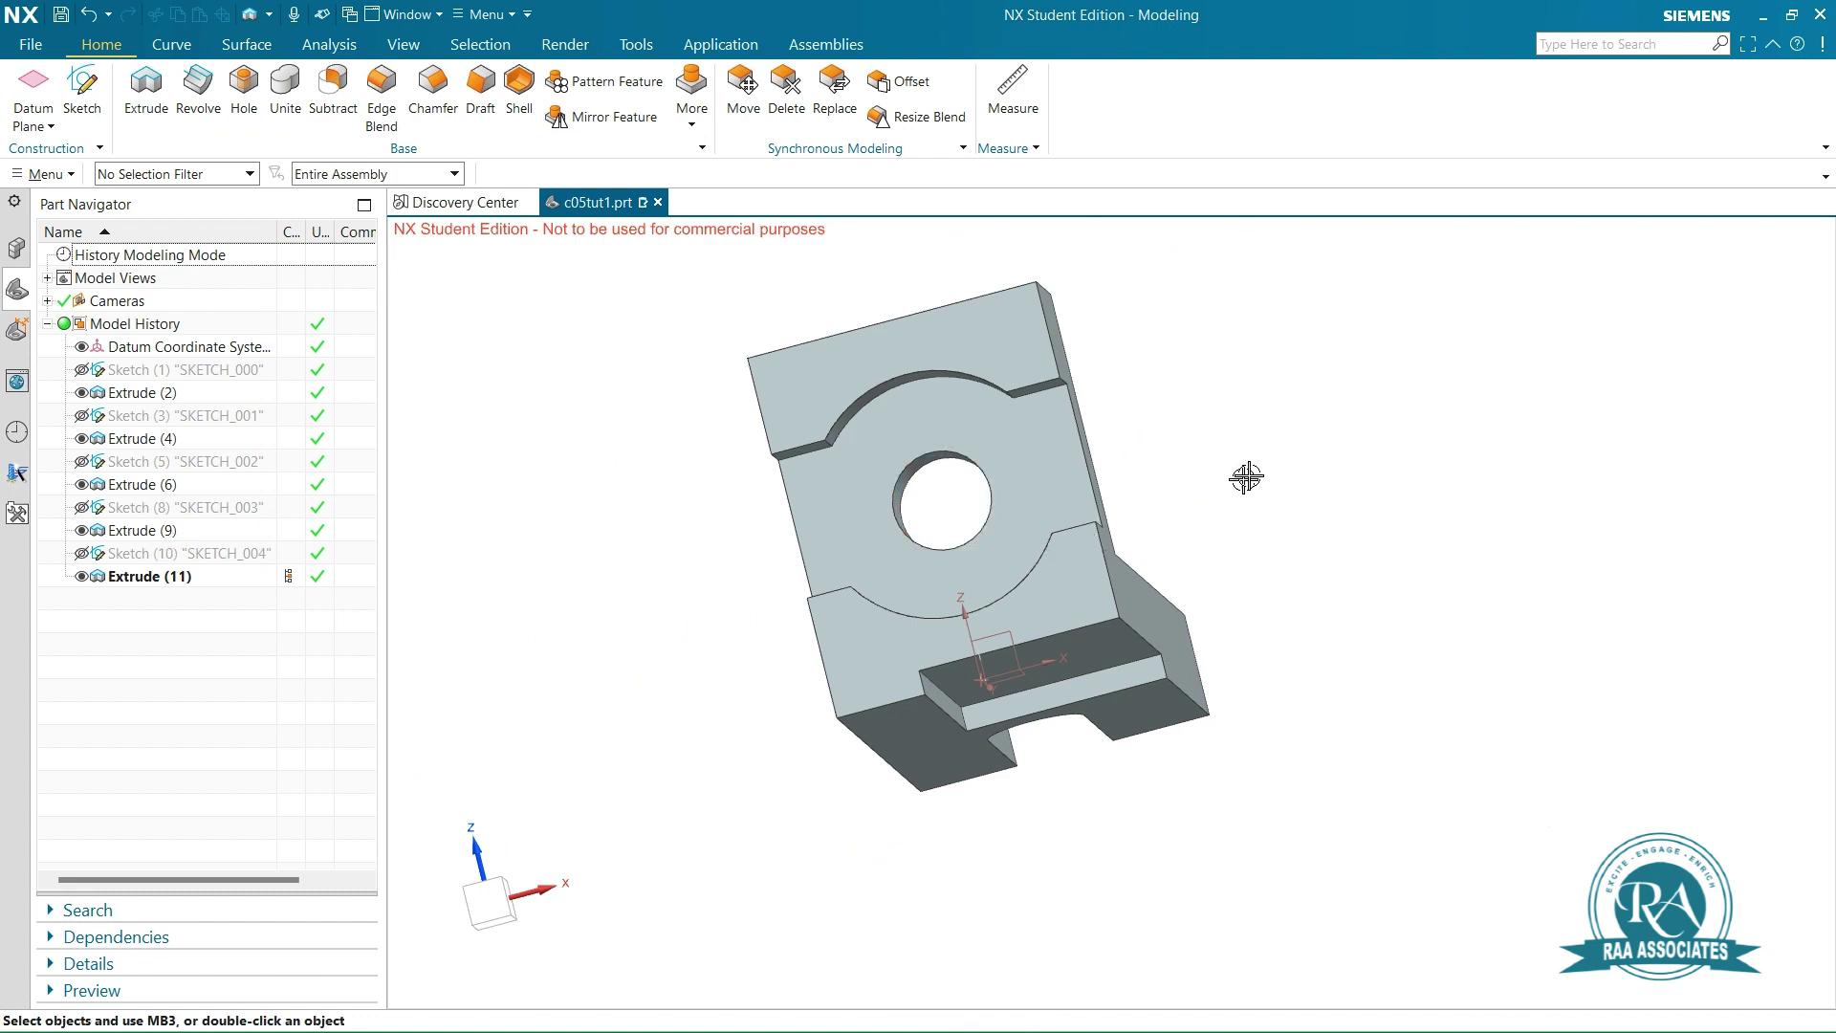
Inspect the finished model from several sides and orient the view to isometric
mouse_move(1250, 492)
middle_mouse_down()
mouse_move(1258, 414)
mouse_move(1208, 426)
mouse_move(1109, 382)
middle_mouse_up()
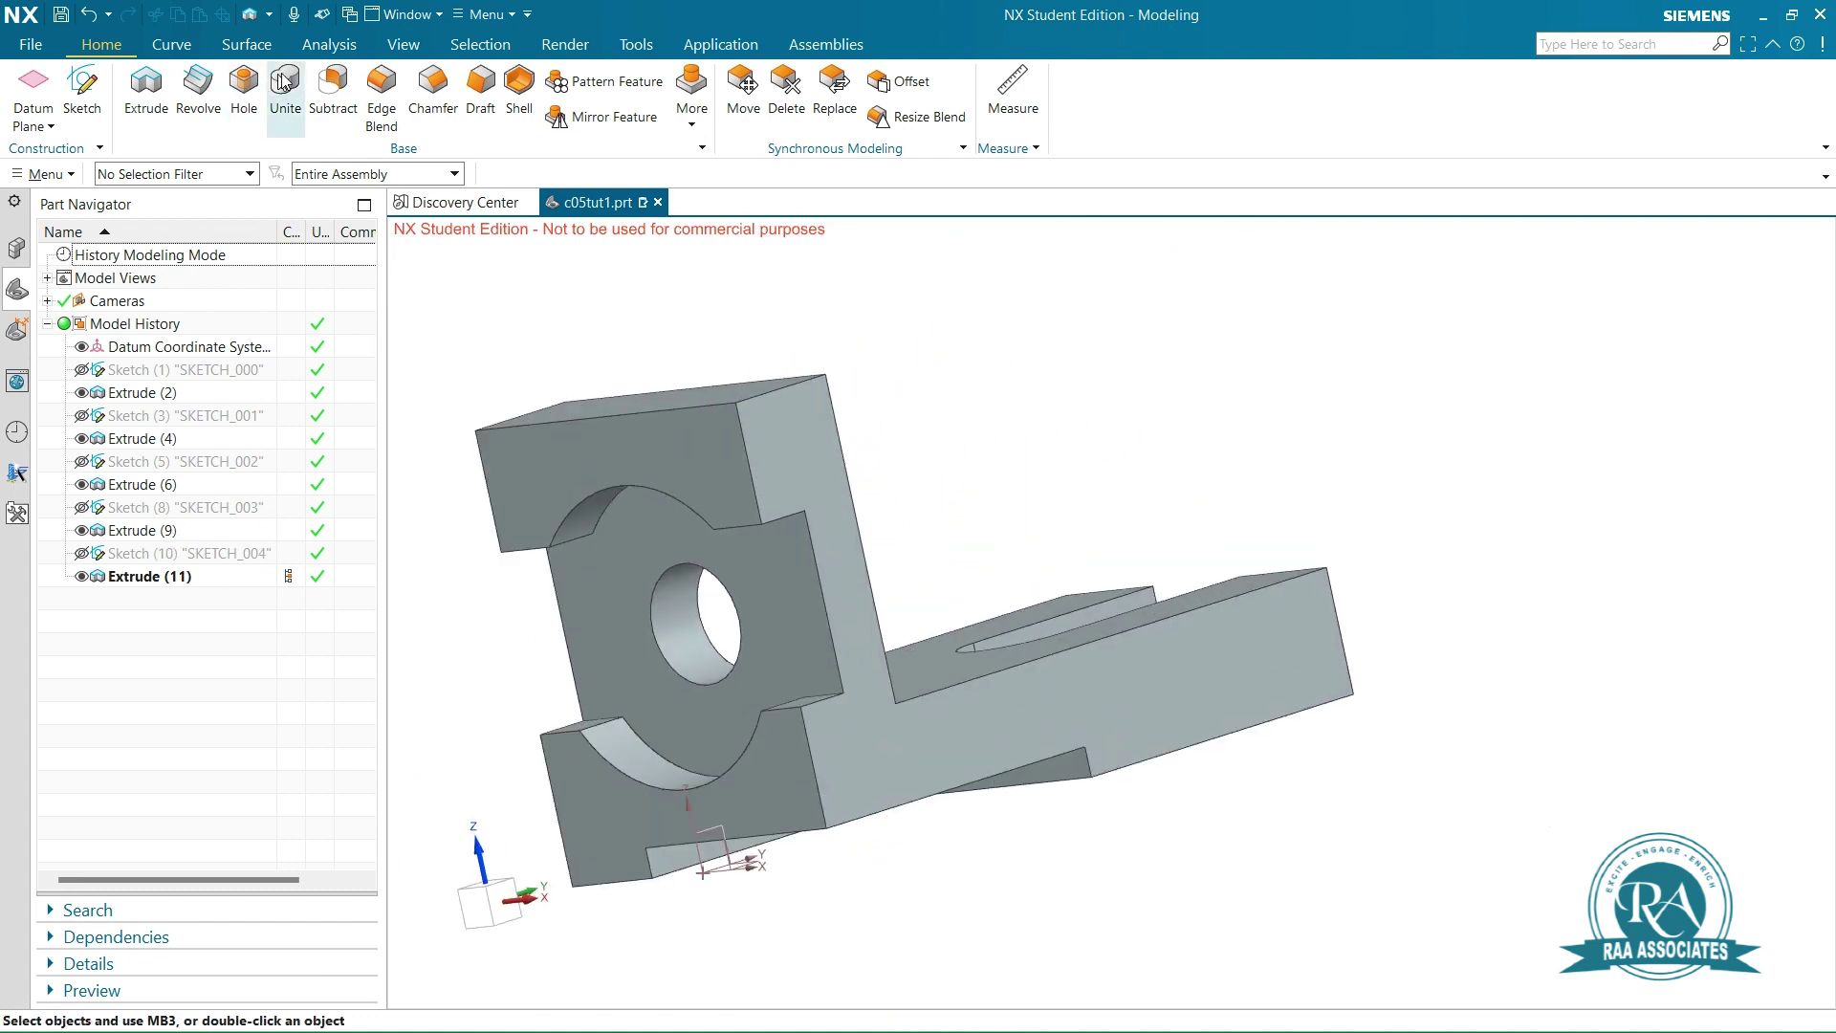
left_click(402, 44)
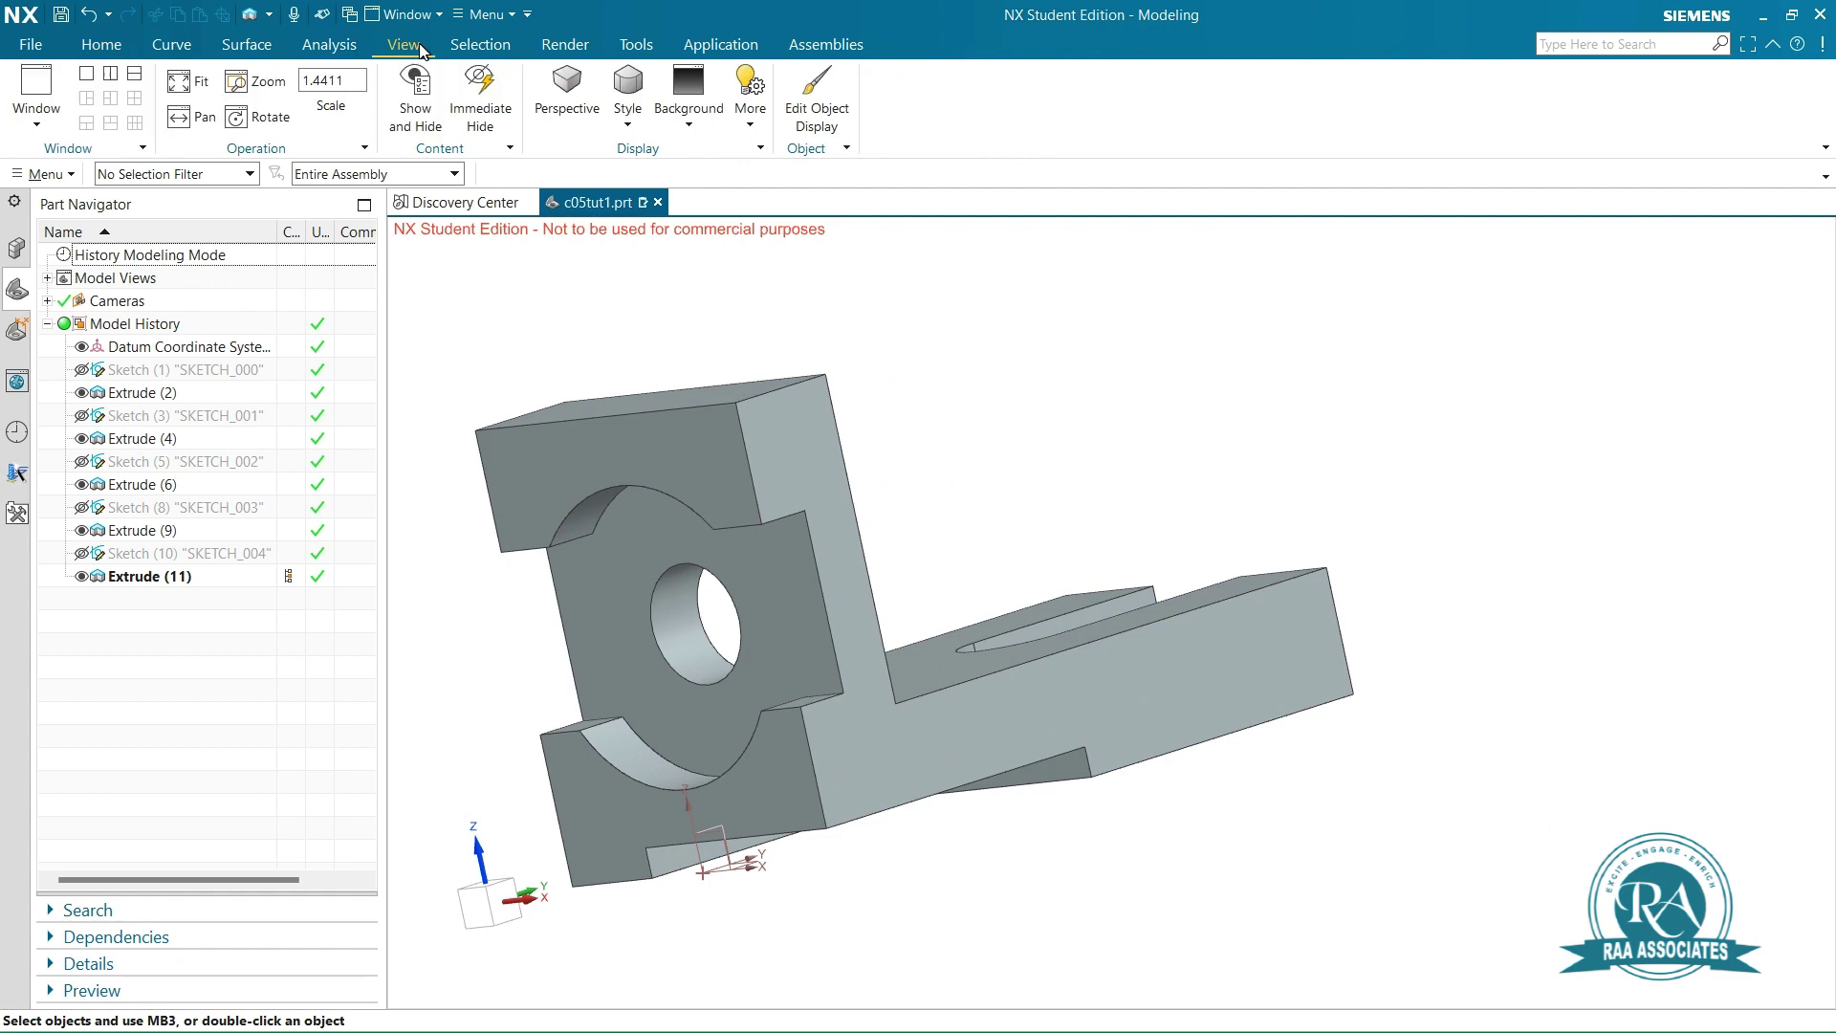
left_click(258, 116)
mouse_move(1169, 454)
left_mouse_down()
mouse_move(1075, 584)
mouse_move(1176, 491)
mouse_move(1262, 639)
mouse_move(928, 485)
left_mouse_up()
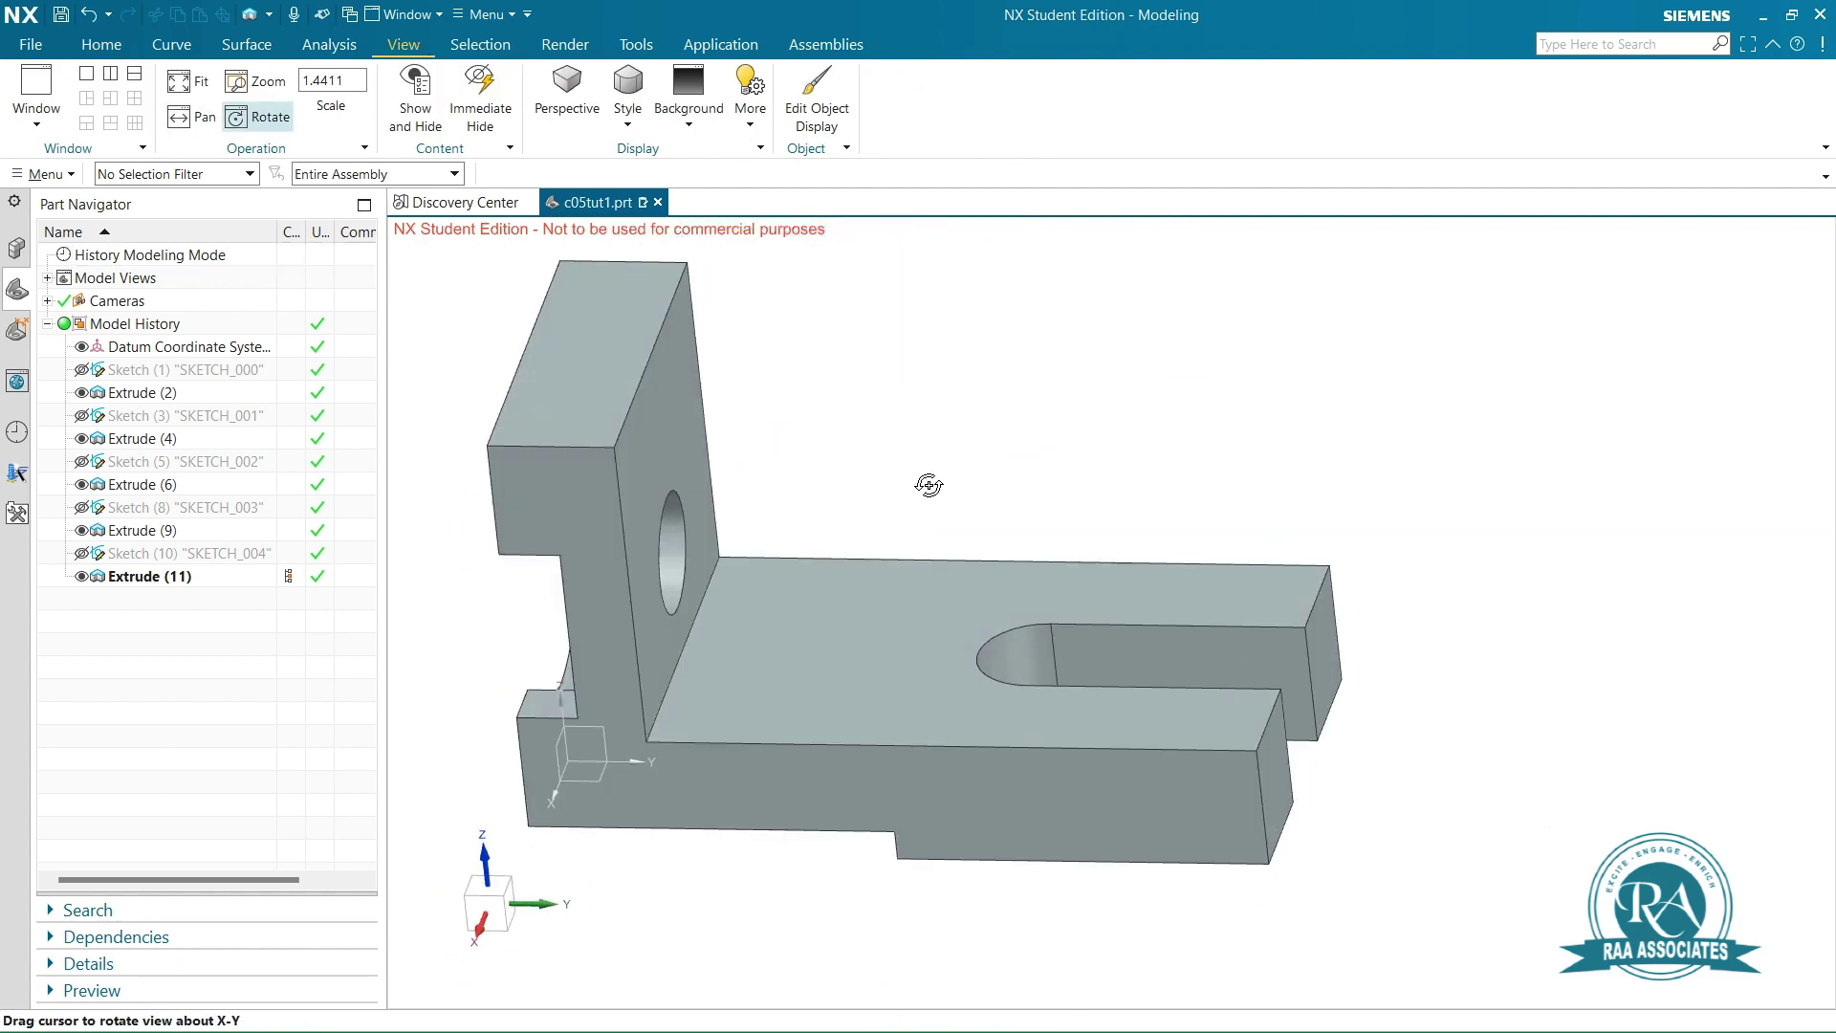
right_click(972, 359)
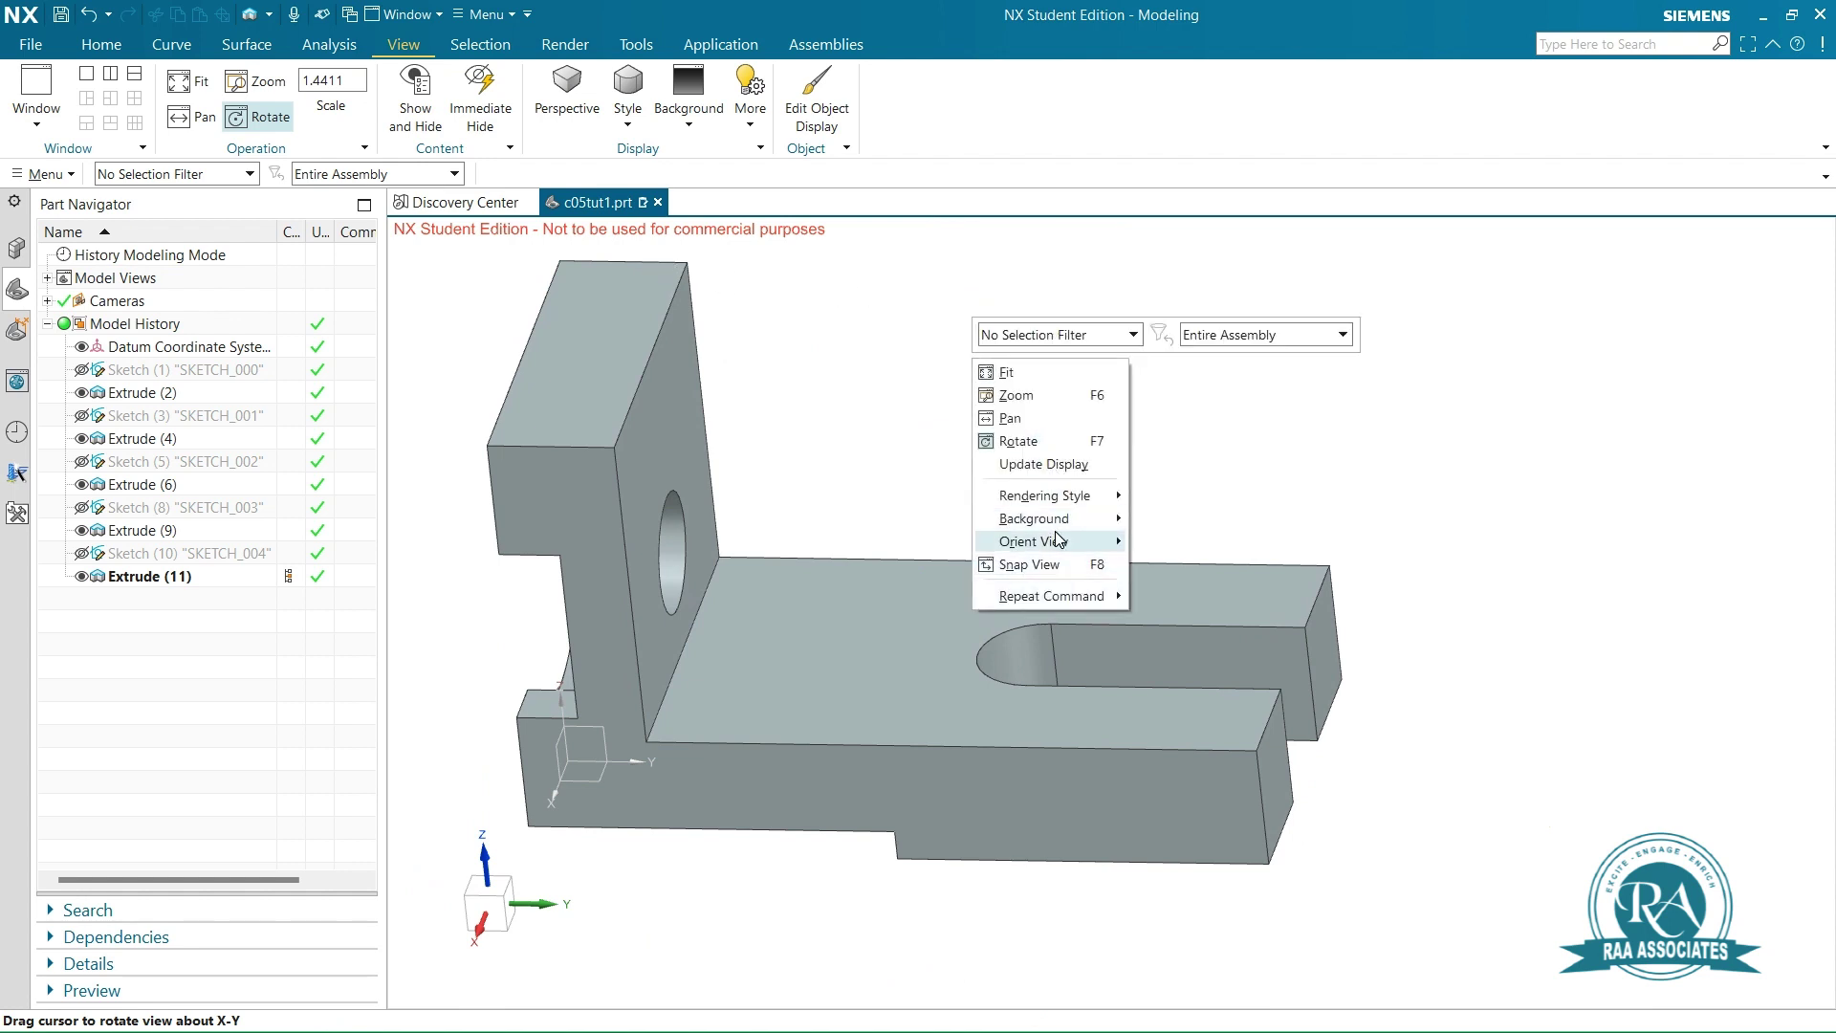
mouse_move(1054, 547)
left_click(1219, 574)
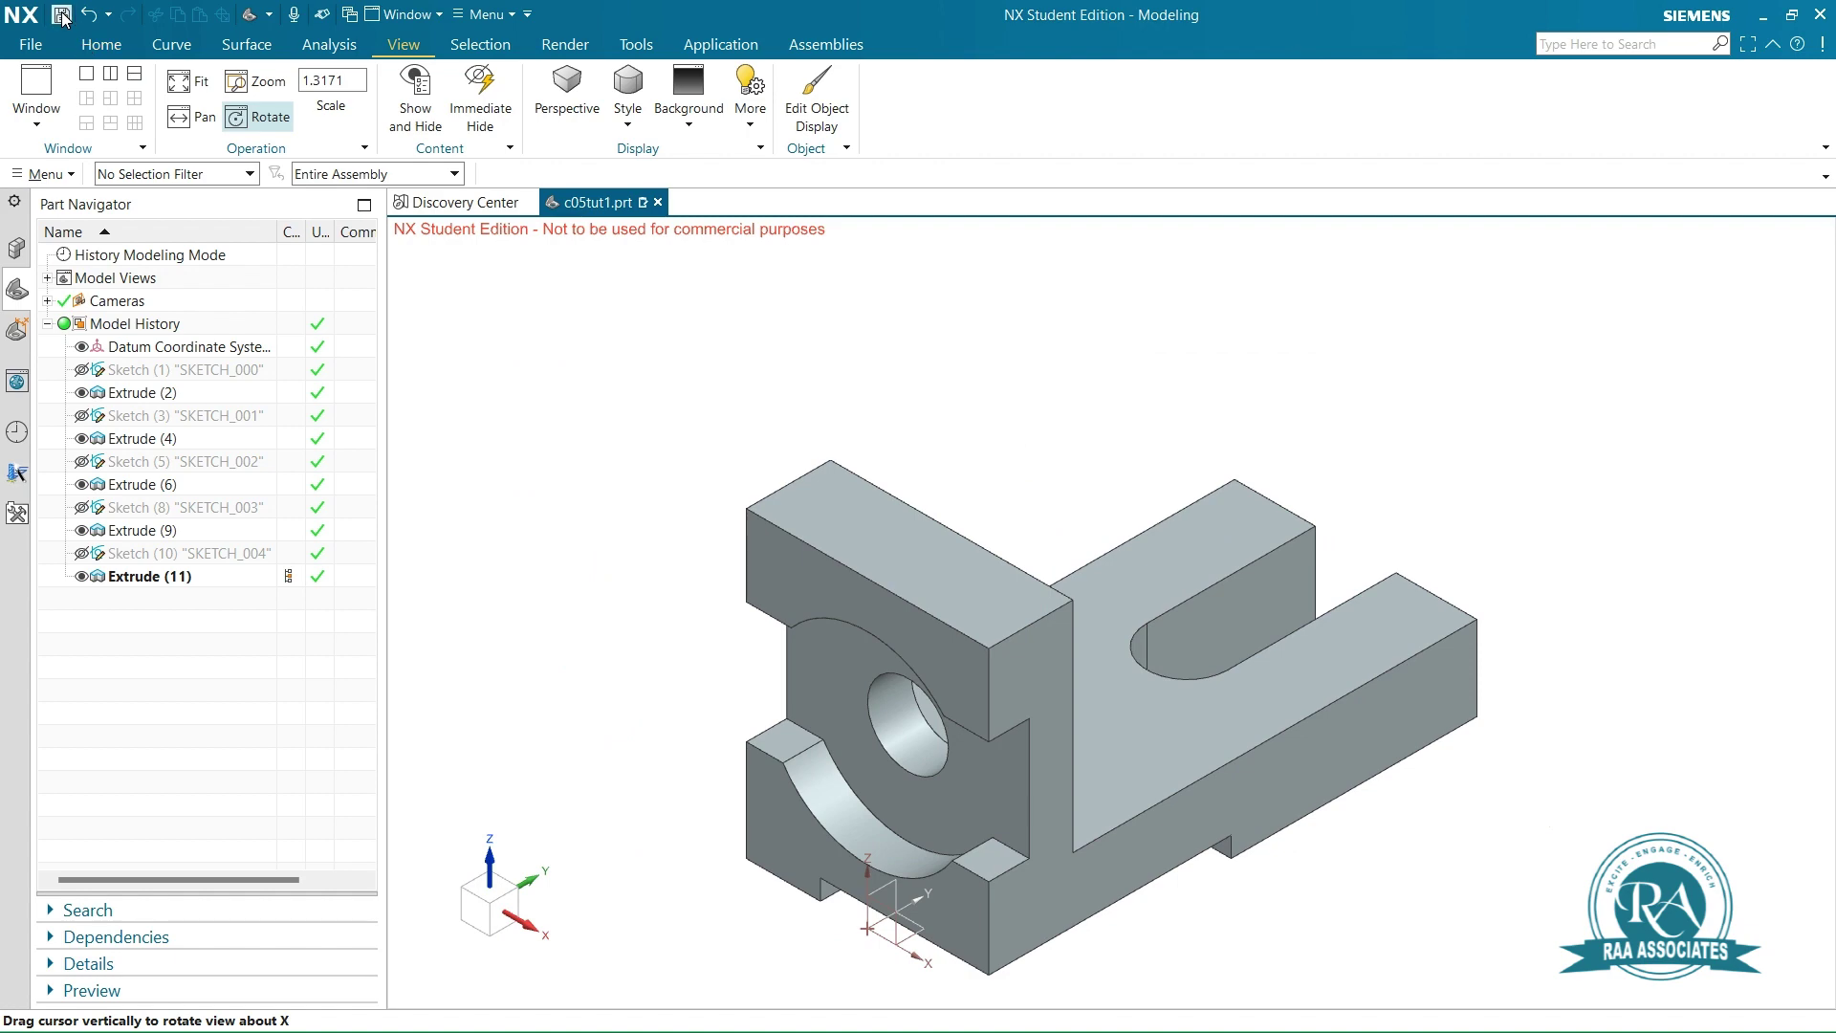
Save the part file and close it
left_click(30, 46)
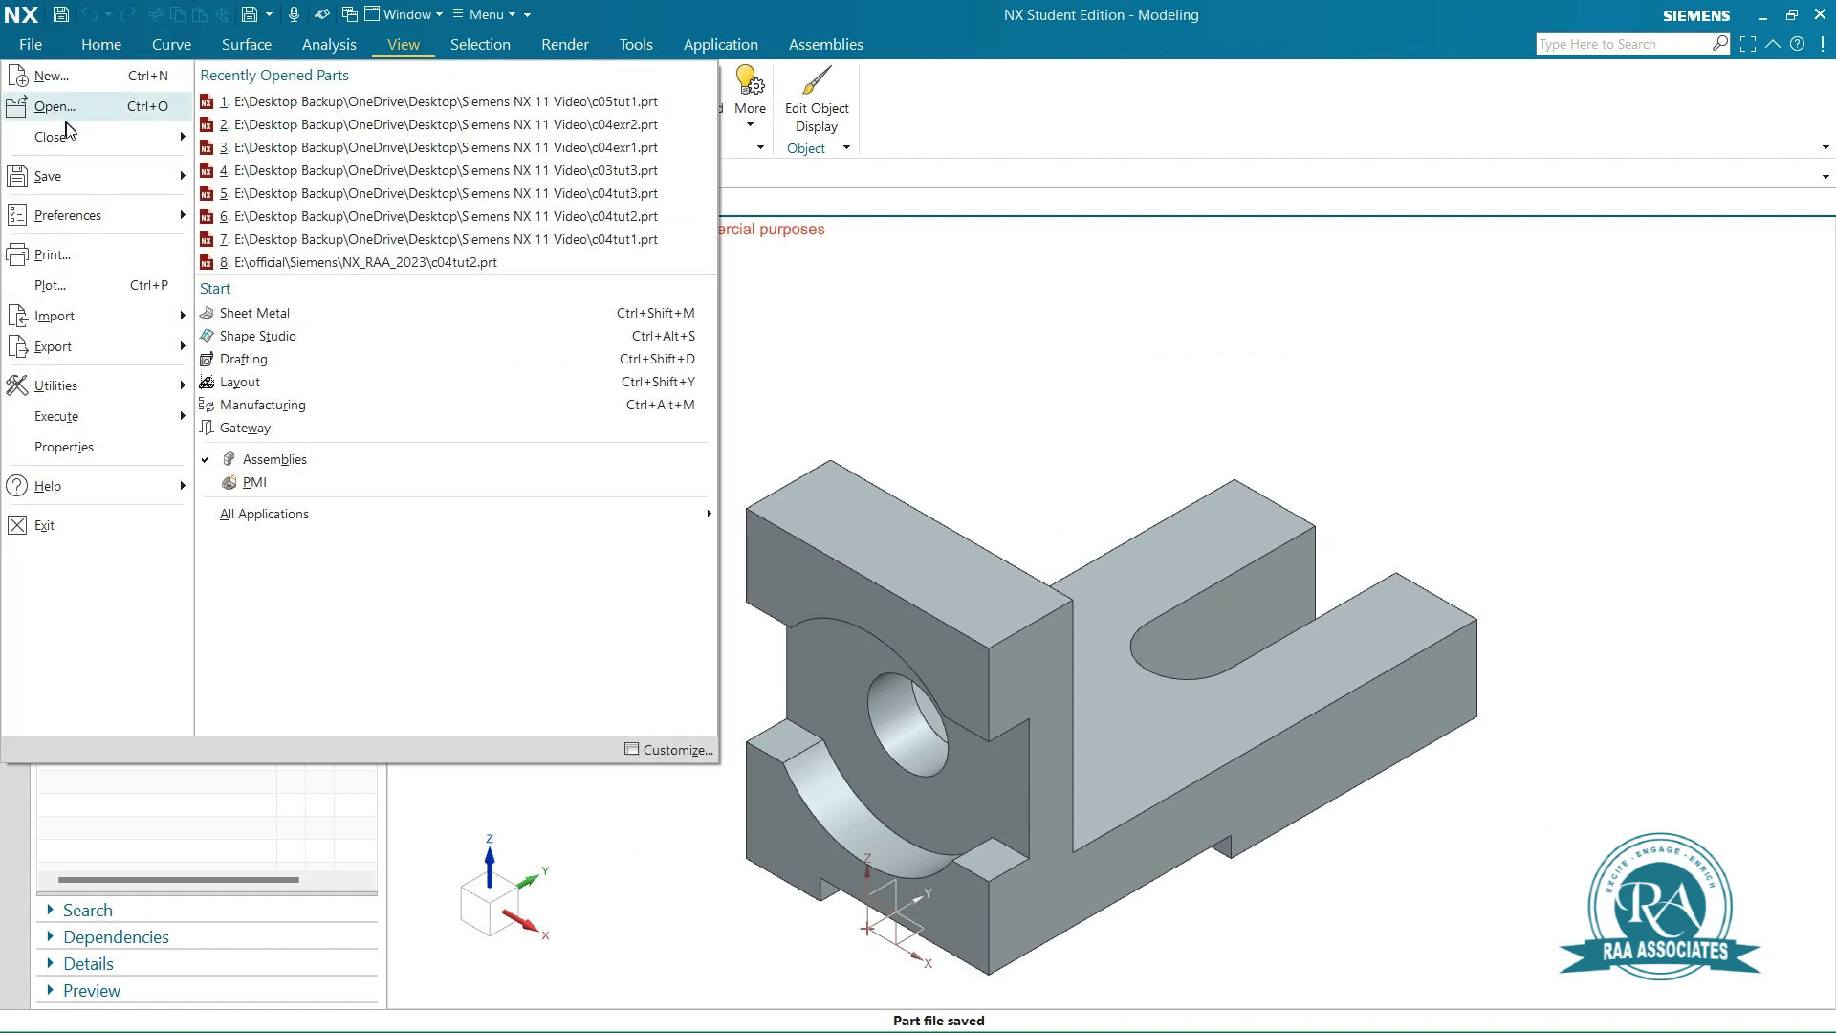
mouse_move(57, 137)
left_click(347, 165)
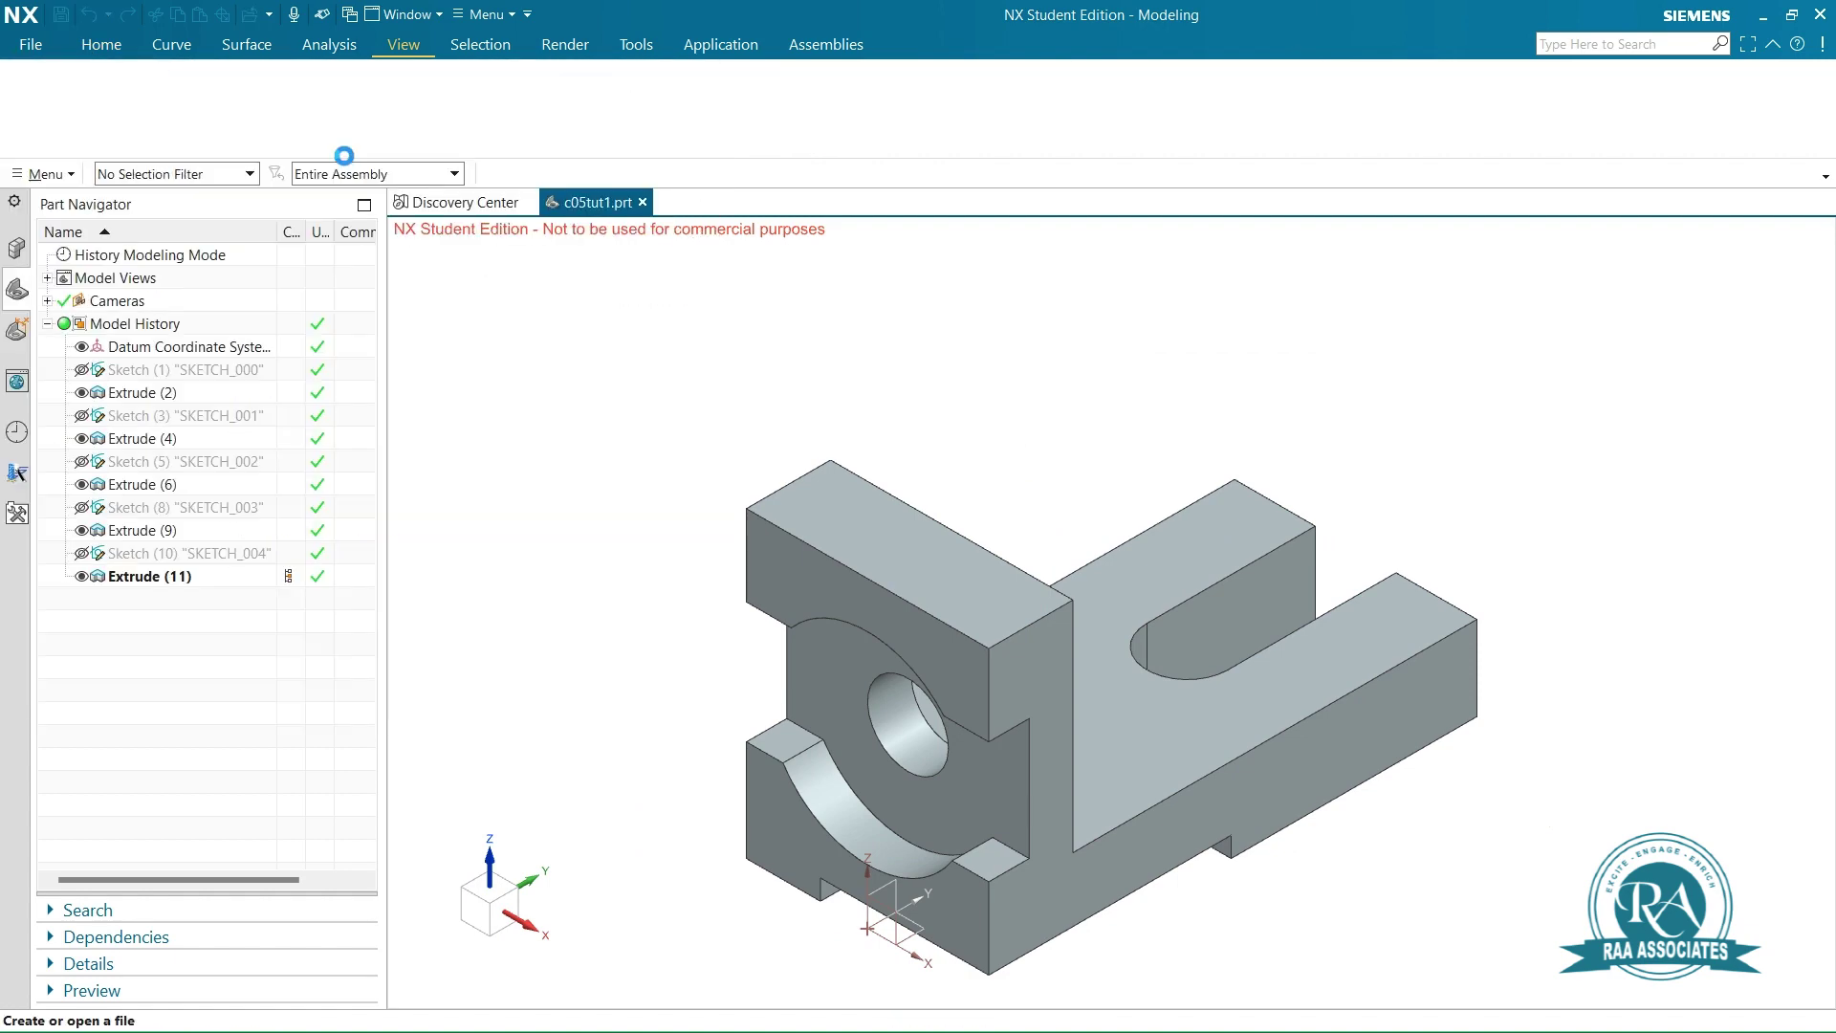